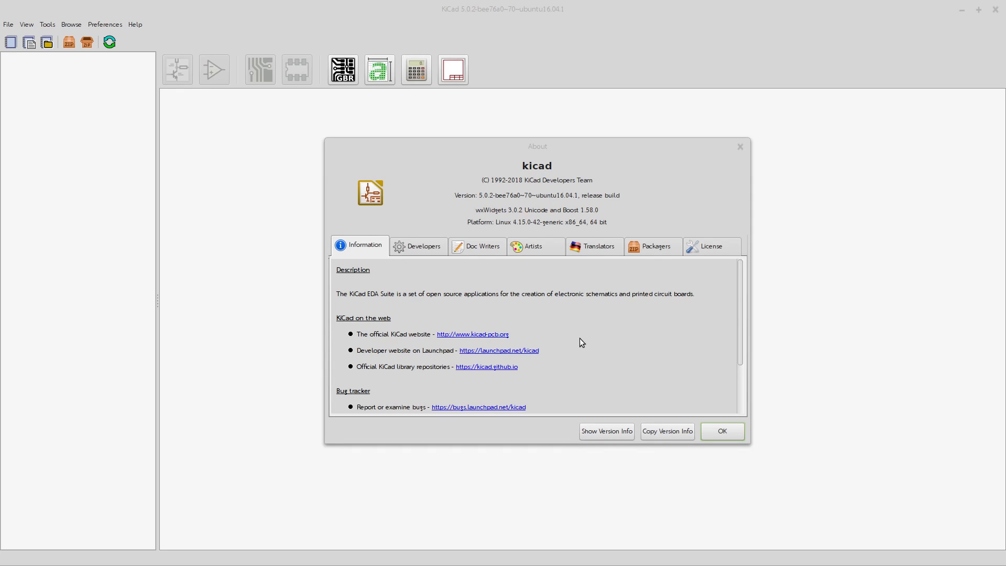
# Dismiss the About information and create a new project named lab01 in its own directory inside KiCad Projects
pyautogui.click(722, 431)
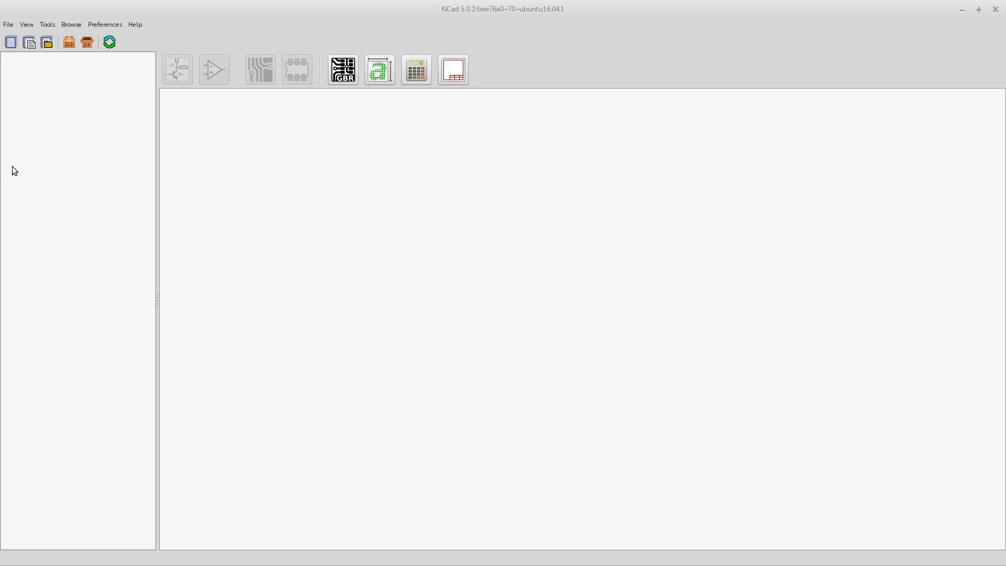
pyautogui.click(11, 43)
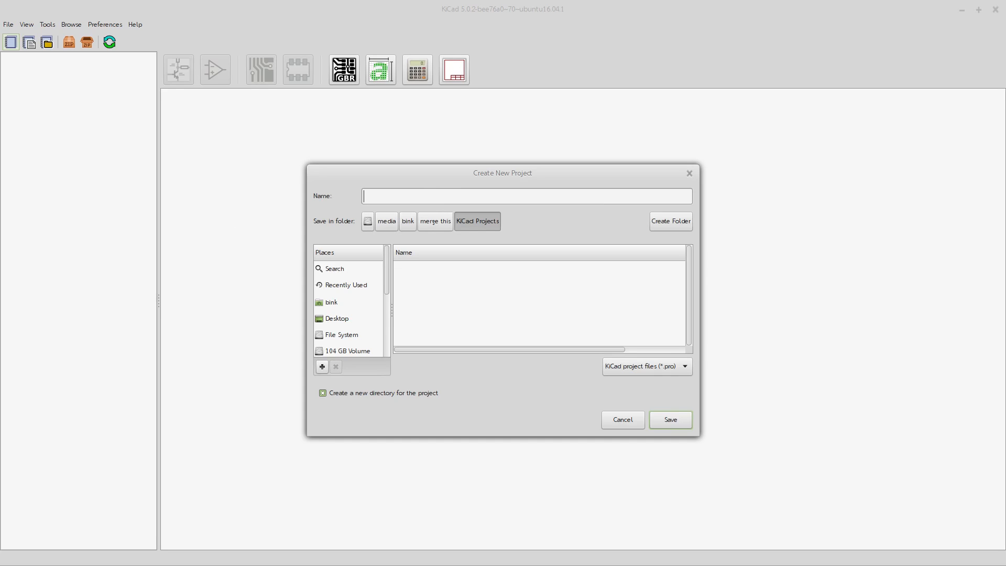
pyautogui.write('lab01')
pyautogui.click(670, 419)
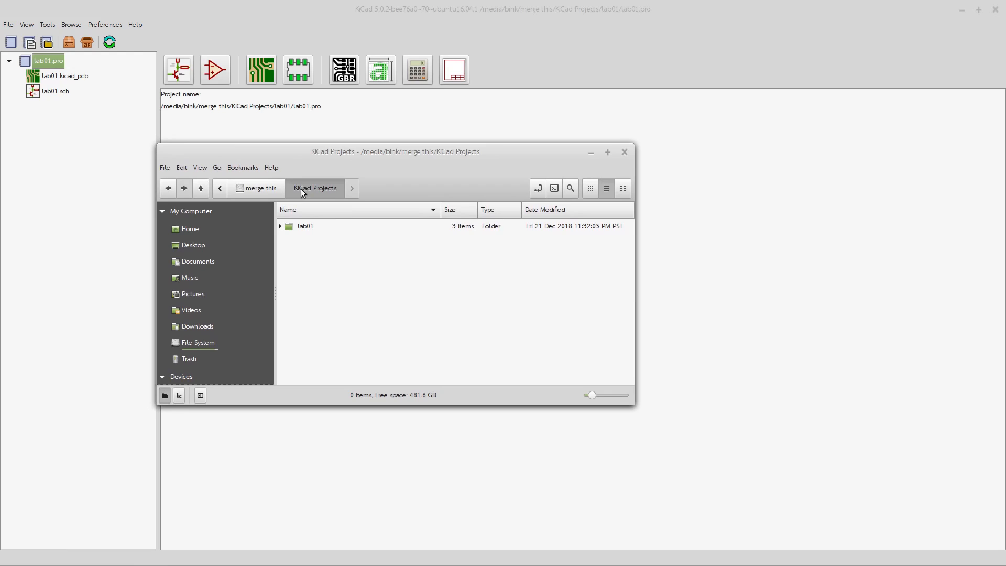
# Create an empty text document named test.txt inside the lab01 project folder using the file manager
pyautogui.doubleClick(292, 227)
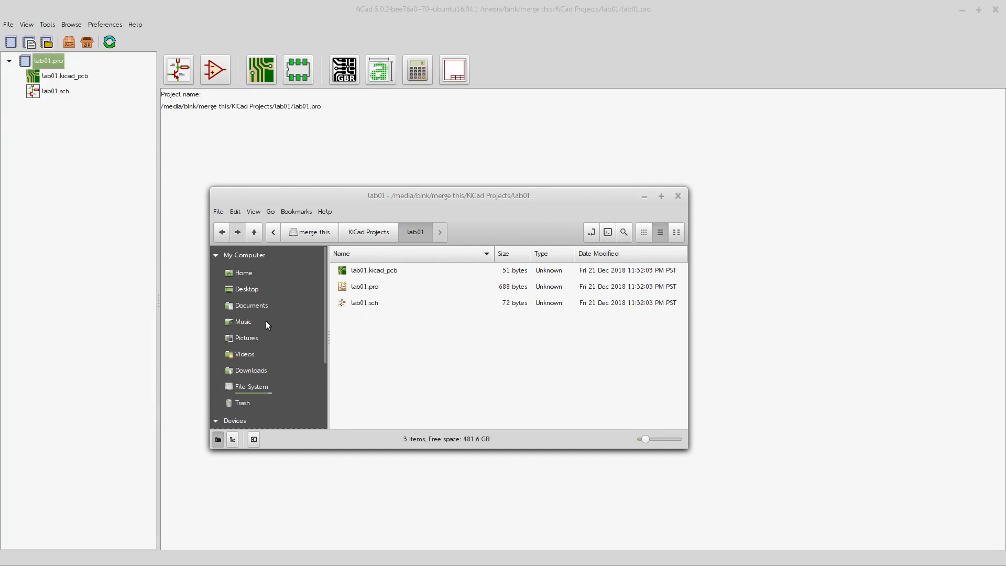
pyautogui.moveTo(458, 196); pyautogui.dragTo(513, 155)
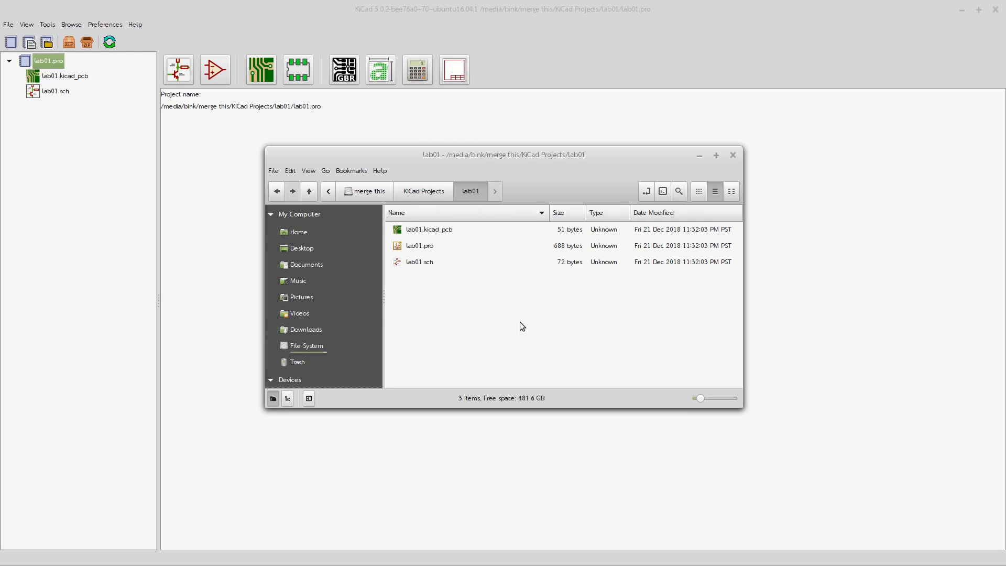
pyautogui.rightClick(521, 302)
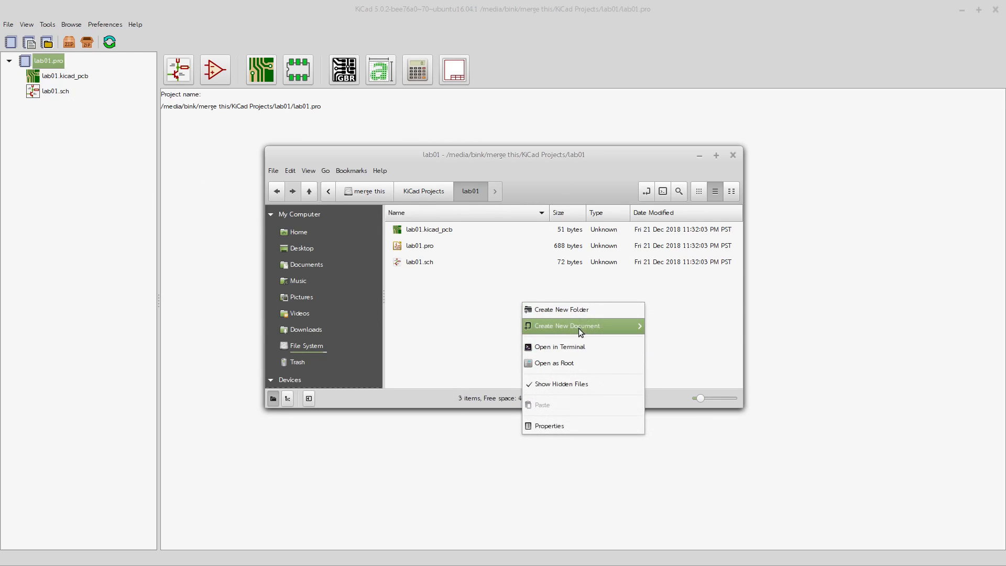
pyautogui.moveTo(580, 326)
pyautogui.click(675, 348)
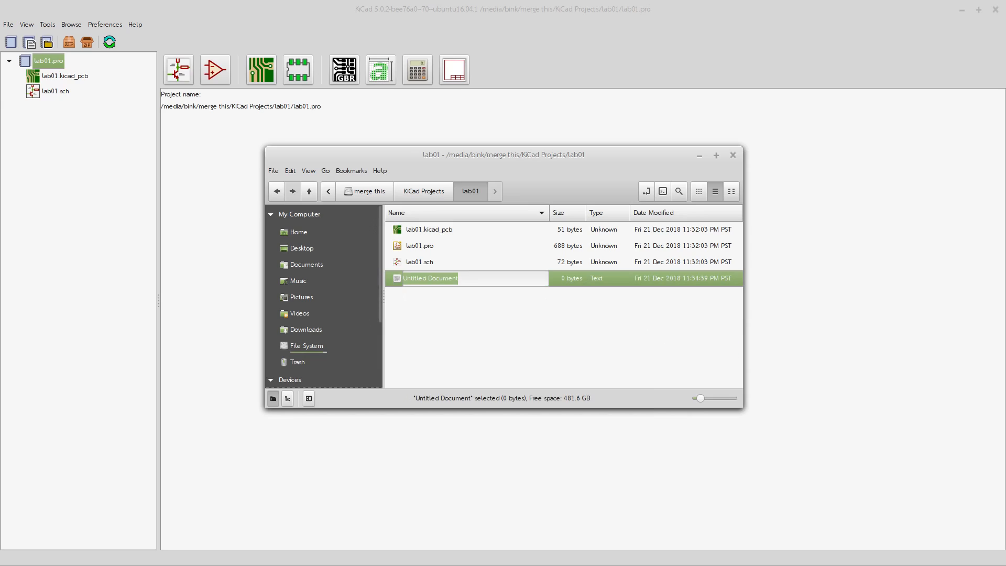
pyautogui.write('test.')
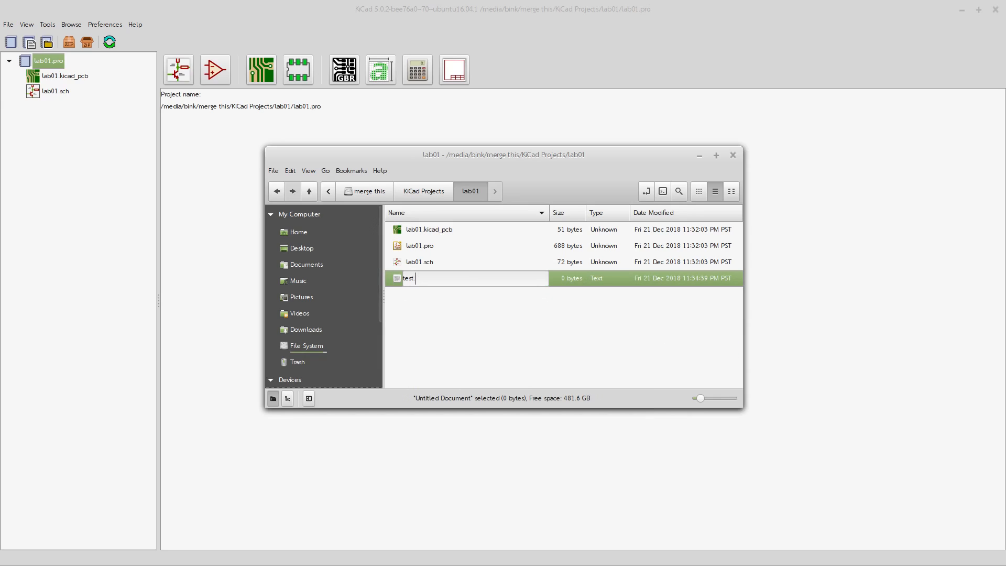
pyautogui.write('txt')
pyautogui.press('Return')
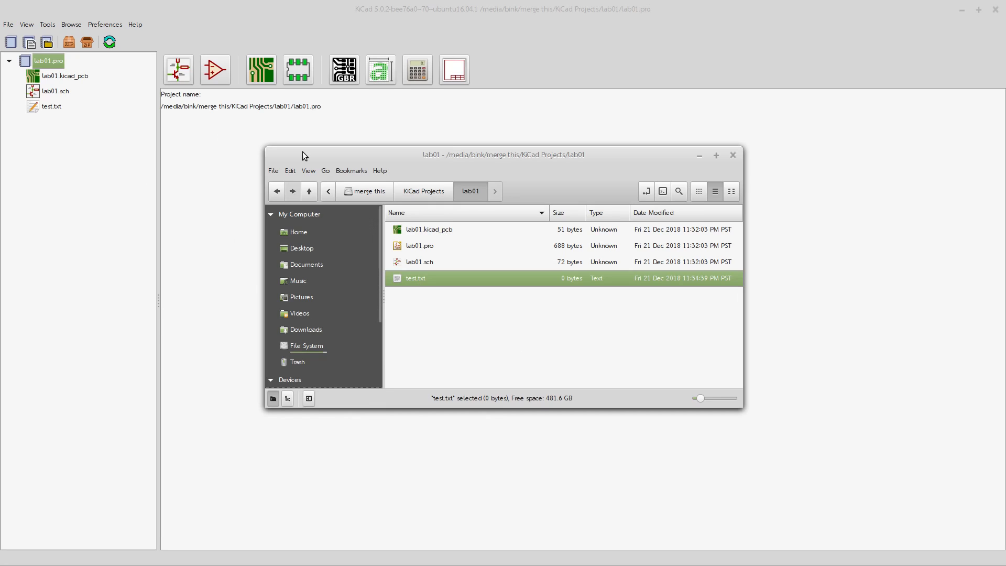
pyautogui.moveTo(601, 165); pyautogui.dragTo(541, 173)
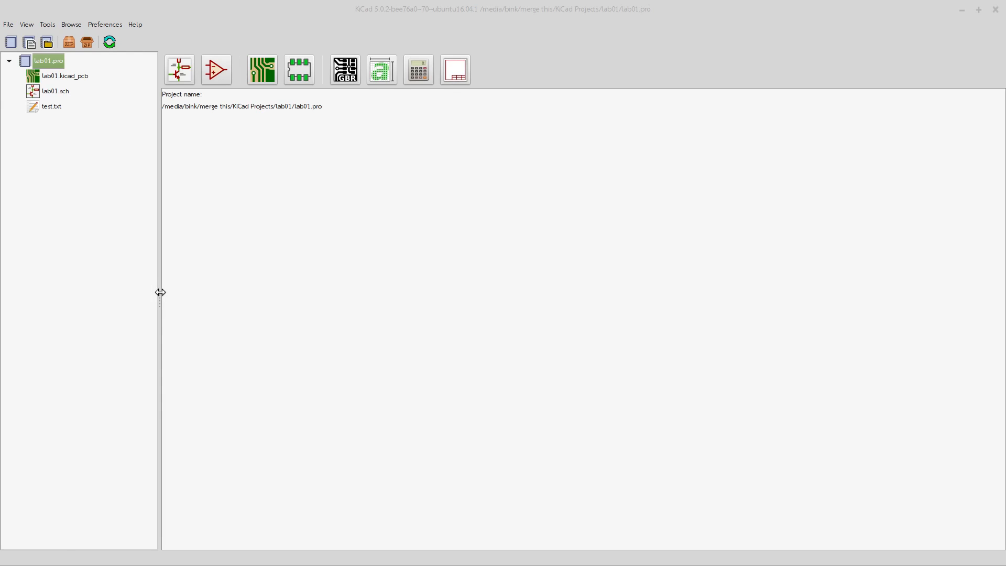
# Delete test.txt from the lab01 project tree
pyautogui.click(36, 107)
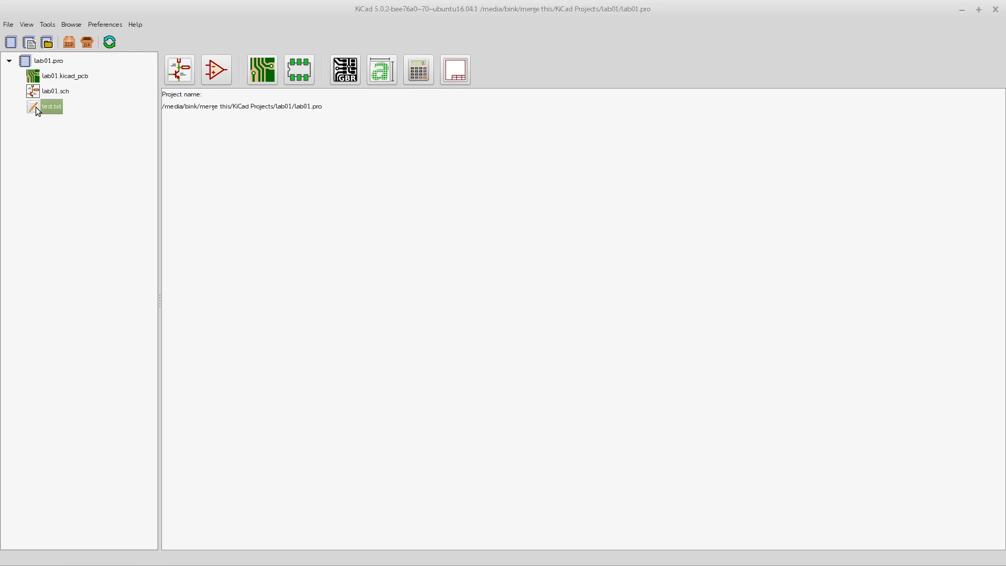
pyautogui.rightClick(36, 107)
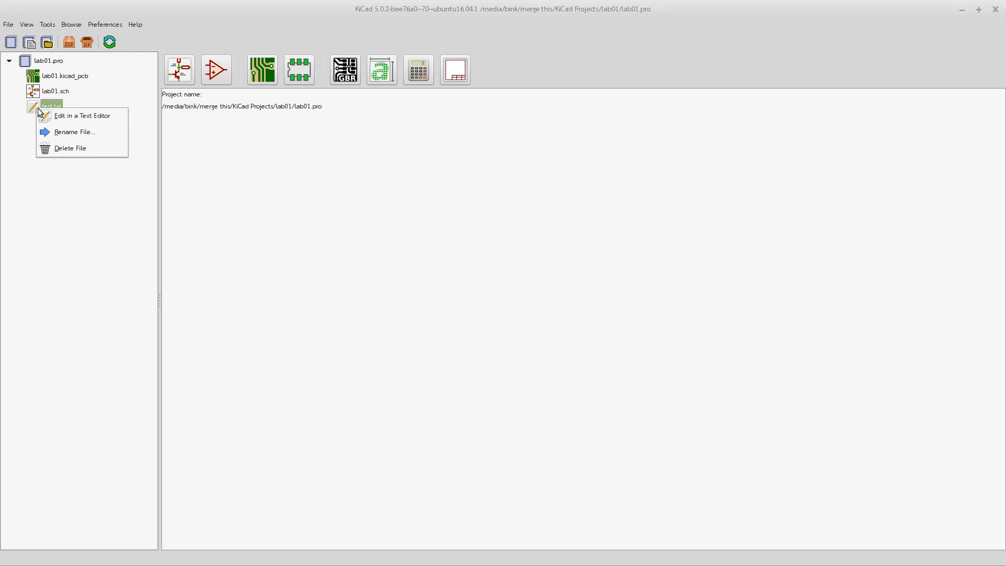
pyautogui.click(76, 149)
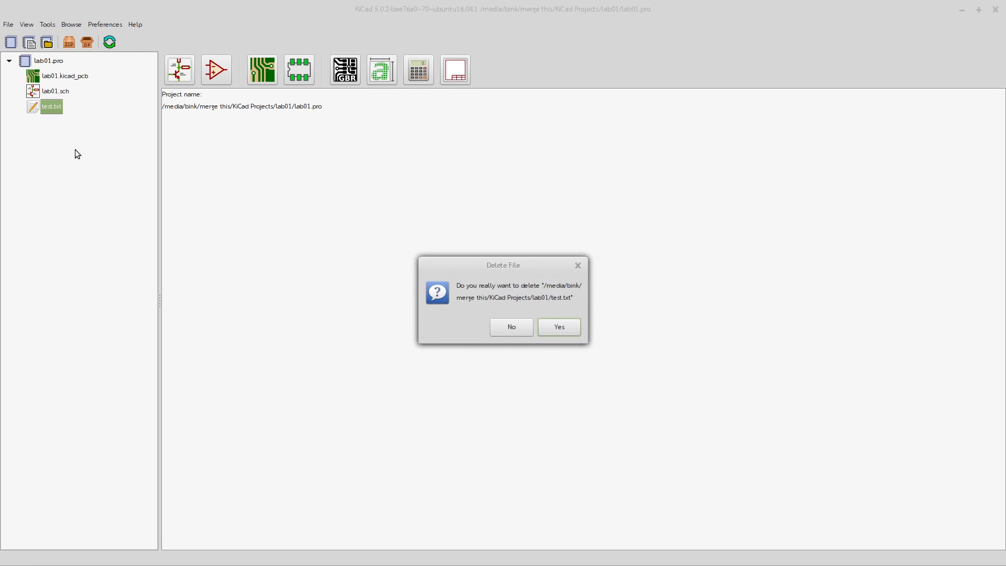
pyautogui.click(564, 325)
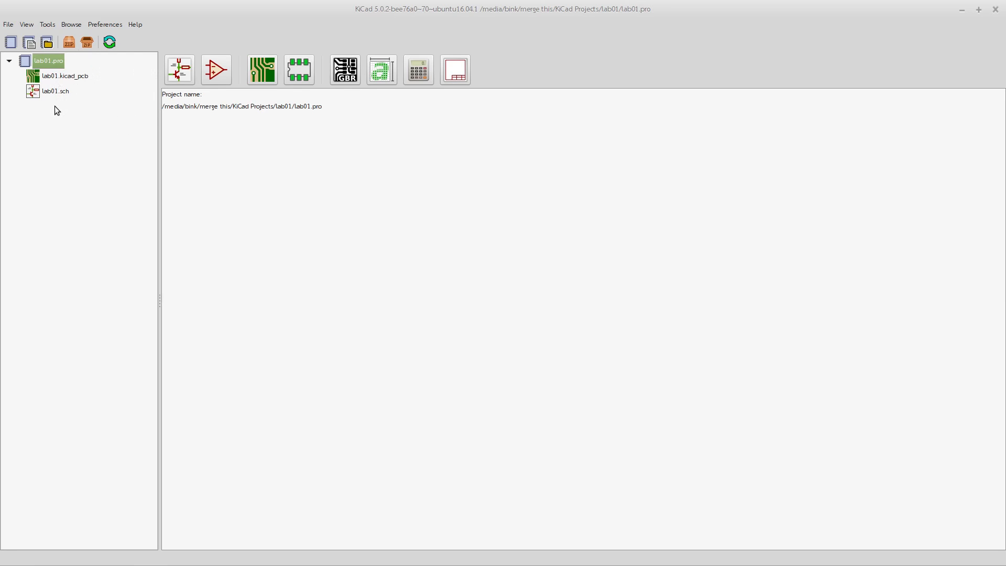
# Open lab01.sch to view the empty schematic sheet, and close the schematic editor
pyautogui.click(52, 92)
pyautogui.doubleClick(51, 91)
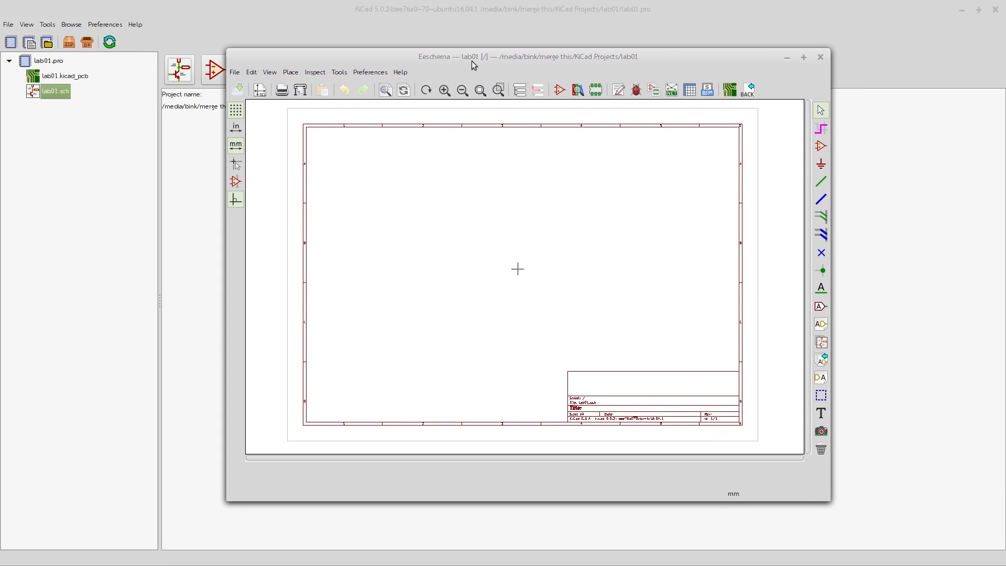
pyautogui.moveTo(484, 62)
pyautogui.mouseDown()
pyautogui.moveTo(483, 87)
pyautogui.moveTo(499, 63)
pyautogui.moveTo(487, 60)
pyautogui.mouseUp()
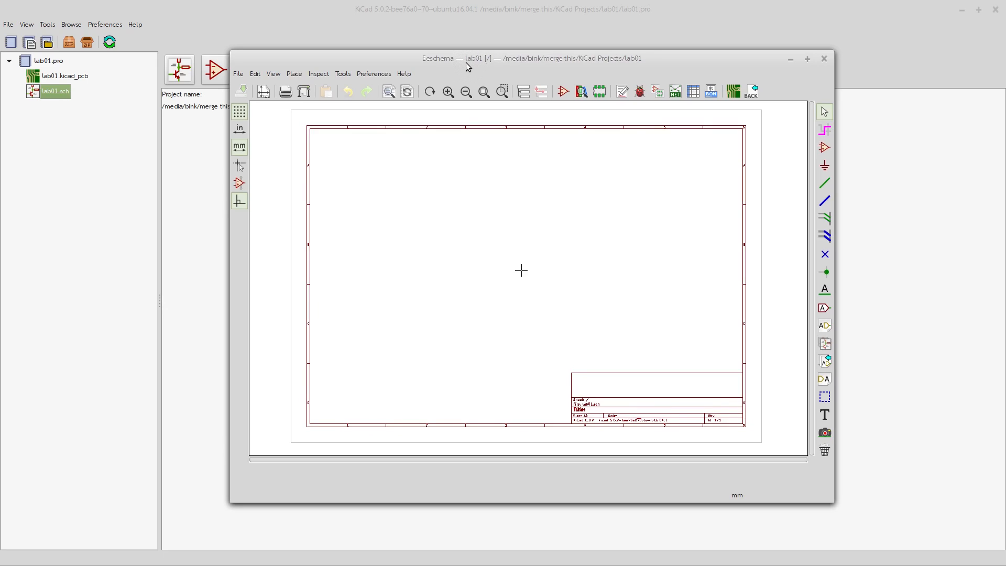
pyautogui.moveTo(467, 61); pyautogui.dragTo(440, 34)
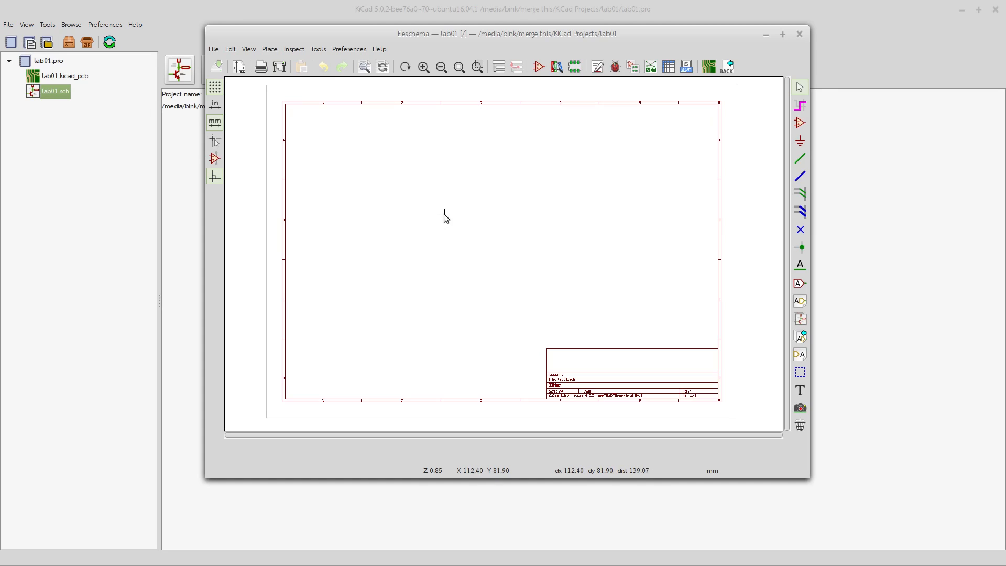
pyautogui.click(798, 34)
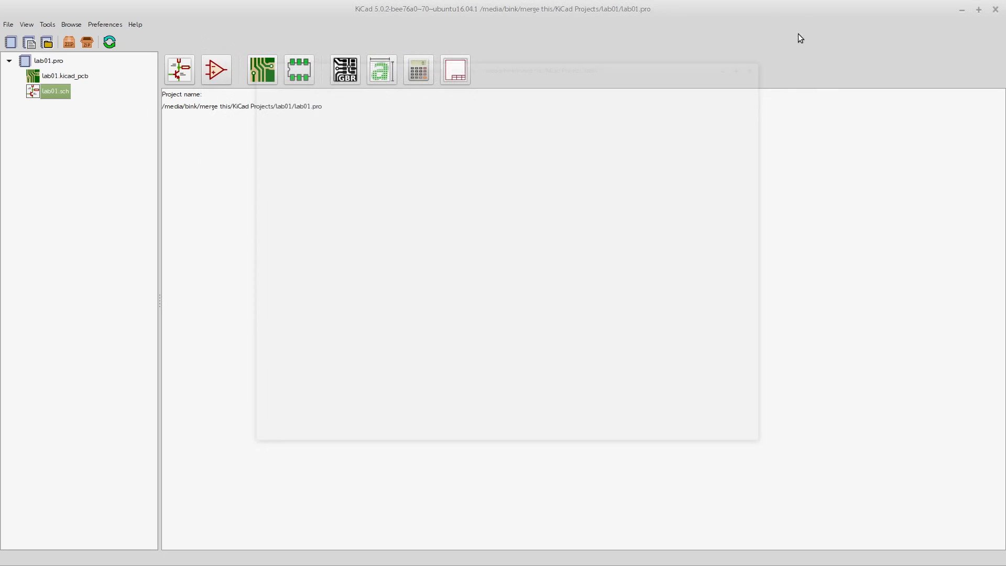
# Open lab01.kicad_pcb with graphics acceleration enabled, view the board in a smaller window, and close the board editor
pyautogui.doubleClick(70, 76)
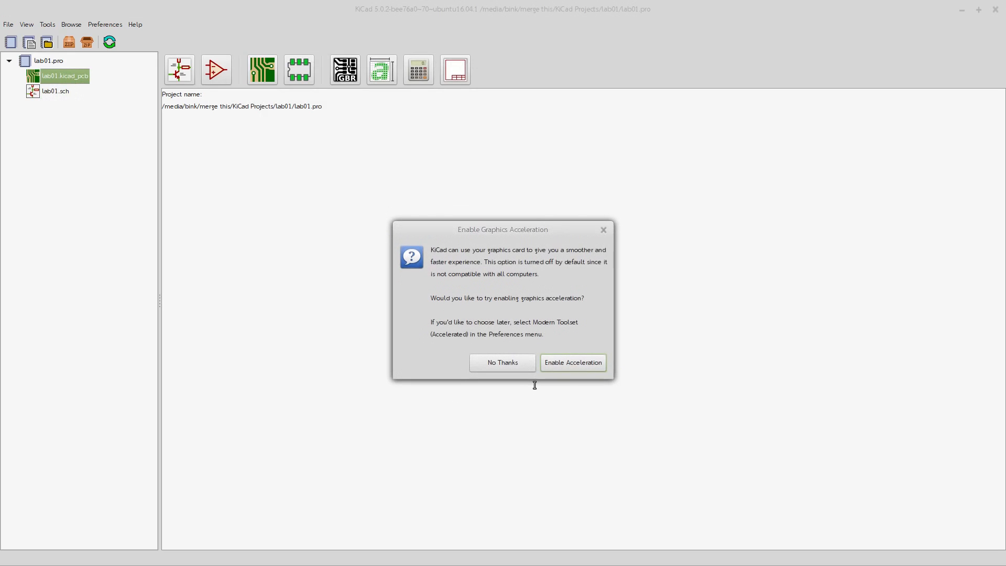
pyautogui.click(568, 363)
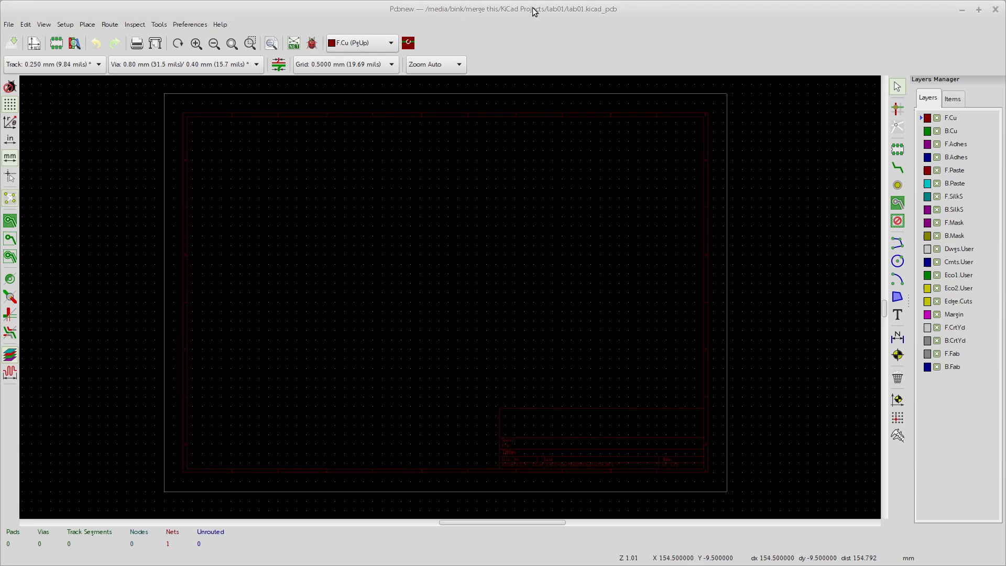
pyautogui.moveTo(533, 11); pyautogui.dragTo(509, 31)
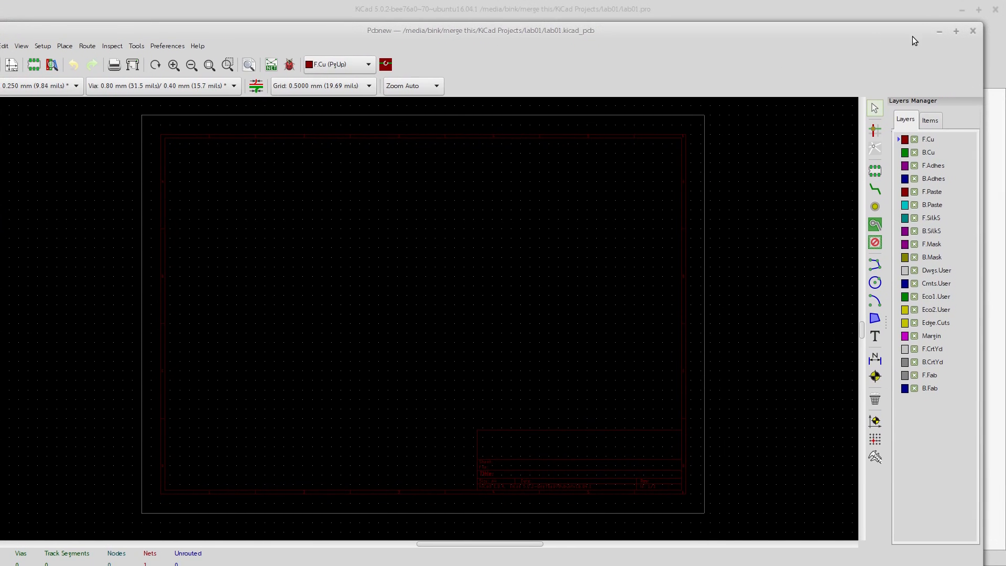
pyautogui.moveTo(979, 25); pyautogui.dragTo(618, 134)
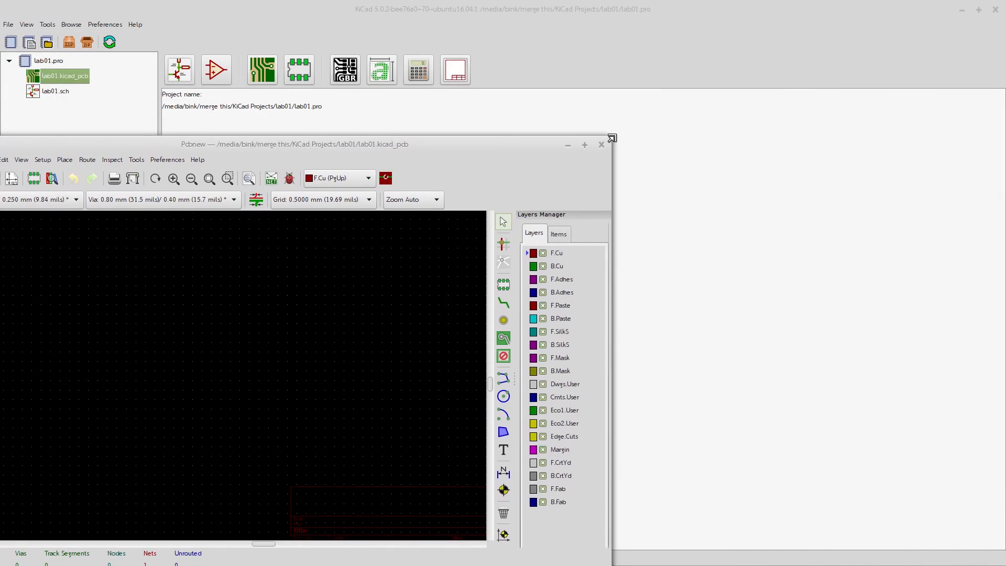
pyautogui.moveTo(476, 155); pyautogui.dragTo(743, 51)
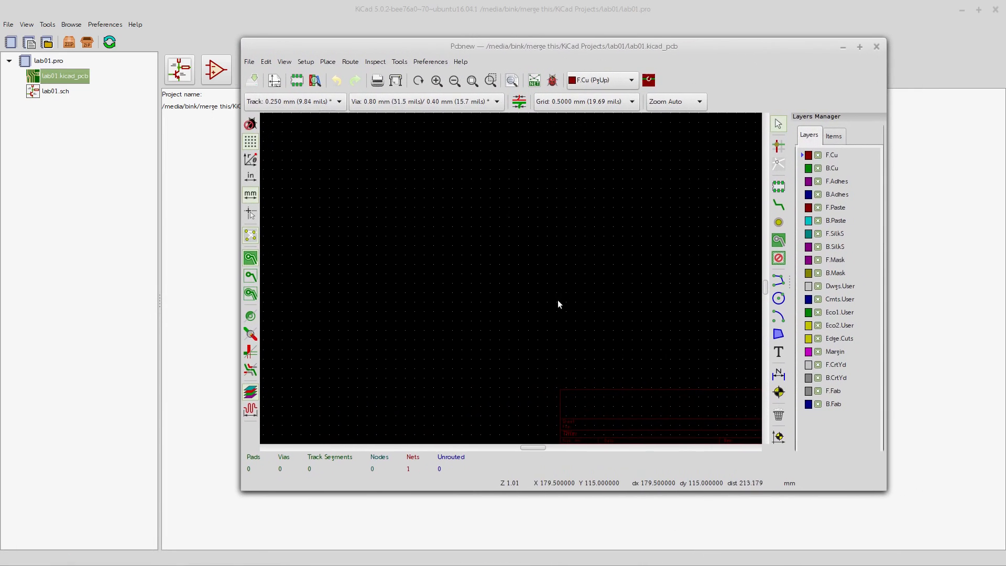
pyautogui.moveTo(495, 52); pyautogui.dragTo(471, 58)
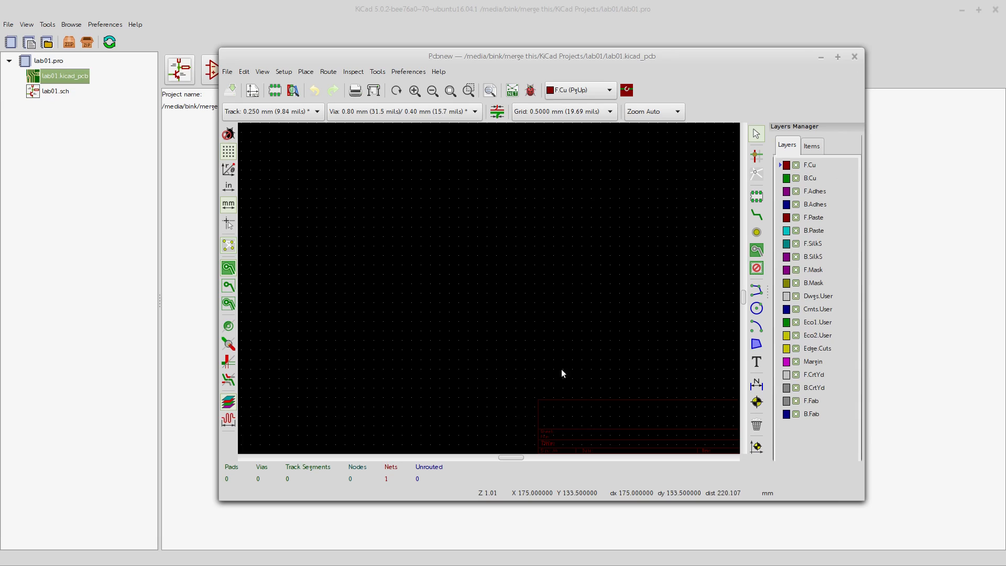
pyautogui.moveTo(567, 394); pyautogui.dragTo(599, 358, button='middle')
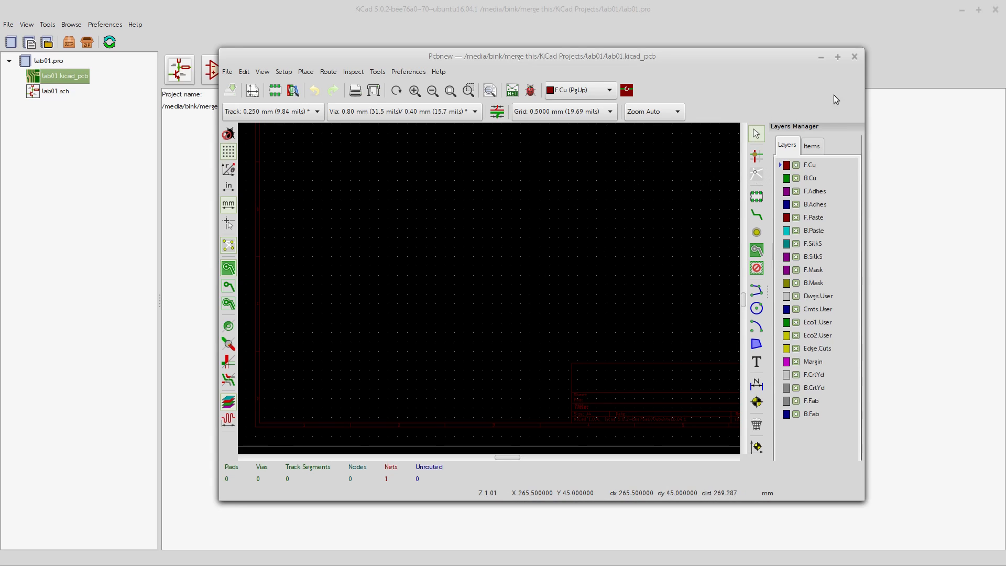
pyautogui.click(854, 56)
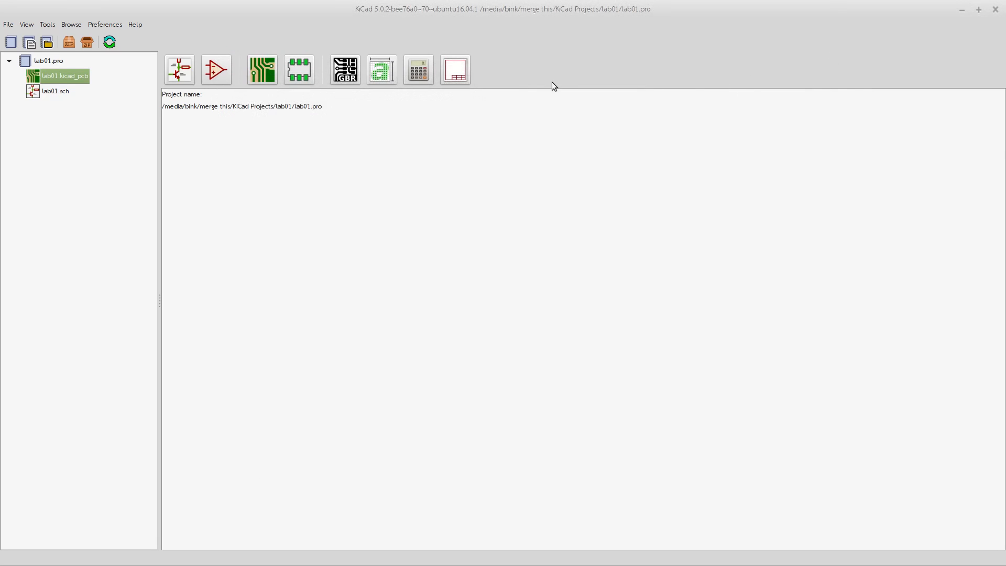
# Open the lab01.sch schematic and start adding a component in the upper part of the sheet
pyautogui.doubleClick(46, 94)
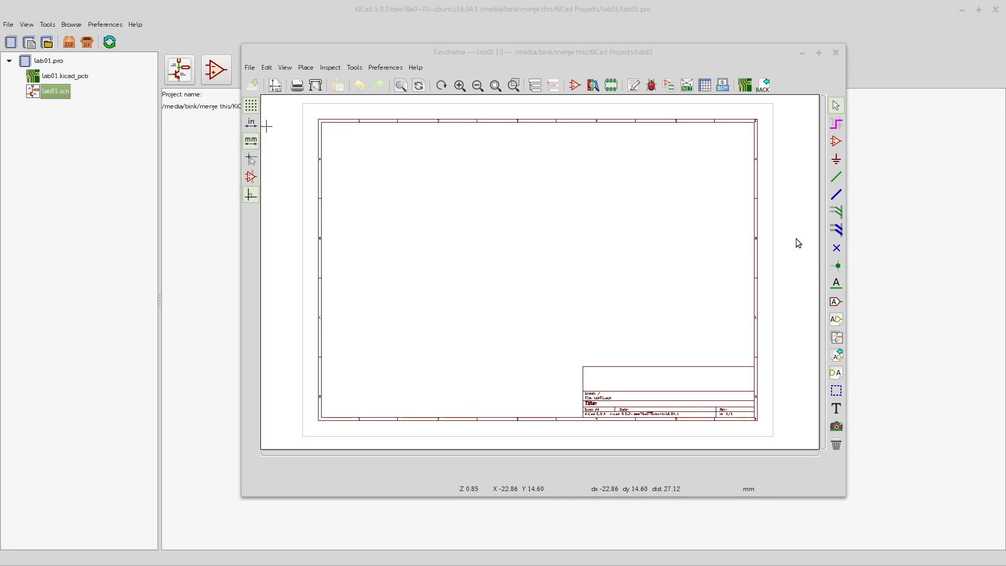
pyautogui.click(835, 142)
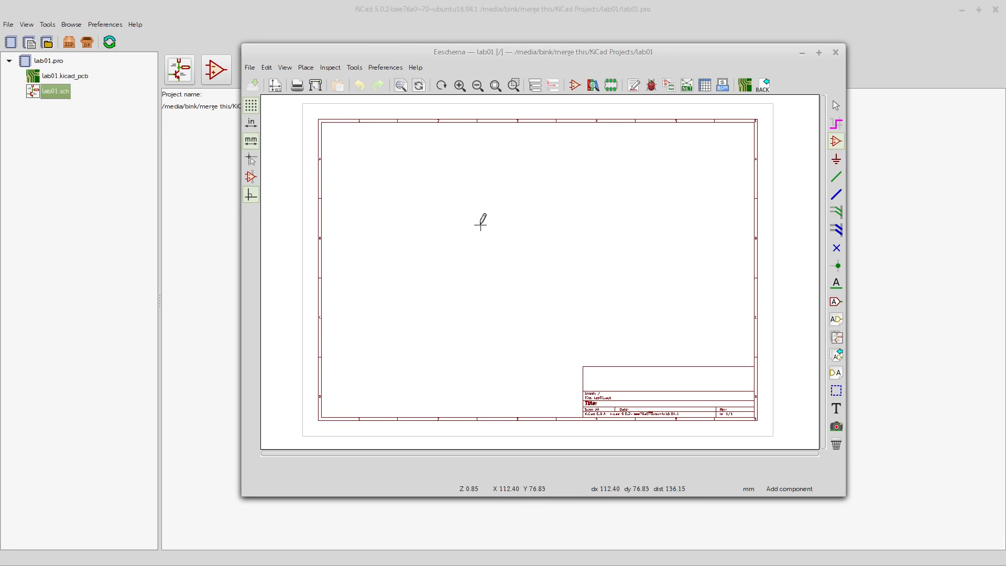
pyautogui.click(480, 224)
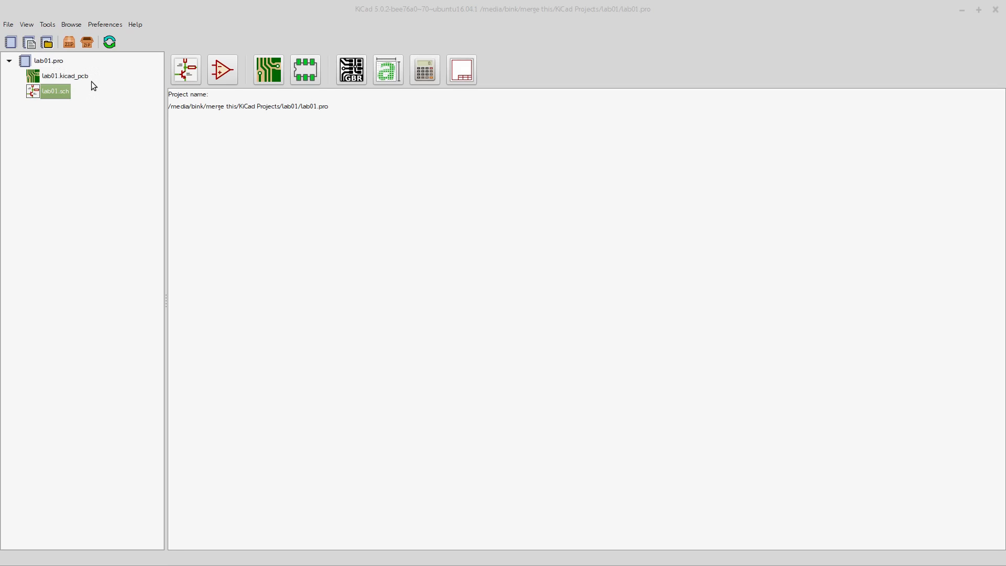
# View the lab01.sch schematic and the lab01.kicad_pcb board one after the other, closing each editor
pyautogui.click(65, 76)
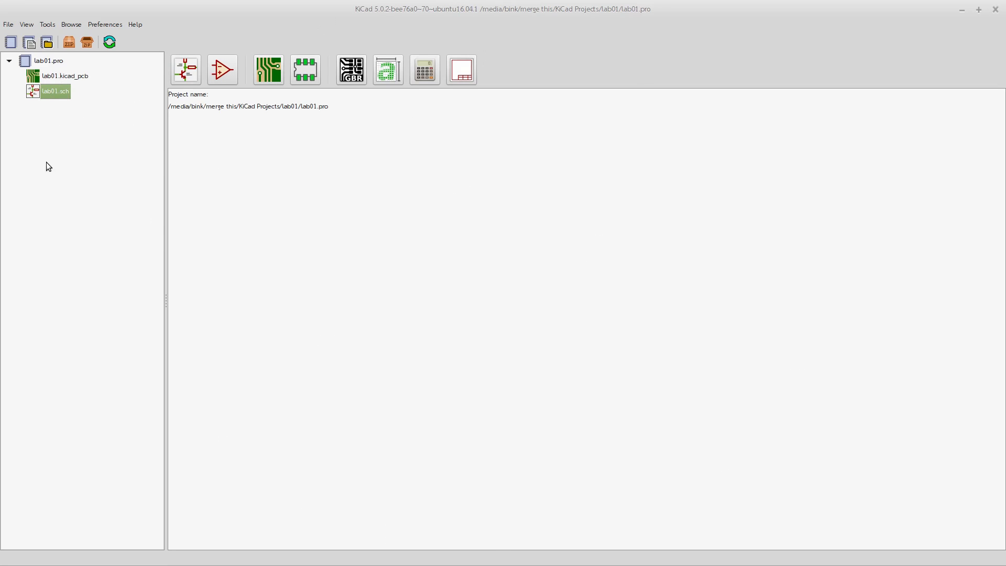
pyautogui.doubleClick(31, 92)
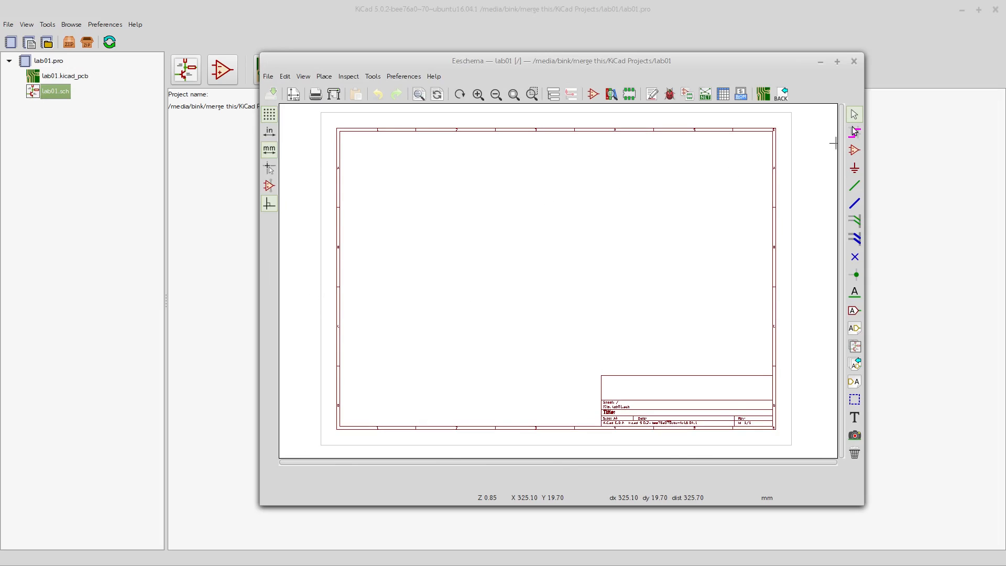
pyautogui.click(854, 61)
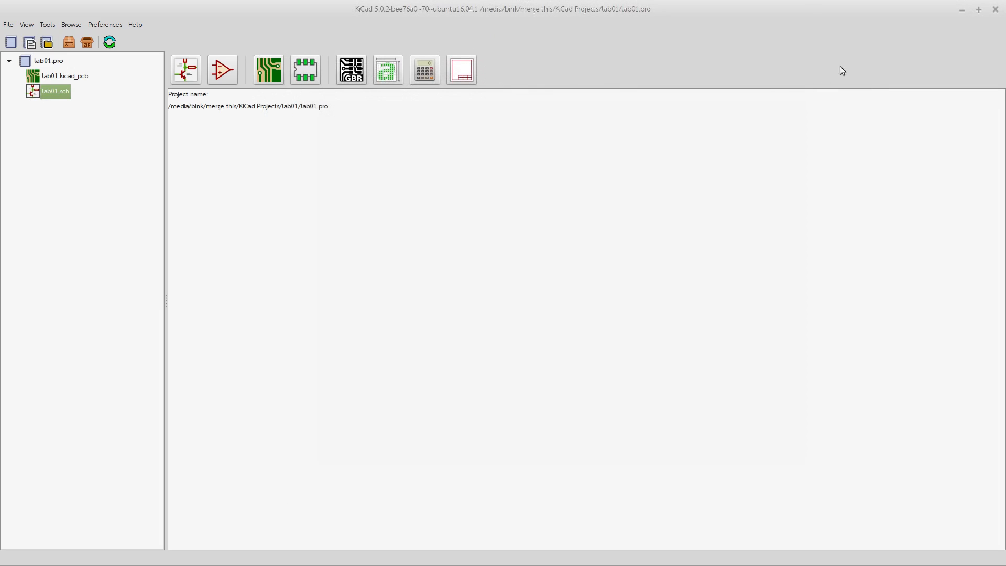
pyautogui.doubleClick(49, 77)
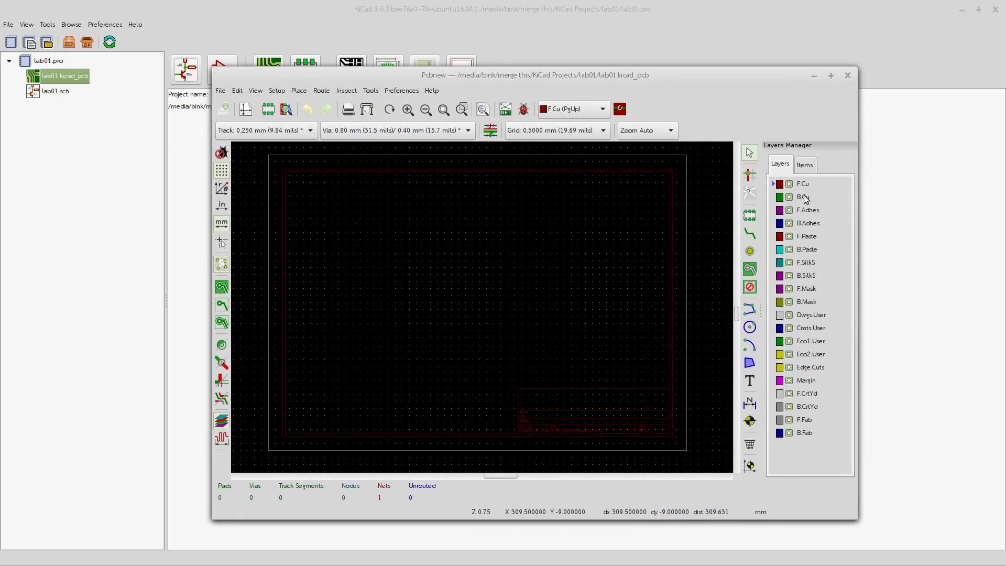
pyautogui.click(847, 75)
# Open lab01.sch in the schematic editor and reposition its window over the project manager
pyautogui.doubleClick(54, 91)
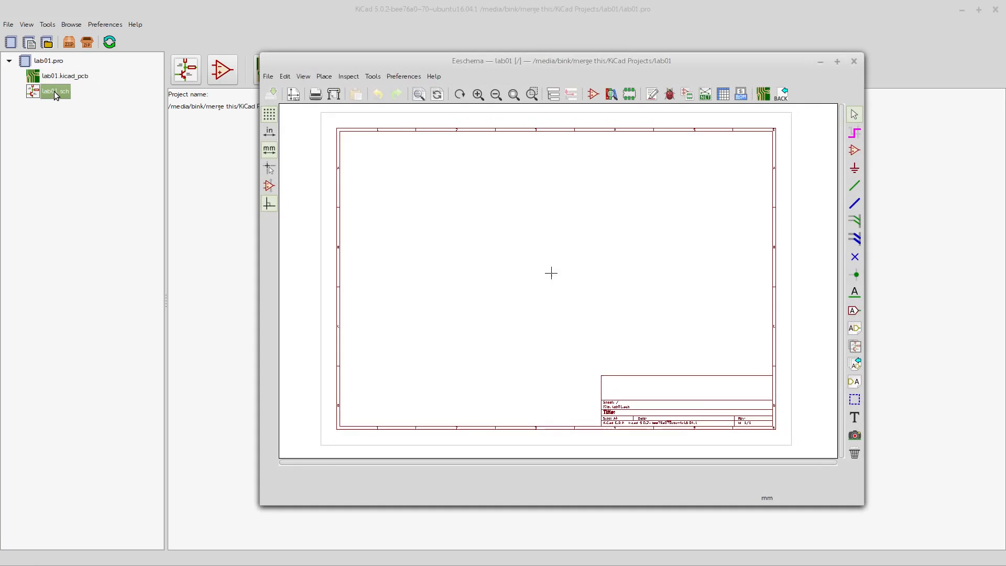
pyautogui.moveTo(486, 61); pyautogui.dragTo(452, 44)
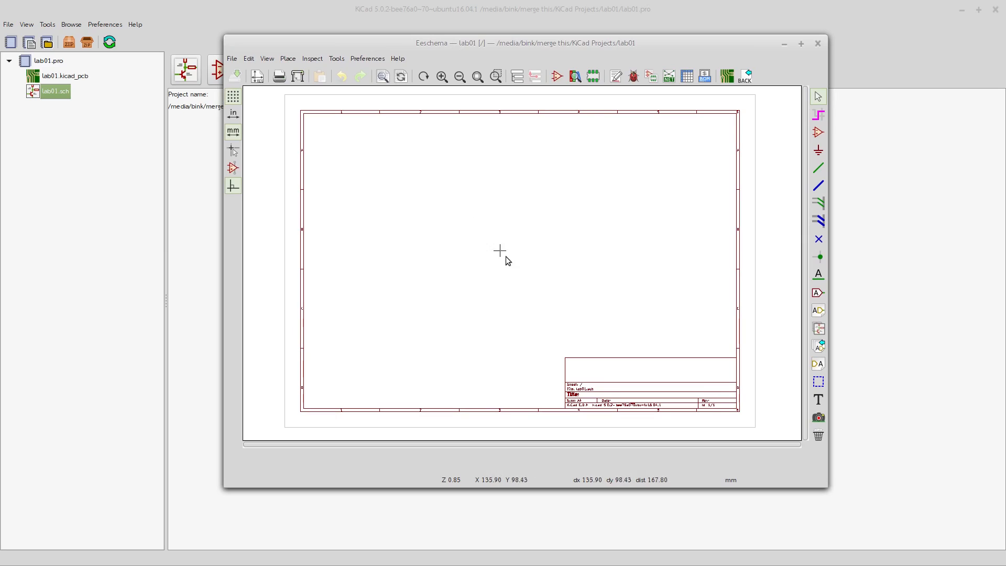
# Find the multi-cell Battery symbol in the Device library by searching "batt" and place it in the upper-left area of the sheet
pyautogui.click(818, 133)
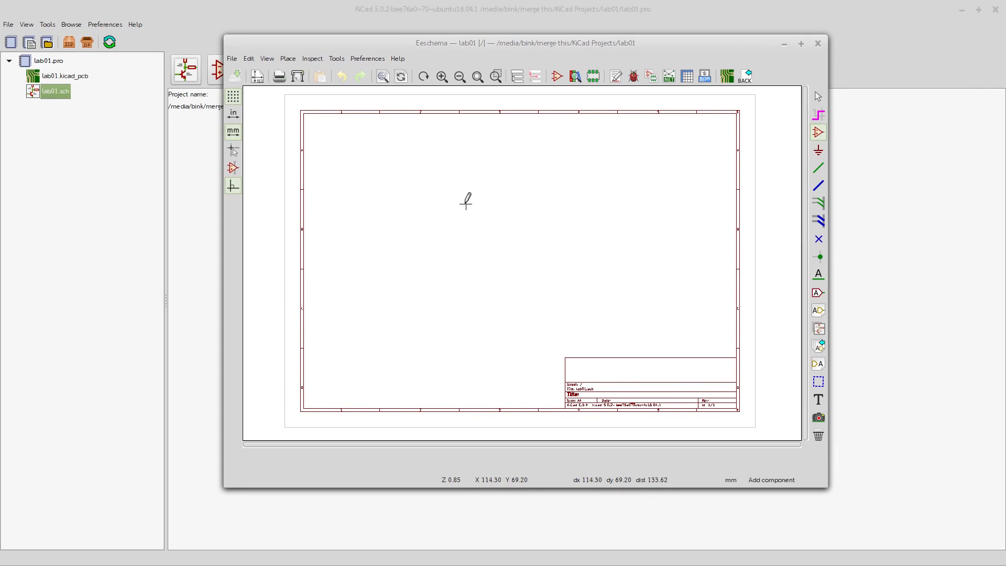
pyautogui.click(446, 215)
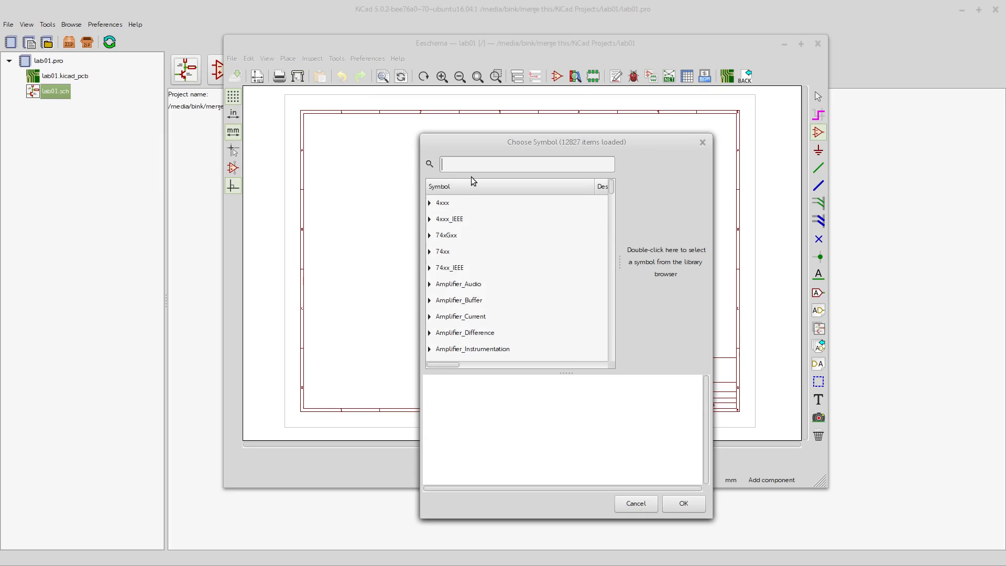
pyautogui.write('batt')
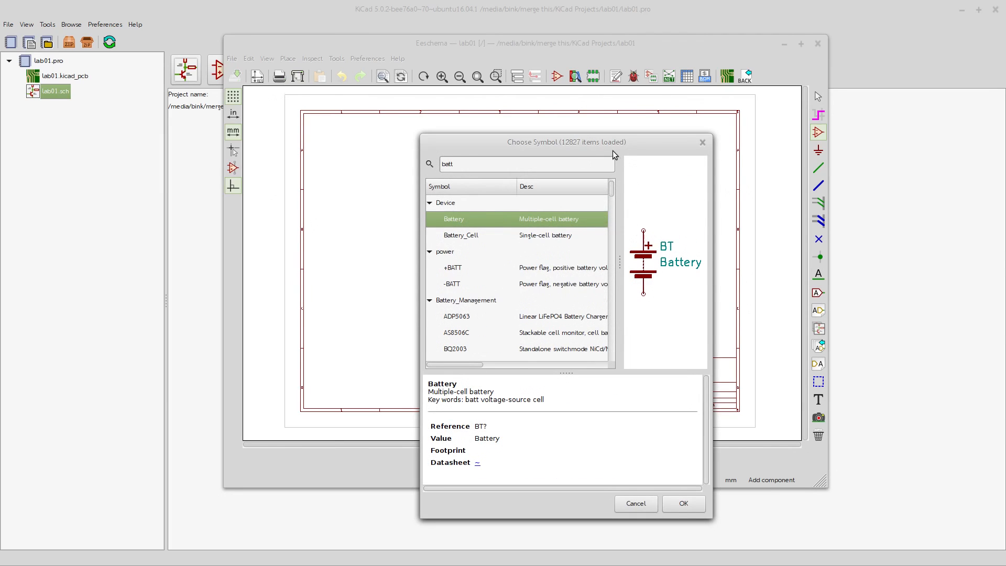
pyautogui.moveTo(612, 150); pyautogui.dragTo(648, 145)
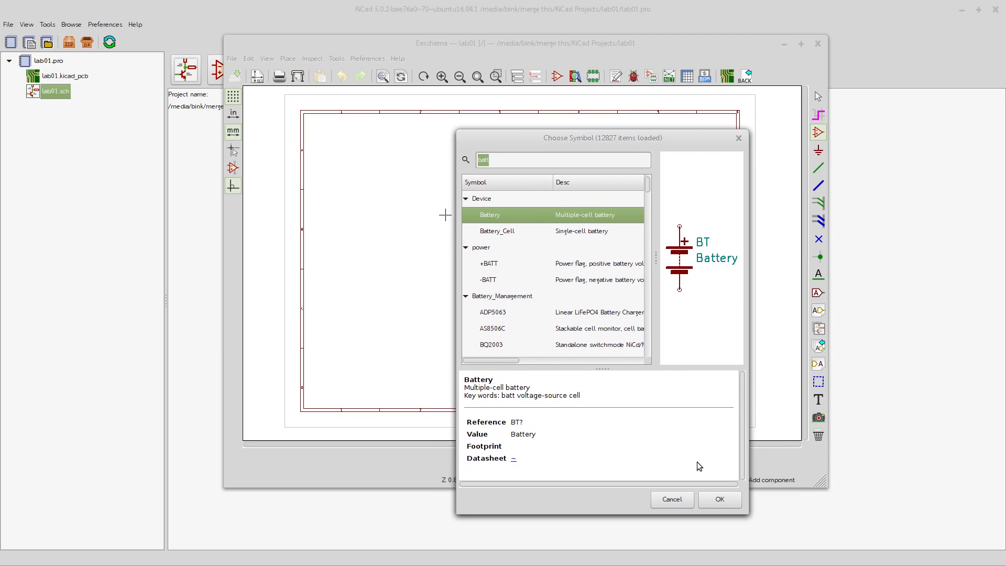
pyautogui.click(718, 498)
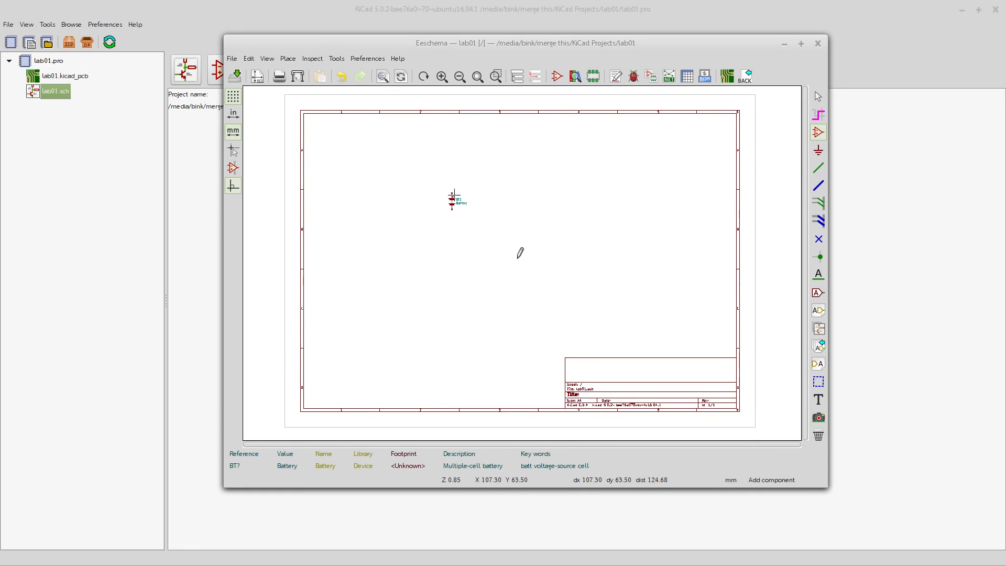
pyautogui.scroll(3, 521, 262)
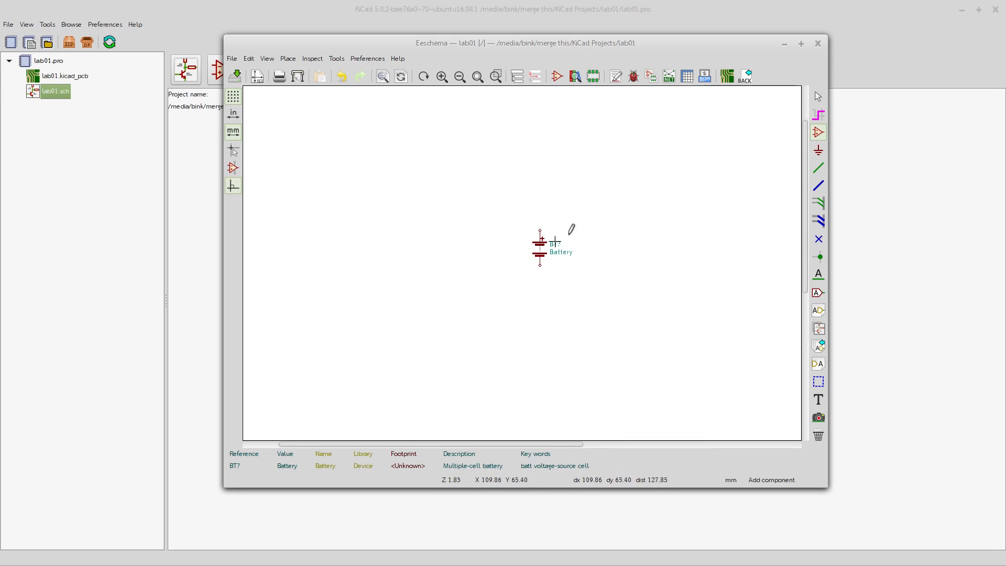
pyautogui.scroll(2, 519, 258)
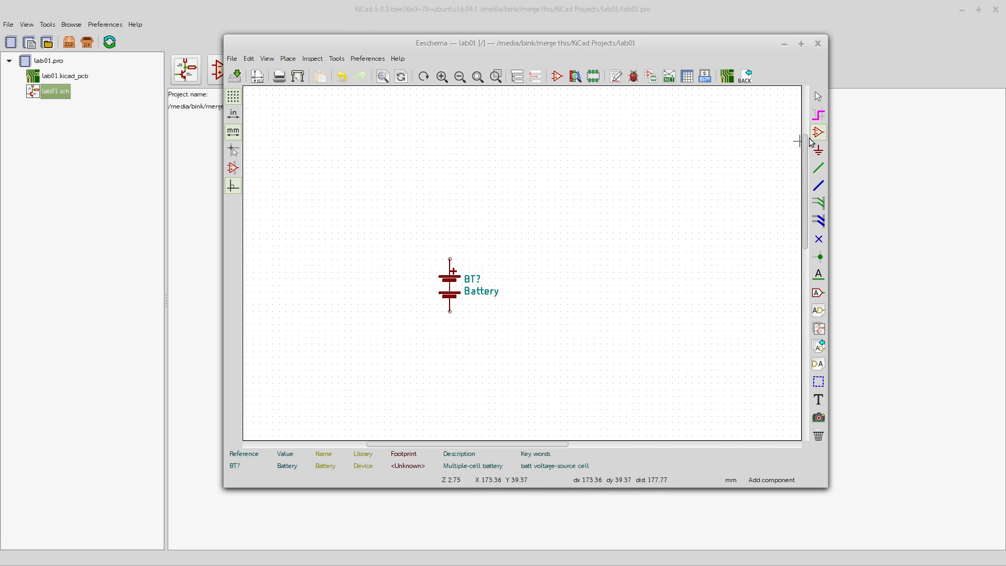
# Add the resistor symbol R from the Device library and bring it to the area above and right of the battery
pyautogui.click(596, 174)
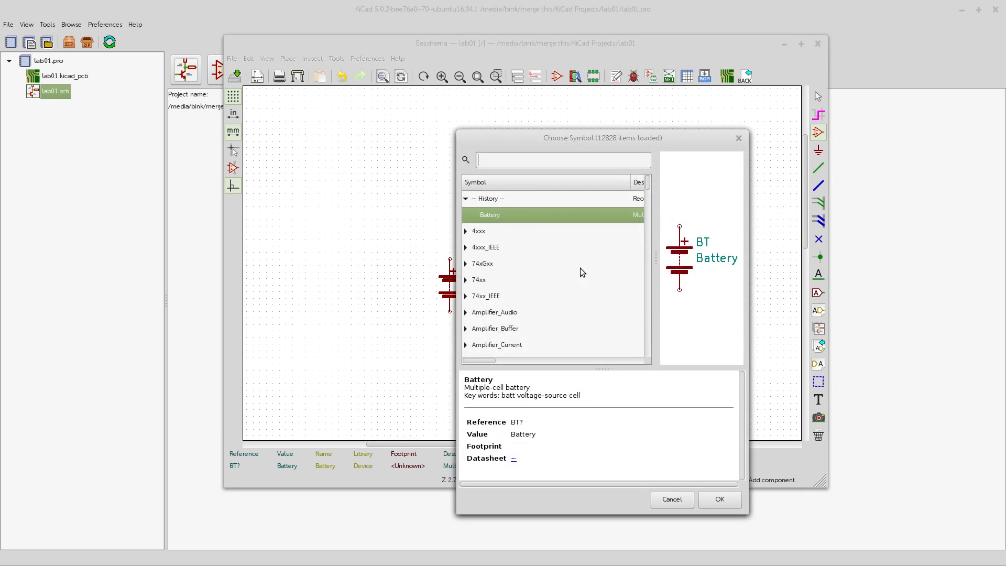
pyautogui.write('r')
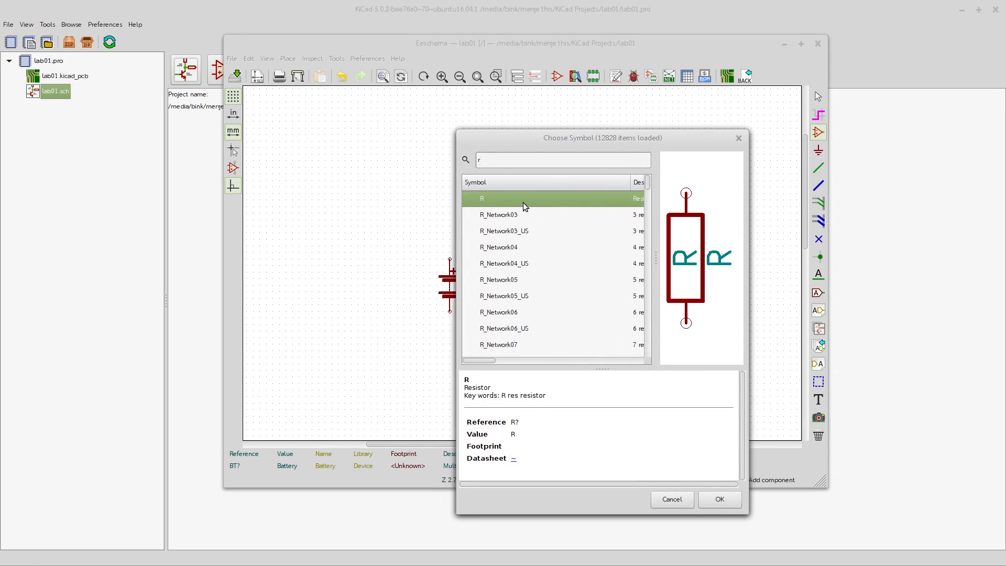
pyautogui.click(719, 499)
pyautogui.scroll(-2, 524, 321)
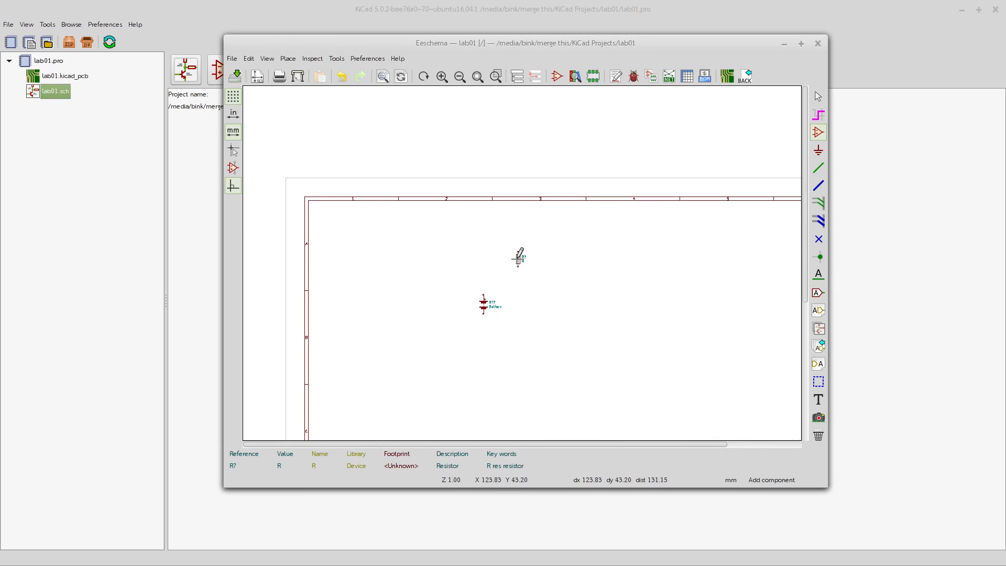
pyautogui.scroll(2, 521, 262)
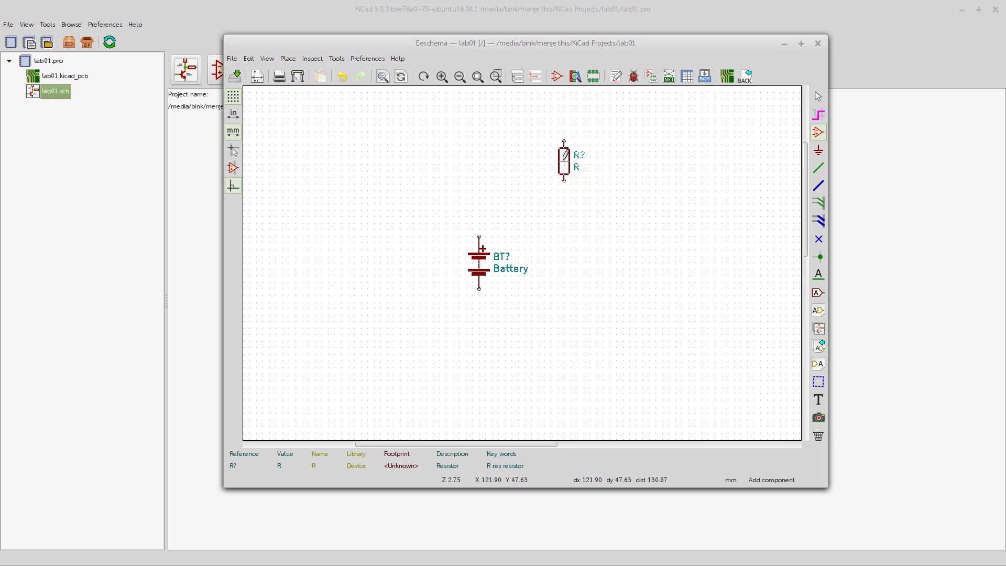
# Rotate the resistor to lie horizontally and place it above and to the right of the battery
pyautogui.press('r')
pyautogui.press('r')
pyautogui.press('r')
pyautogui.press('r')
pyautogui.press('r')
pyautogui.press('r')
pyautogui.press('r')
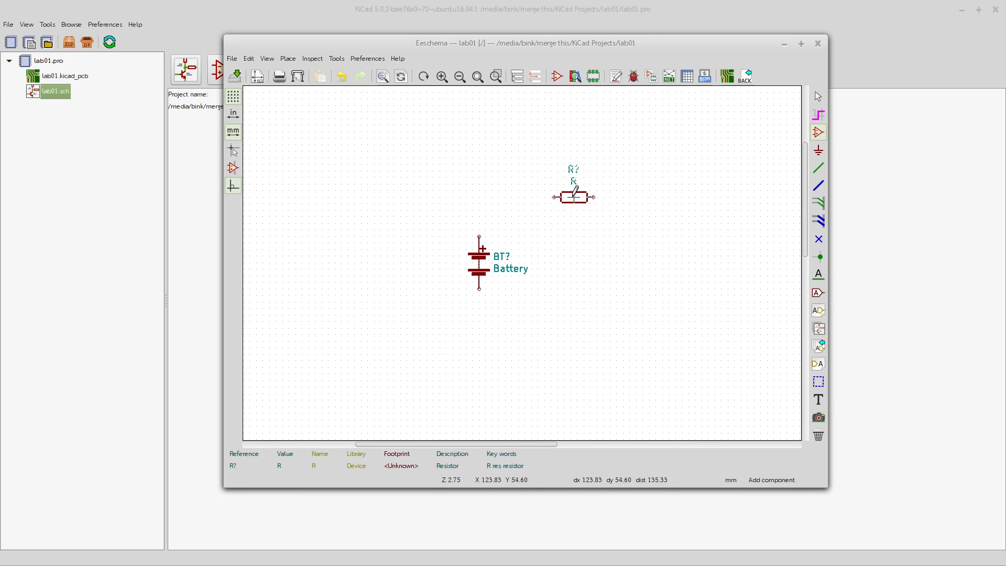
pyautogui.click(574, 197)
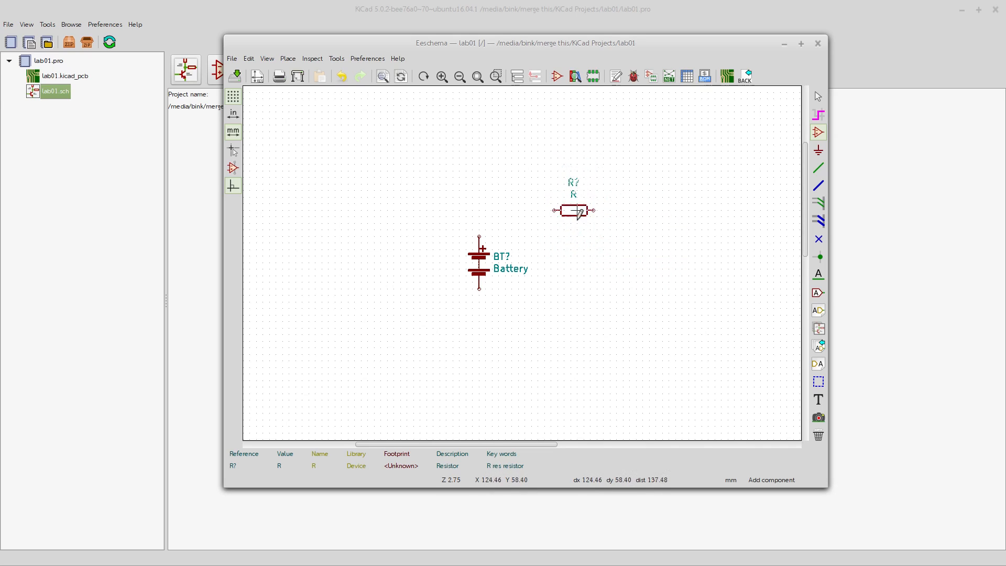
pyautogui.press('r')
pyautogui.press('r')
pyautogui.click(587, 200)
pyautogui.press('r')
pyautogui.press('r')
# Copy the horizontal resistor twice to its right, forming a row of three resistors
pyautogui.press('c')
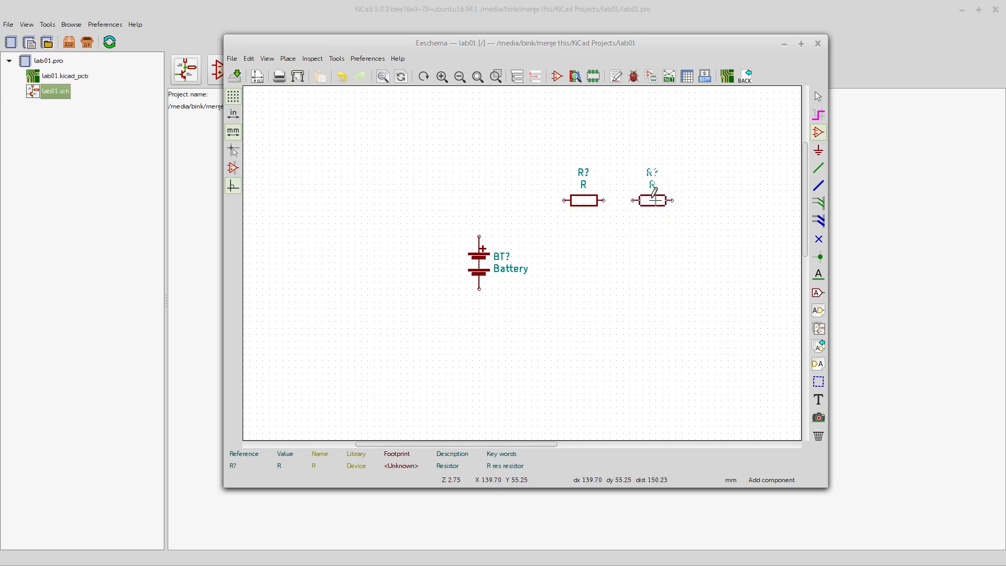
pyautogui.click(645, 200)
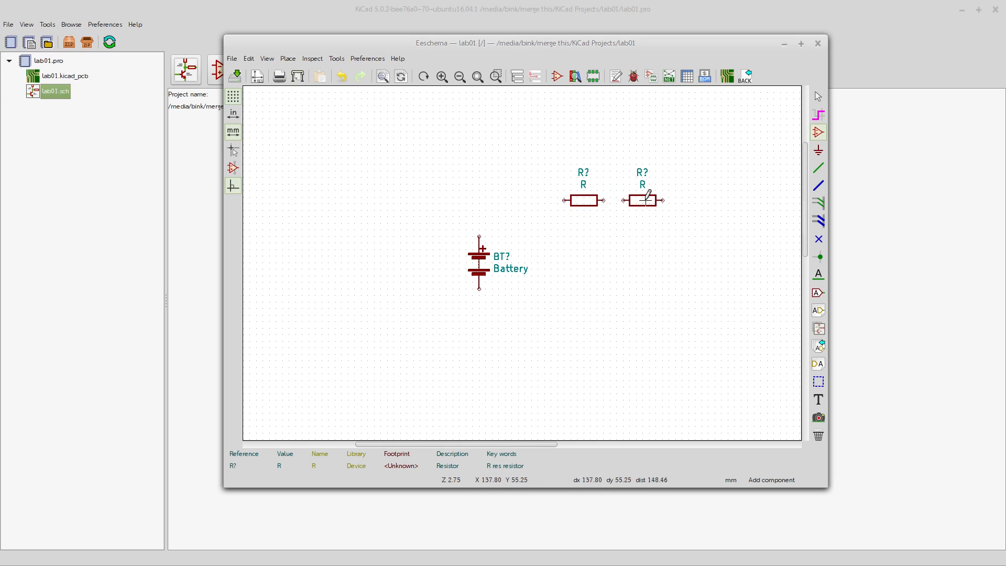
pyautogui.press('c')
pyautogui.click(709, 197)
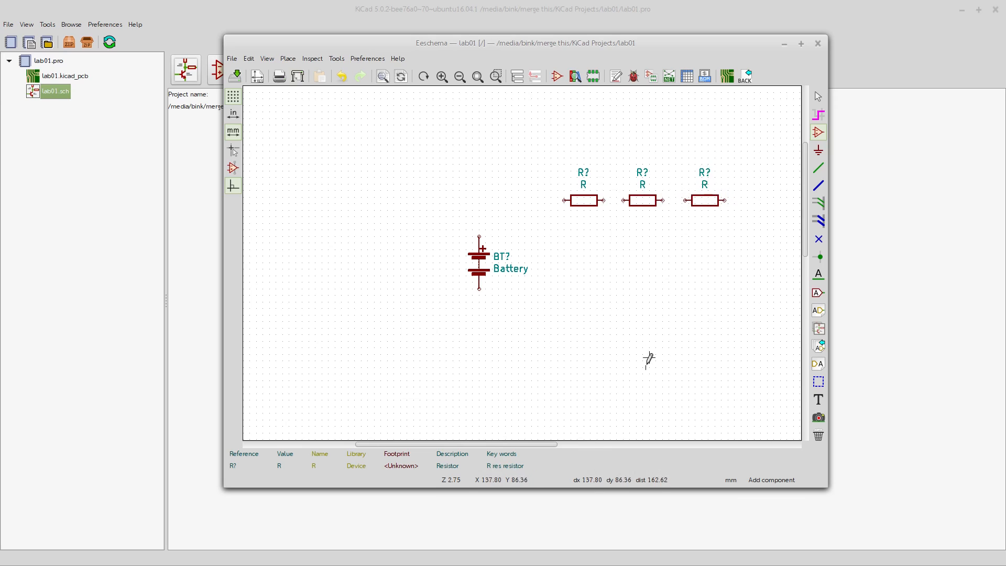
# Examine the battery and the row of resistors on the sheet at different magnifications
pyautogui.scroll(1, 402, 187)
pyautogui.scroll(-2, 539, 304)
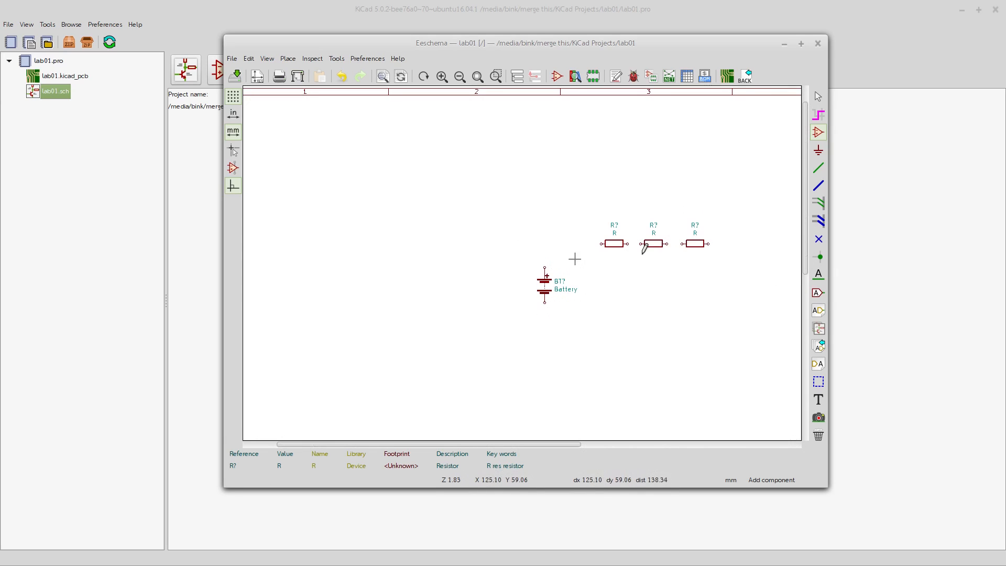
pyautogui.scroll(1, 664, 260)
pyautogui.scroll(-1, 518, 258)
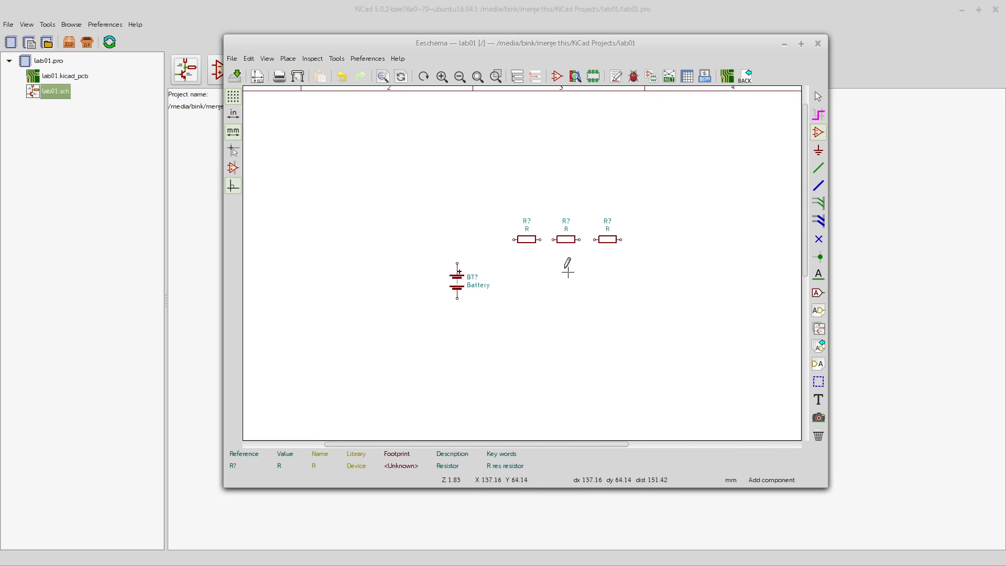
pyautogui.scroll(-2, 535, 259)
pyautogui.scroll(2, 519, 256)
pyautogui.scroll(2, 519, 254)
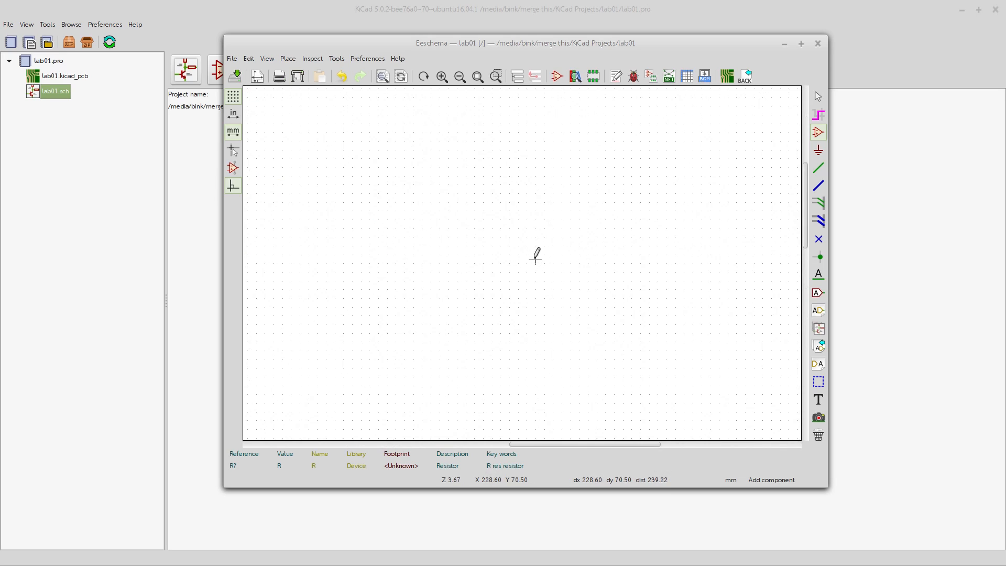
pyautogui.scroll(-4, 534, 256)
pyautogui.scroll(3, 519, 254)
pyautogui.scroll(-3, 519, 254)
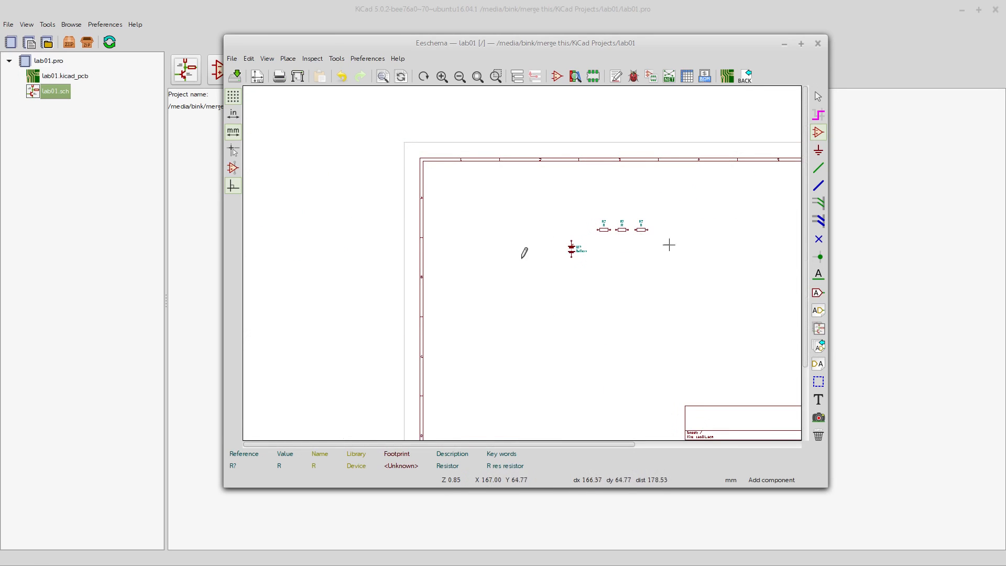
pyautogui.scroll(-1, 518, 257)
pyautogui.scroll(2, 518, 255)
pyautogui.scroll(1, 521, 254)
pyautogui.scroll(1, 579, 288)
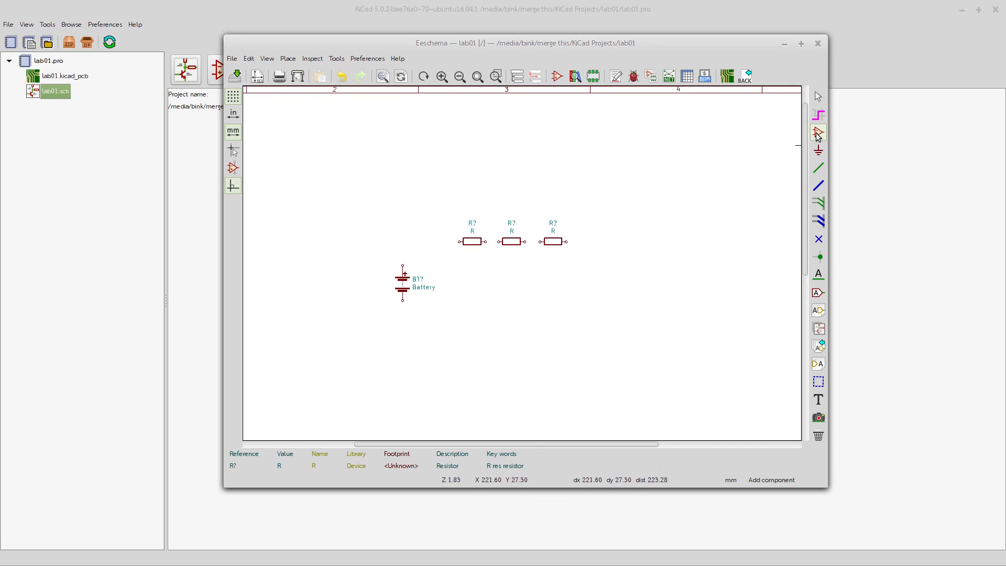
# Place an LED symbol from the Device library below the resistors and copy it once to its right
pyautogui.click(602, 299)
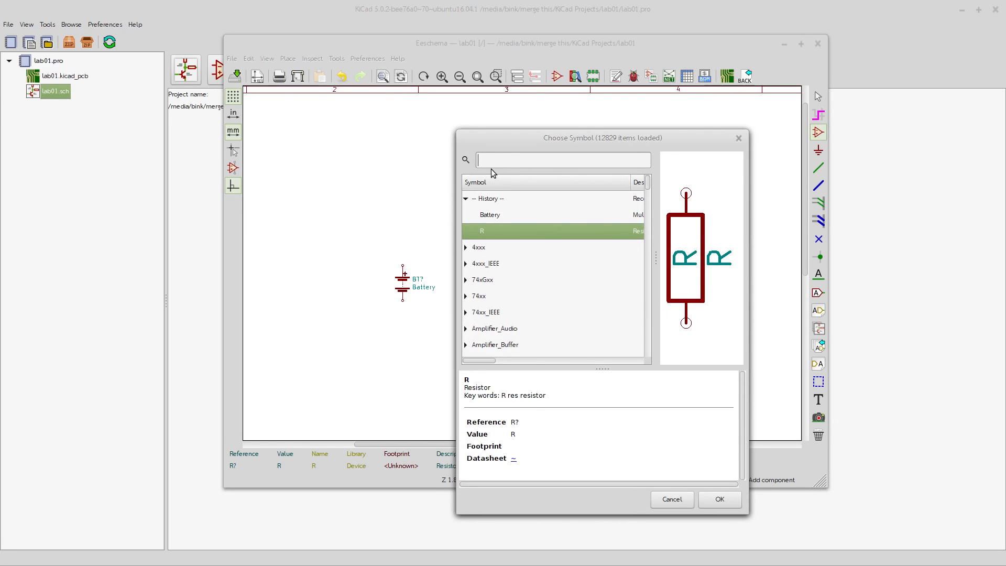
pyautogui.write('led')
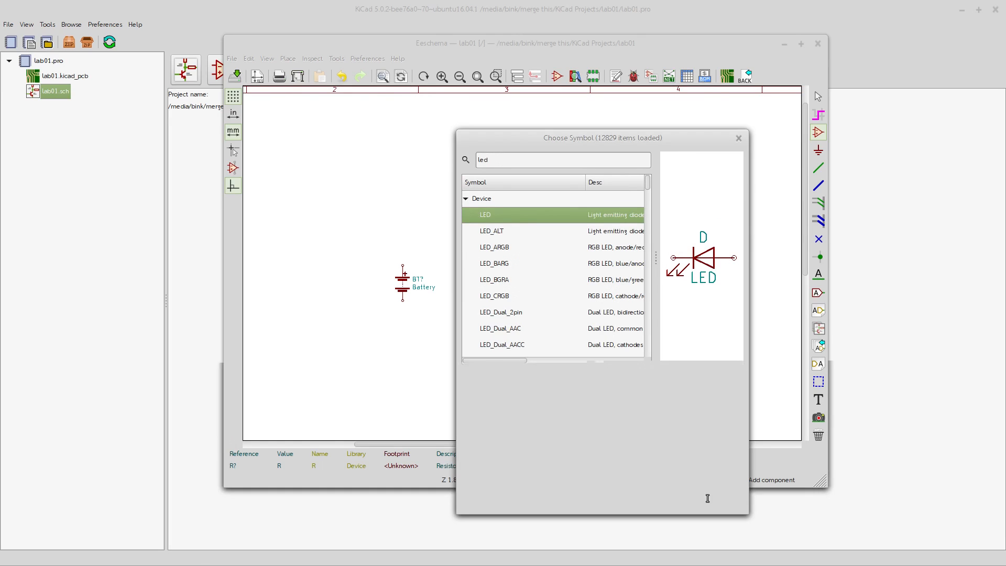
pyautogui.click(708, 498)
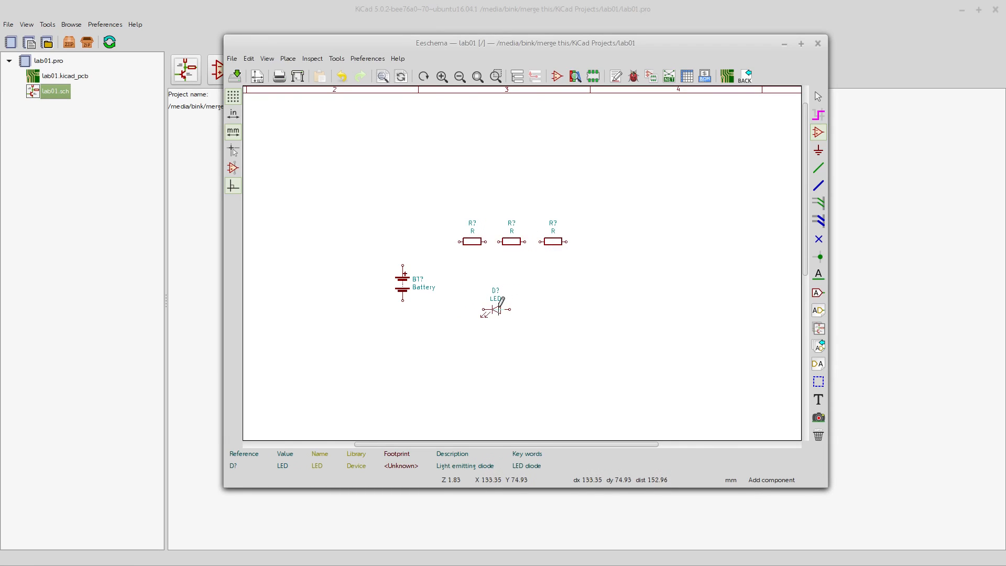
pyautogui.press('c')
pyautogui.click(543, 310)
# Examine the two LED symbols and their pins up close and together with the battery and resistors
pyautogui.scroll(2, 512, 327)
pyautogui.scroll(-2, 519, 267)
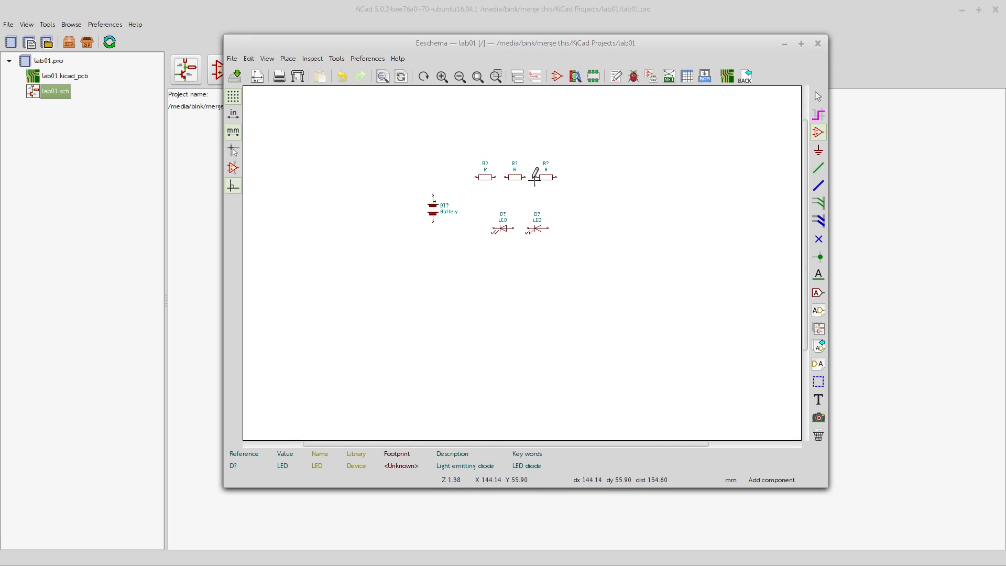
pyautogui.scroll(2, 519, 264)
pyautogui.scroll(-1, 519, 261)
pyautogui.scroll(1, 518, 258)
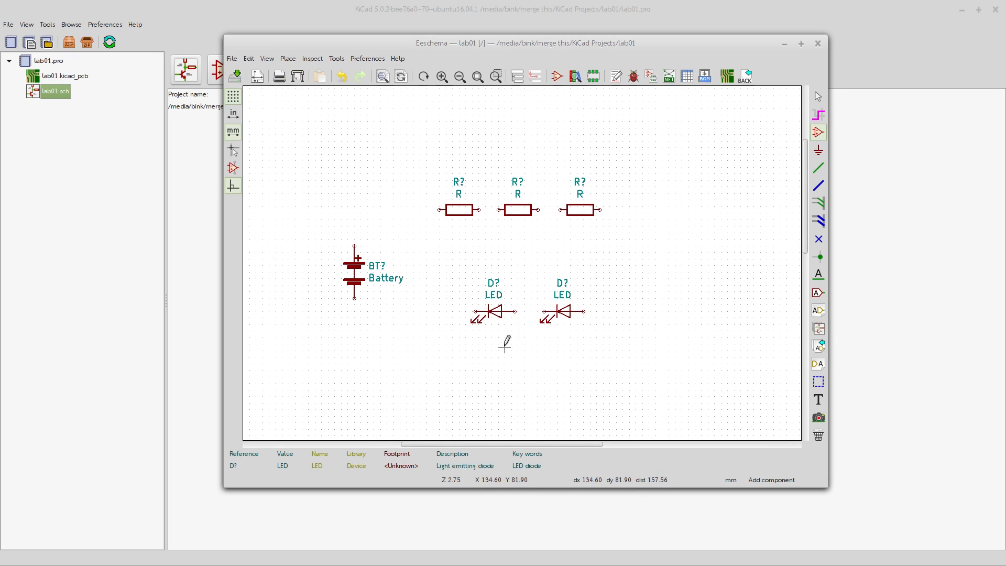
pyautogui.scroll(4, 562, 313)
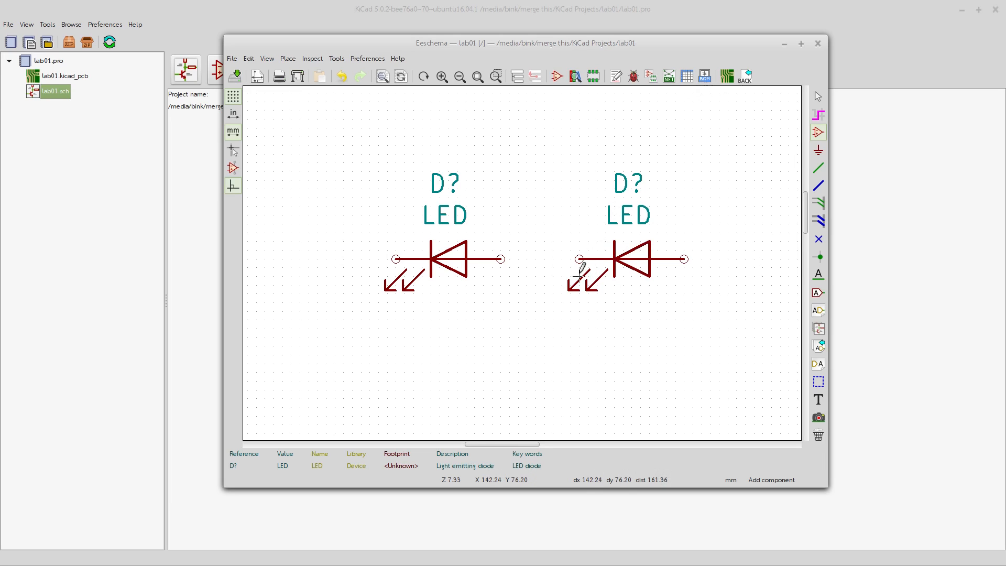
pyautogui.scroll(1, 524, 257)
pyautogui.scroll(-3, 505, 209)
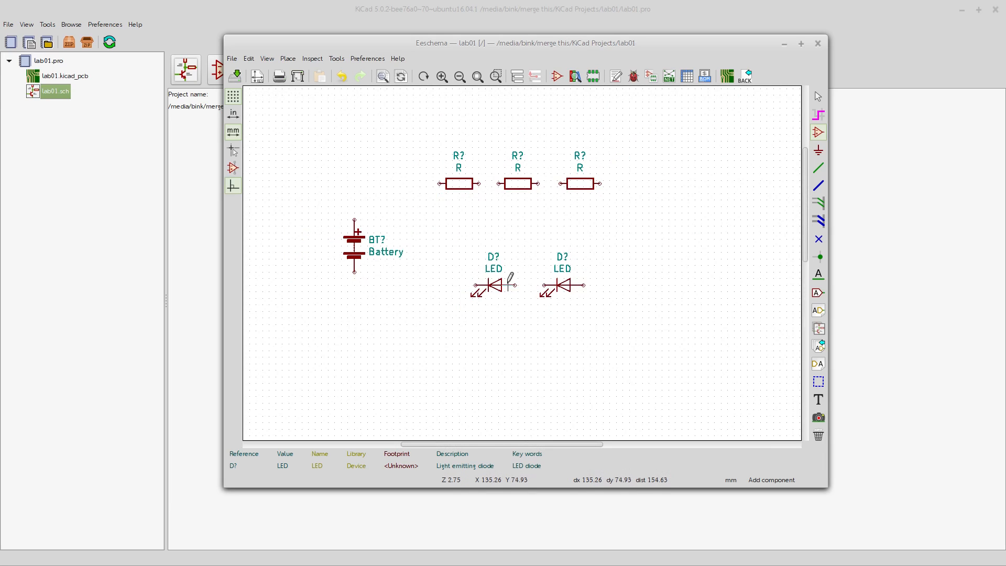
pyautogui.scroll(-1, 515, 255)
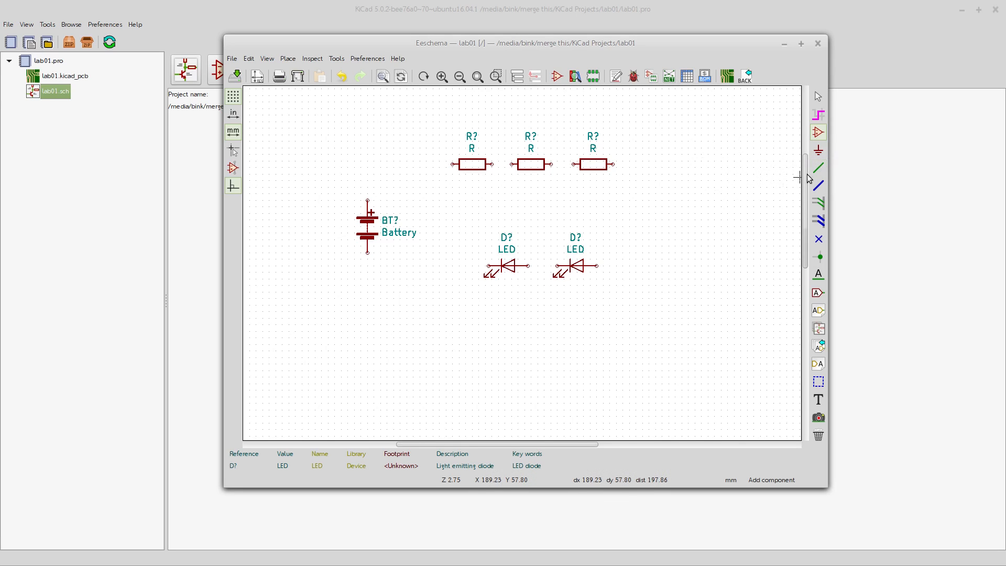
# Wire the battery's positive terminal to the left pin of the first resistor
pyautogui.click(820, 168)
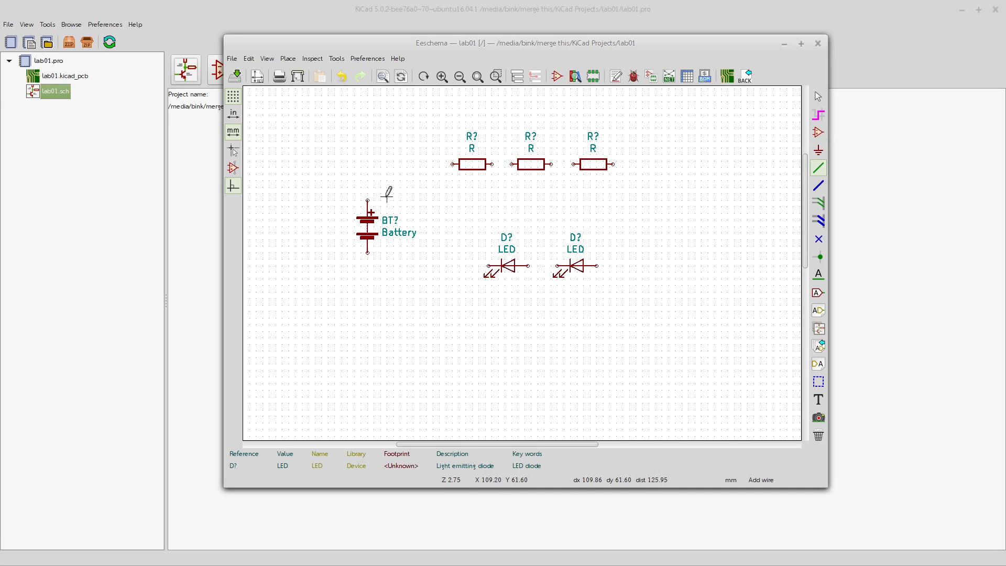
pyautogui.click(367, 200)
pyautogui.click(454, 164)
# Inspect the wired connection and the unconnected pins between the first and second resistors
pyautogui.scroll(-3, 519, 253)
pyautogui.scroll(4, 519, 252)
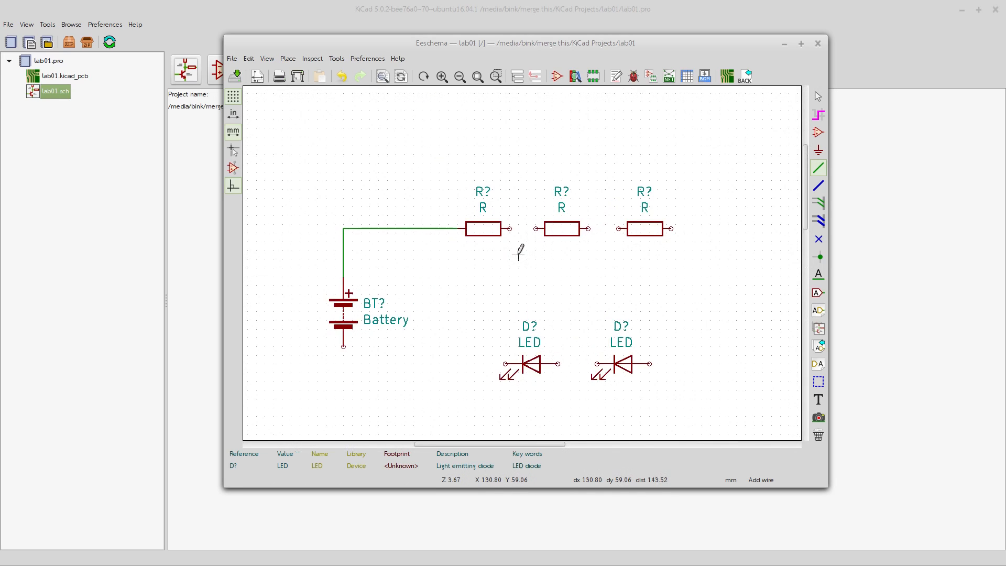
pyautogui.scroll(-1, 516, 251)
pyautogui.scroll(4, 517, 250)
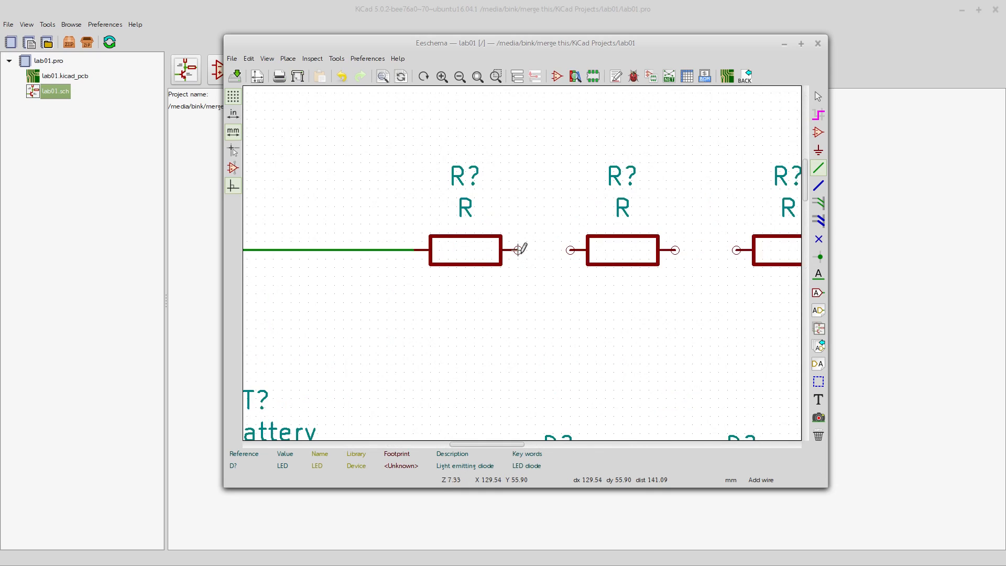
pyautogui.scroll(-5, 519, 250)
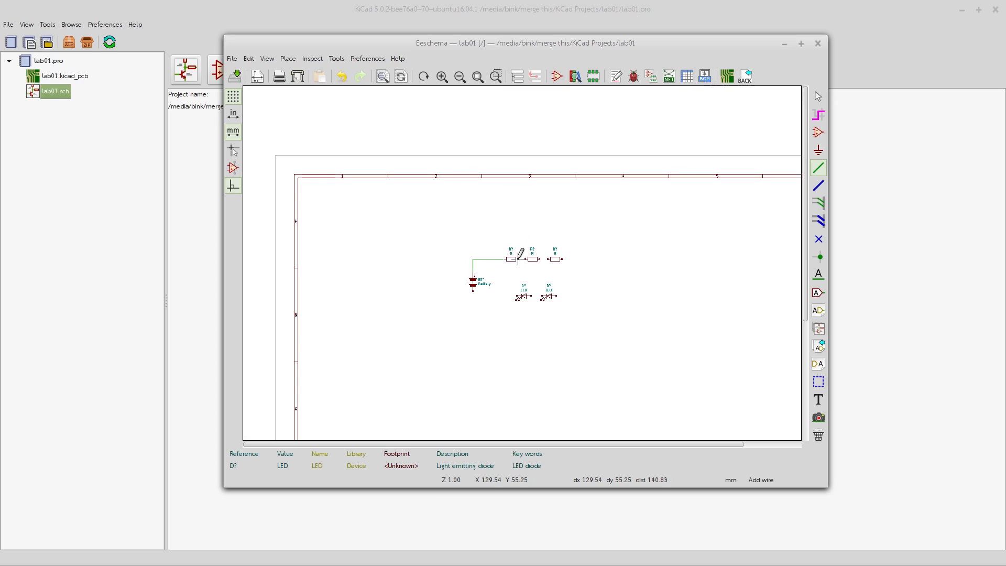
pyautogui.scroll(8, 518, 258)
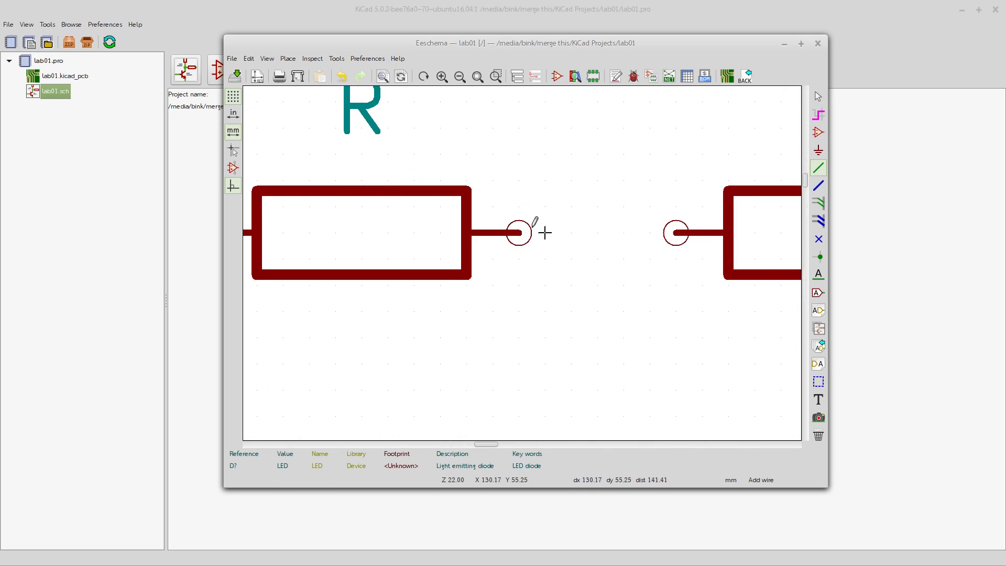
pyautogui.scroll(-3, 545, 233)
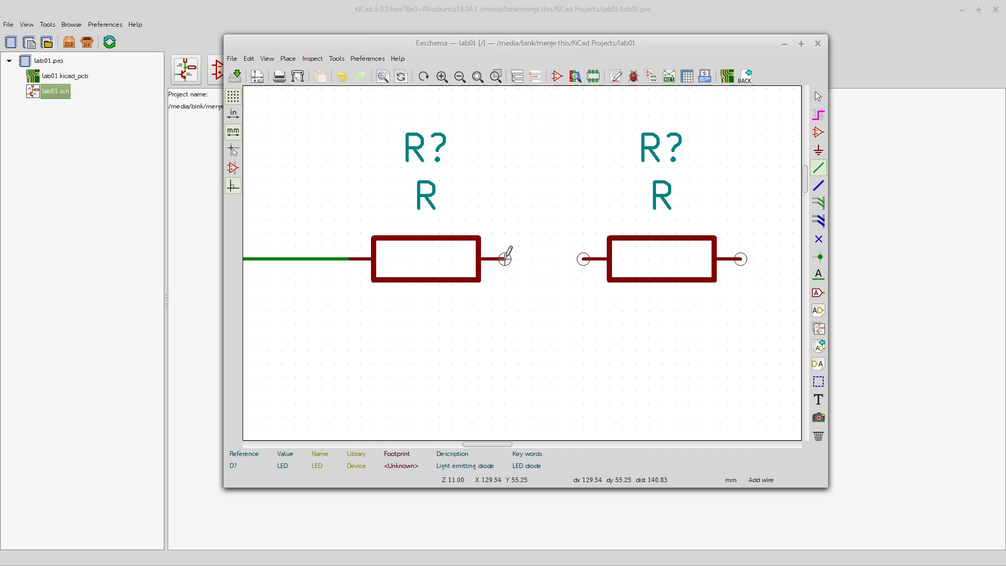
# Wire the first resistor to the second and the second resistor to the third, joining their facing pins
pyautogui.click(505, 259)
pyautogui.doubleClick(583, 258)
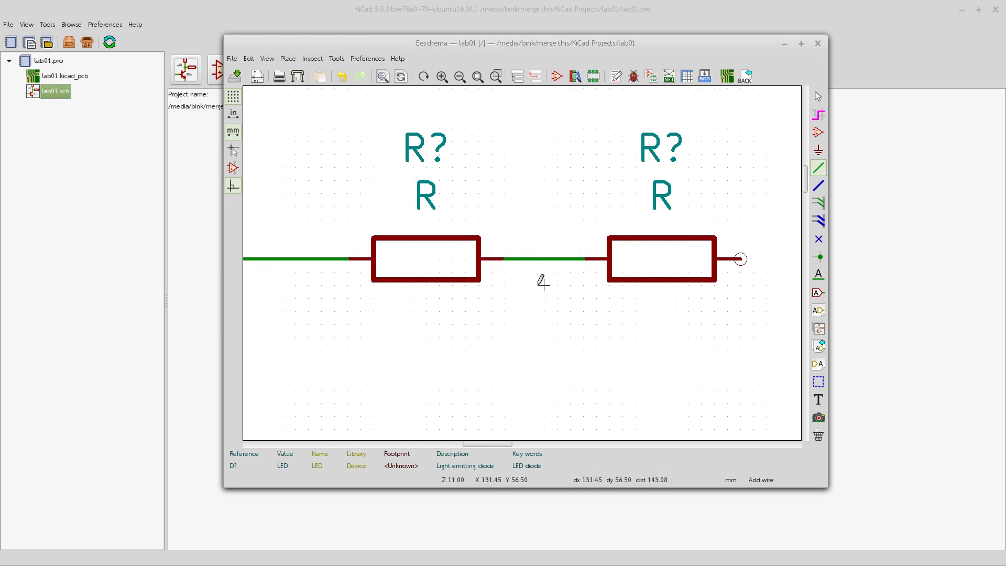
pyautogui.scroll(2, 541, 281)
pyautogui.scroll(-5, 519, 257)
pyautogui.scroll(5, 602, 225)
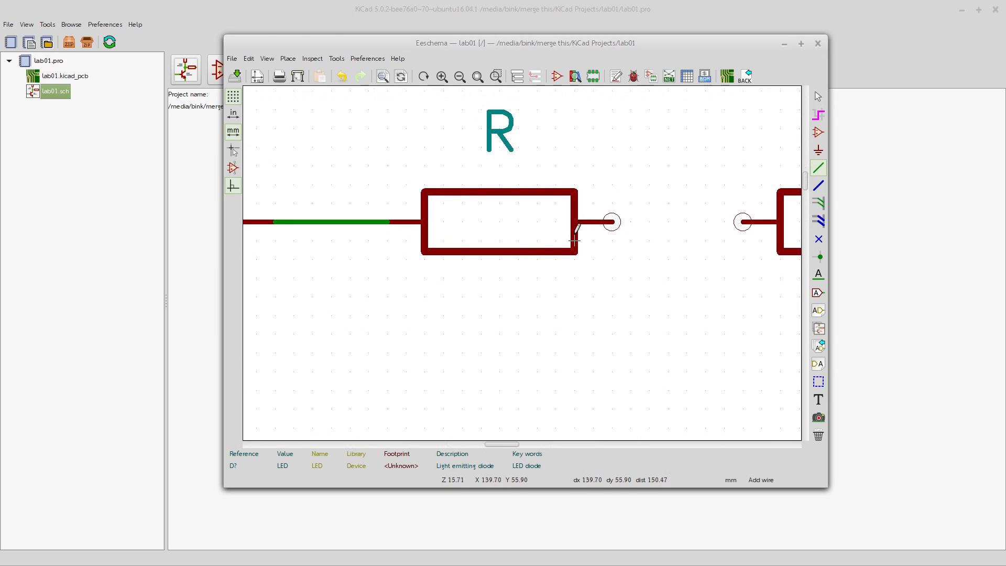
pyautogui.click(612, 221)
pyautogui.doubleClick(742, 221)
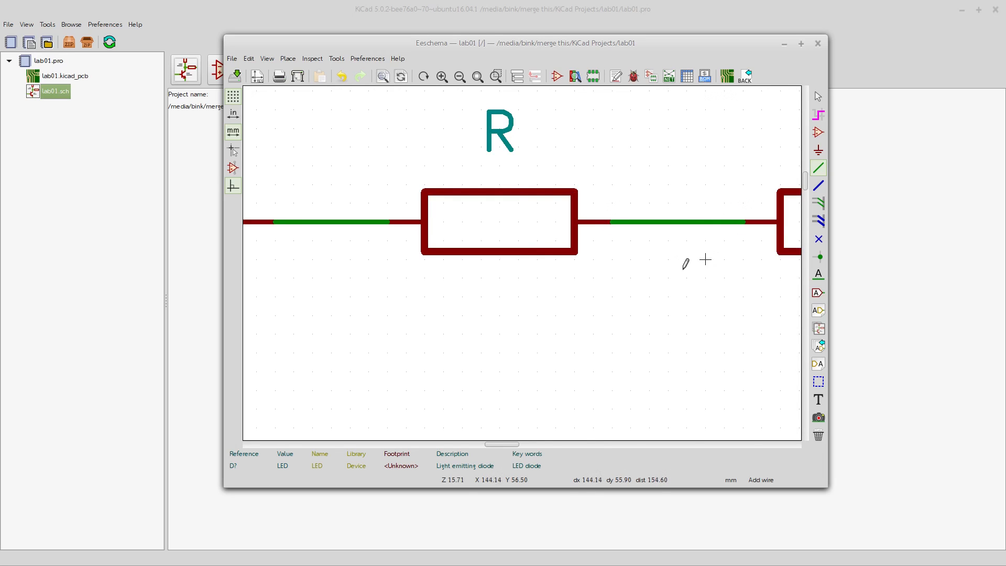
# Wire the third resistor's free pin around the right side of the circuit to the right pin of the right-hand LED
pyautogui.scroll(-3, 497, 247)
pyautogui.scroll(1, 518, 259)
pyautogui.scroll(-3, 521, 275)
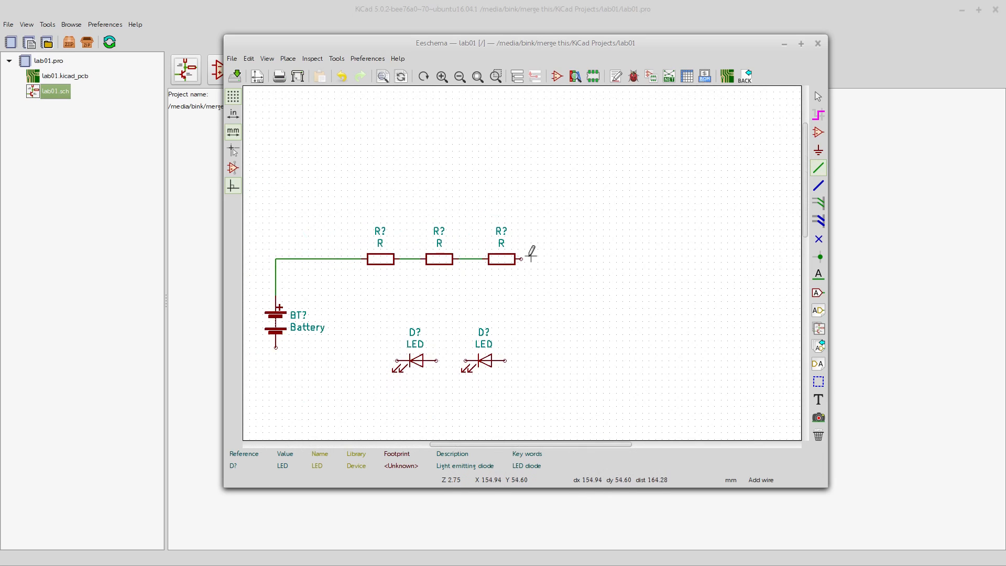
pyautogui.scroll(3, 524, 260)
pyautogui.scroll(-1, 518, 256)
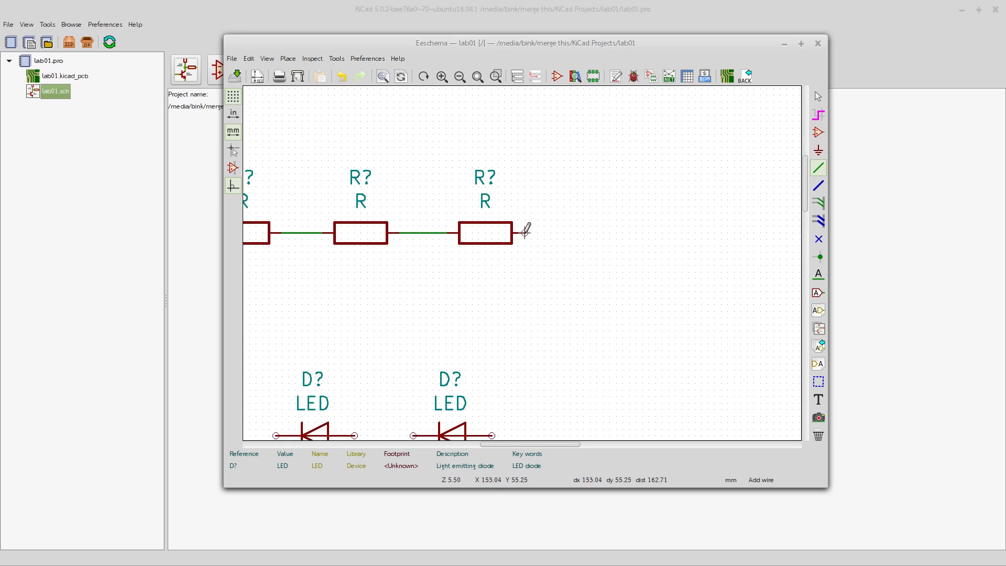
pyautogui.click(525, 233)
pyautogui.scroll(2, 602, 232)
pyautogui.scroll(-3, 518, 257)
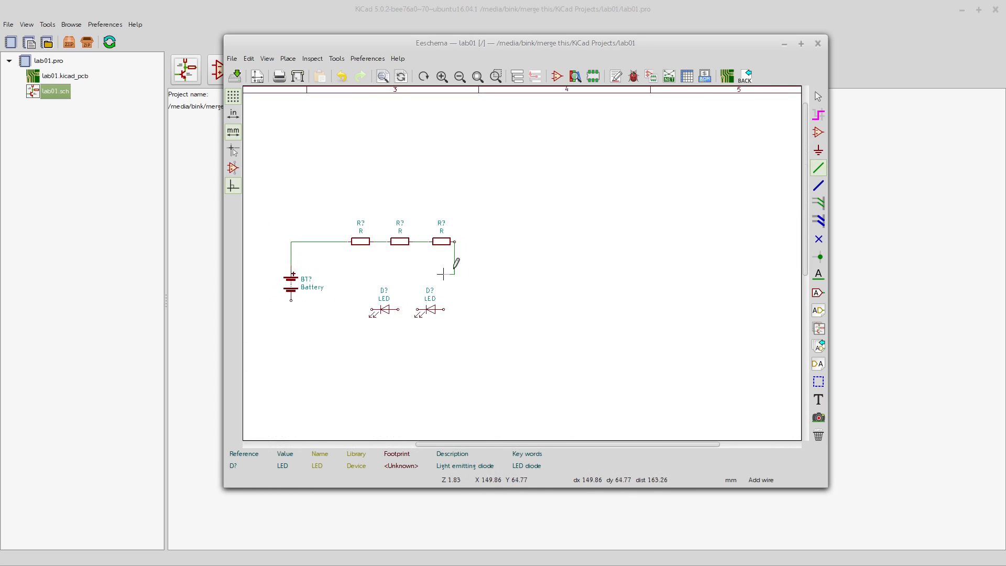
pyautogui.scroll(1, 383, 258)
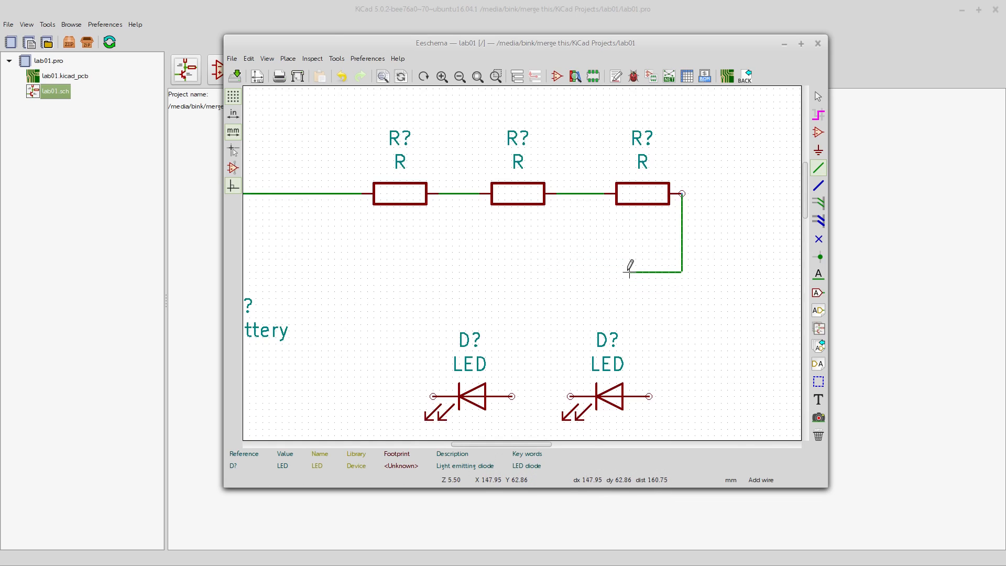
pyautogui.scroll(-1, 629, 262)
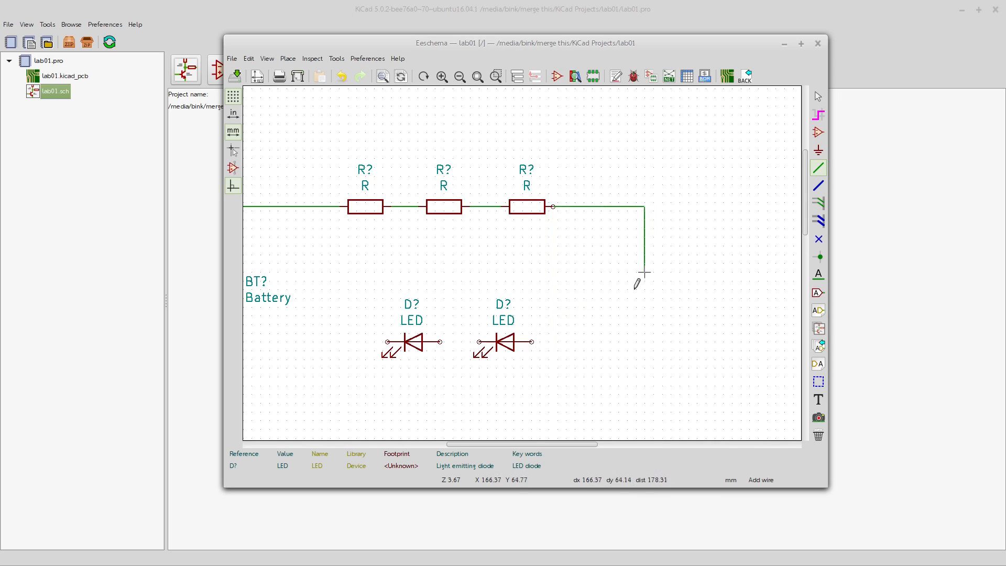
pyautogui.click(605, 207)
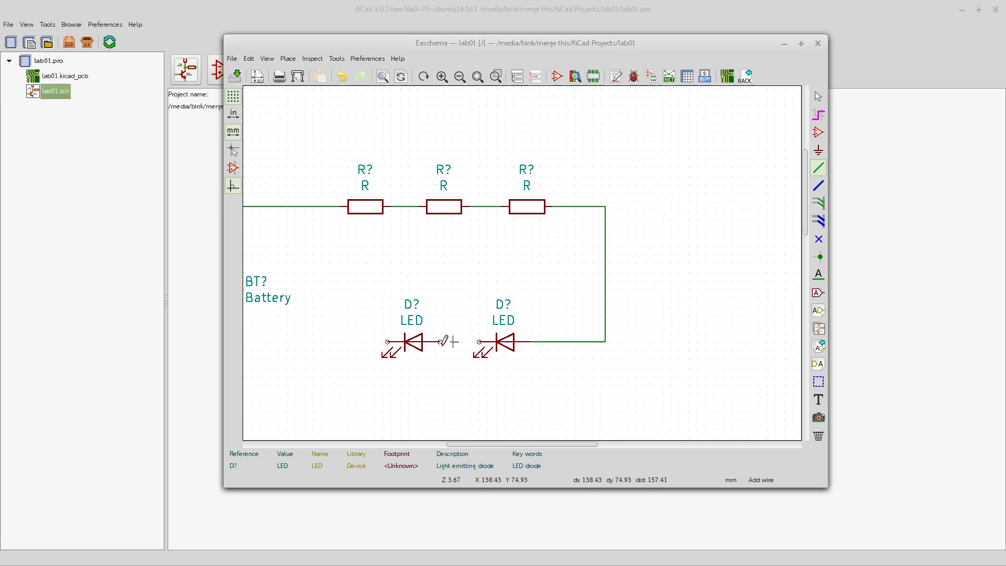
# Wire the left pin of the right-hand LED to the right pin of the left-hand LED
pyautogui.scroll(1, 444, 335)
pyautogui.scroll(-1, 522, 251)
pyautogui.scroll(2, 539, 227)
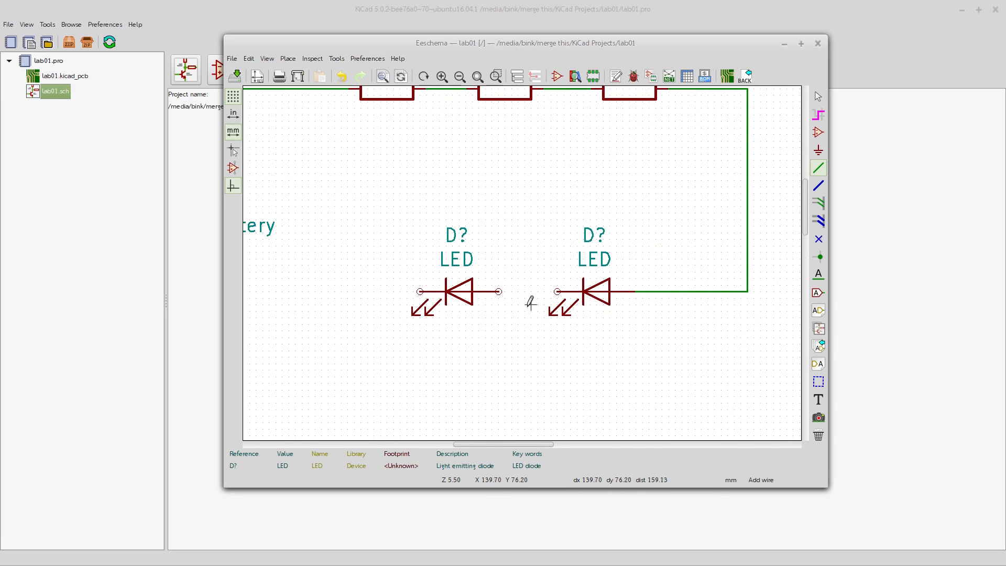
pyautogui.click(582, 232)
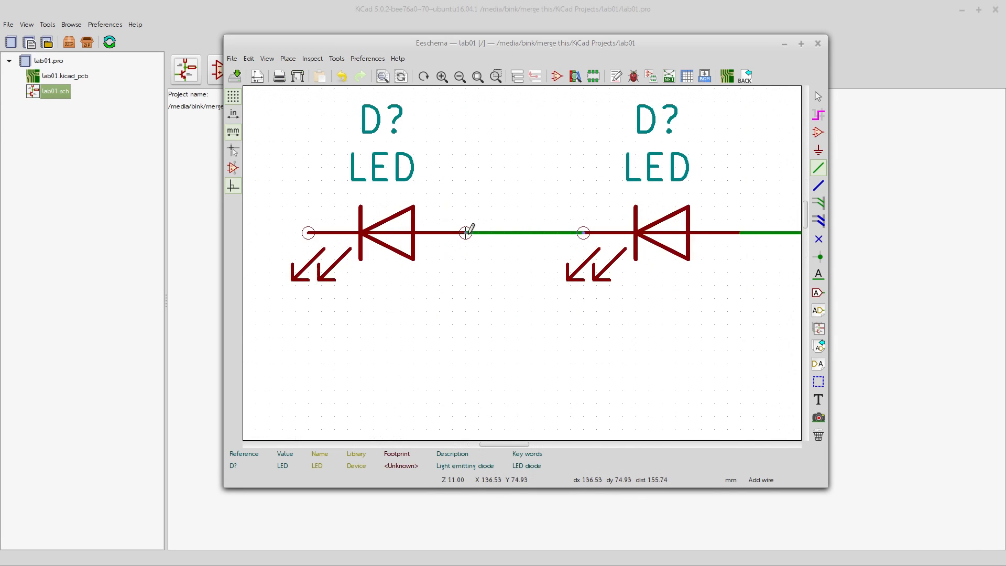
pyautogui.click(465, 232)
# Wire the left pin of the left-hand LED to the battery's negative terminal, closing the circuit loop
pyautogui.scroll(-2, 516, 251)
pyautogui.scroll(1, 519, 257)
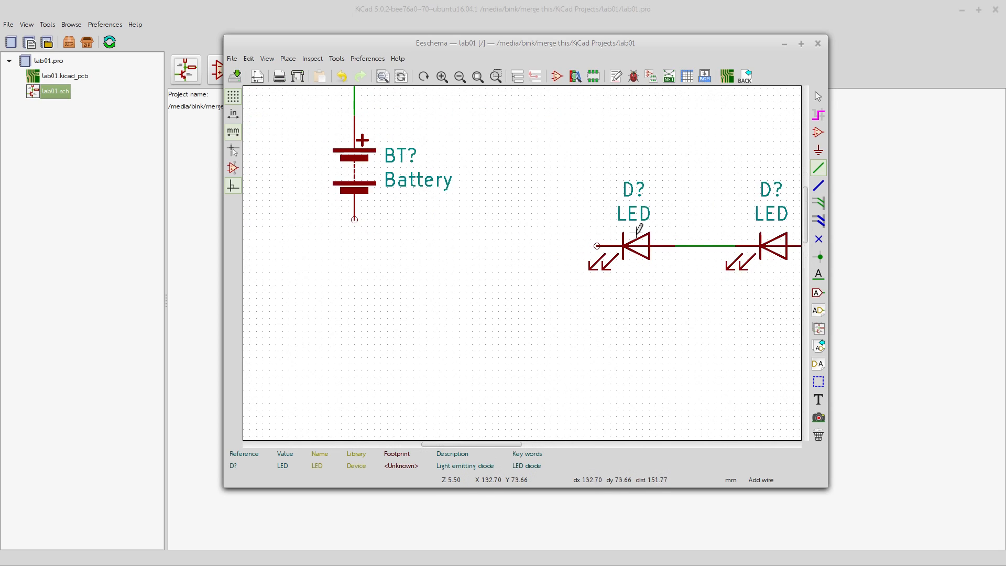
pyautogui.click(597, 245)
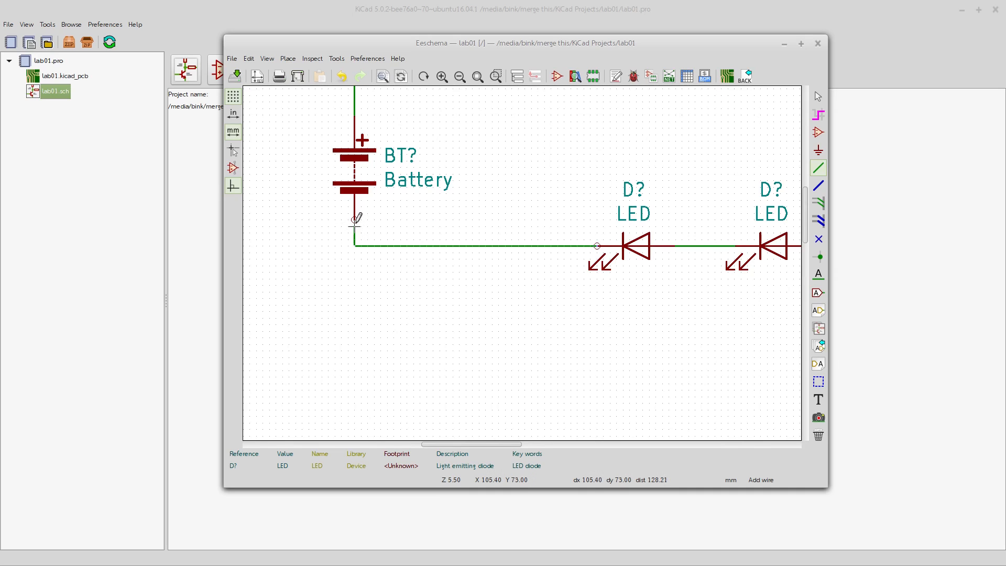
pyautogui.click(354, 224)
# Review the whole wired loop of battery, resistors and LEDs for complete connections
pyautogui.scroll(-1, 370, 314)
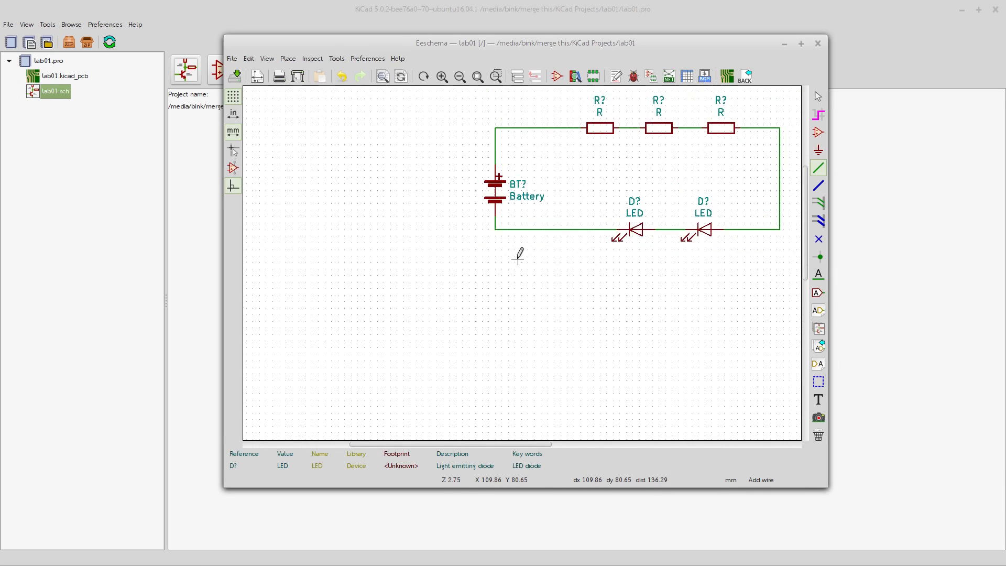
pyautogui.scroll(-2, 517, 259)
pyautogui.scroll(1, 581, 214)
pyautogui.scroll(1, 470, 288)
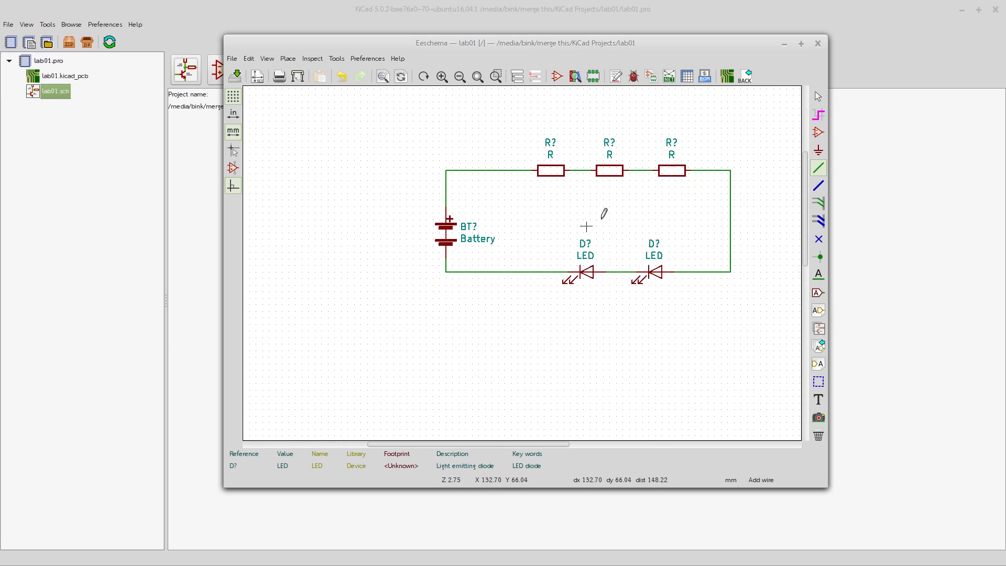
pyautogui.scroll(1, 697, 178)
pyautogui.scroll(-2, 519, 254)
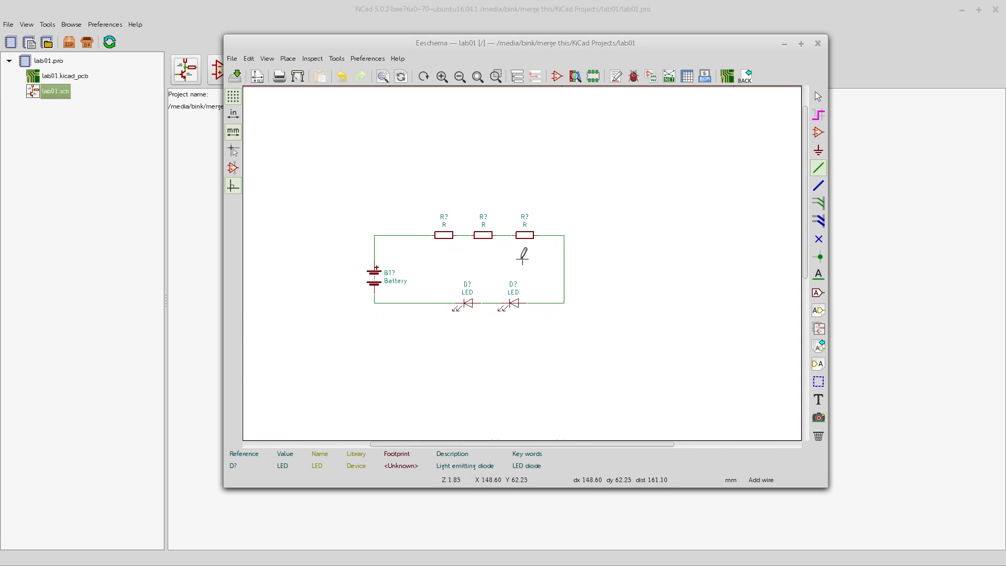
pyautogui.scroll(1, 443, 265)
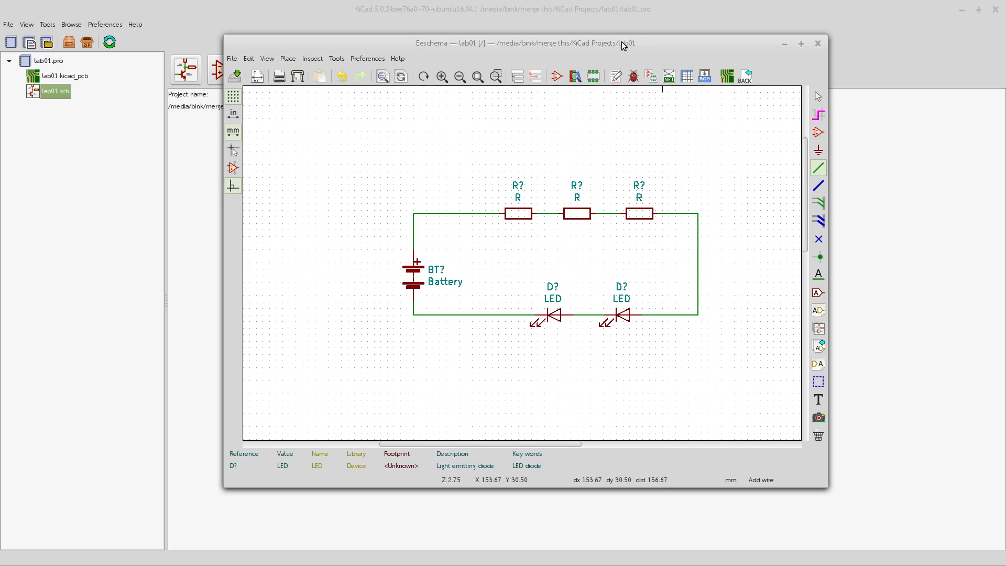
# Run the electrical rules check on the schematic, read its messages and close the checker
pyautogui.moveTo(624, 44); pyautogui.dragTo(601, 65)
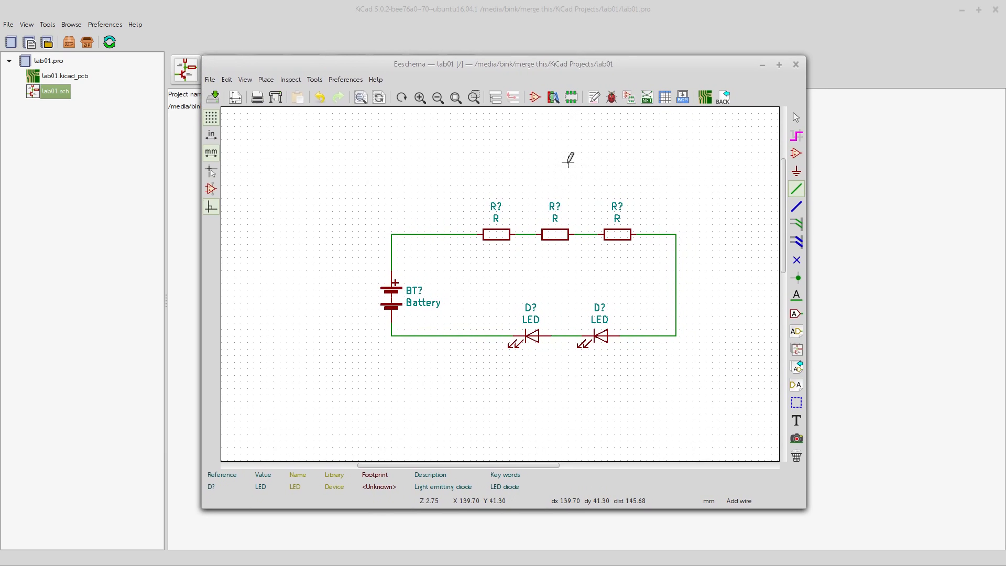
pyautogui.click(612, 98)
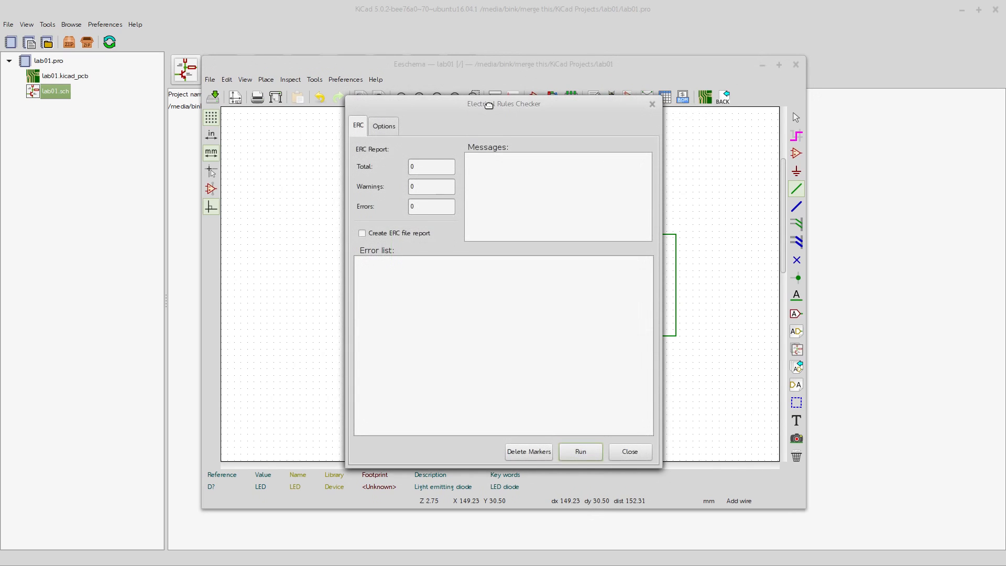
pyautogui.moveTo(490, 105); pyautogui.dragTo(225, 108)
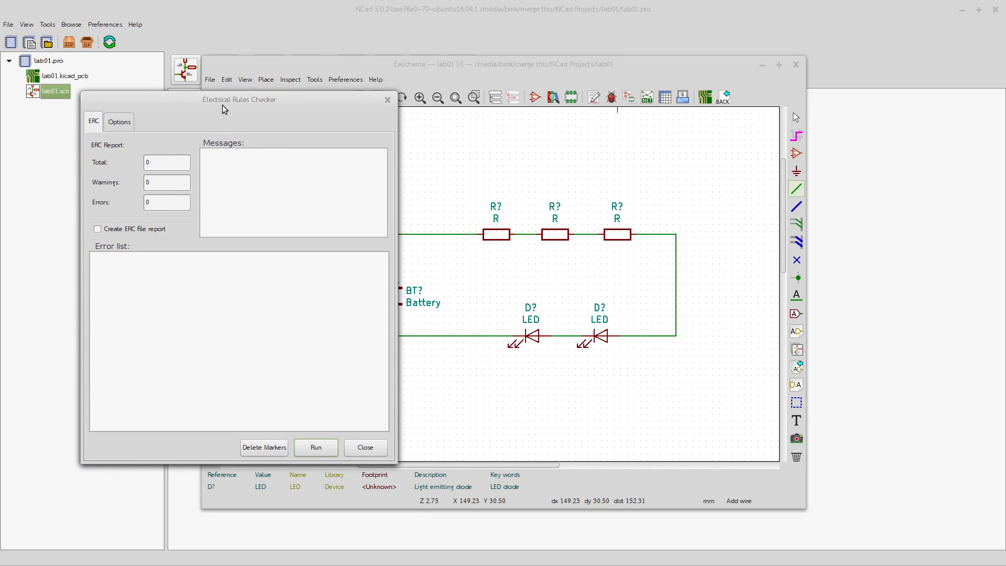
pyautogui.click(318, 449)
pyautogui.click(328, 448)
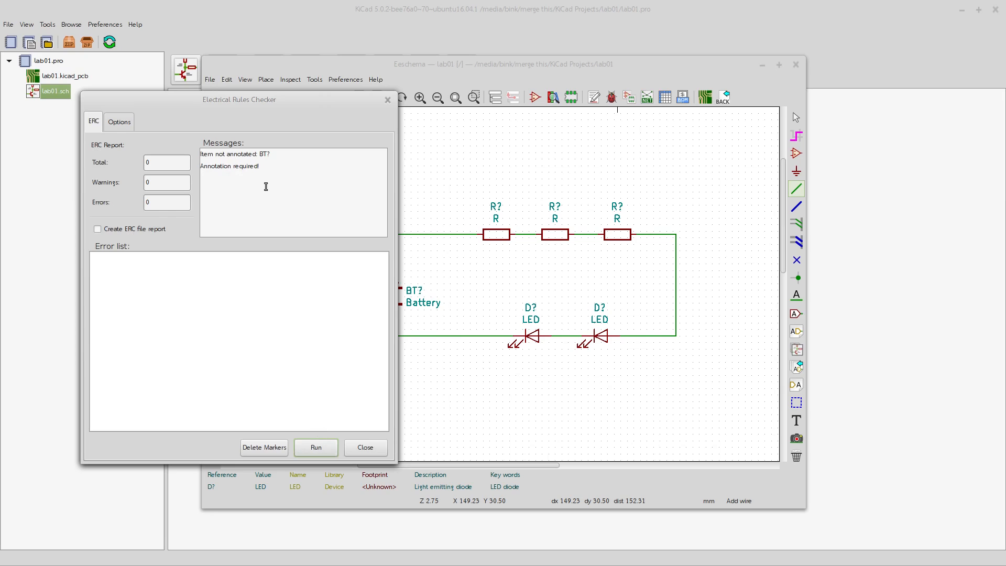
pyautogui.moveTo(228, 100); pyautogui.dragTo(729, 95)
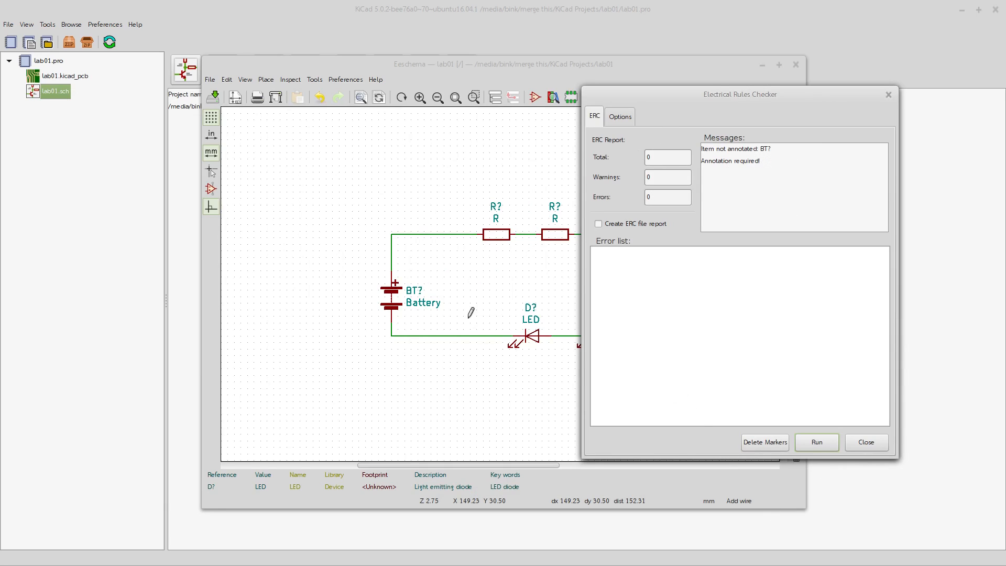
pyautogui.click(866, 443)
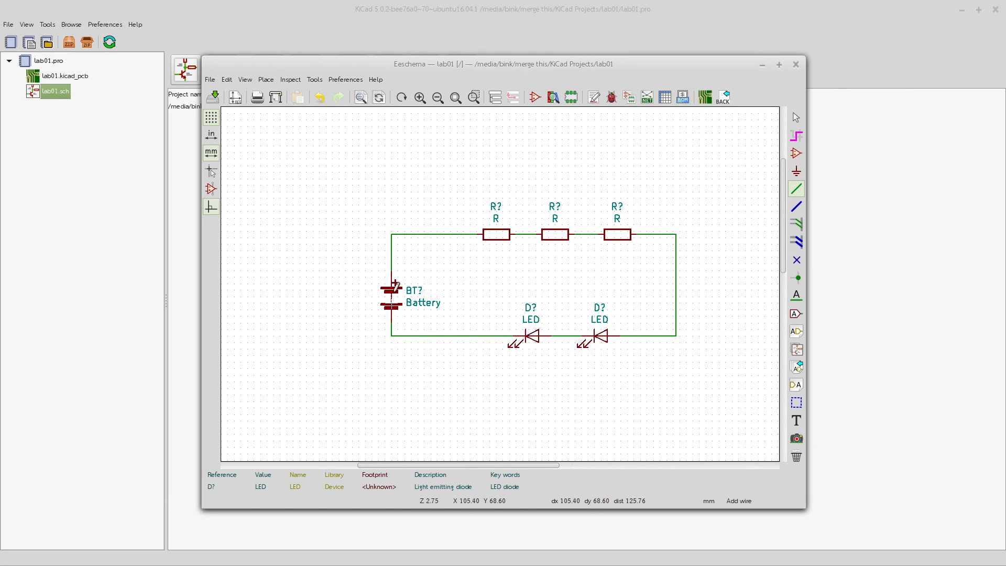
# Leave the wire tool, view the battery's value field settings and close them
pyautogui.scroll(1, 414, 295)
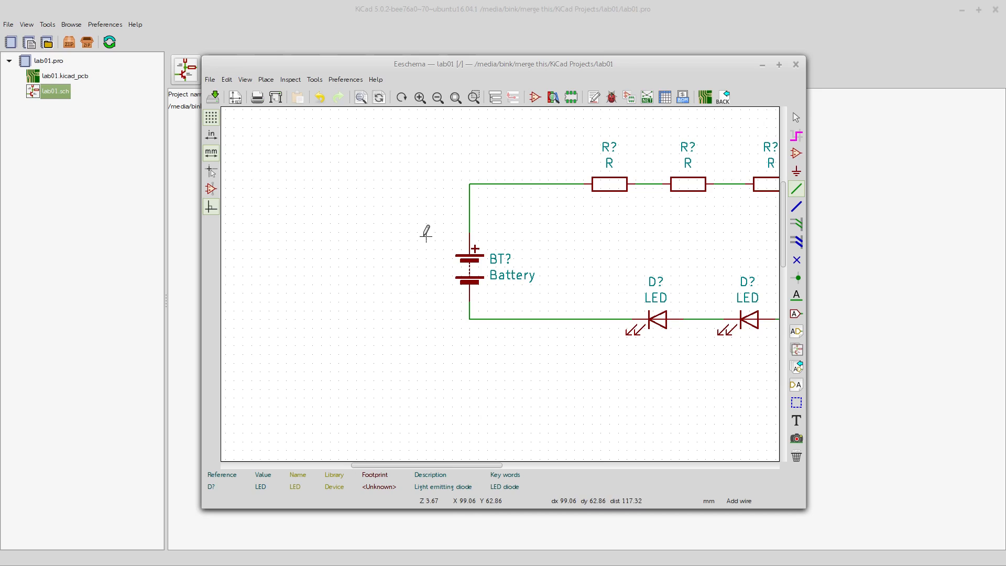
pyautogui.press('Escape')
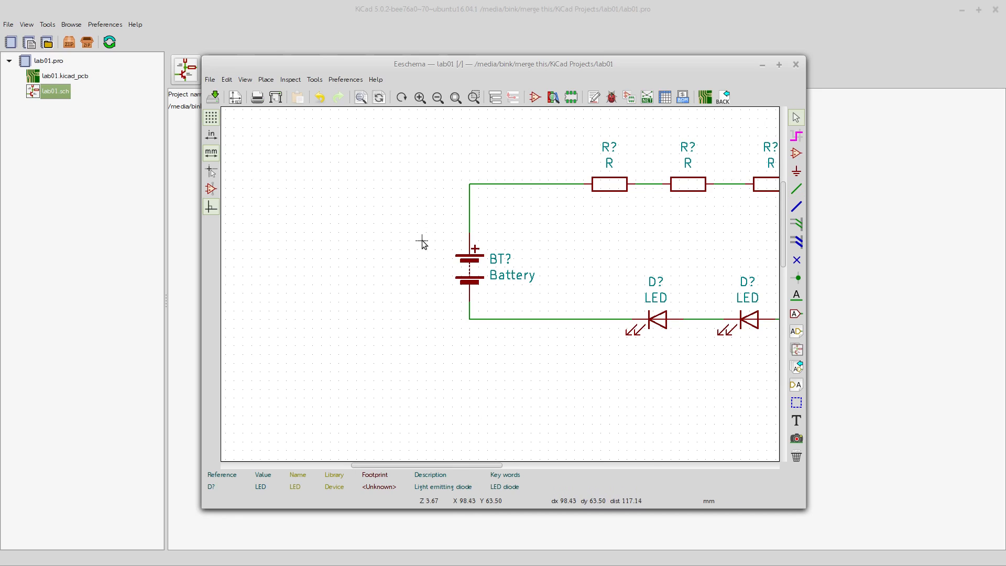
pyautogui.click(467, 265)
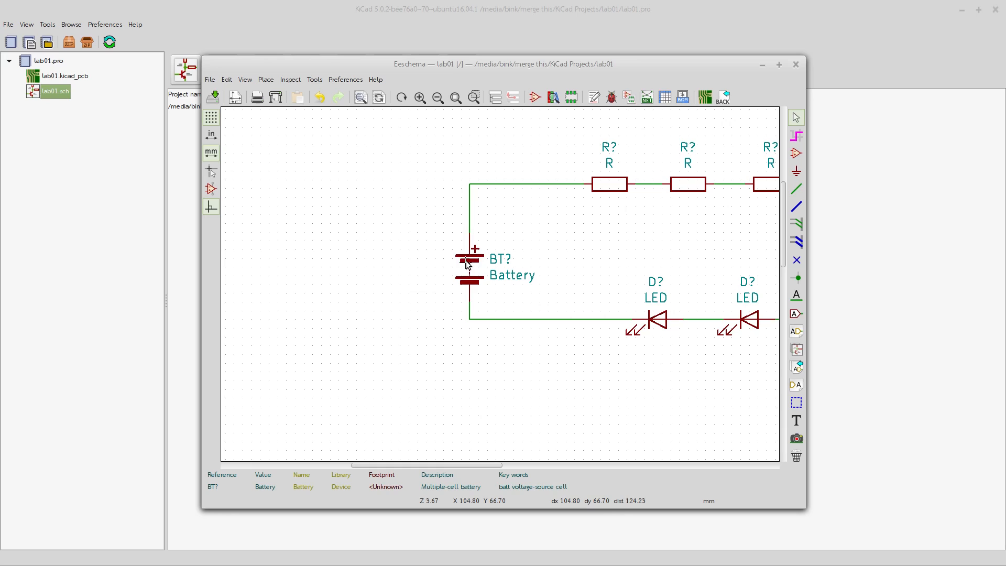
pyautogui.rightClick(474, 258)
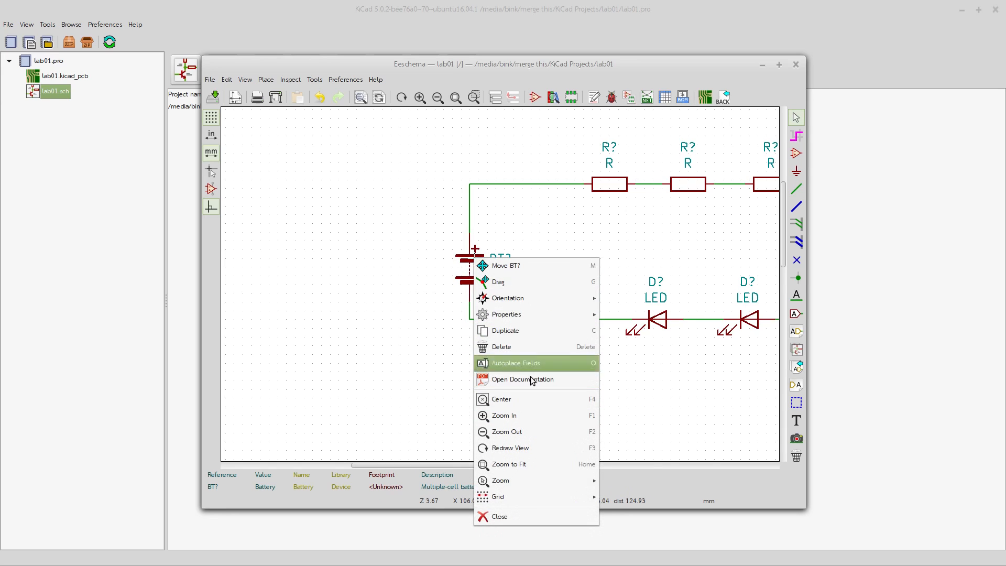
pyautogui.moveTo(521, 311)
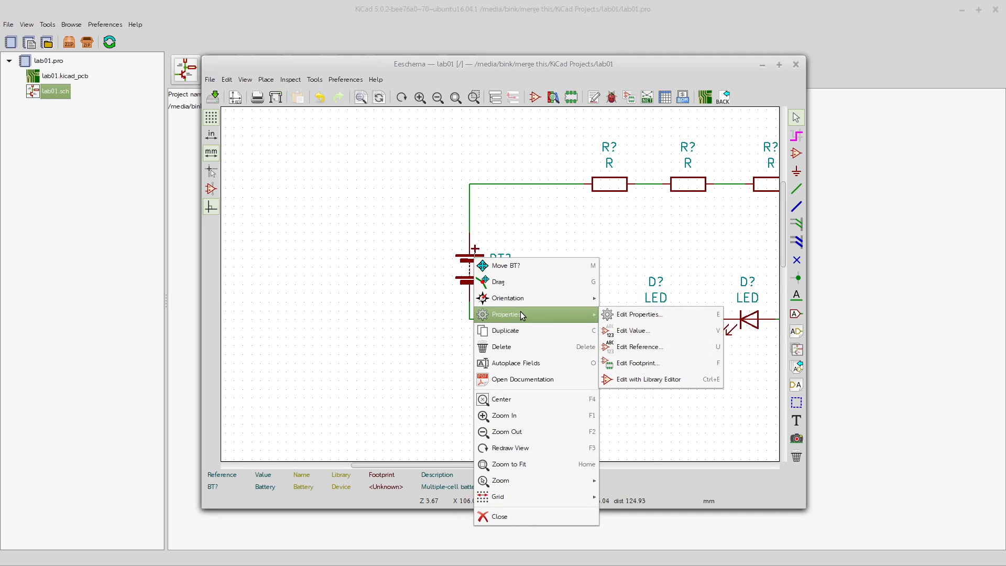
pyautogui.click(645, 334)
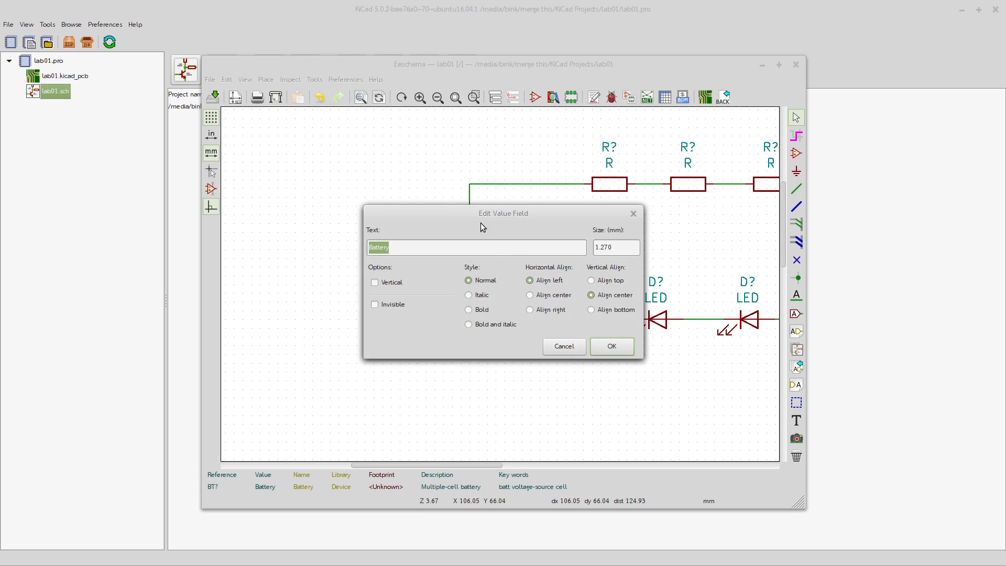
pyautogui.moveTo(480, 222); pyautogui.dragTo(504, 306)
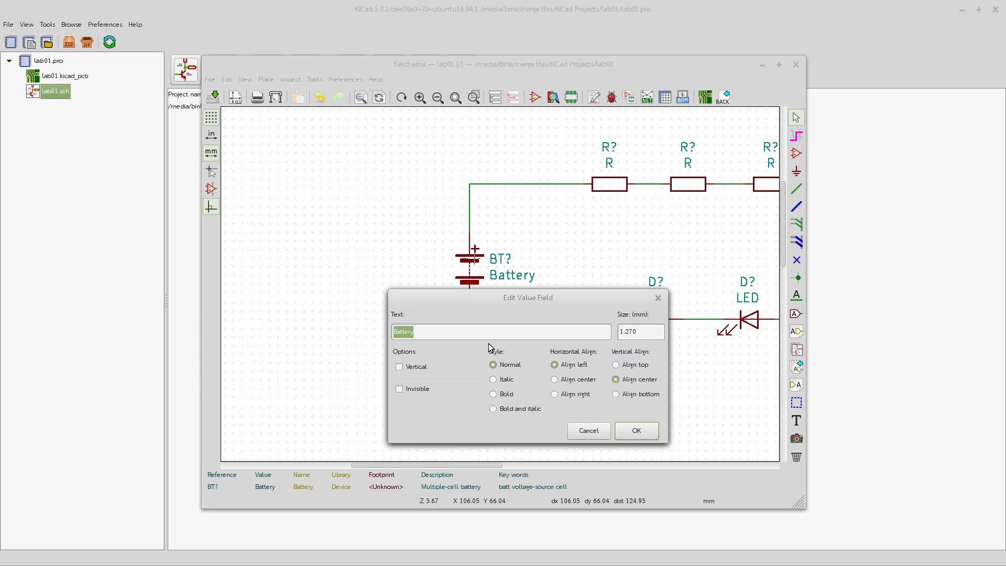
pyautogui.click(637, 432)
# View the battery's reference field settings and cancel the edit
pyautogui.rightClick(475, 266)
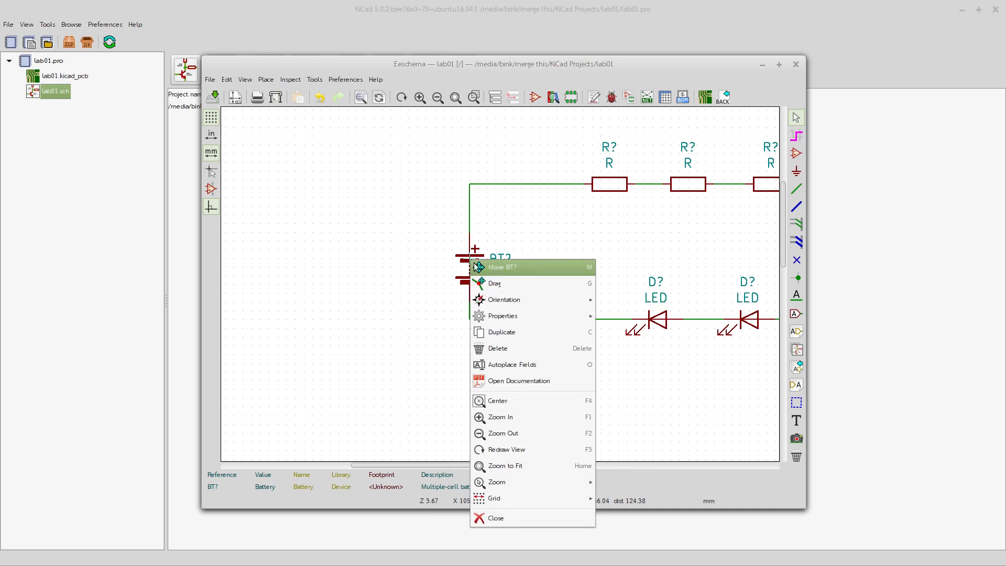
pyautogui.moveTo(540, 317)
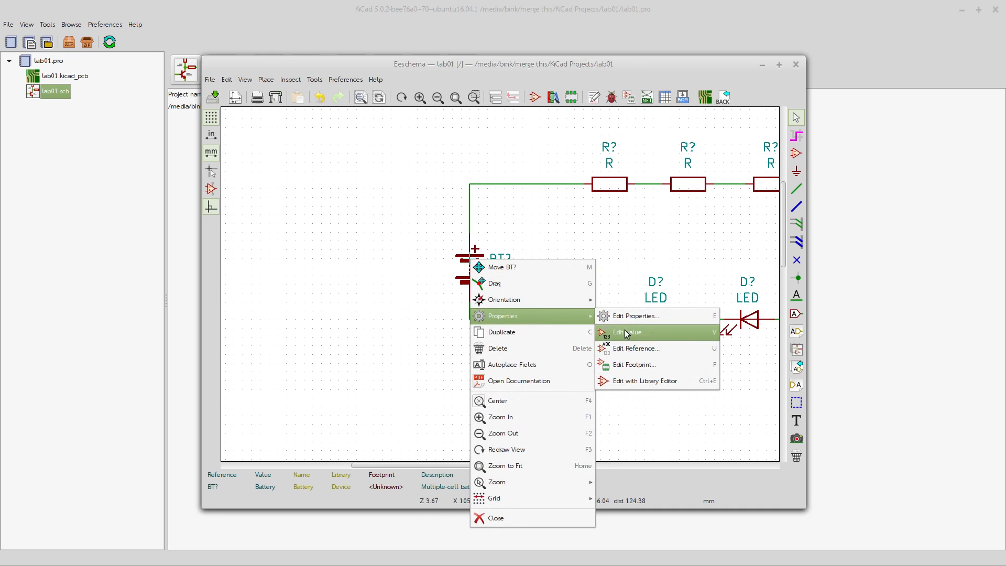
pyautogui.click(632, 348)
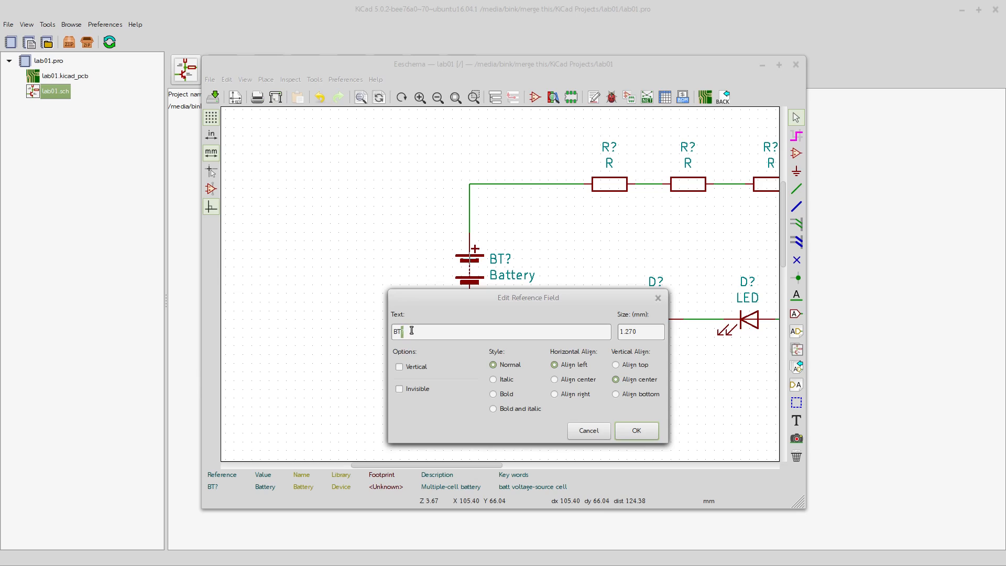
pyautogui.click(591, 427)
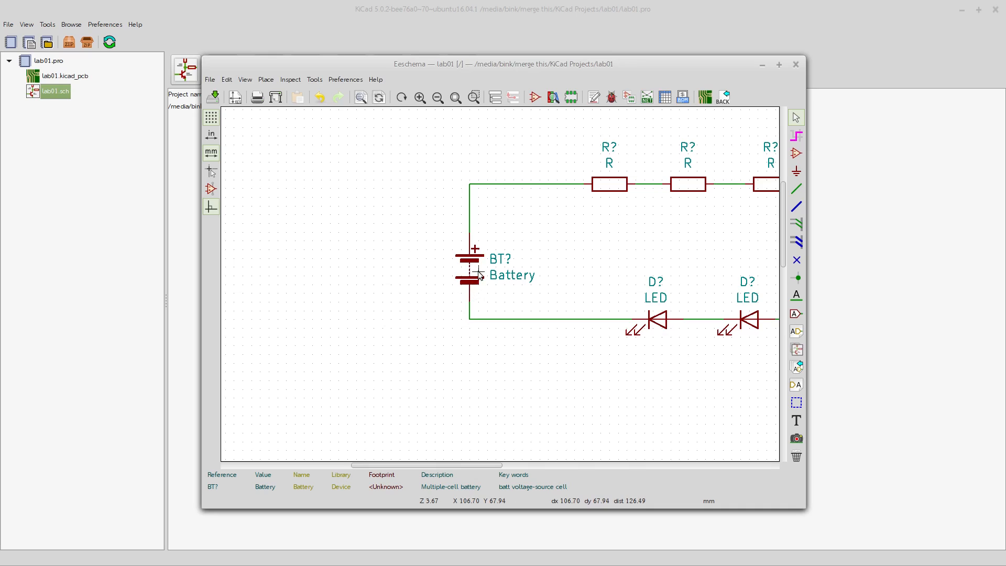
pyautogui.scroll(2, 497, 283)
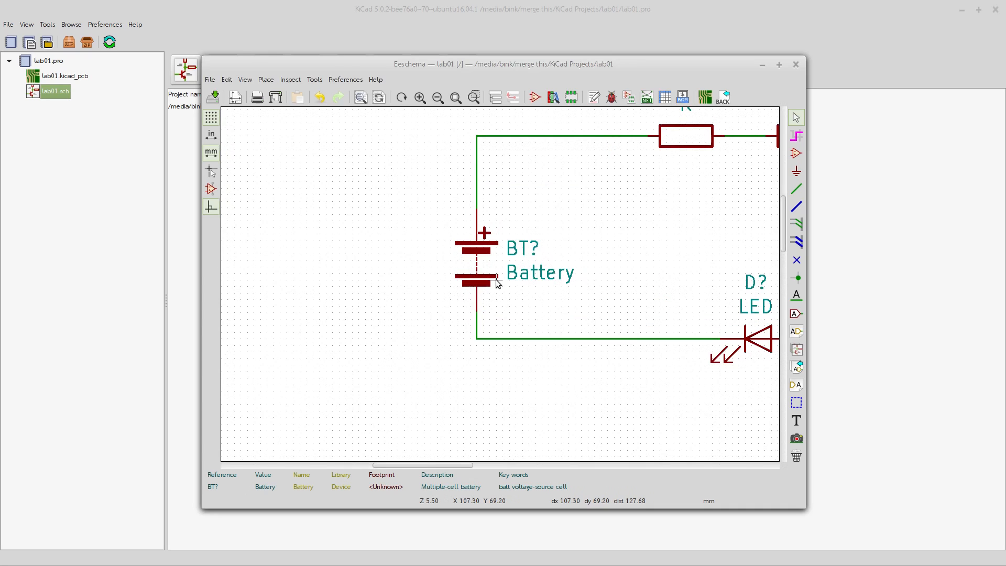
# View the battery's value field without changing it, and set the battery's reference to BT1
pyautogui.doubleClick(542, 274)
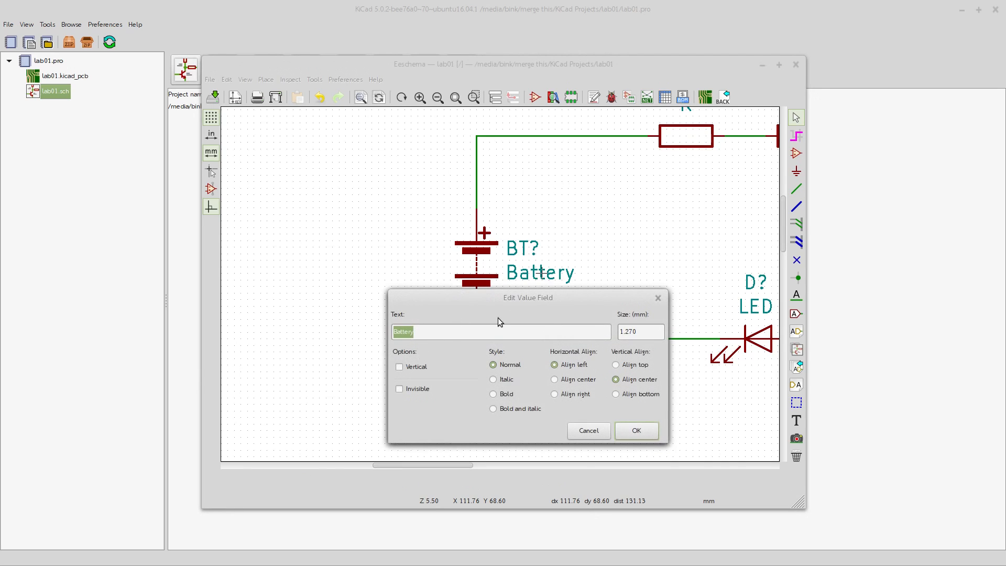
pyautogui.click(581, 436)
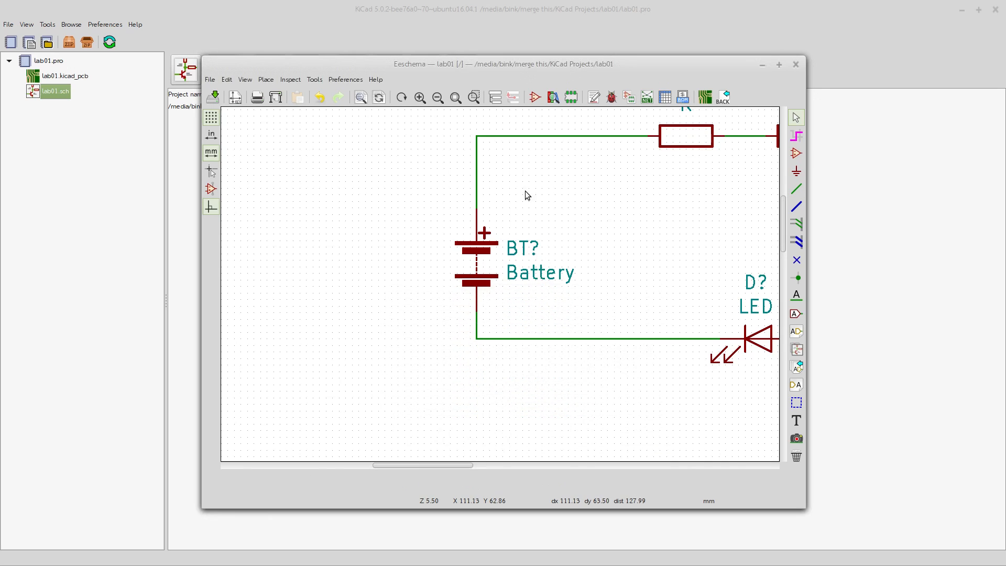
pyautogui.doubleClick(523, 252)
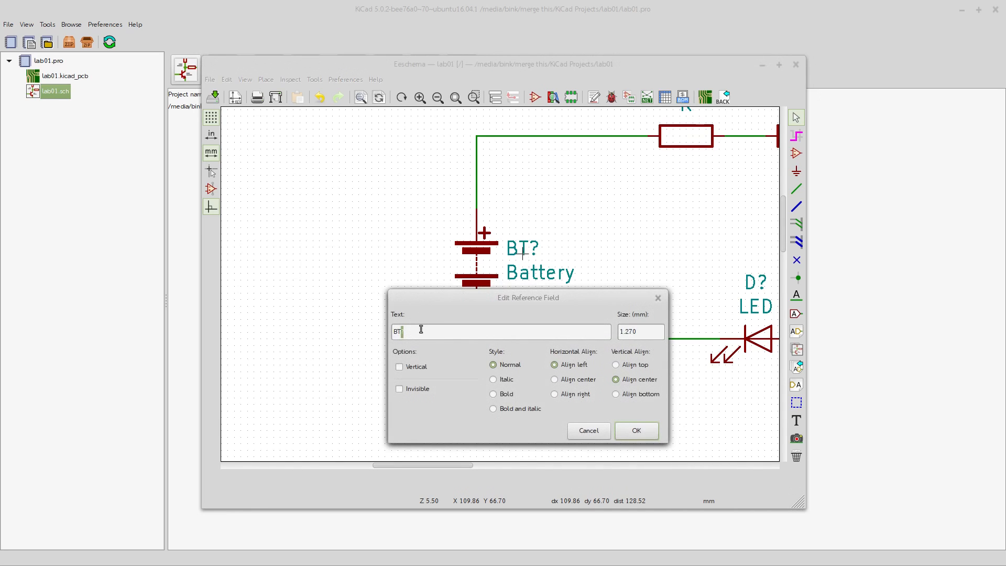
pyautogui.click(407, 336)
pyautogui.moveTo(480, 299); pyautogui.dragTo(429, 296)
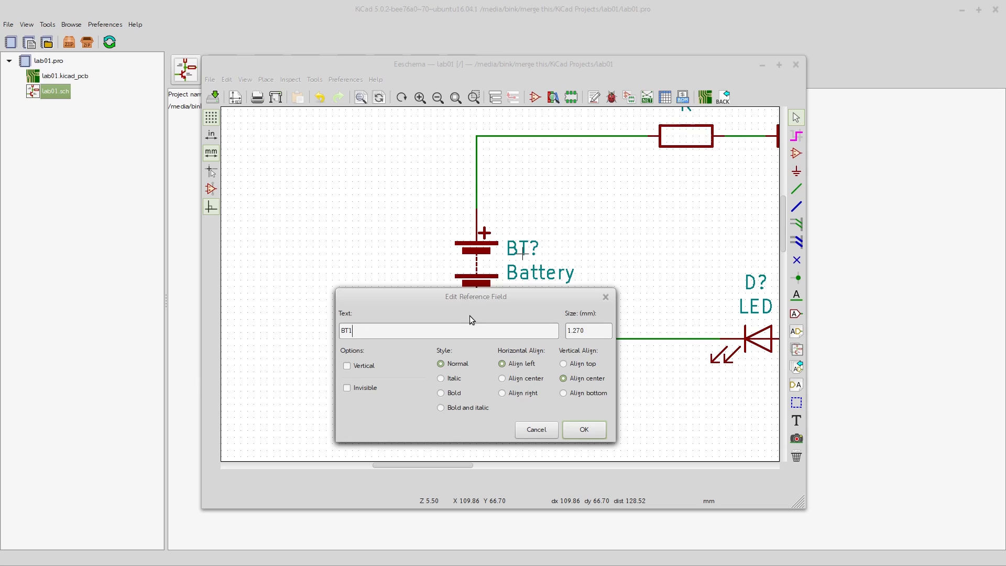
pyautogui.moveTo(414, 299); pyautogui.dragTo(443, 274)
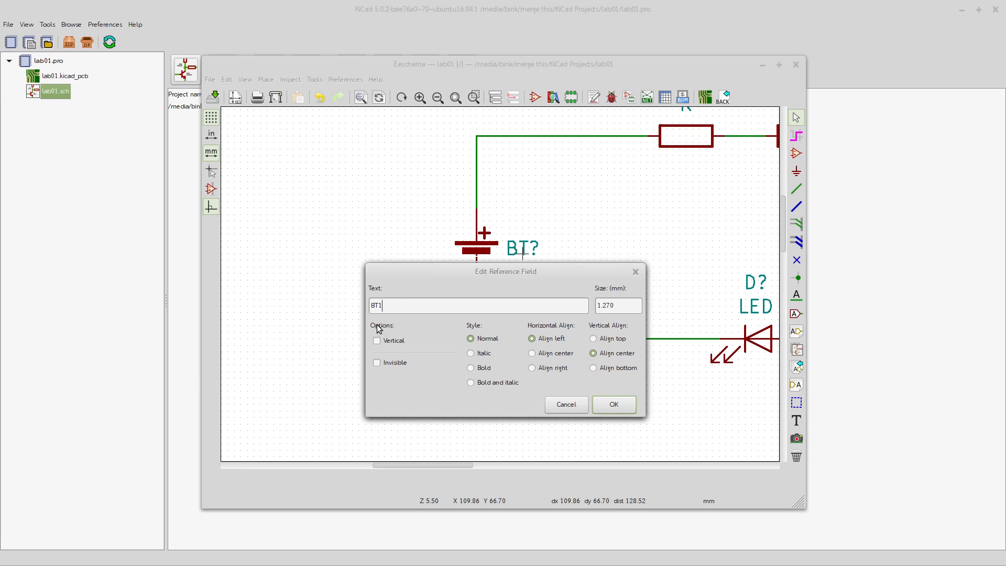
pyautogui.click(614, 404)
# Review the references of the resistors and LEDs around the loop and view the first resistor's reference field settings without changing them
pyautogui.scroll(1, 495, 287)
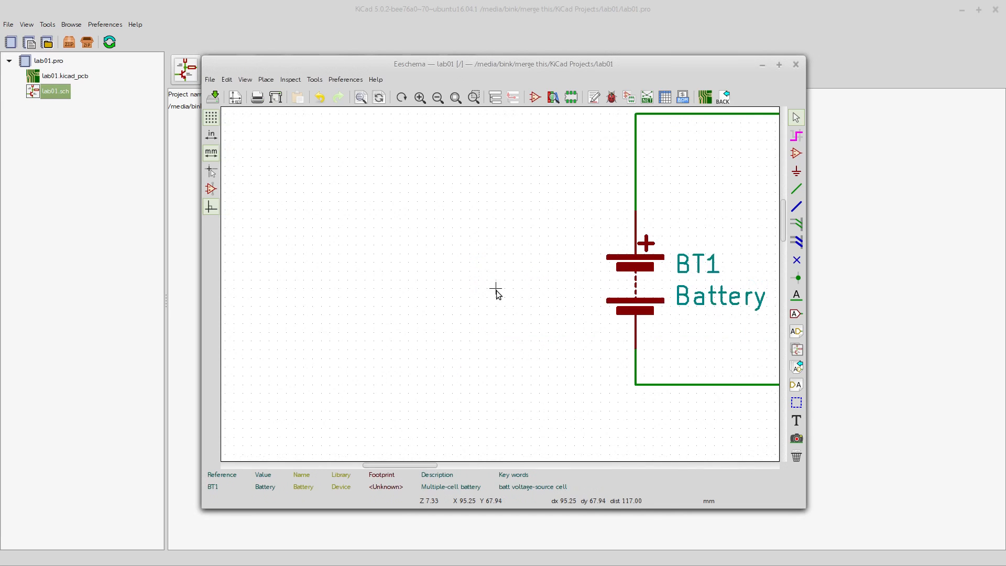
pyautogui.scroll(-2, 496, 283)
pyautogui.scroll(2, 728, 145)
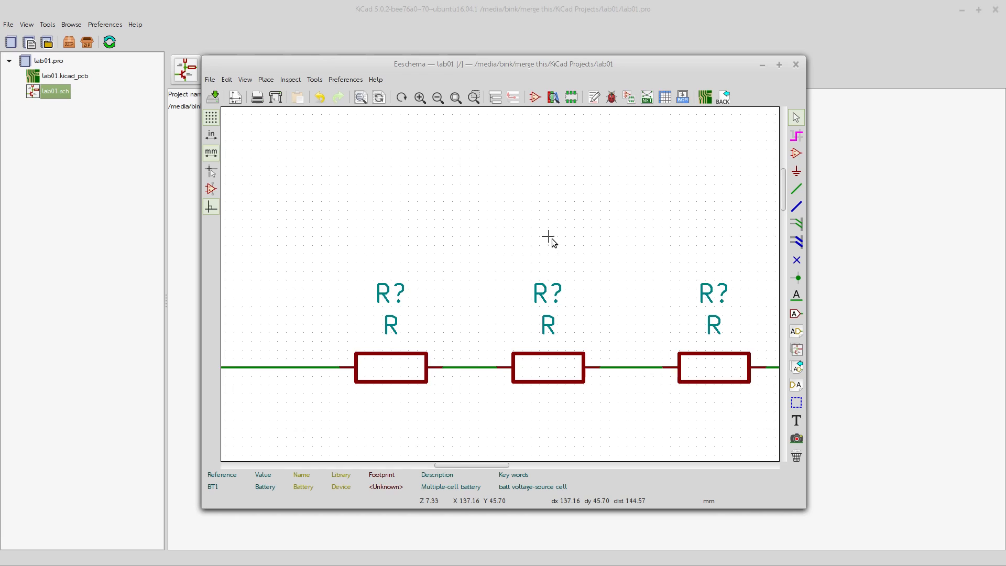
pyautogui.scroll(2, 526, 261)
pyautogui.scroll(-4, 495, 290)
pyautogui.moveTo(428, 323); pyautogui.dragTo(469, 288, button='middle')
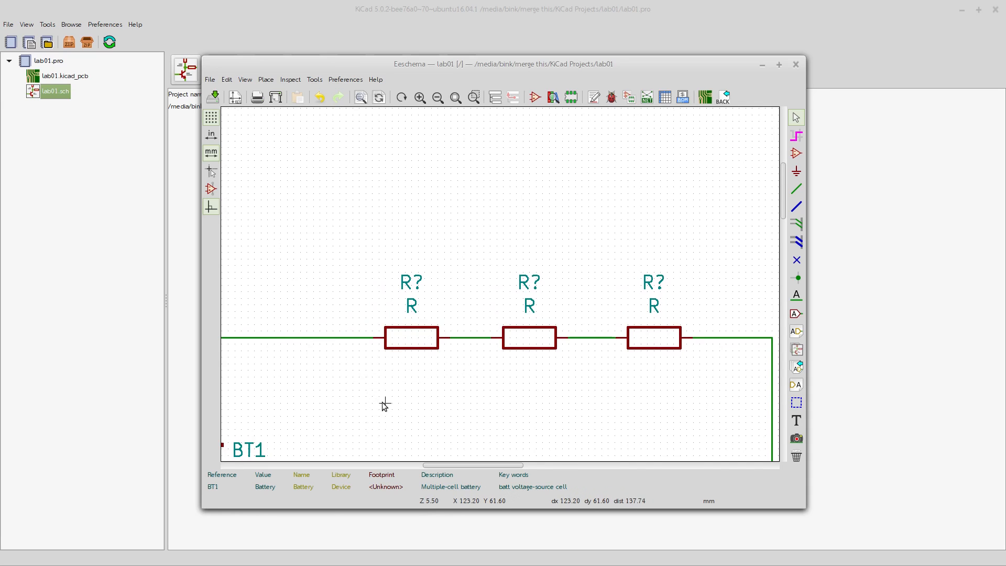
pyautogui.moveTo(516, 353); pyautogui.dragTo(547, 245, button='middle')
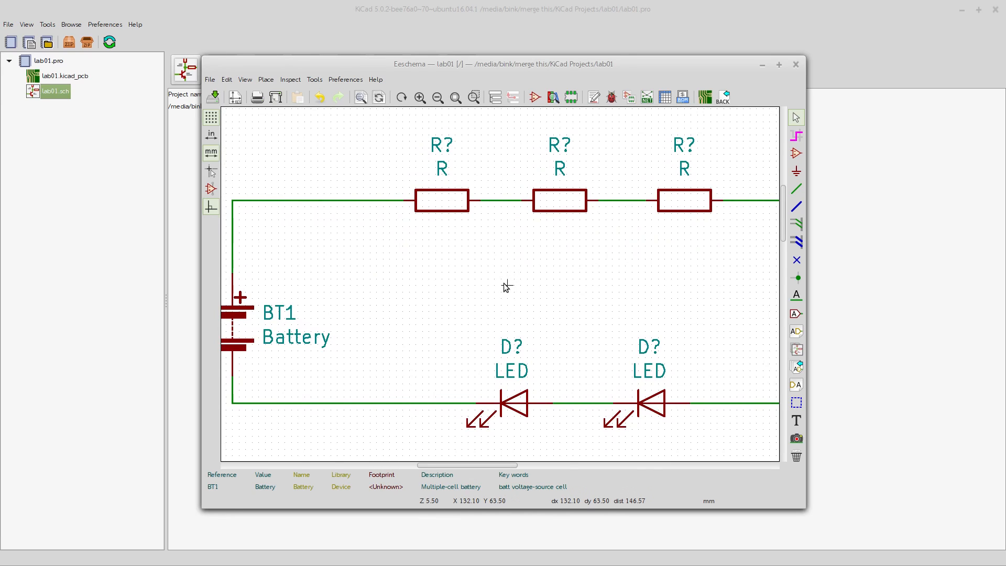
pyautogui.scroll(-1, 495, 282)
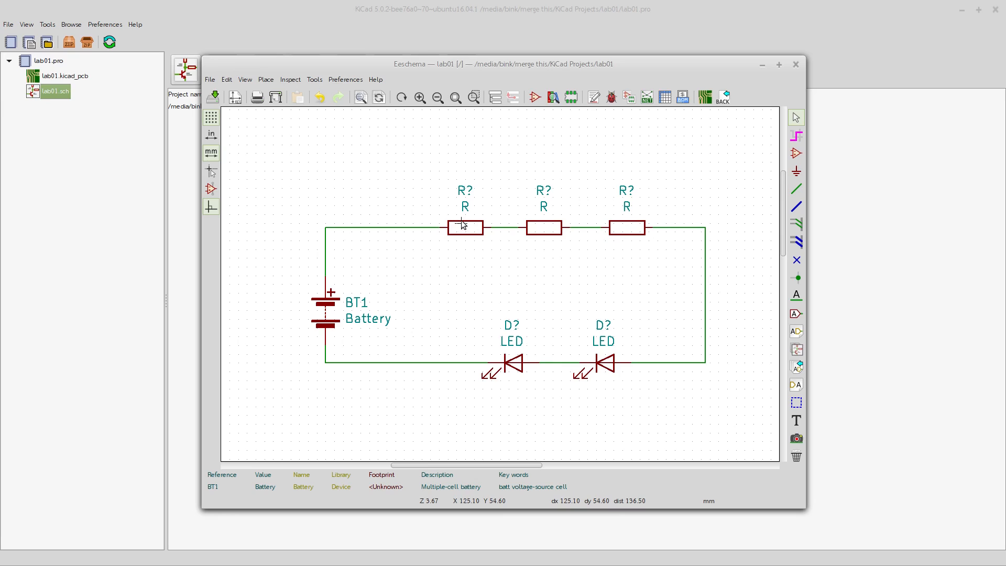
pyautogui.scroll(2, 462, 220)
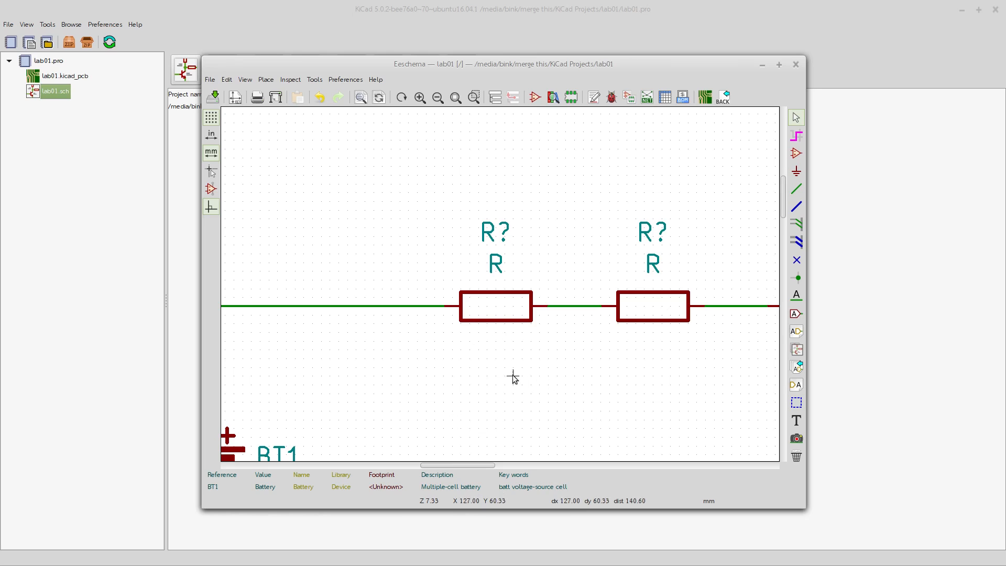
pyautogui.doubleClick(497, 236)
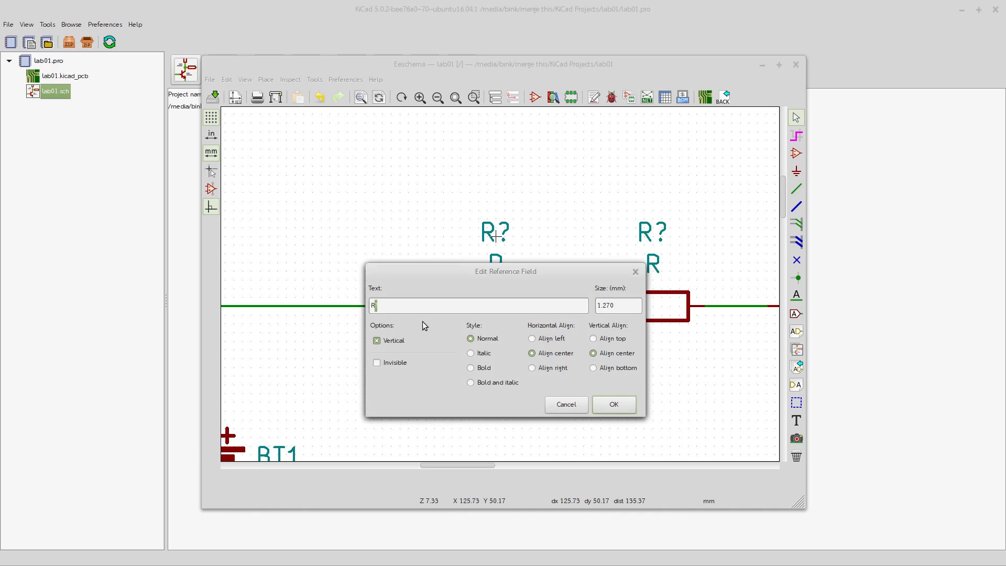
pyautogui.click(582, 411)
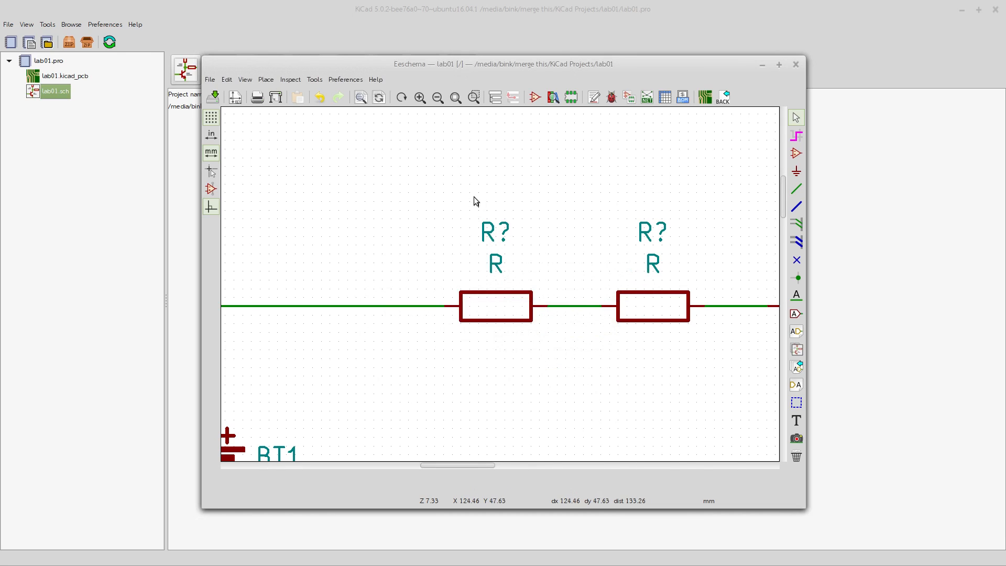
# Annotate the entire schematic by X position, keeping existing annotations and using the first free number after 0, and review the annotation messages
pyautogui.scroll(3, 496, 280)
pyautogui.scroll(-4, 496, 281)
pyautogui.scroll(-5, 505, 275)
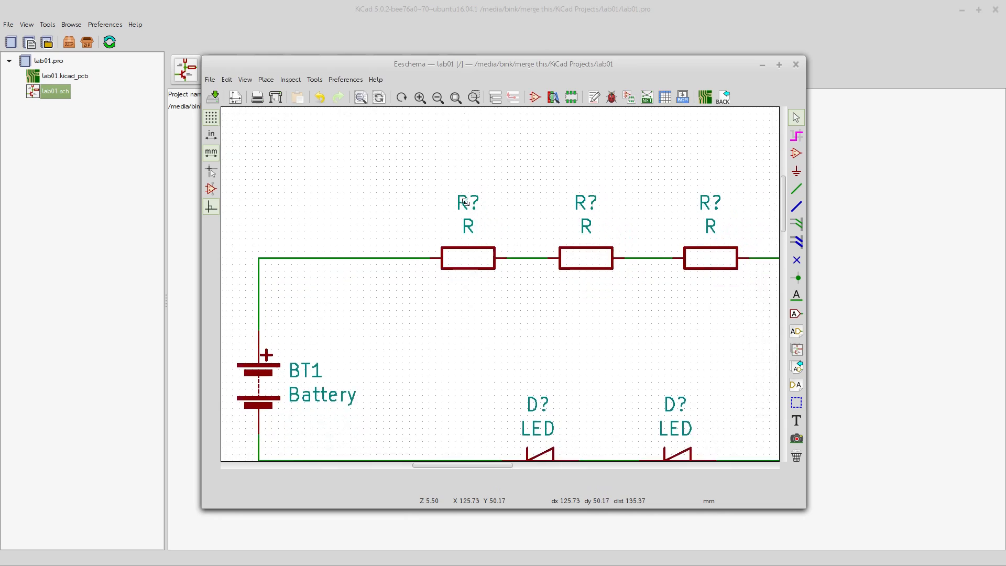
pyautogui.scroll(2, 495, 278)
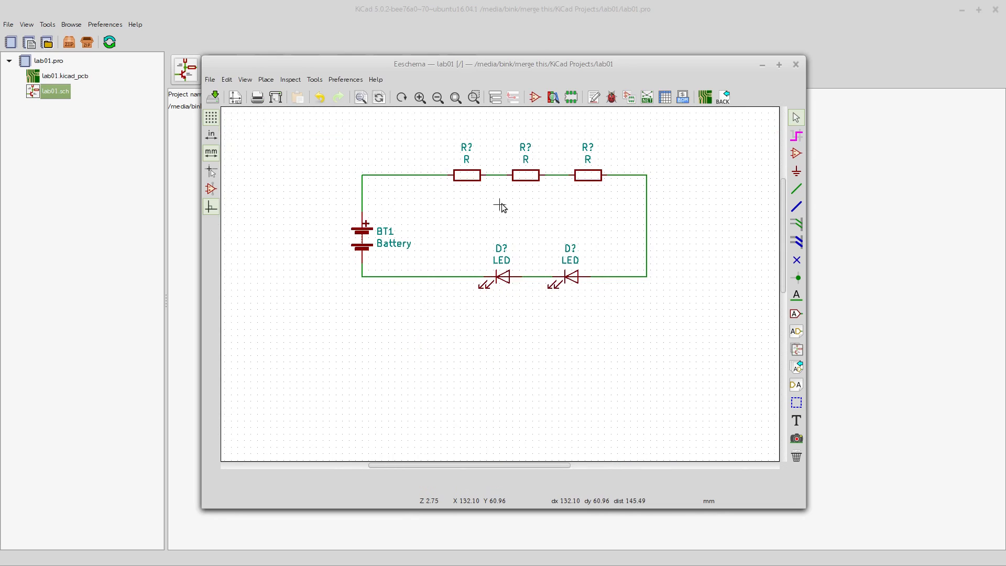
pyautogui.moveTo(500, 204); pyautogui.dragTo(503, 258, button='middle')
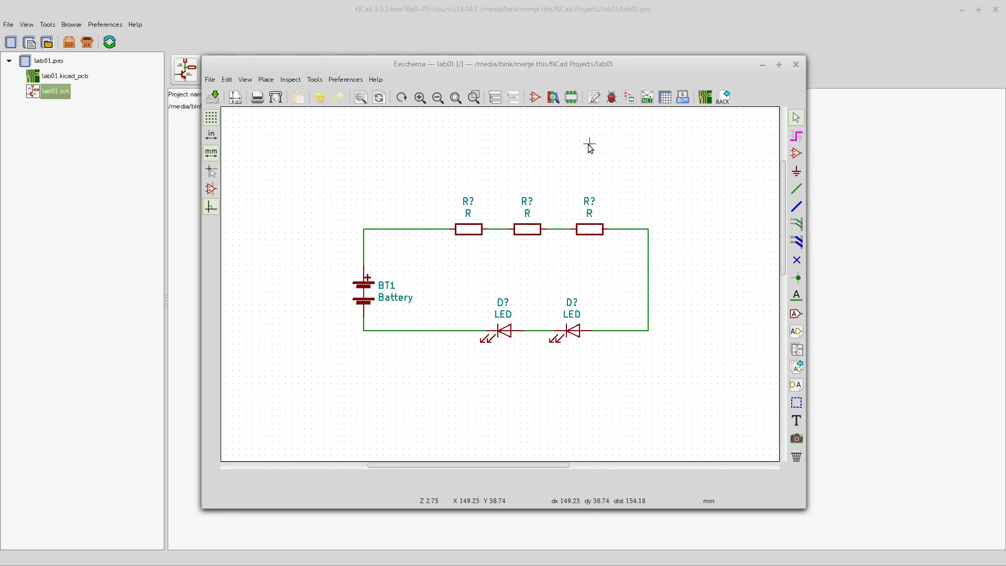
pyautogui.click(594, 101)
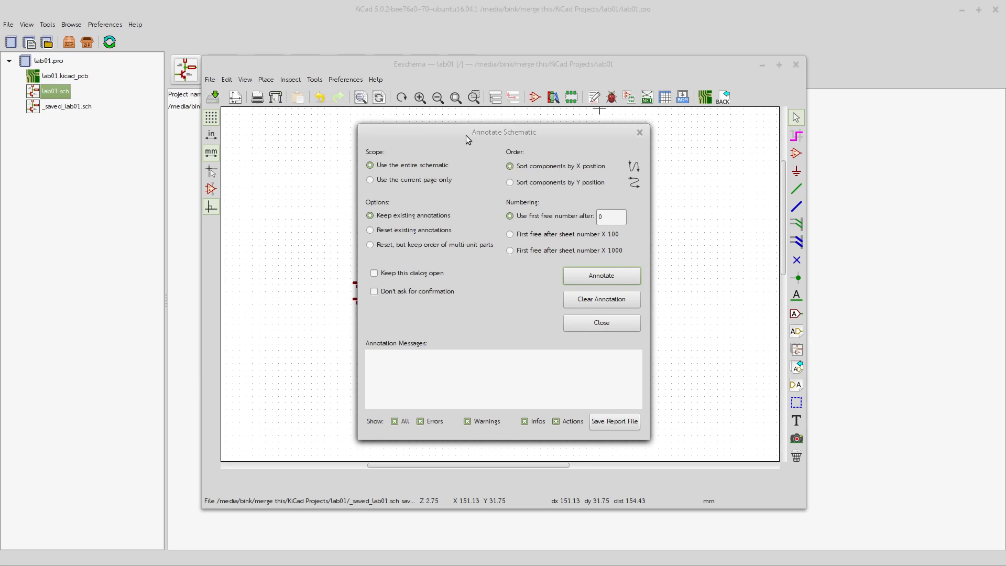
pyautogui.moveTo(466, 135)
pyautogui.mouseDown()
pyautogui.moveTo(599, 142)
pyautogui.moveTo(520, 130)
pyautogui.mouseUp()
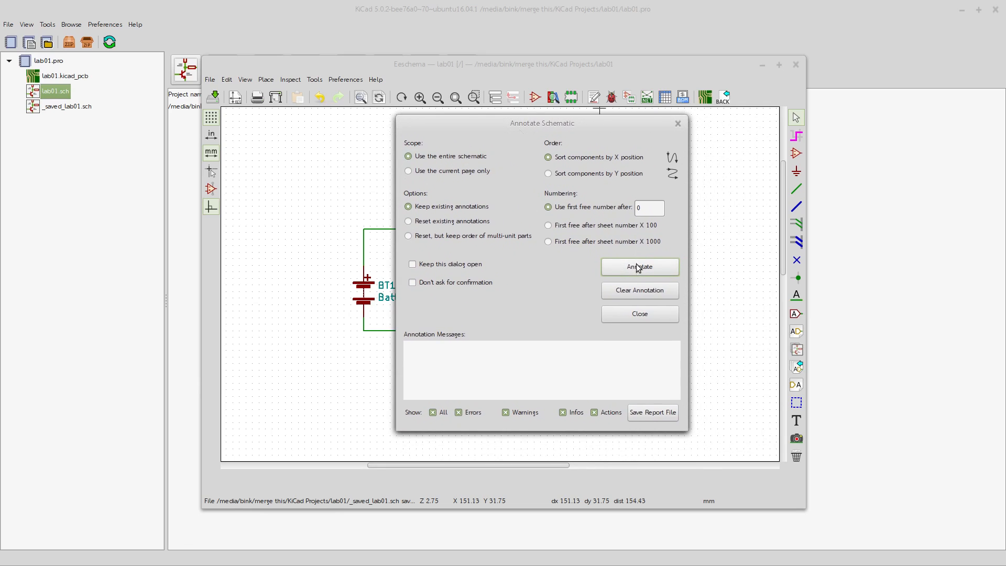
pyautogui.moveTo(600, 127); pyautogui.dragTo(226, 104)
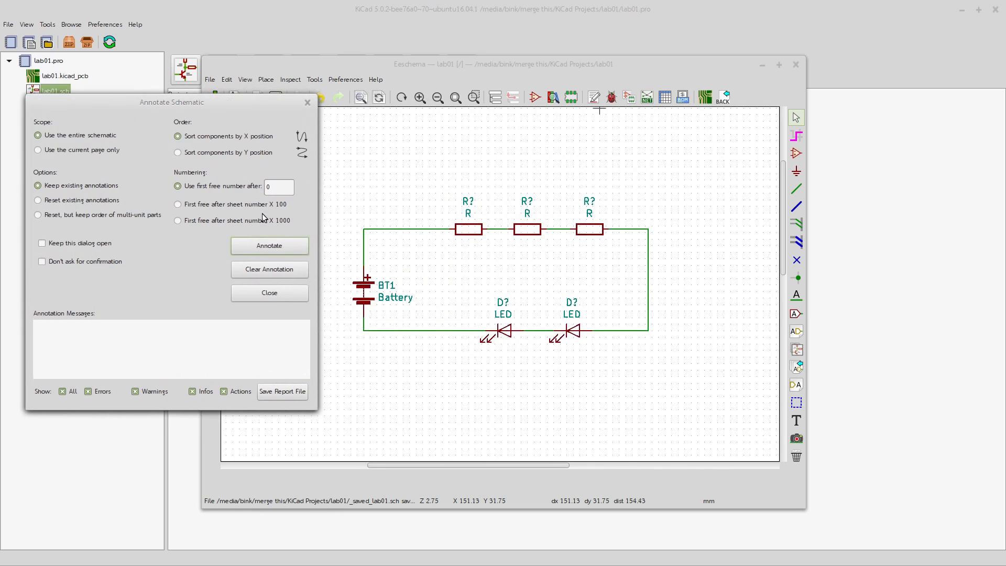
pyautogui.click(281, 246)
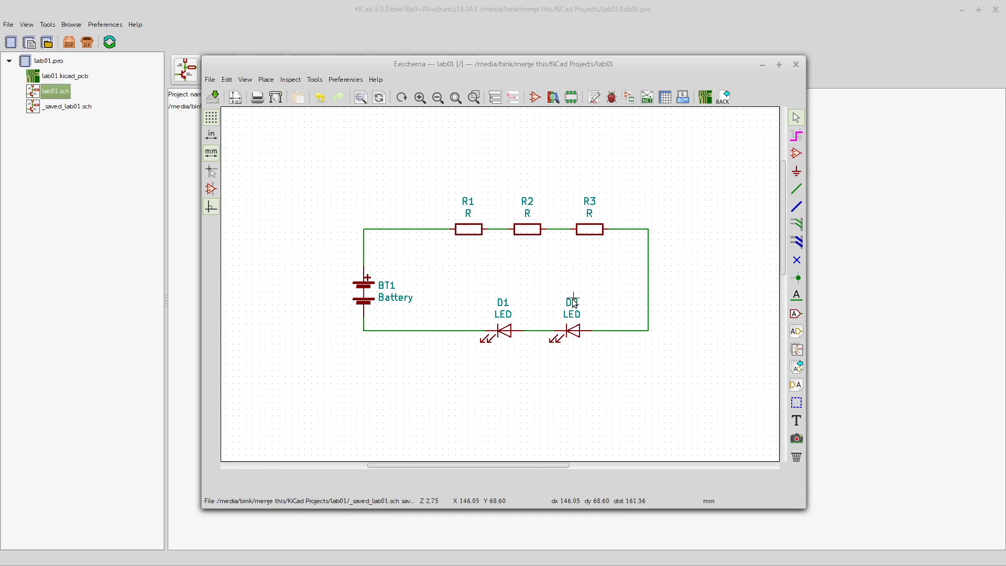
pyautogui.click(599, 99)
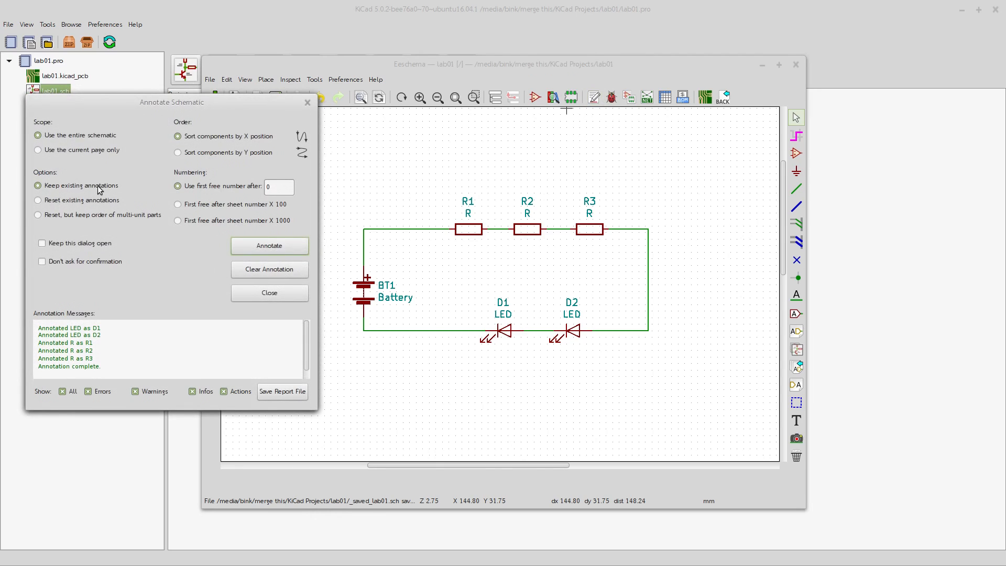
pyautogui.click(277, 297)
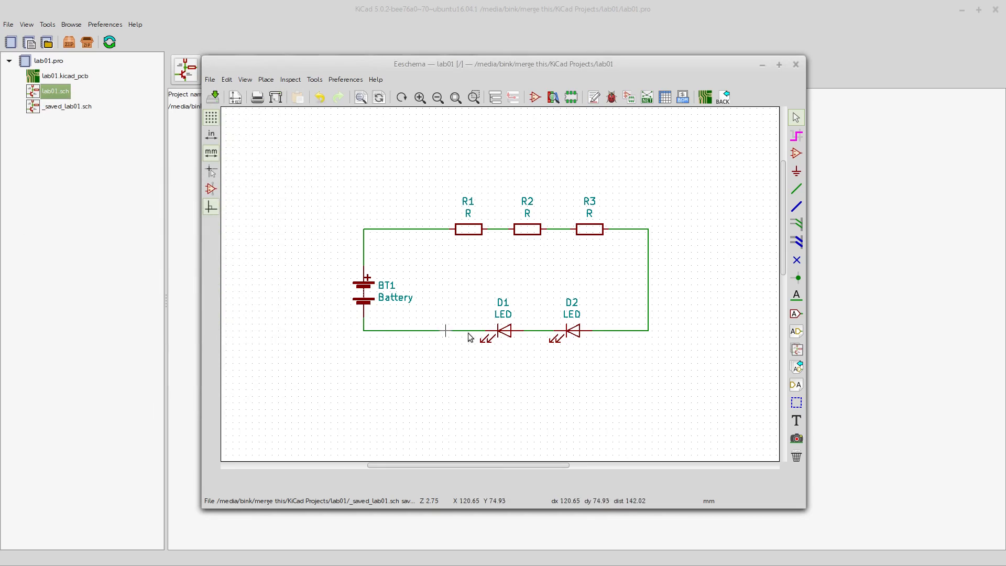
# Swap the LED references, setting the right-hand LED to D1 and the LED nearer the battery to D2
pyautogui.doubleClick(571, 304)
pyautogui.write('1')
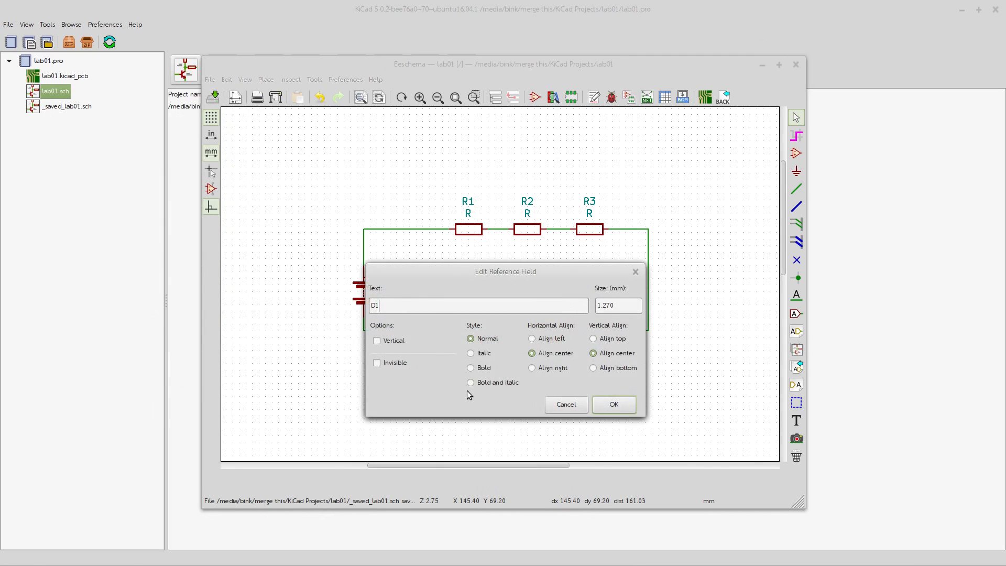
pyautogui.click(614, 404)
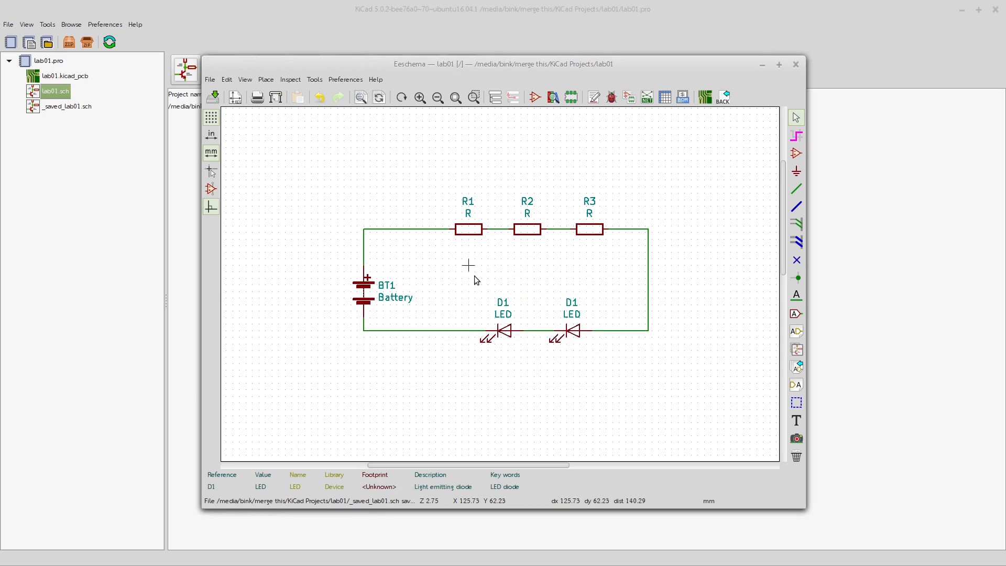
pyautogui.doubleClick(503, 299)
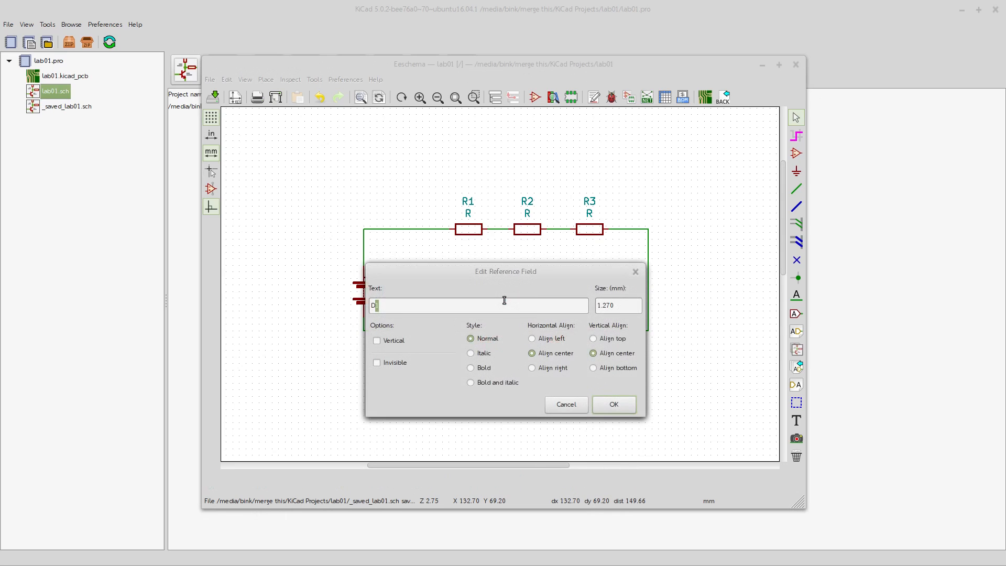
pyautogui.click(435, 308)
pyautogui.write('2')
pyautogui.click(614, 409)
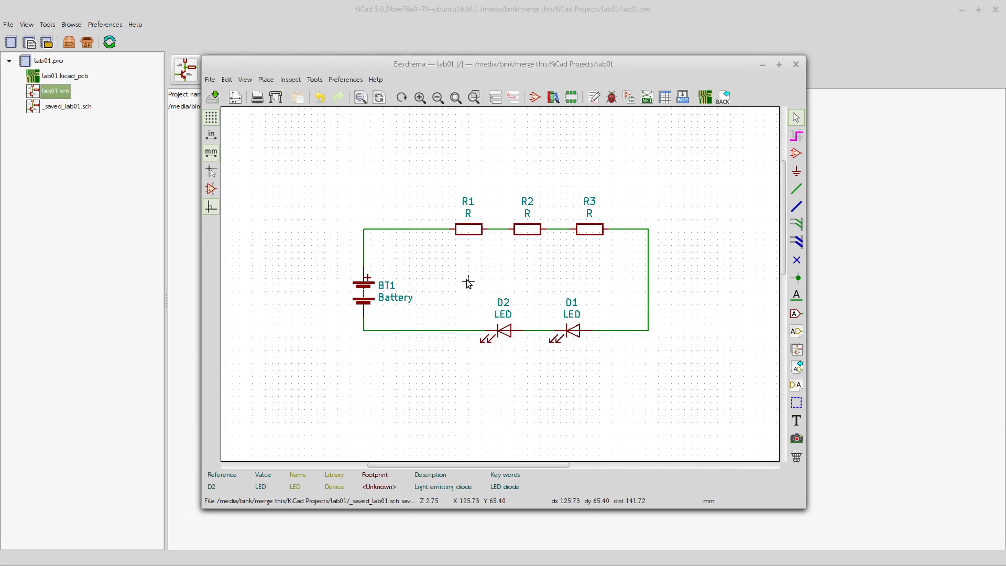
# Run the electrical rules check on the annotated schematic, read its messages and close the checker
pyautogui.scroll(1, 468, 286)
pyautogui.scroll(-1, 495, 282)
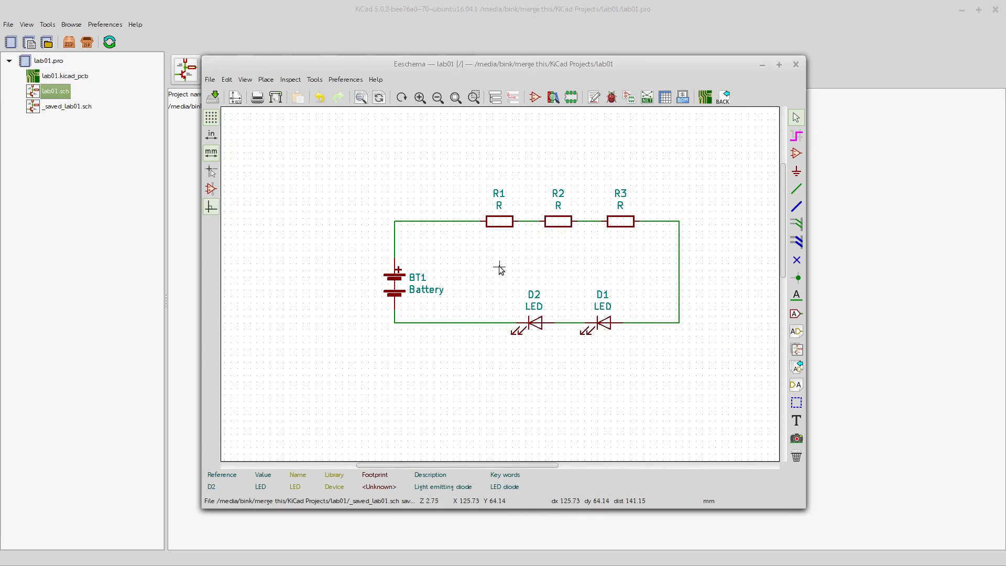
pyautogui.moveTo(513, 248); pyautogui.dragTo(473, 260, button='middle')
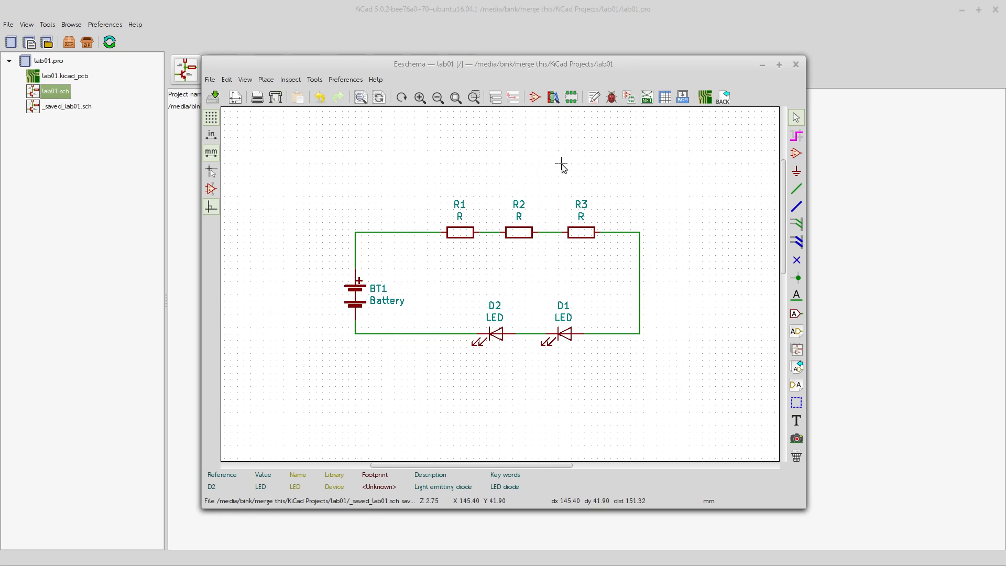
pyautogui.click(612, 98)
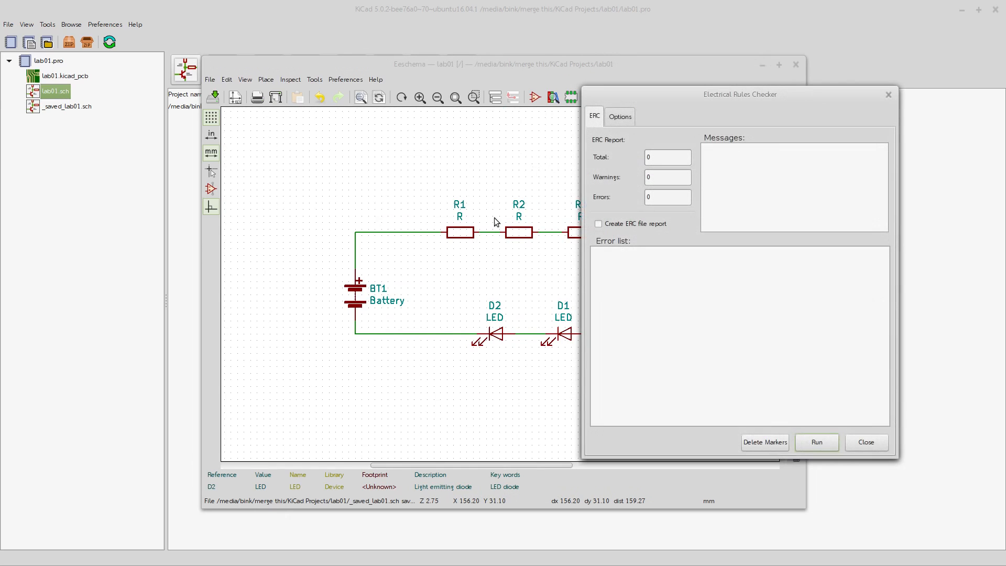
pyautogui.click(817, 443)
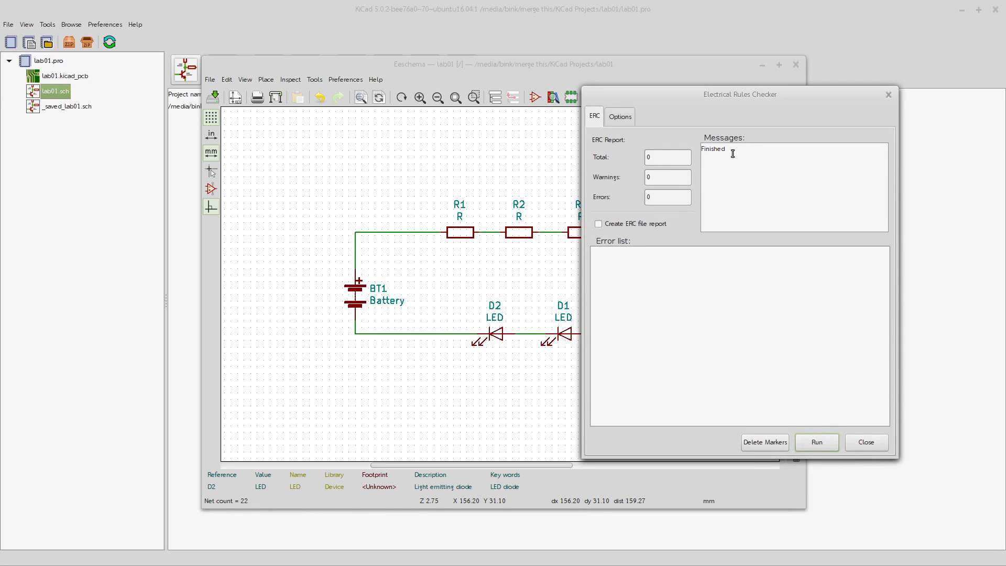
pyautogui.moveTo(731, 151); pyautogui.dragTo(682, 137)
pyautogui.moveTo(734, 99); pyautogui.dragTo(805, 78)
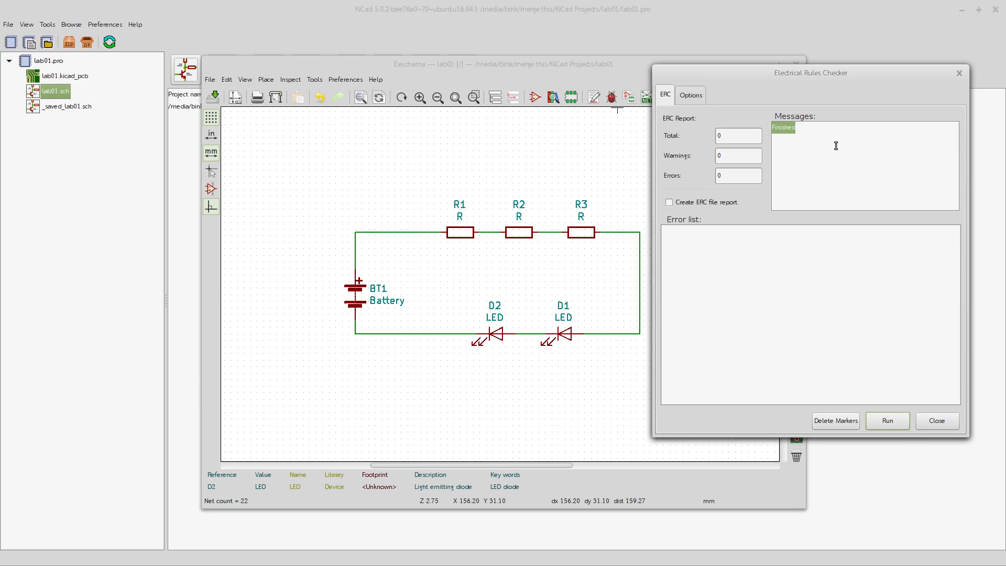
pyautogui.click(816, 138)
pyautogui.click(943, 420)
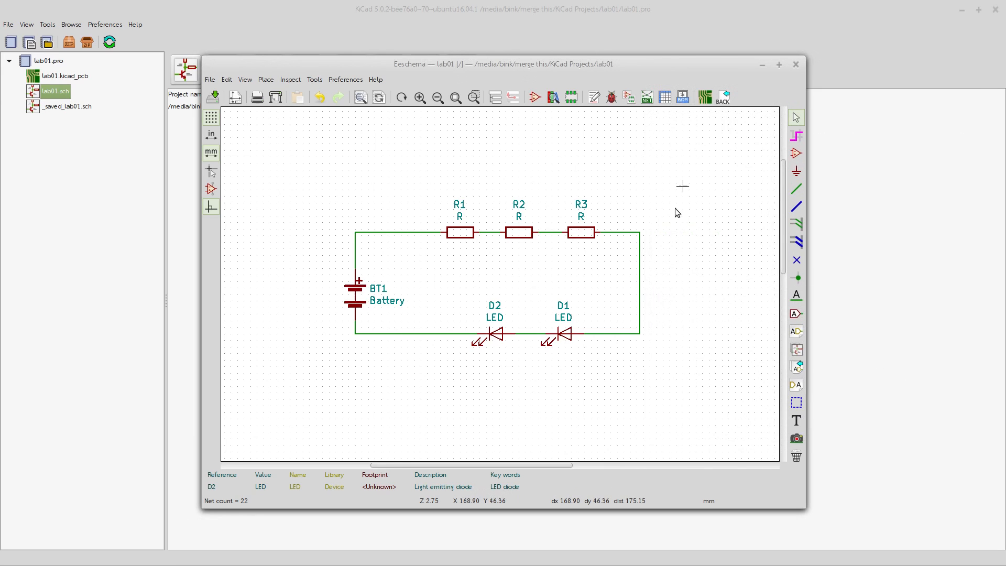
# Delete the horizontal wire segment between resistor R3 and the loop's upper-right corner
pyautogui.scroll(-4, 634, 218)
pyautogui.scroll(6, 495, 286)
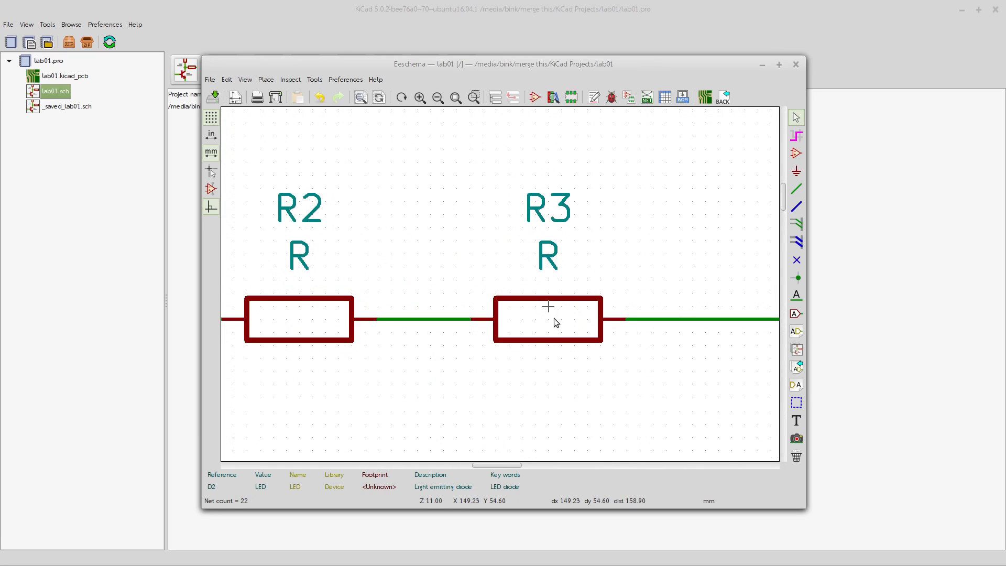
pyautogui.scroll(-2, 554, 319)
pyautogui.scroll(2, 510, 283)
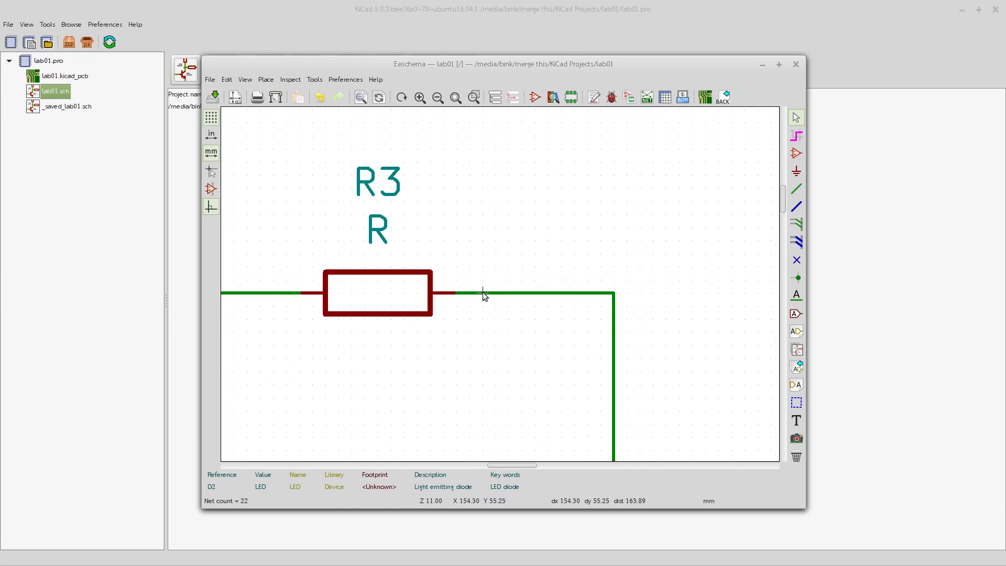
pyautogui.press('Delete')
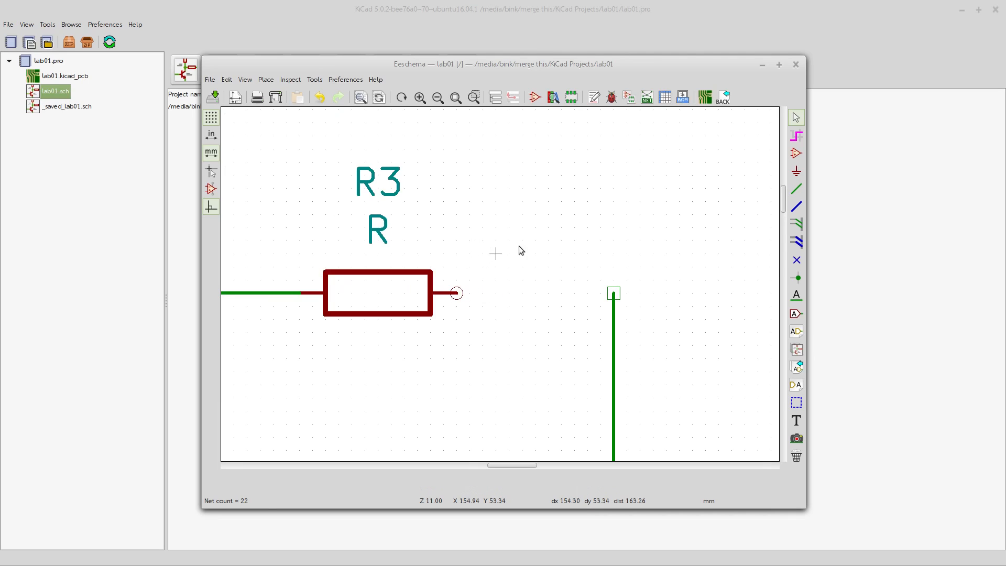
# Draw a horizontal wire from the loop's upper-right corner toward R3, ending it just short of the resistor's pin
pyautogui.click(795, 188)
pyautogui.click(613, 292)
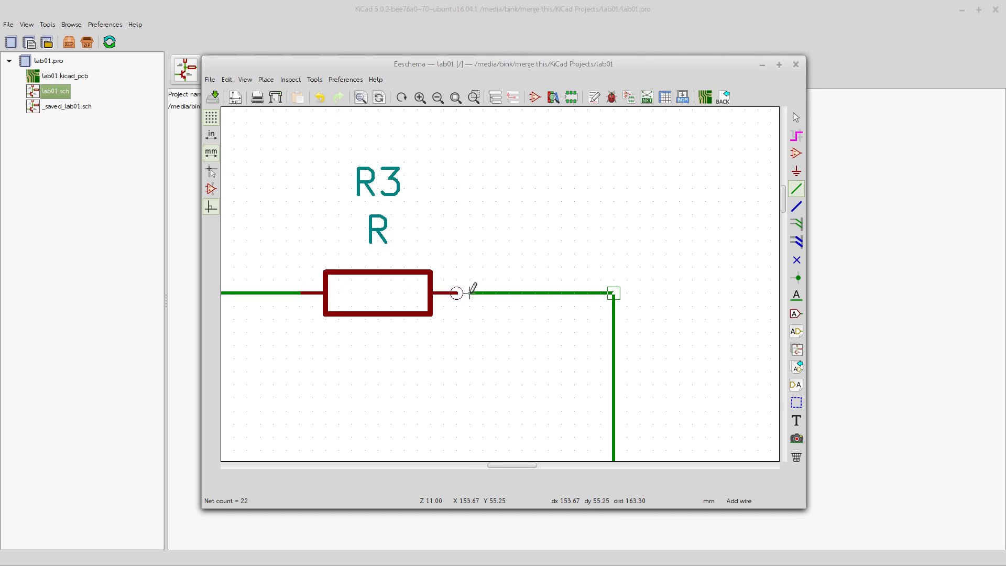
pyautogui.doubleClick(470, 292)
pyautogui.scroll(-5, 581, 293)
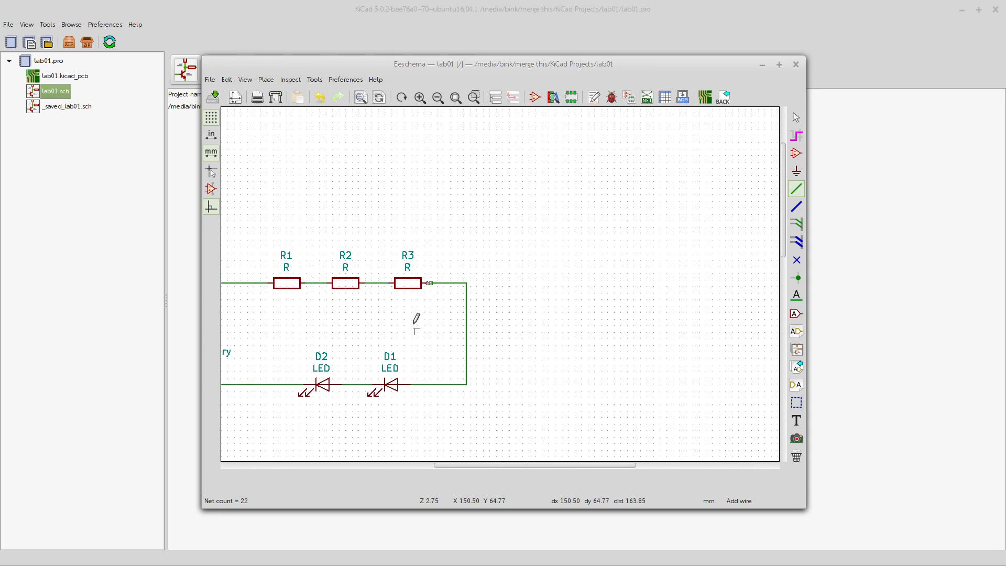
pyautogui.scroll(-2, 416, 323)
pyautogui.press('Escape')
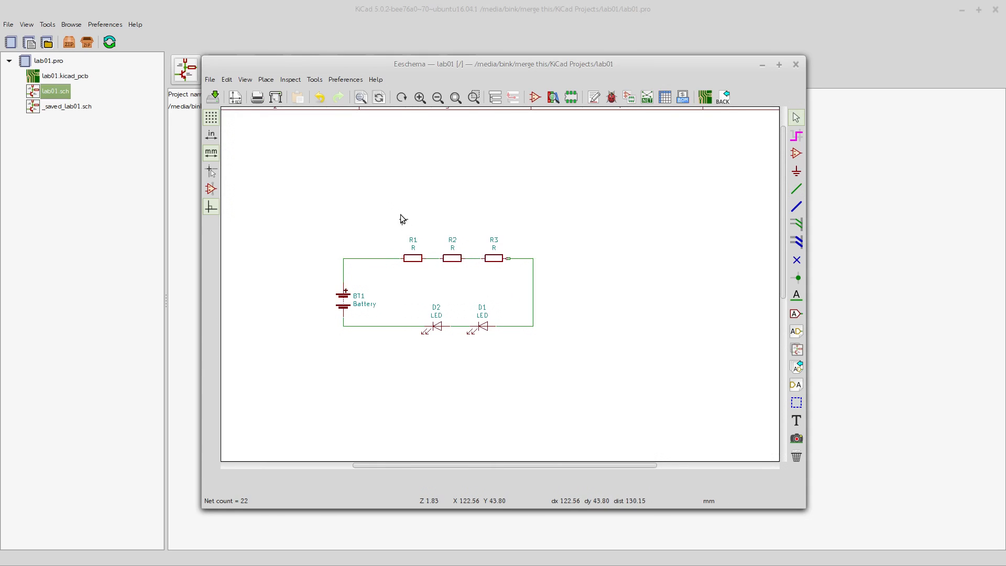
pyautogui.scroll(-1, 415, 296)
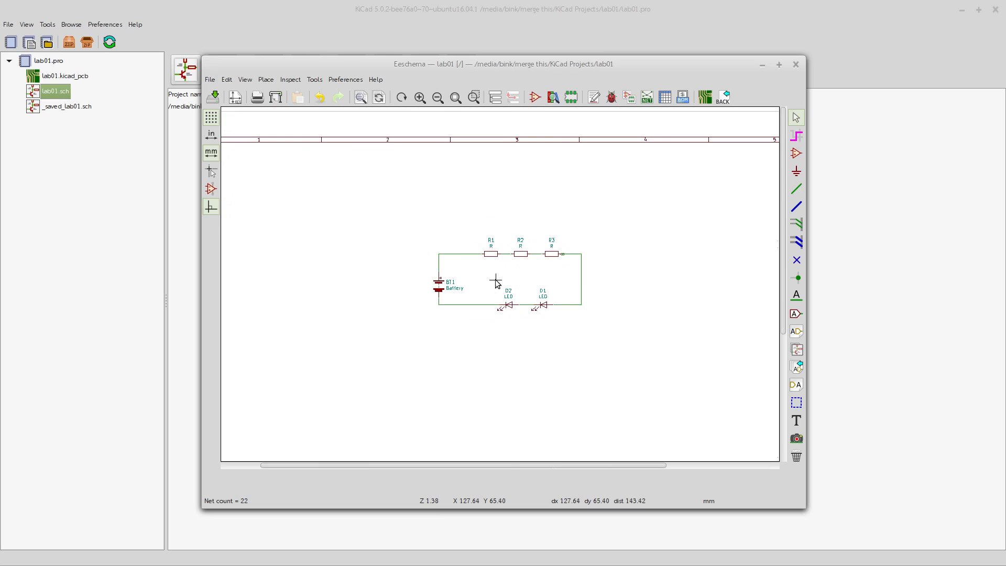
pyautogui.scroll(1, 495, 282)
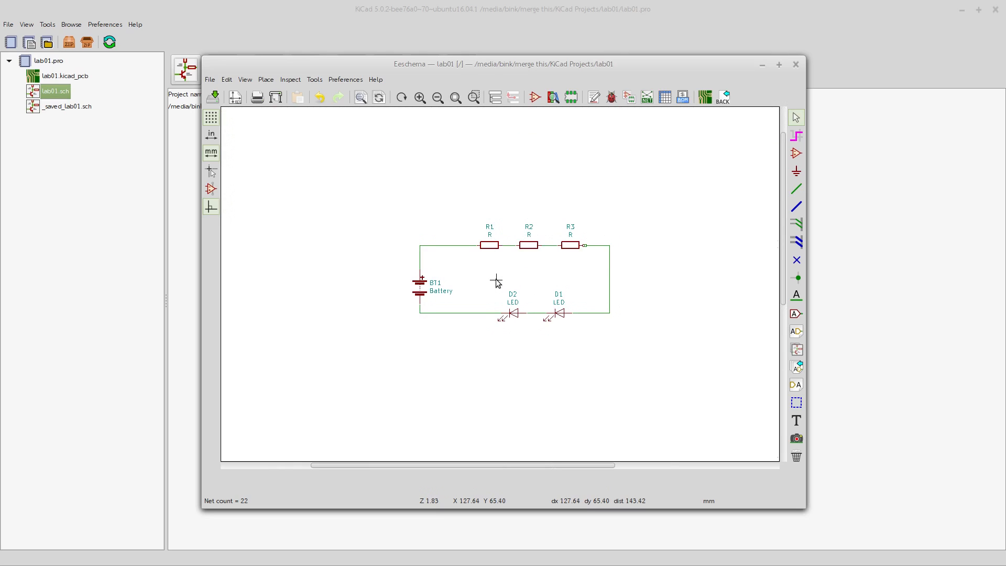
# Run the electrical rules check on the schematic with the wire gap beside R3
pyautogui.click(612, 98)
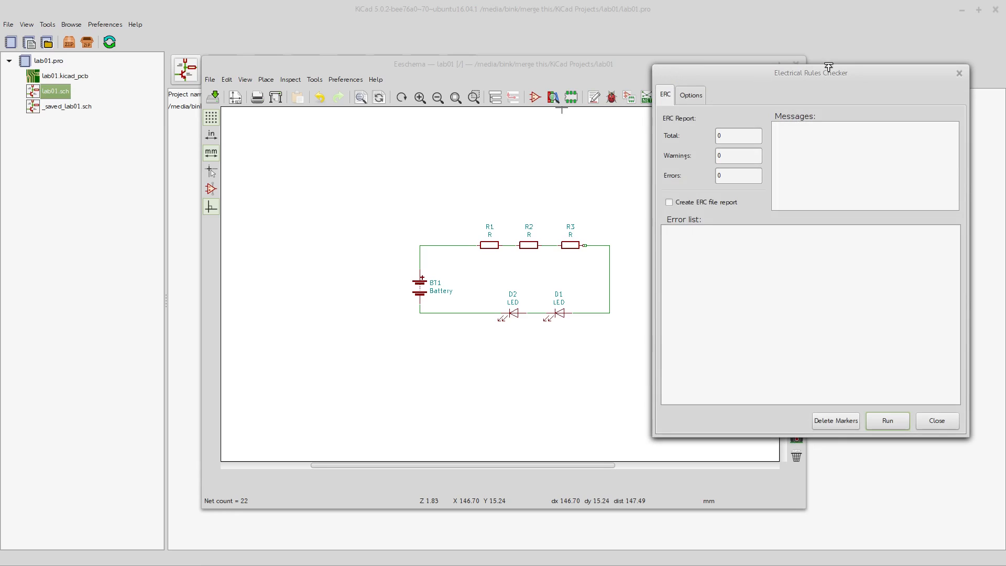
pyautogui.moveTo(828, 67); pyautogui.dragTo(855, 53)
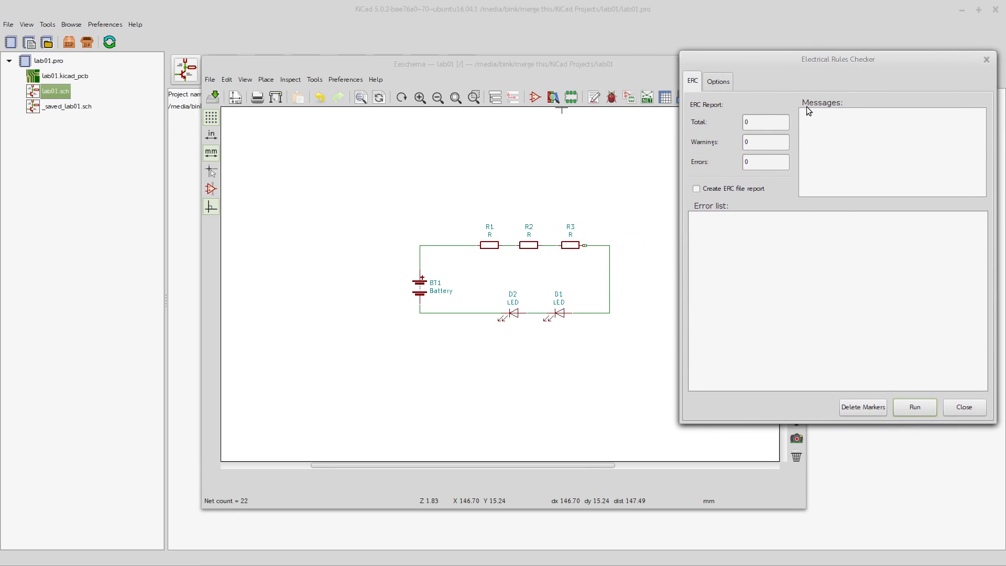
pyautogui.click(914, 408)
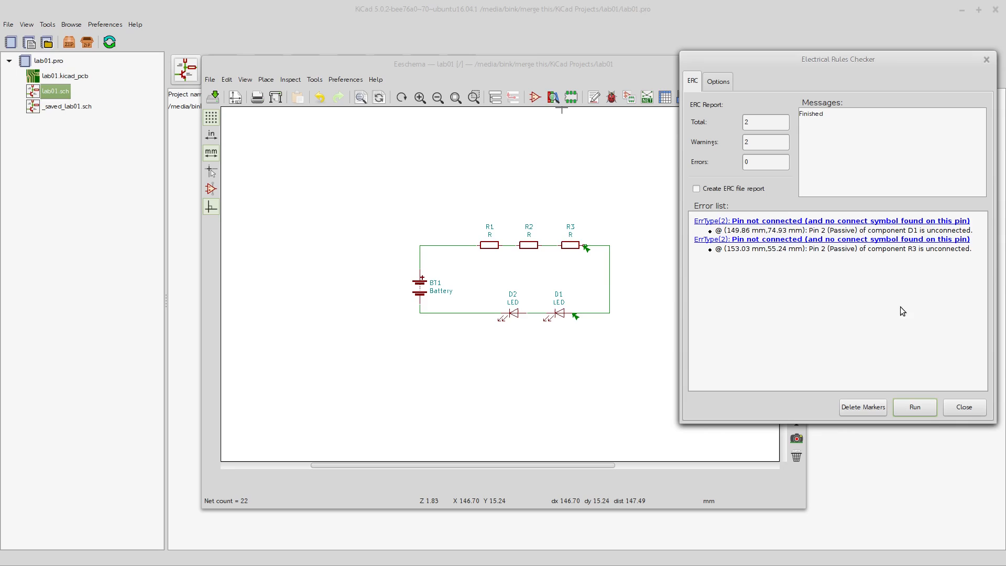
# Locate the reported pins of D1 and R3 on the schematic from the error list, inspect their markers and close the checker
pyautogui.click(797, 222)
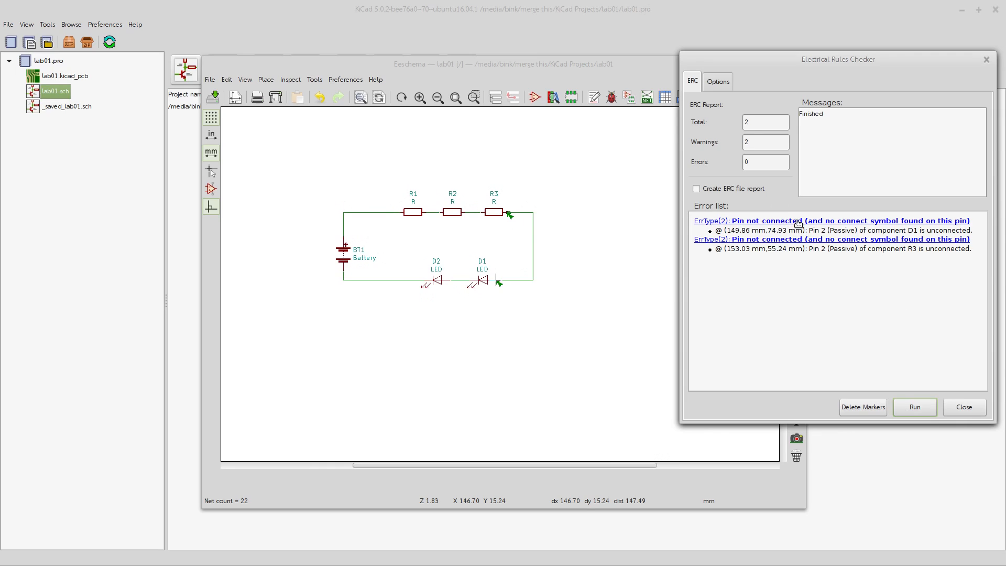
pyautogui.click(796, 244)
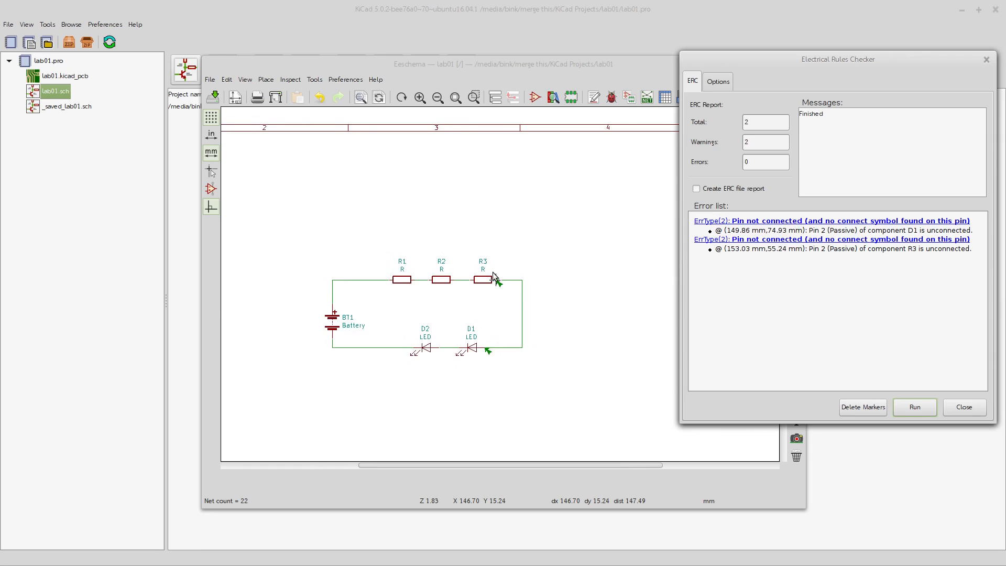
pyautogui.scroll(6, 494, 281)
pyautogui.scroll(-6, 495, 280)
pyautogui.scroll(3, 517, 325)
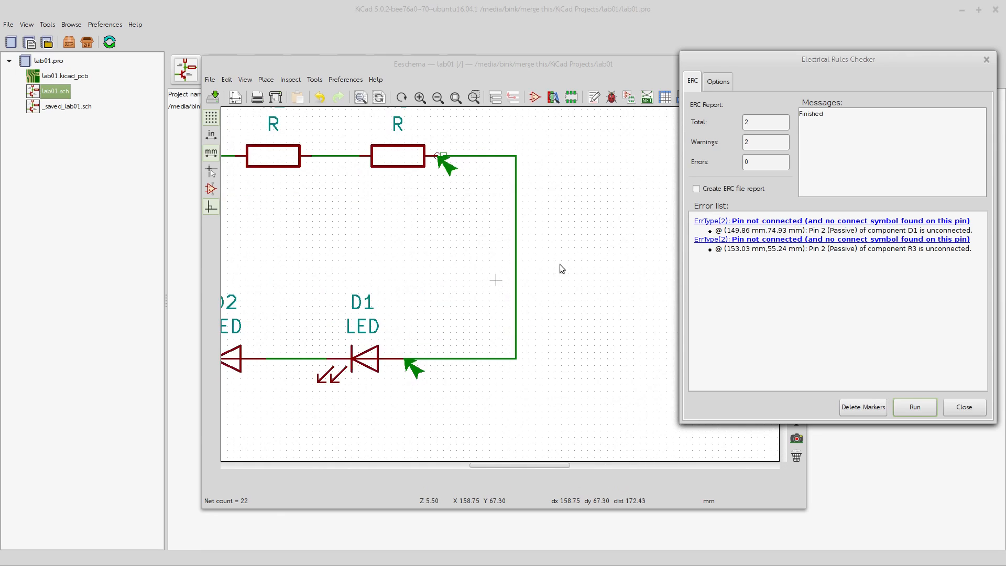
pyautogui.scroll(4, 623, 267)
pyautogui.scroll(-7, 496, 280)
pyautogui.scroll(2, 497, 281)
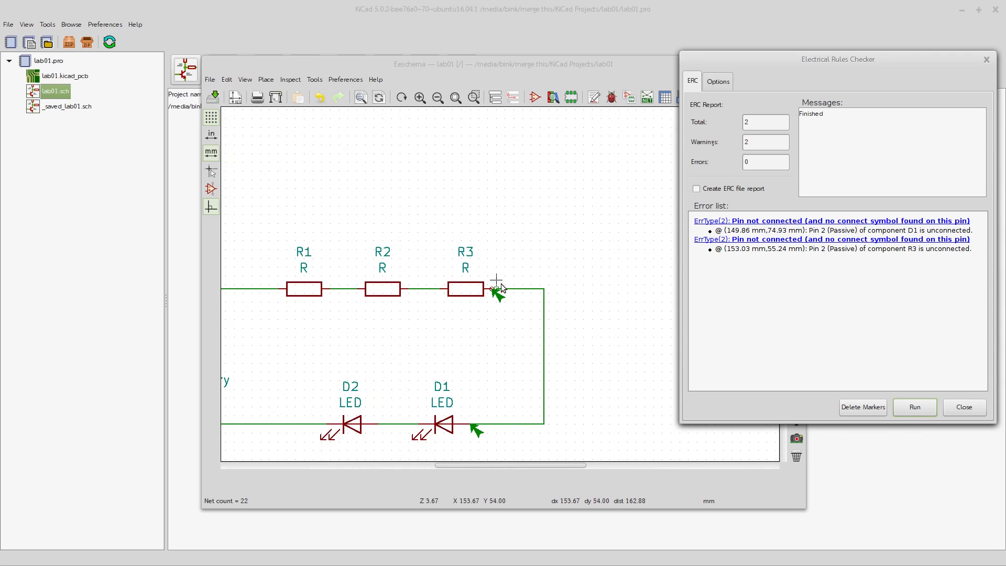
pyautogui.scroll(-2, 498, 282)
pyautogui.moveTo(579, 292); pyautogui.dragTo(621, 247, button='middle')
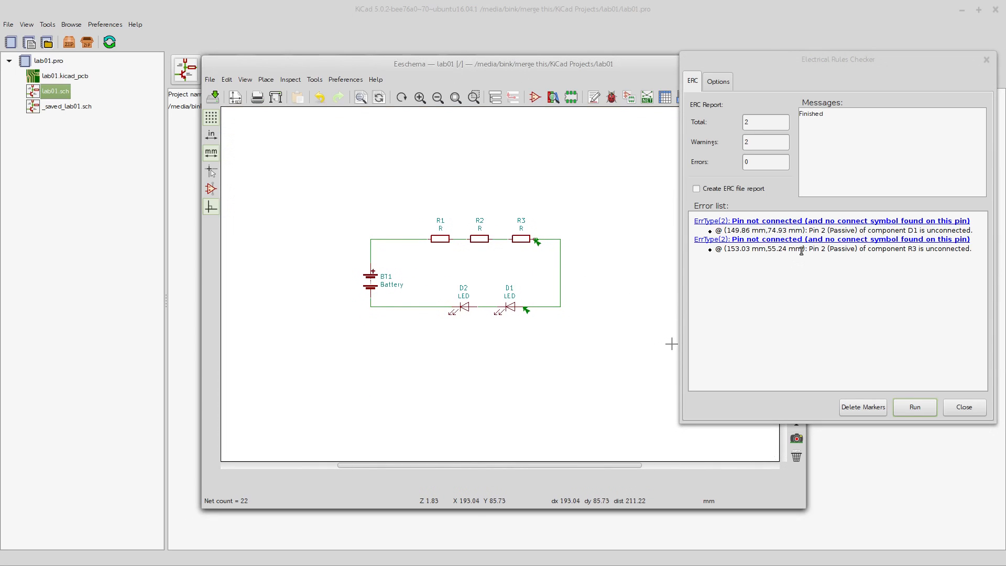
pyautogui.click(959, 408)
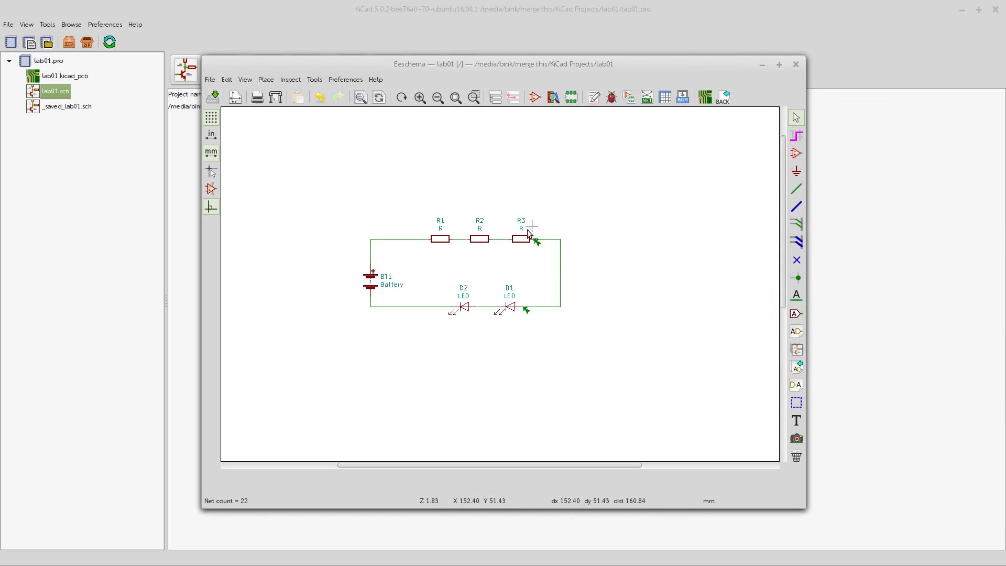
# Examine the ERC markers at the wire ends beside R3 and D1 up close
pyautogui.scroll(5, 528, 232)
pyautogui.moveTo(512, 265); pyautogui.dragTo(494, 426, button='middle')
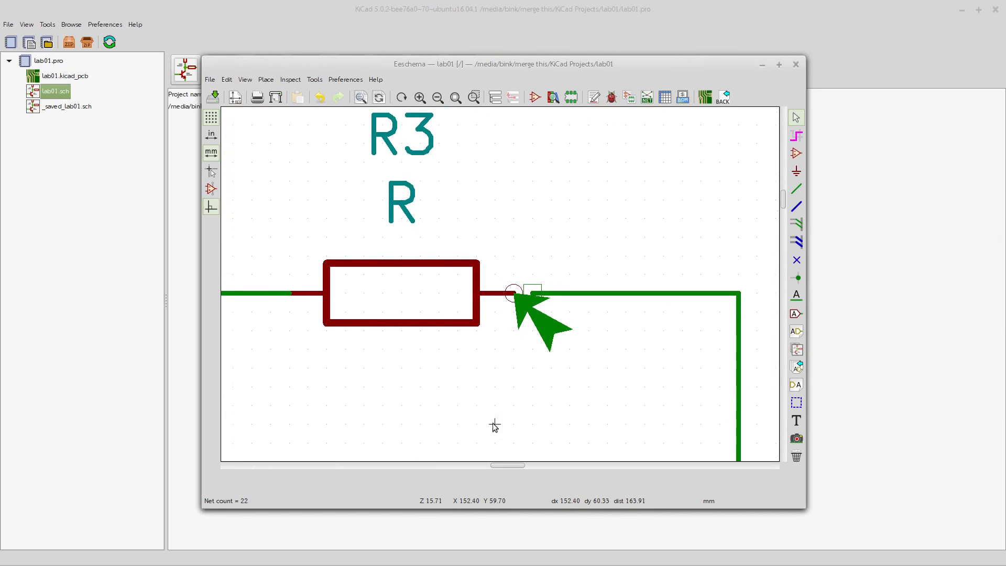
pyautogui.scroll(1, 530, 286)
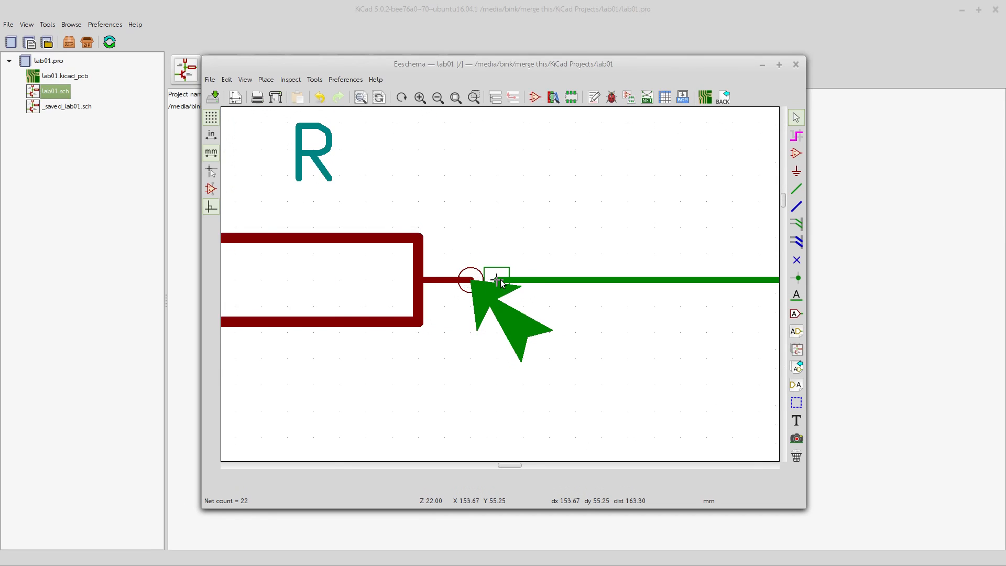
pyautogui.scroll(-6, 470, 355)
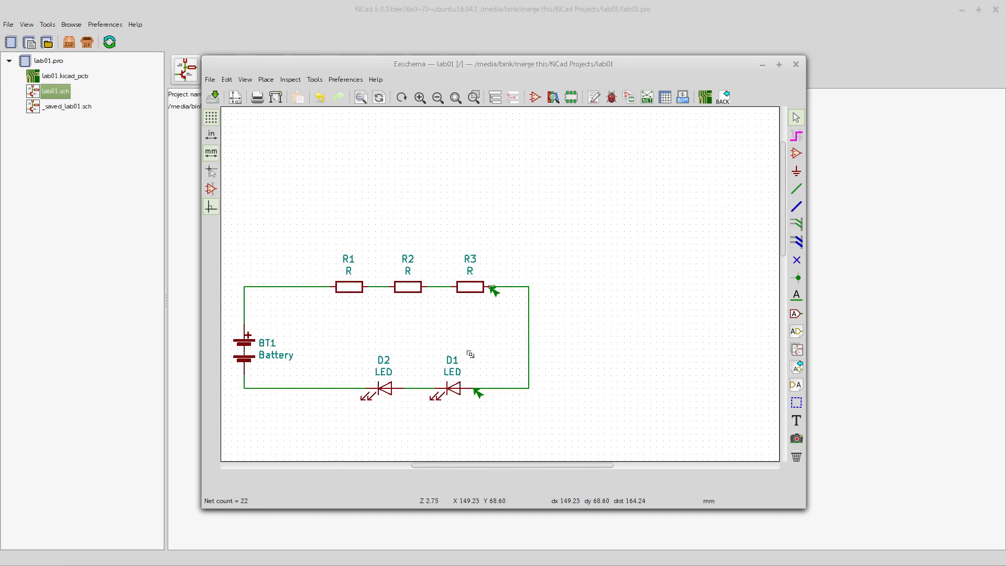
pyautogui.scroll(5, 520, 300)
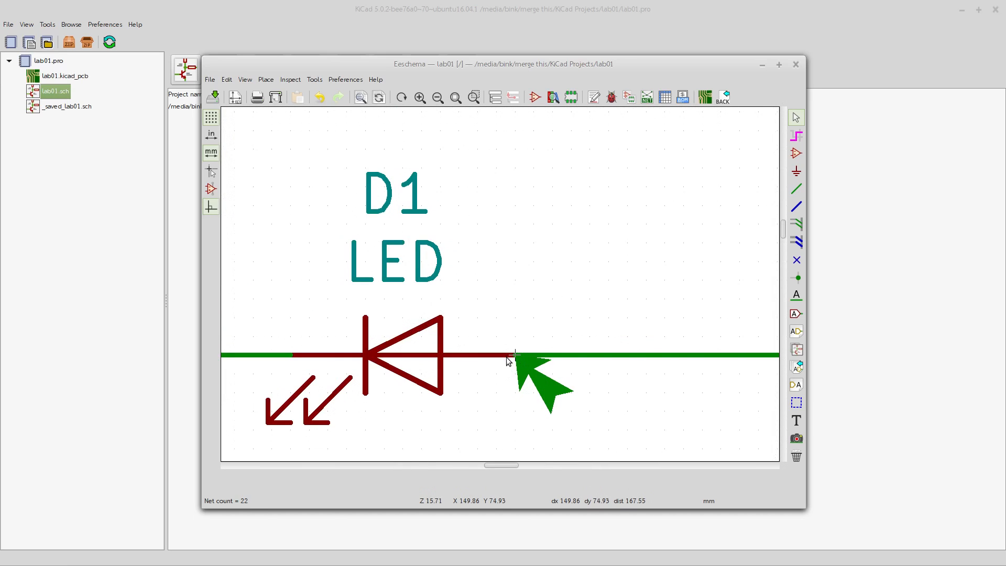
pyautogui.scroll(-1, 536, 344)
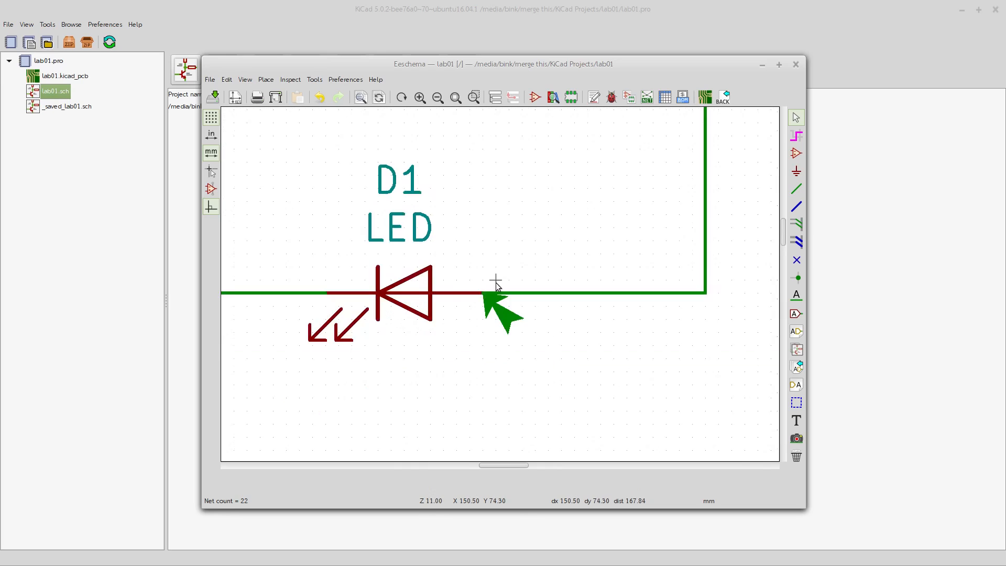
pyautogui.scroll(-2, 497, 283)
pyautogui.scroll(1, 547, 403)
# Bridge the gap beside R3 with a short wire from the loose wire end to the resistor's pin
pyautogui.moveTo(508, 206); pyautogui.dragTo(566, 445, button='middle')
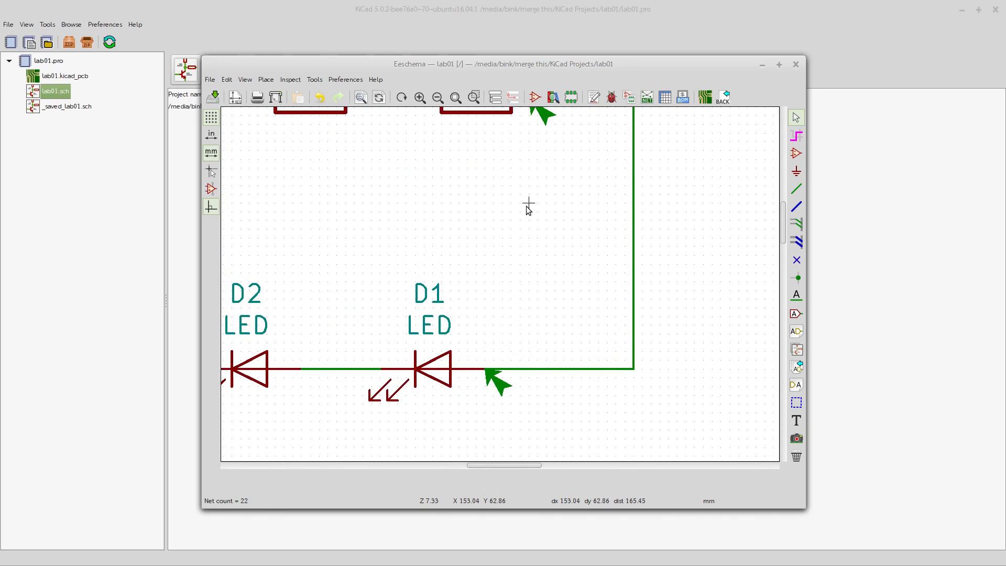
pyautogui.moveTo(521, 164); pyautogui.dragTo(514, 278, button='middle')
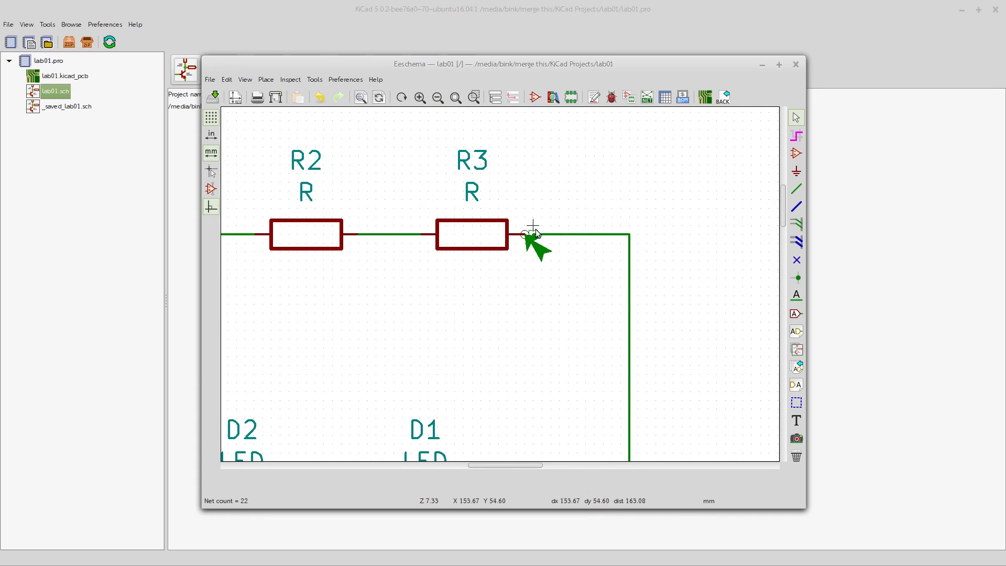
pyautogui.scroll(3, 534, 243)
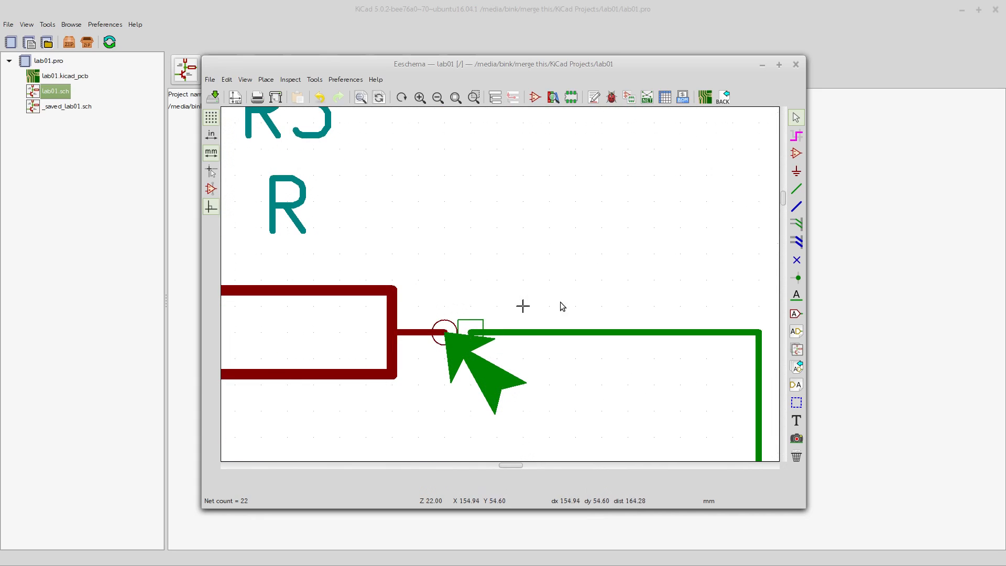
pyautogui.press('w')
pyautogui.click(470, 332)
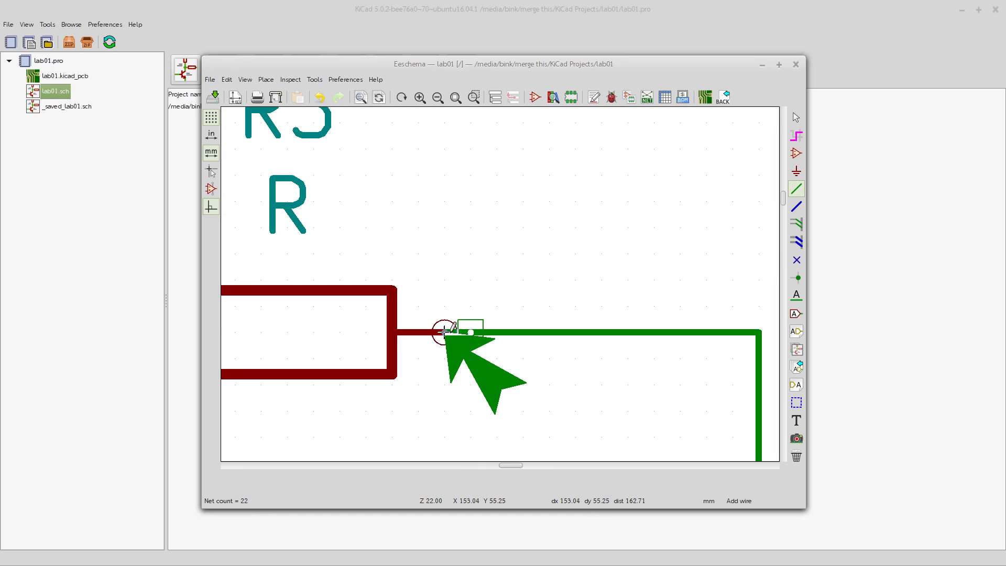
pyautogui.click(444, 332)
pyautogui.press('Escape')
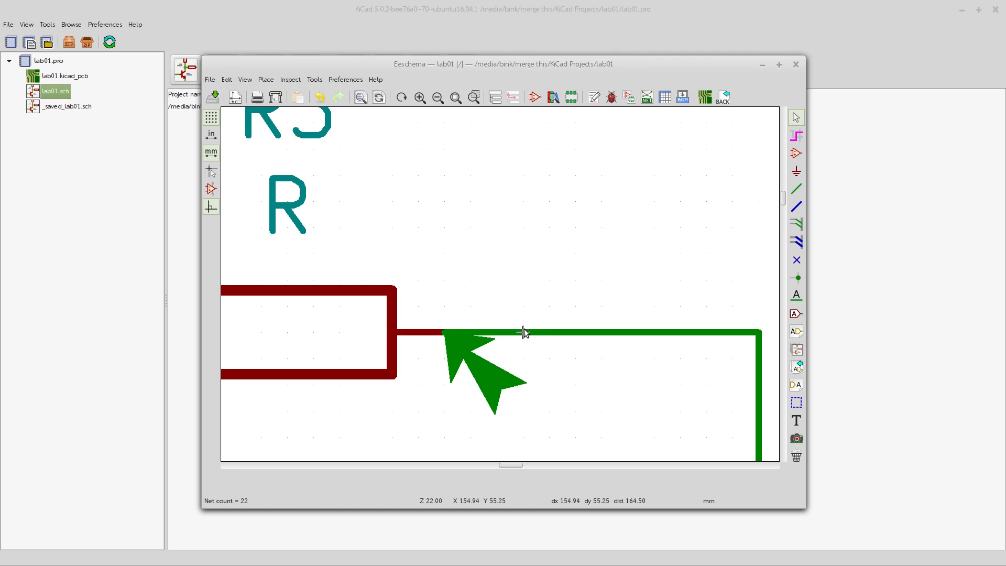
# Delete the horizontal wire beside R3 and redraw it from the loop's upper-right corner to the resistor's pin
pyautogui.press('Delete')
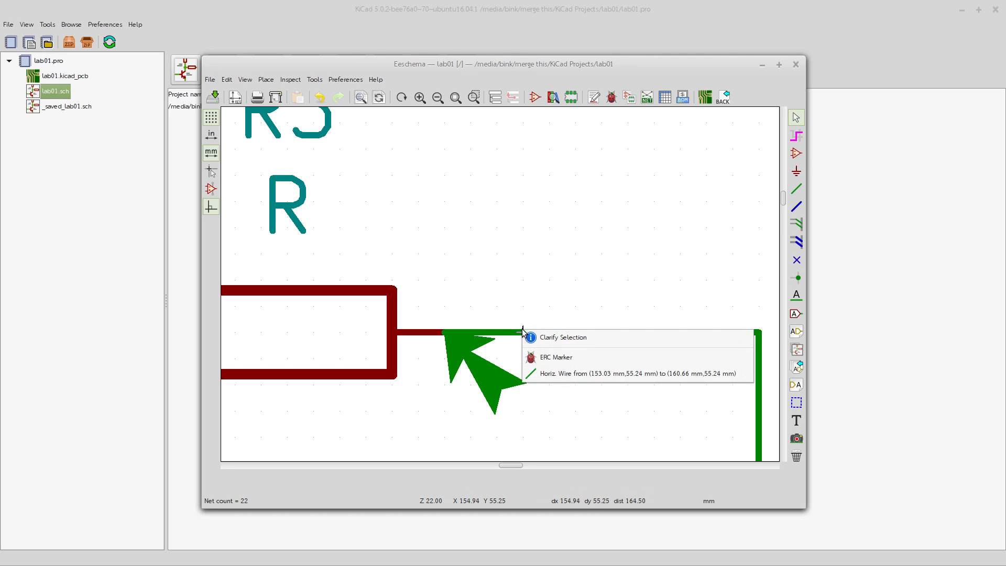
pyautogui.click(561, 380)
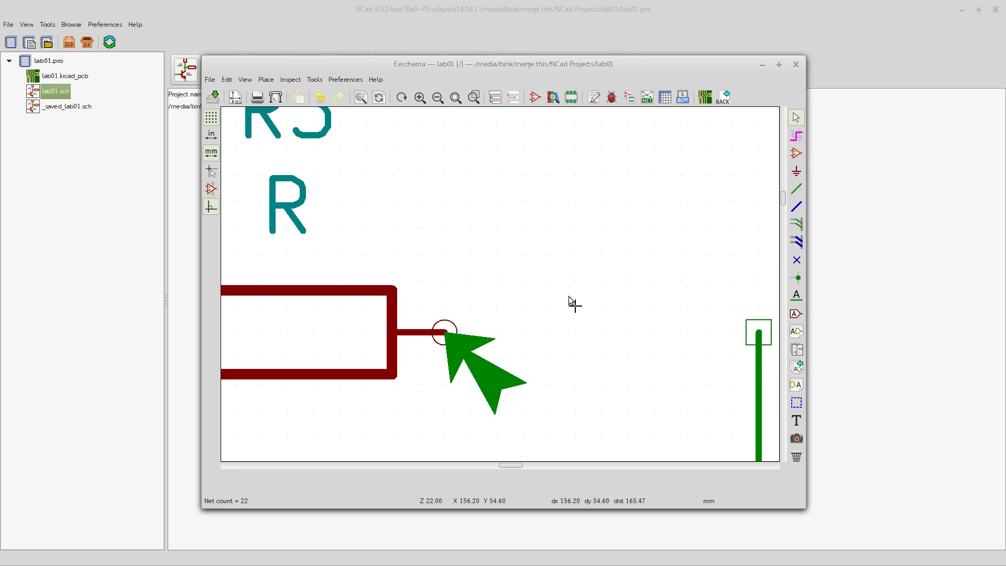
pyautogui.click(797, 189)
pyautogui.click(758, 332)
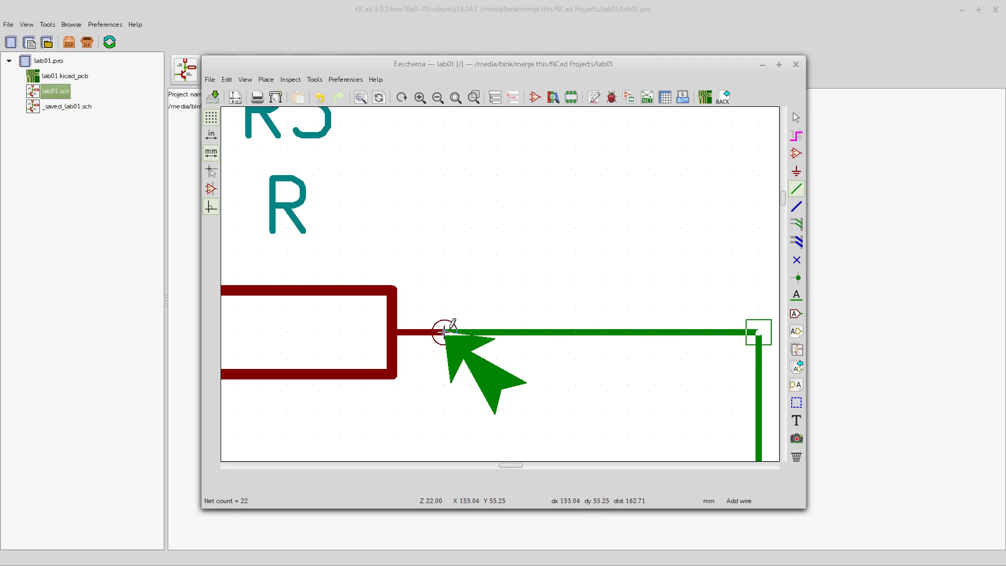
pyautogui.click(444, 331)
pyautogui.scroll(-6, 522, 227)
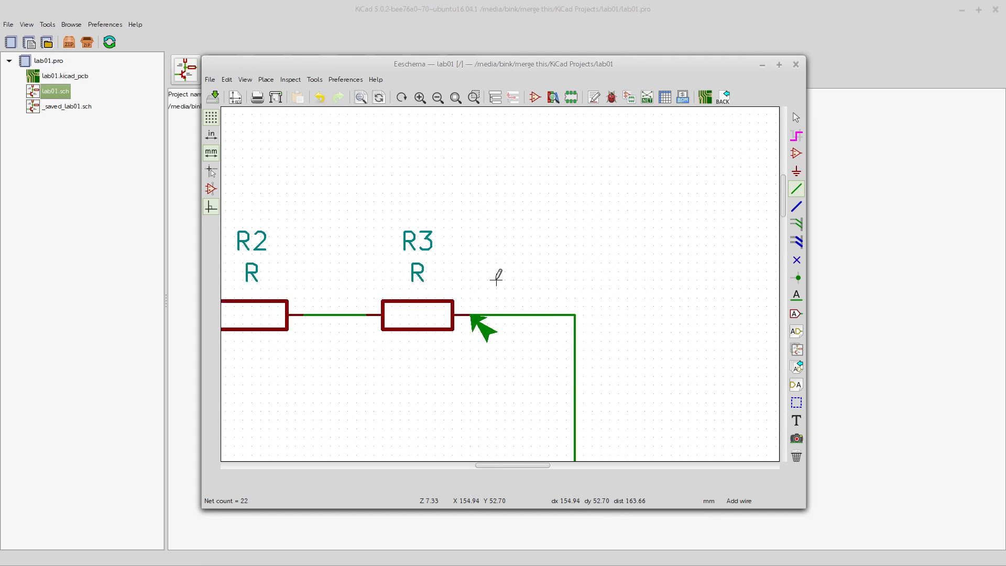
pyautogui.moveTo(639, 284); pyautogui.dragTo(690, 258, button='middle')
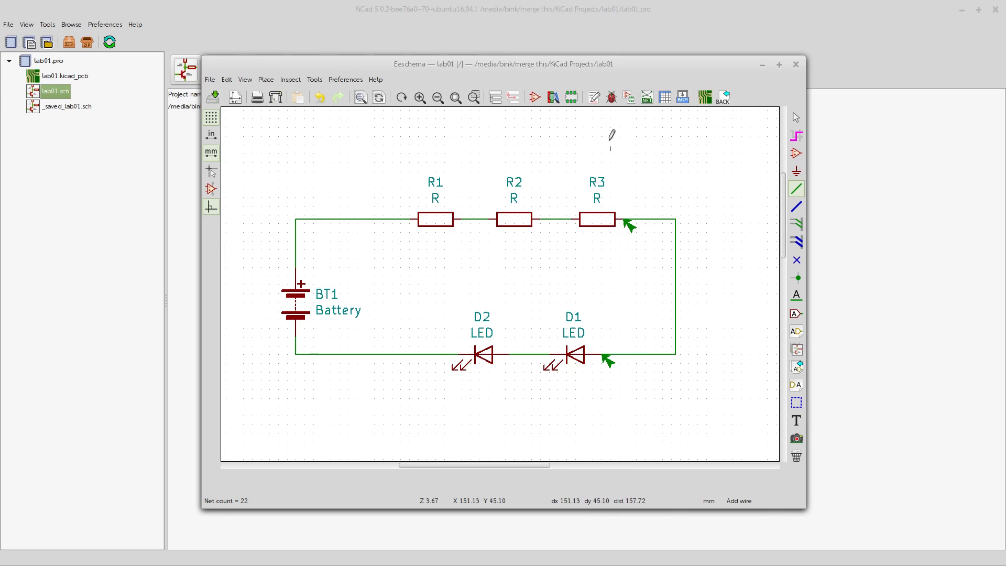
# Delete the old ERC markers, rerun the electrical rules check on the reconnected loop and close the checker
pyautogui.click(611, 99)
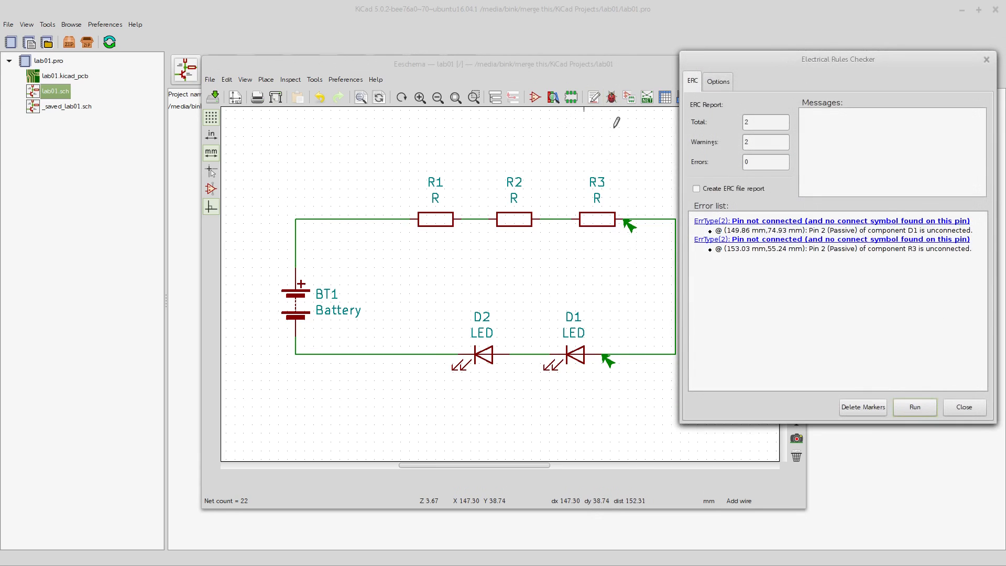
pyautogui.click(870, 410)
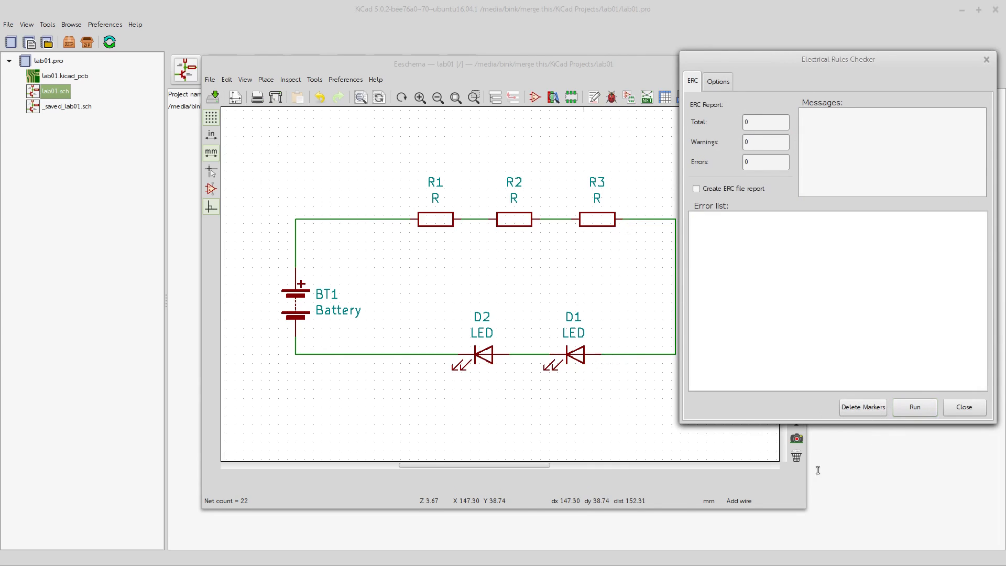
pyautogui.click(914, 407)
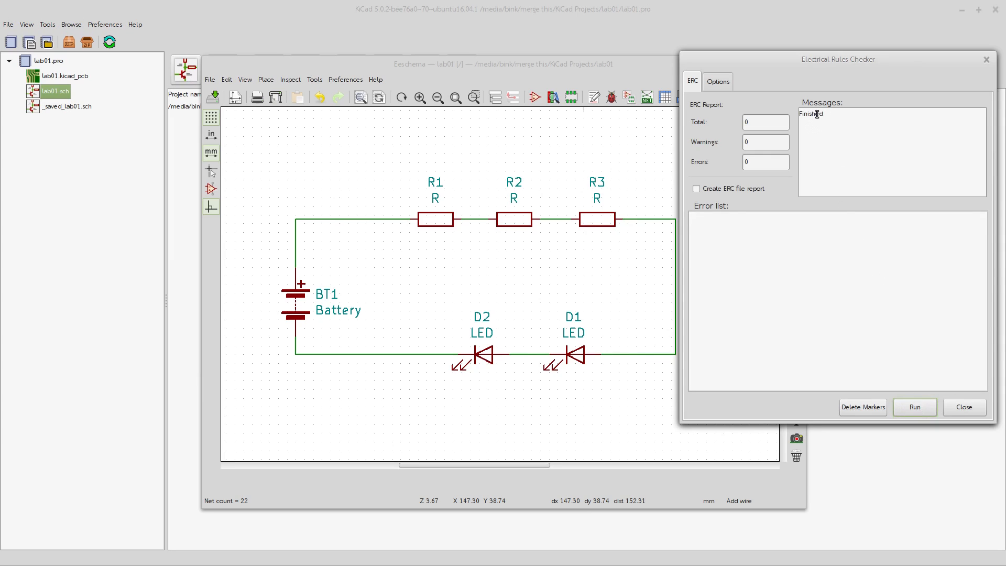
pyautogui.click(967, 411)
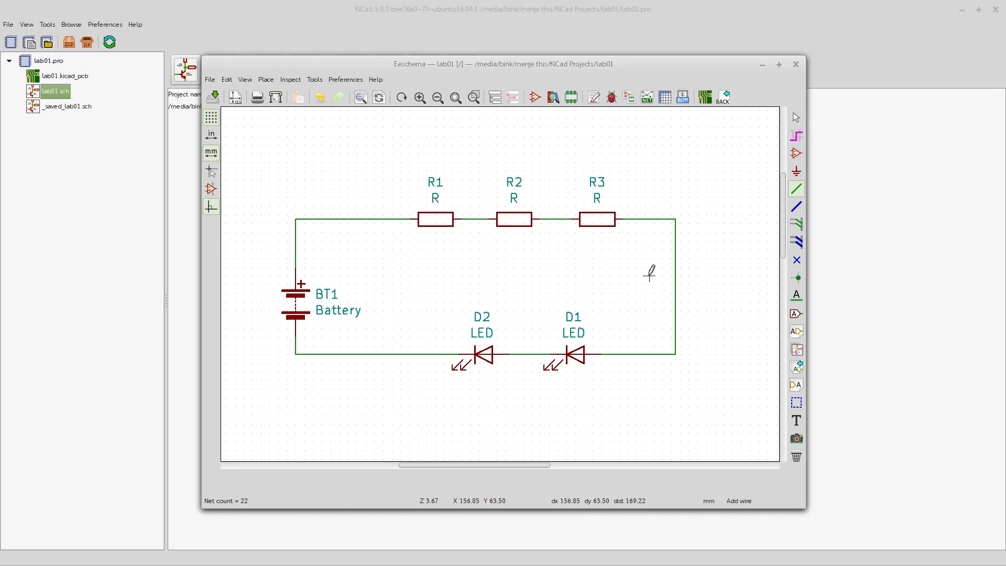
# Open footprint assignment from the schematic and list the LED_THT library's footprints for D1
pyautogui.moveTo(550, 281); pyautogui.dragTo(564, 295, button='middle')
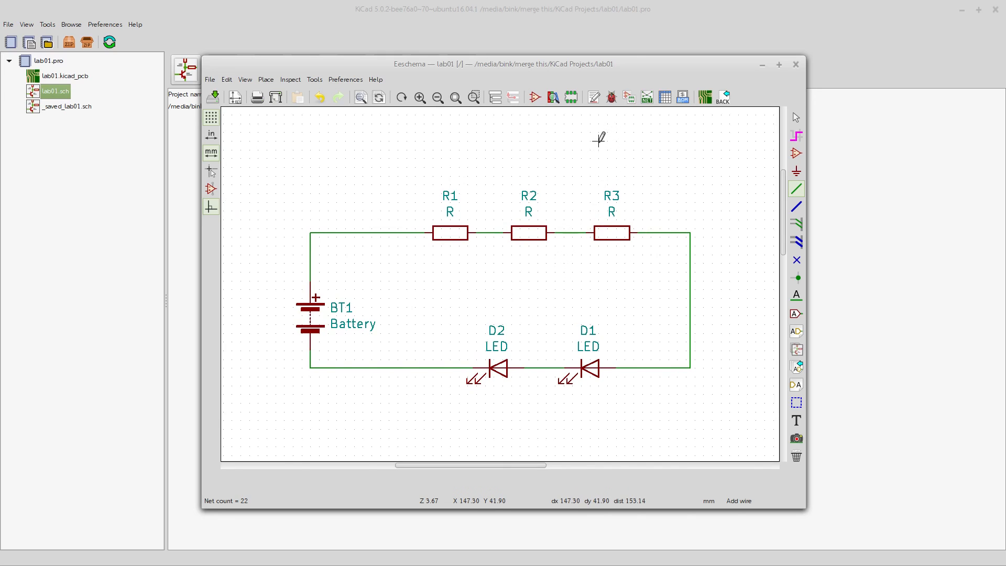
pyautogui.click(630, 98)
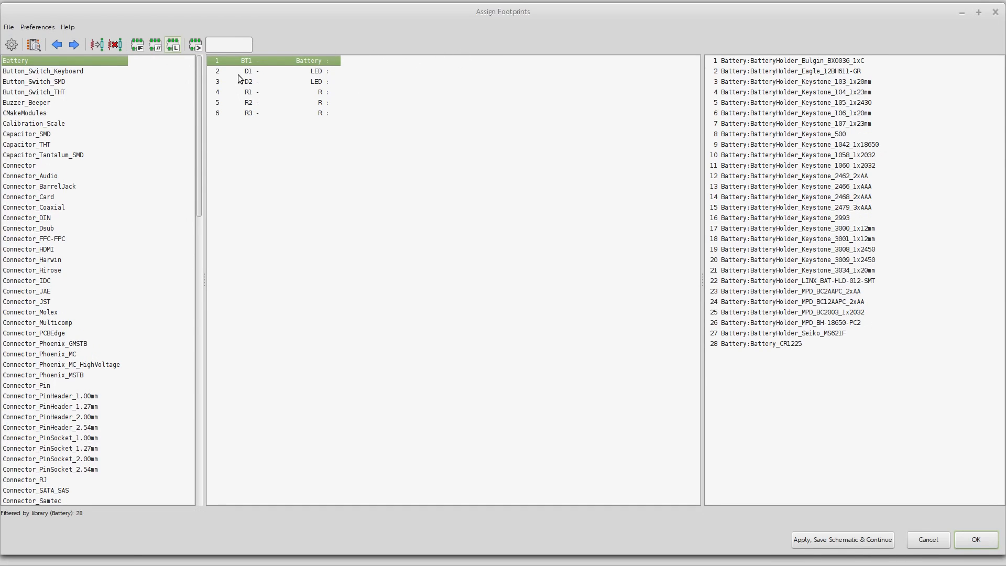
pyautogui.click(288, 71)
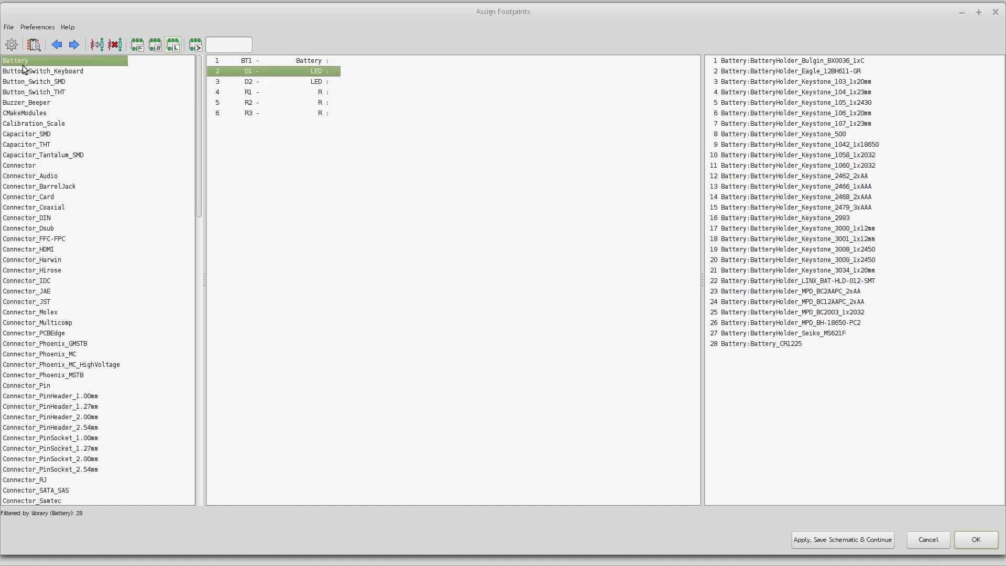
pyautogui.click(281, 92)
pyautogui.click(287, 70)
pyautogui.scroll(-11, 108, 235)
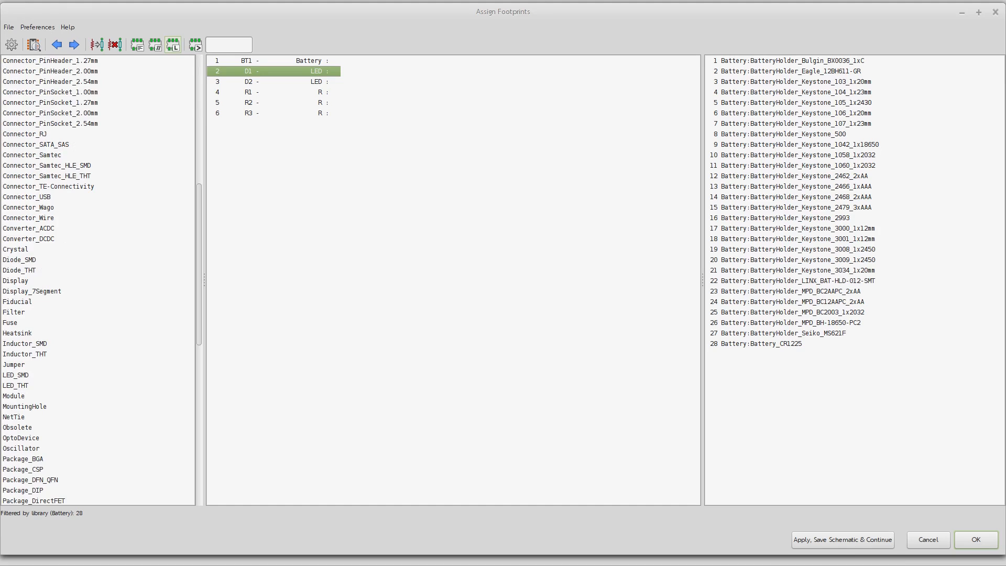
pyautogui.scroll(-3, 85, 265)
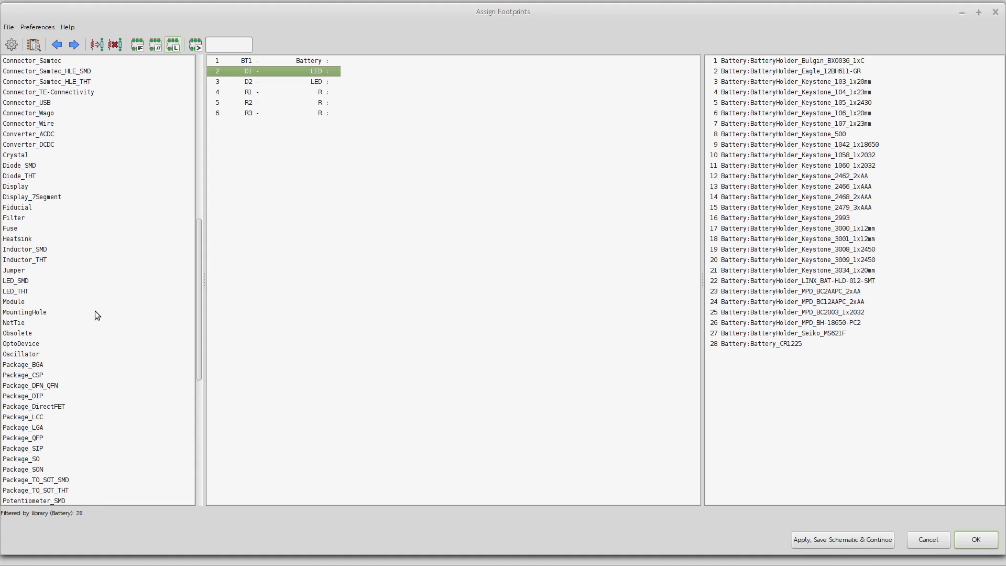
pyautogui.click(16, 292)
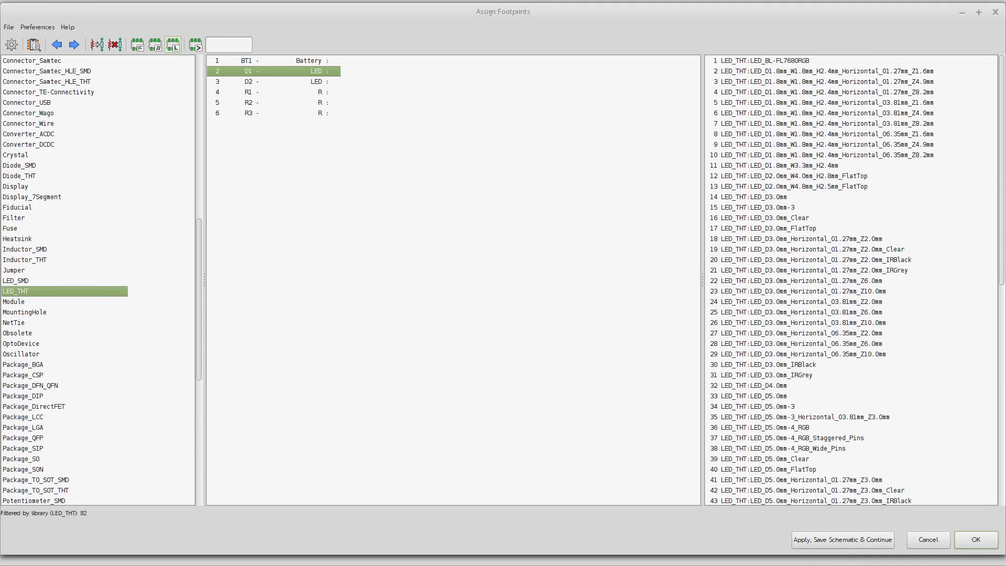
# Preview the LED_Rectangular_W5.0mm_H2.0mm_Horizontal_O1.27mm_Z3.0mm footprint, inspect its pads and outline, and close the preview
pyautogui.click(857, 283)
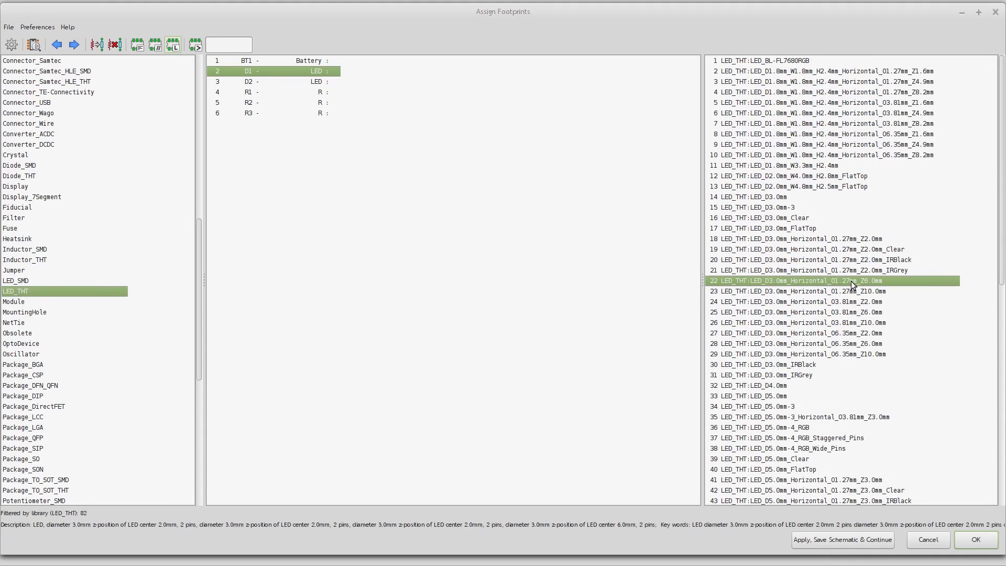
pyautogui.scroll(-4, 840, 274)
pyautogui.scroll(-9, 801, 375)
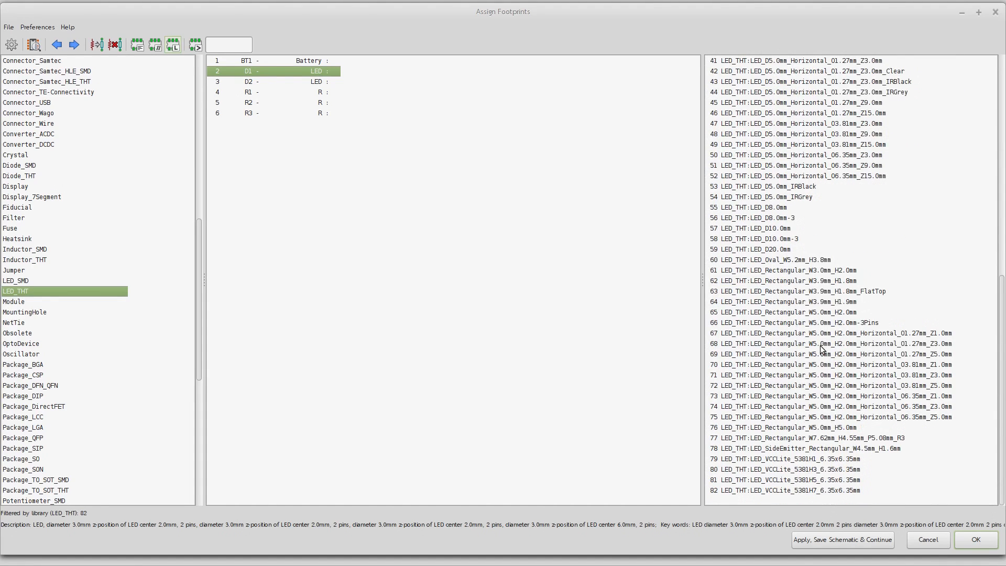
pyautogui.click(820, 346)
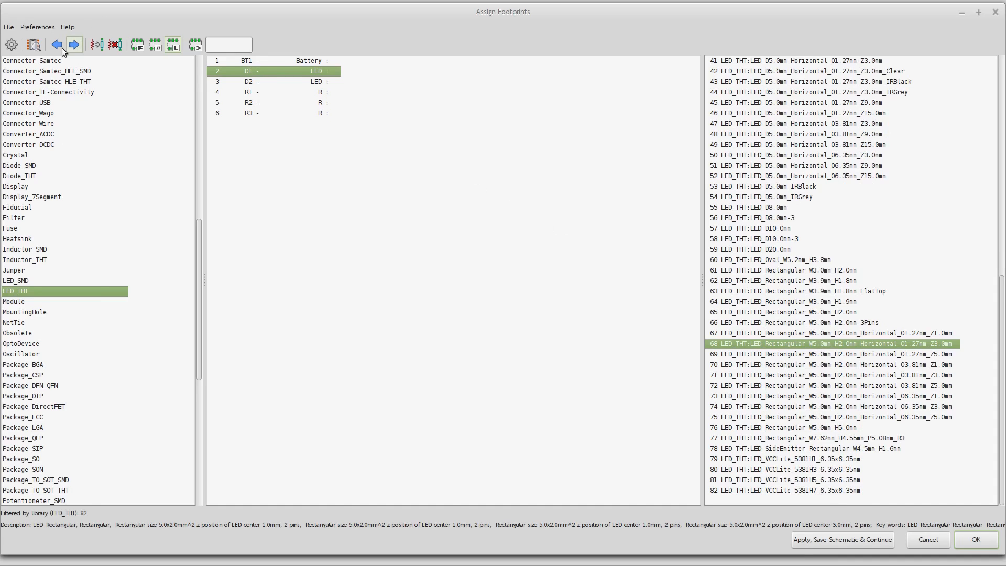
pyautogui.click(34, 45)
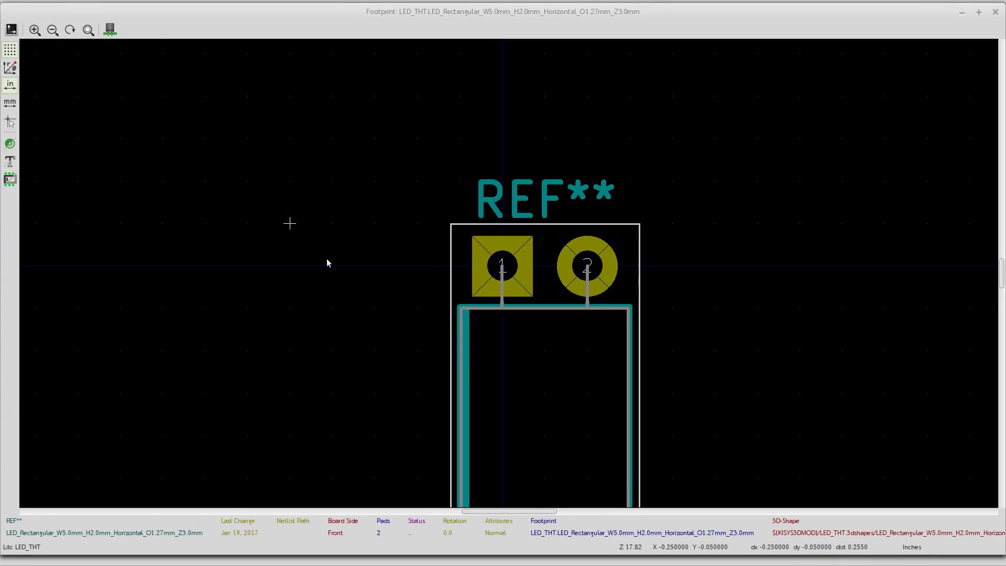
pyautogui.scroll(-5, 590, 319)
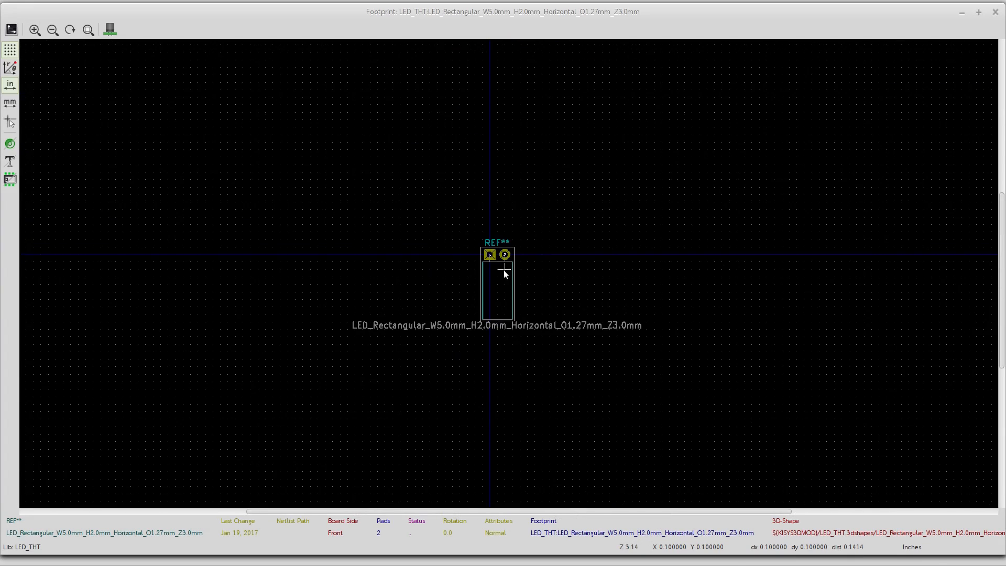
pyautogui.scroll(3, 504, 273)
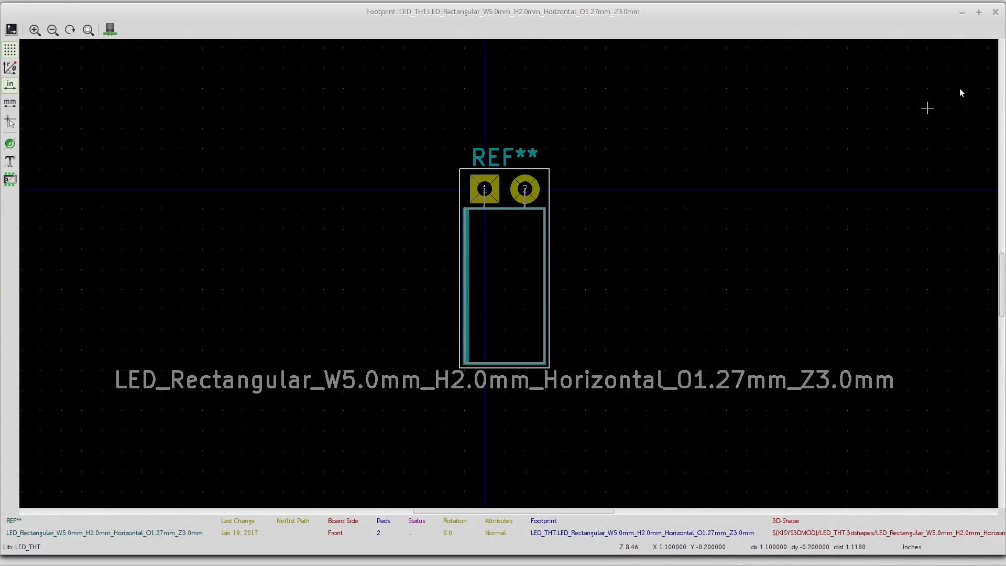
pyautogui.click(995, 12)
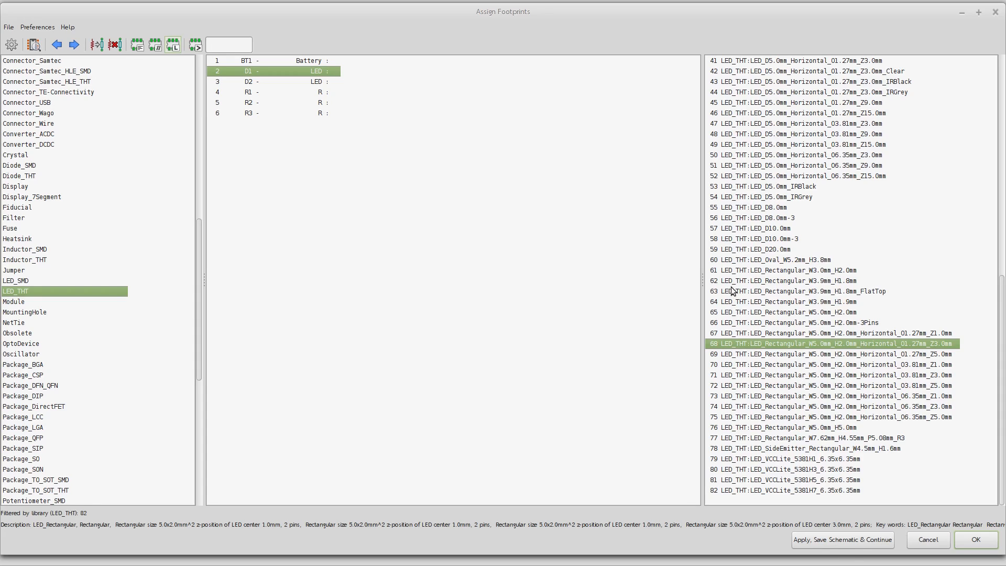
# Preview the LED_D10.0mm-3 footprint, inspect its pad layout, and close the preview
pyautogui.click(756, 239)
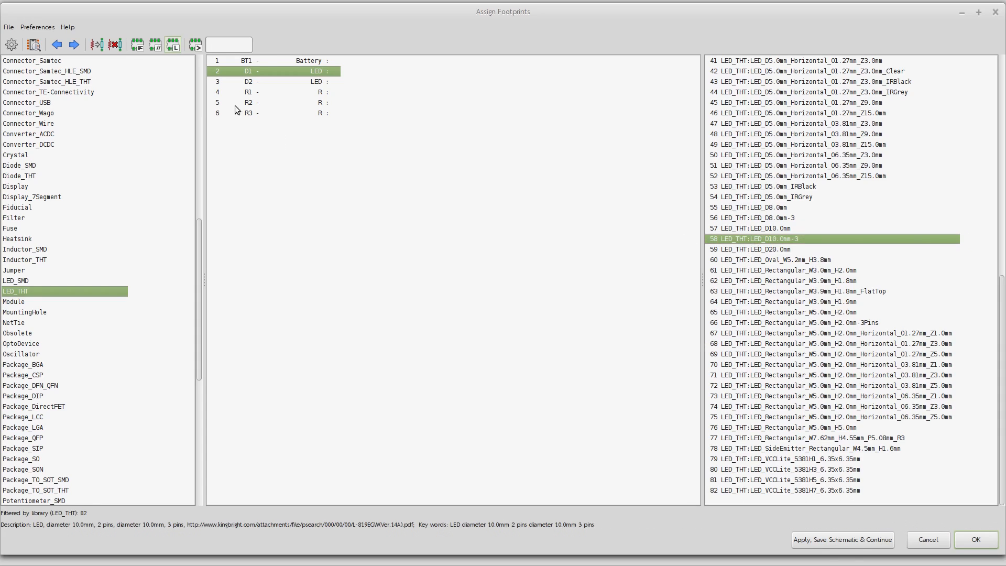
pyautogui.click(29, 47)
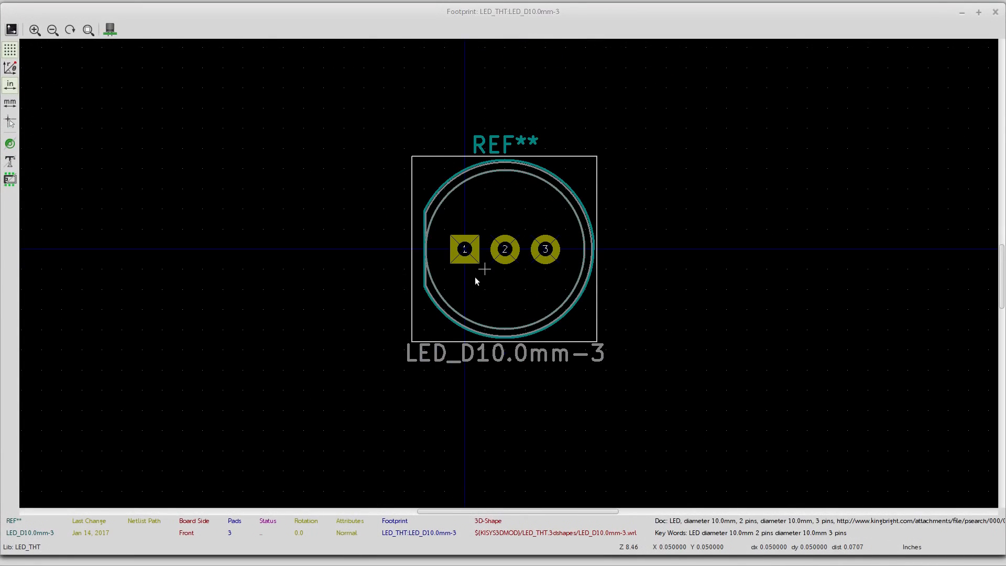
pyautogui.moveTo(466, 242); pyautogui.dragTo(510, 263, button='middle')
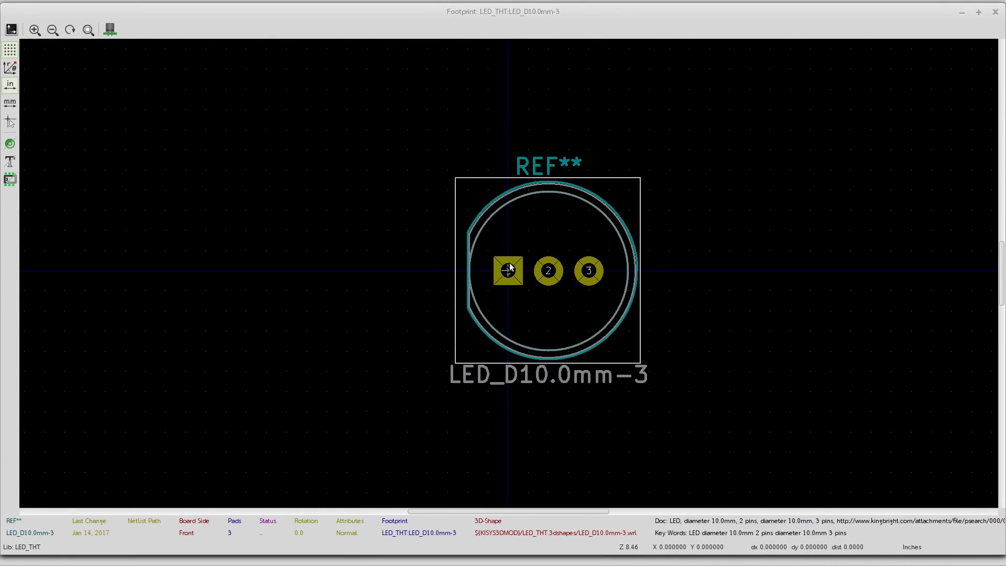
pyautogui.click(994, 12)
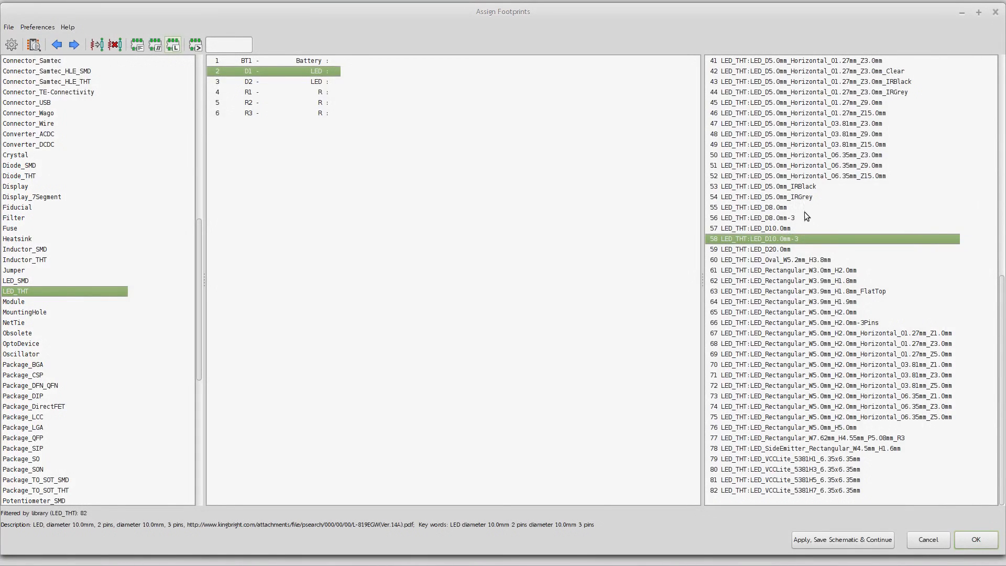
# Preview the LED_D5.0mm_Clear footprint, inspect its pads and outline, and close the preview
pyautogui.click(789, 155)
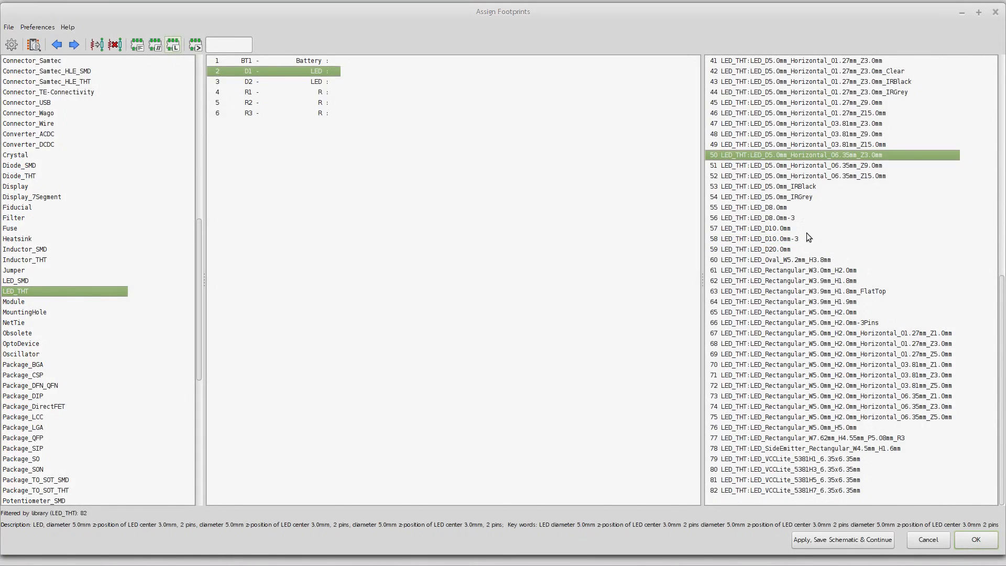
pyautogui.scroll(3, 806, 233)
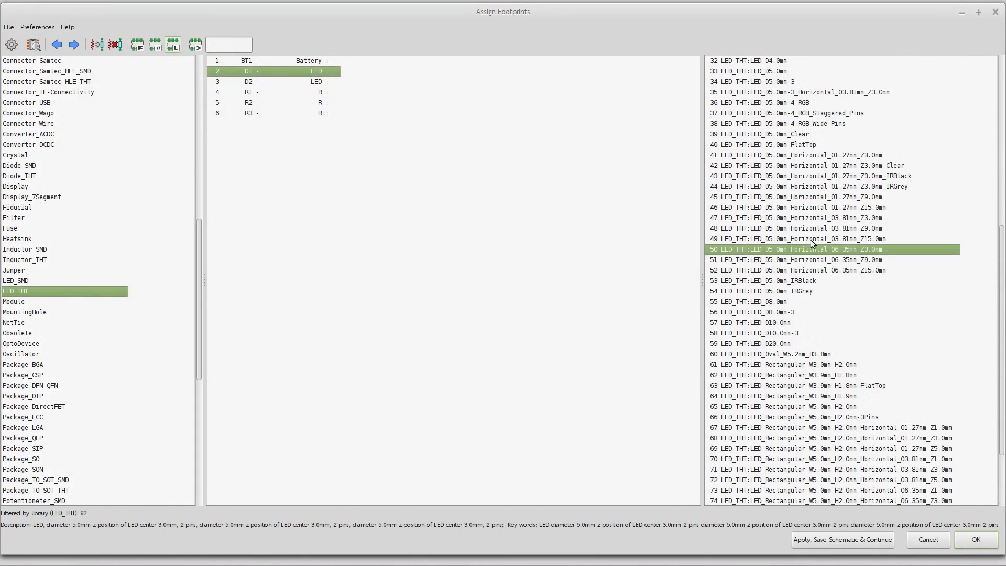
pyautogui.click(781, 136)
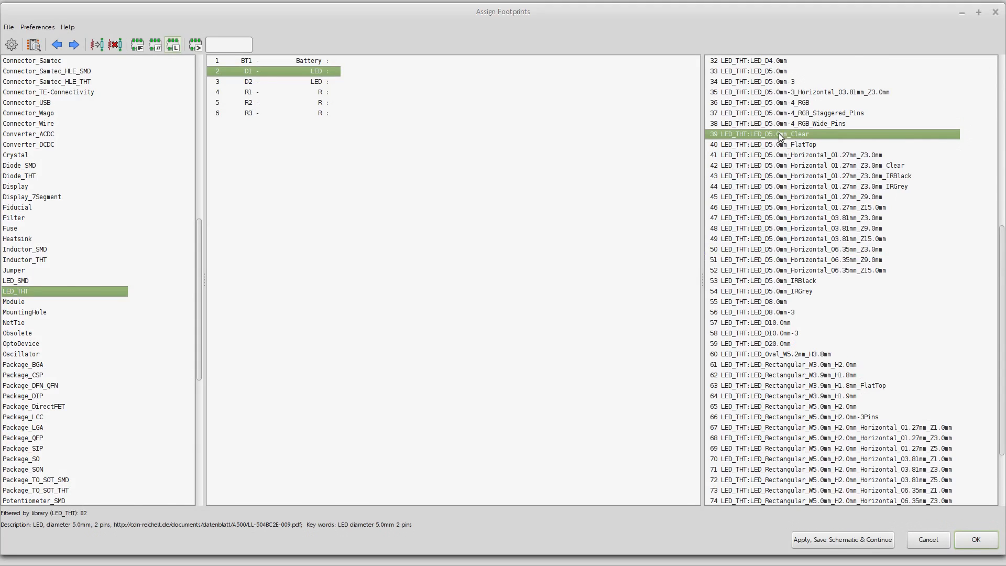
pyautogui.click(33, 45)
pyautogui.scroll(-2, 451, 285)
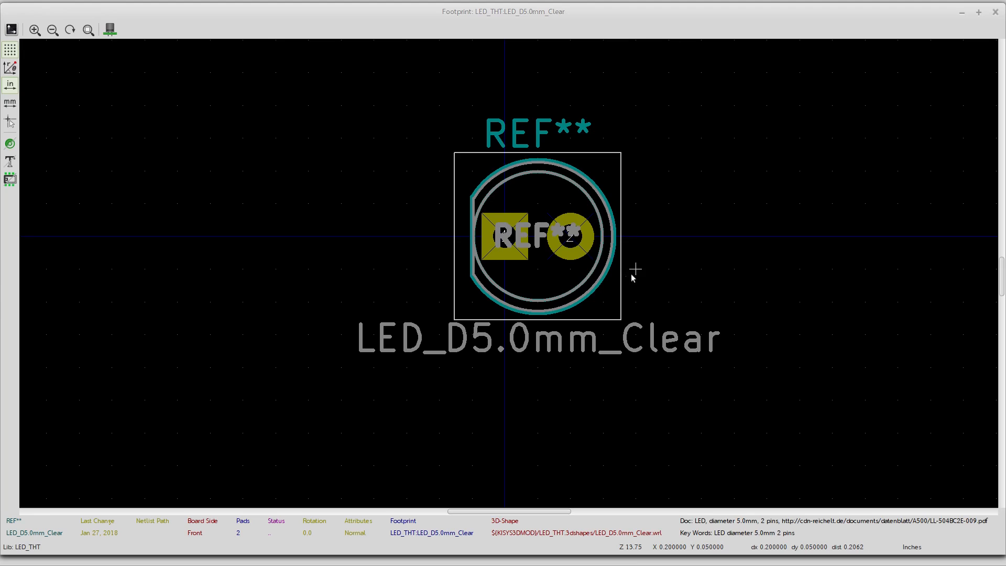
pyautogui.click(995, 12)
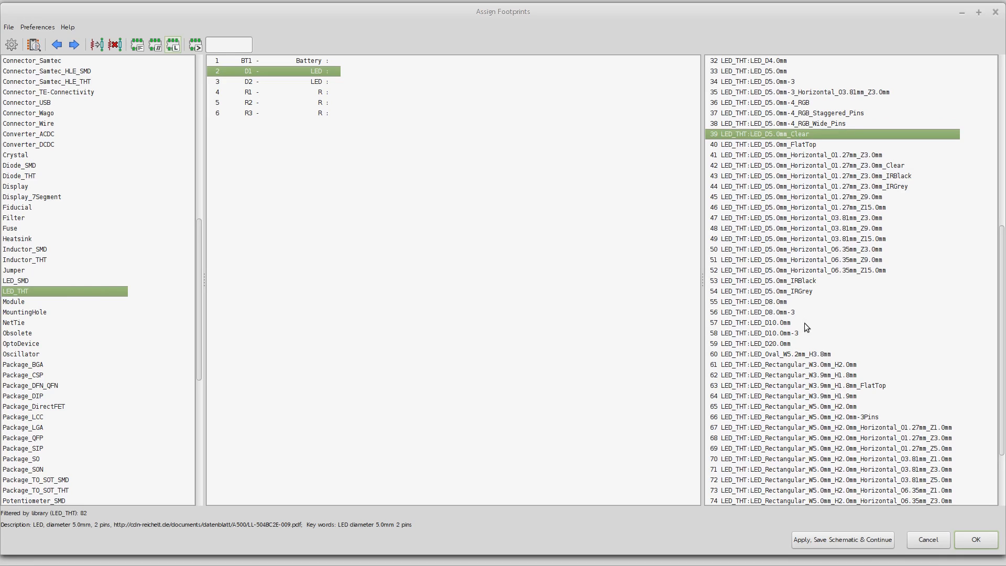
pyautogui.click(311, 93)
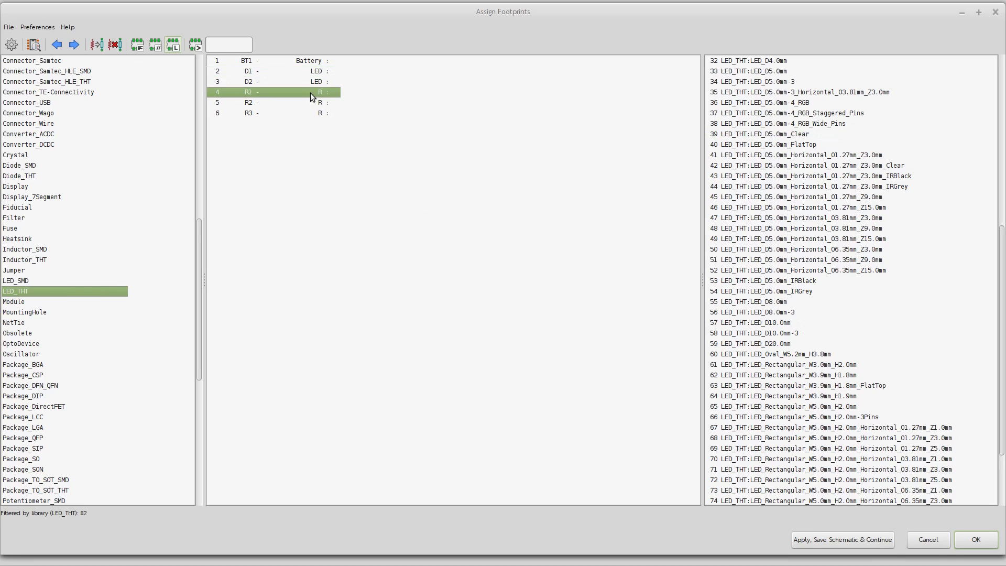
pyautogui.click(311, 82)
pyautogui.click(312, 92)
pyautogui.click(297, 104)
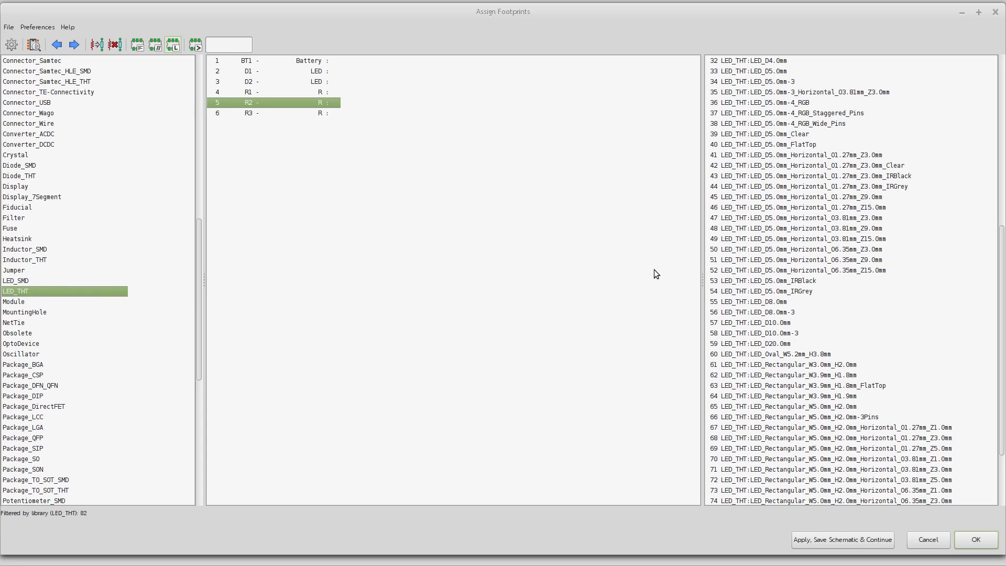
# List the TerminalBlock library's footprints and select battery BT1 as the component to assign
pyautogui.press('Down')
pyautogui.press('Down')
pyautogui.press('Down')
pyautogui.press('Down')
pyautogui.press('Down')
pyautogui.press('Down')
pyautogui.press('Down')
pyautogui.press('Down')
pyautogui.press('Down')
pyautogui.press('Down')
pyautogui.press('Down')
pyautogui.press('Down')
pyautogui.press('Down')
pyautogui.press('Down')
pyautogui.press('Down')
pyautogui.press('Down')
pyautogui.press('Down')
pyautogui.press('Down')
pyautogui.press('Down')
pyautogui.press('Down')
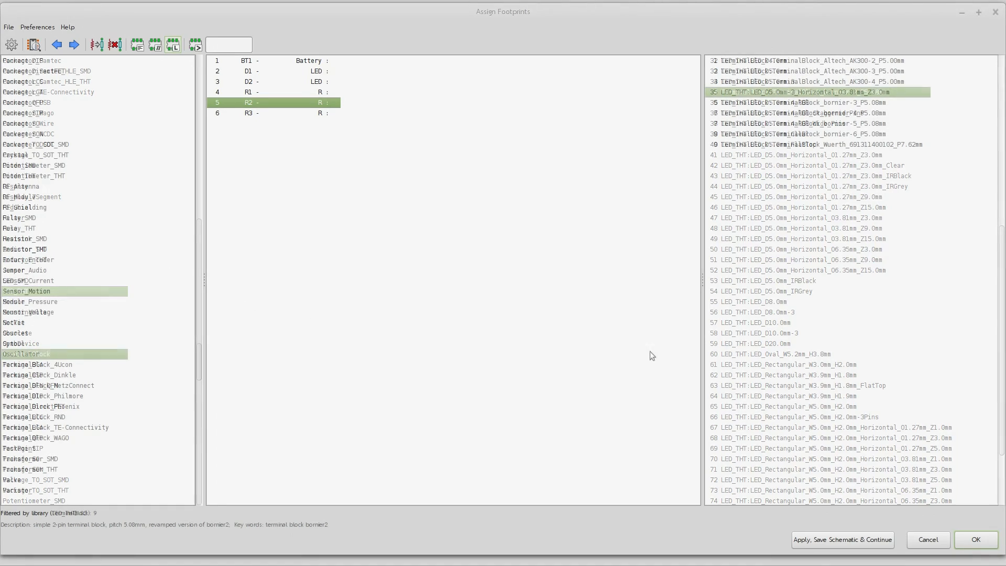
pyautogui.click(322, 60)
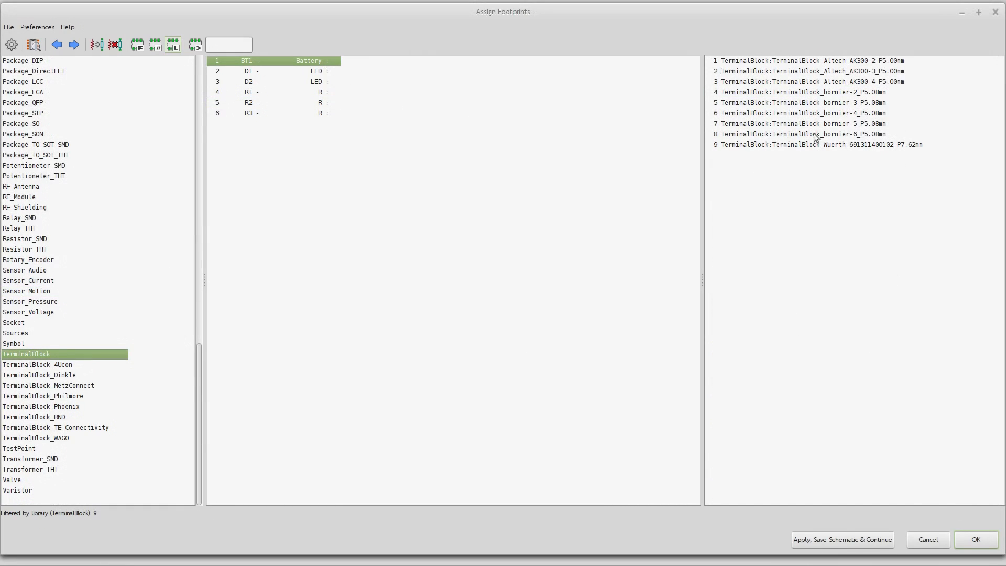
# Preview the TerminalBlock_bornier-2_P5.08mm footprint and assign it to battery BT1
pyautogui.click(815, 92)
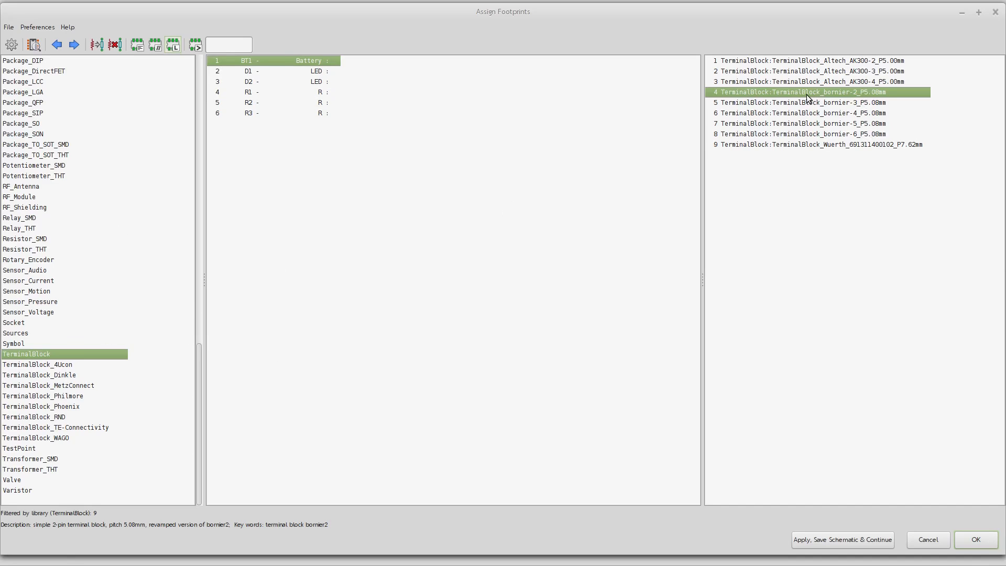
pyautogui.click(33, 45)
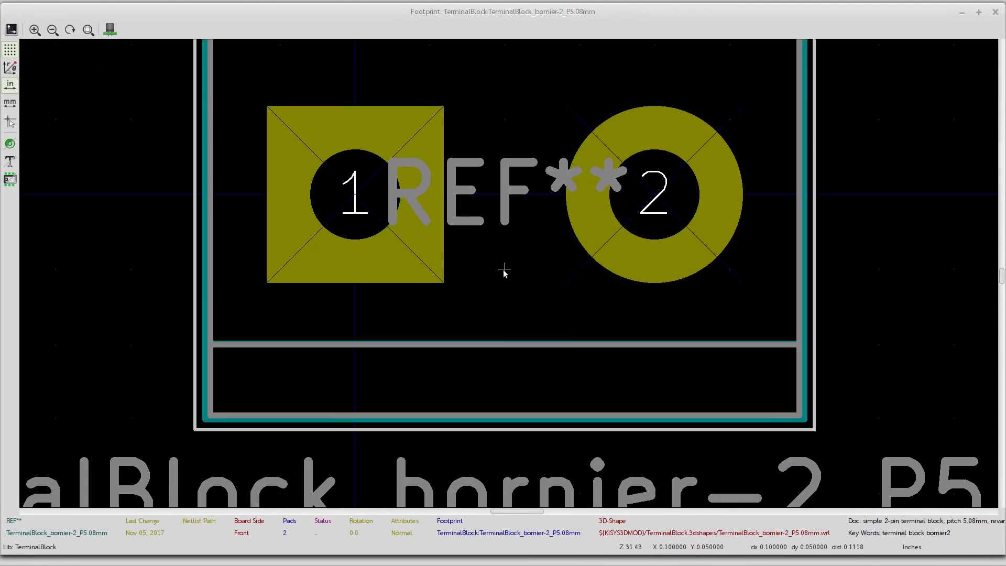
pyautogui.scroll(-3, 500, 270)
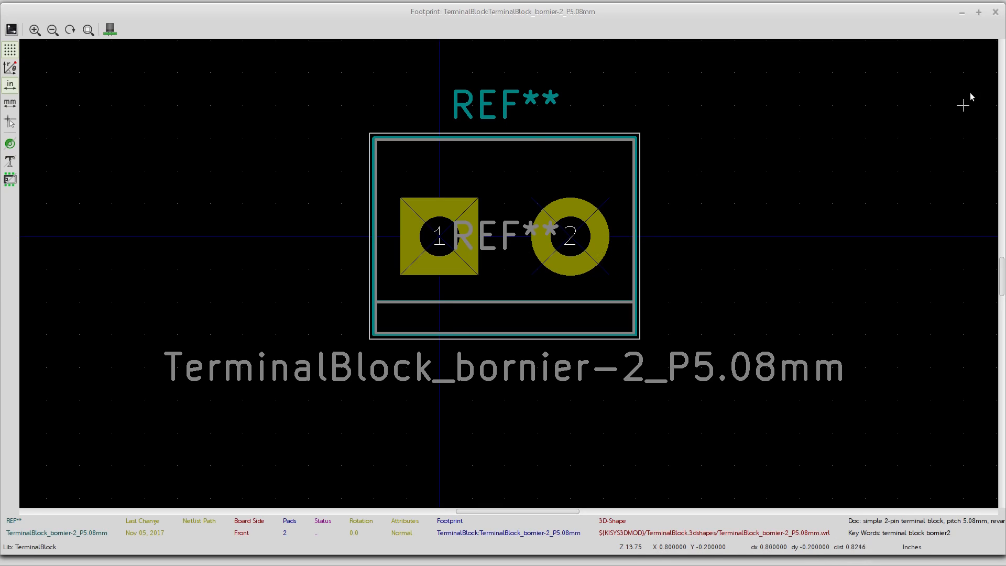
pyautogui.click(995, 11)
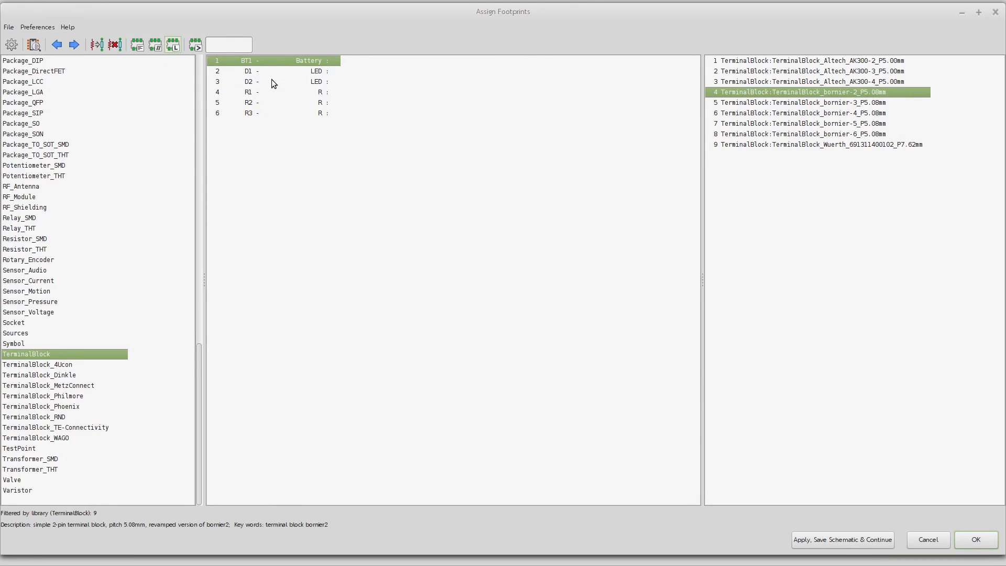
pyautogui.doubleClick(754, 92)
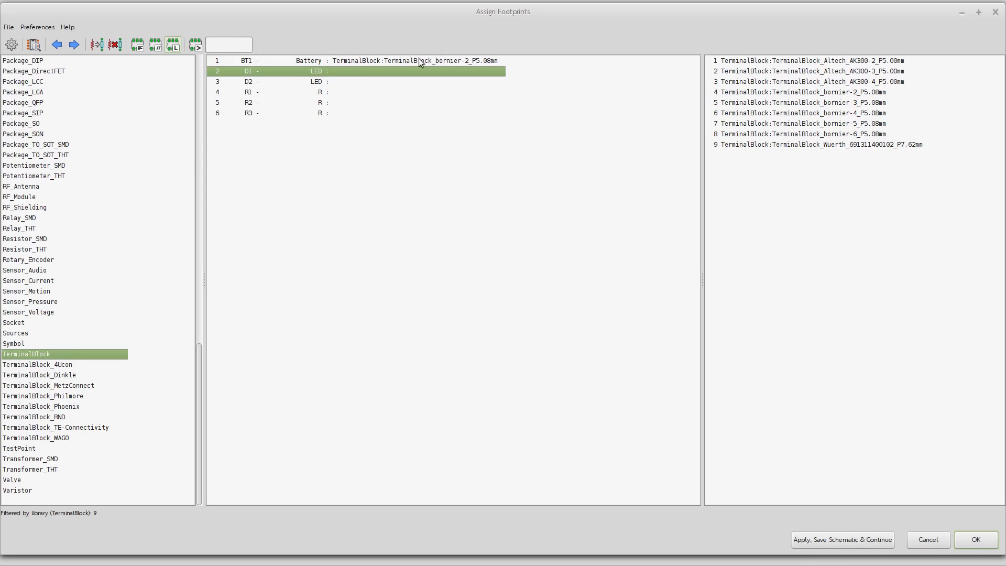
pyautogui.click(284, 64)
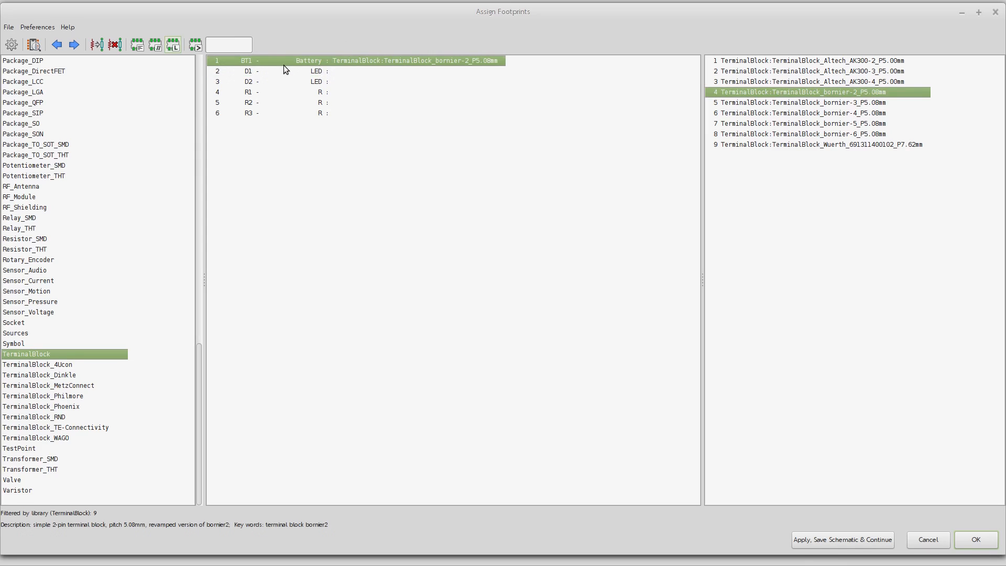
# Select LED D1 as the component to assign and list the LED_THT library's footprints
pyautogui.click(348, 75)
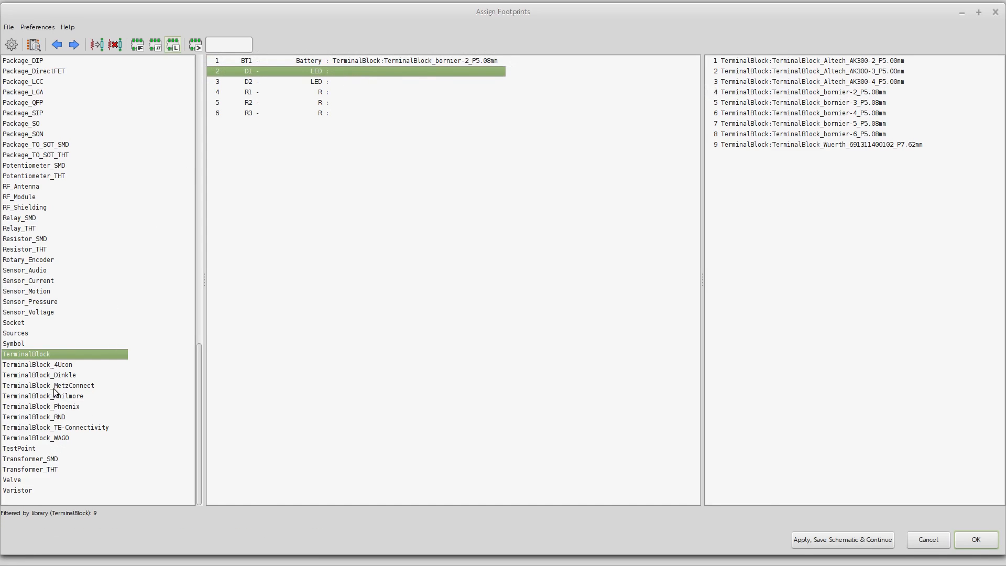
pyautogui.scroll(9, 68, 266)
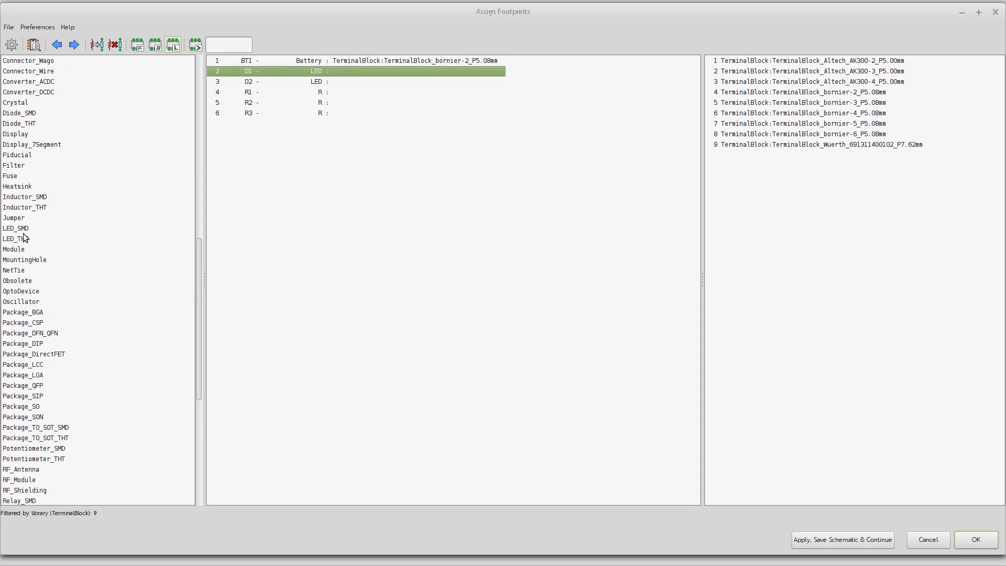
pyautogui.click(24, 239)
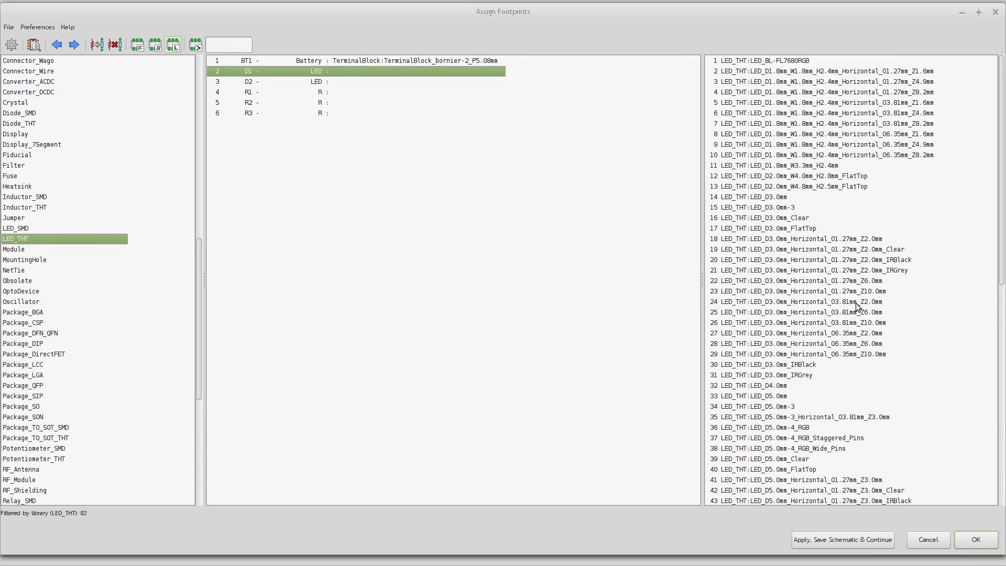
pyautogui.scroll(-2, 856, 304)
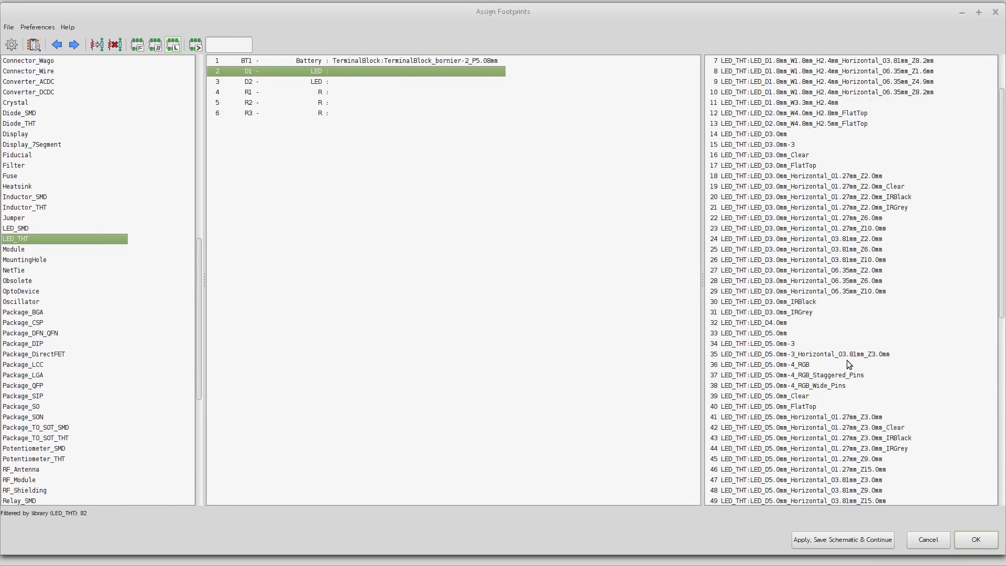
pyautogui.scroll(-3, 859, 348)
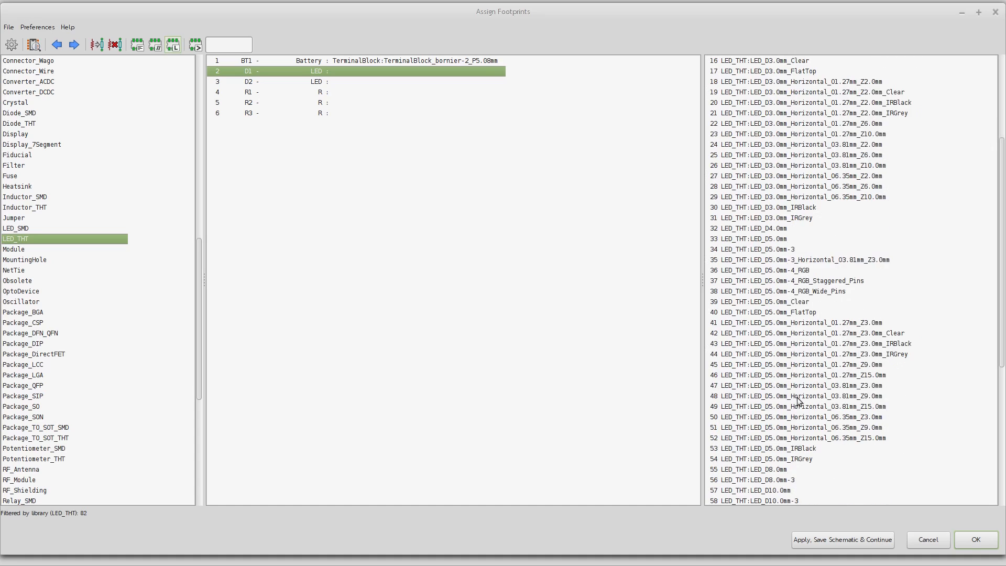
# Preview the LED_D5.0mm_Horizontal_O1.27mm_Z3.0mm_Clear footprint and close the preview
pyautogui.click(884, 332)
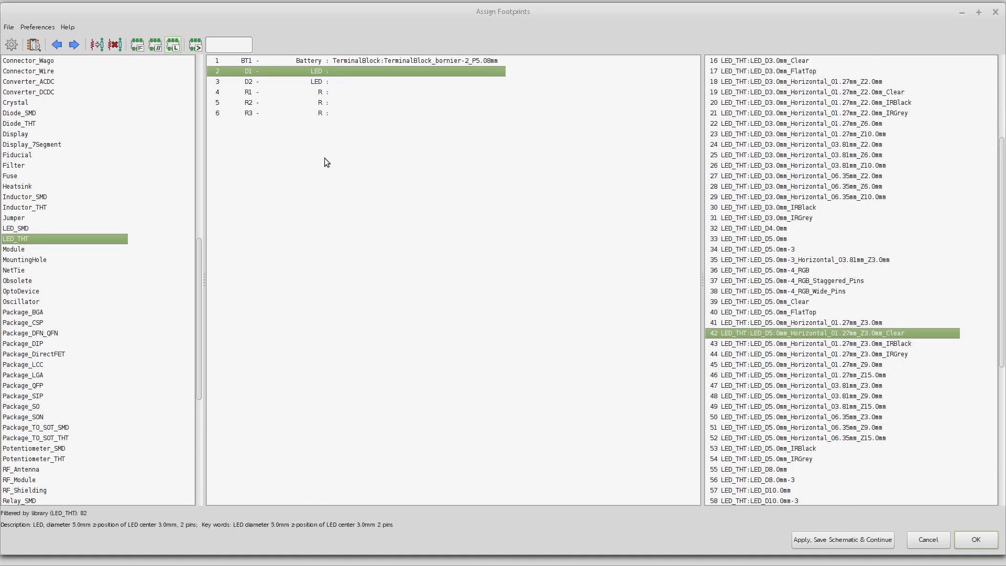
pyautogui.click(34, 45)
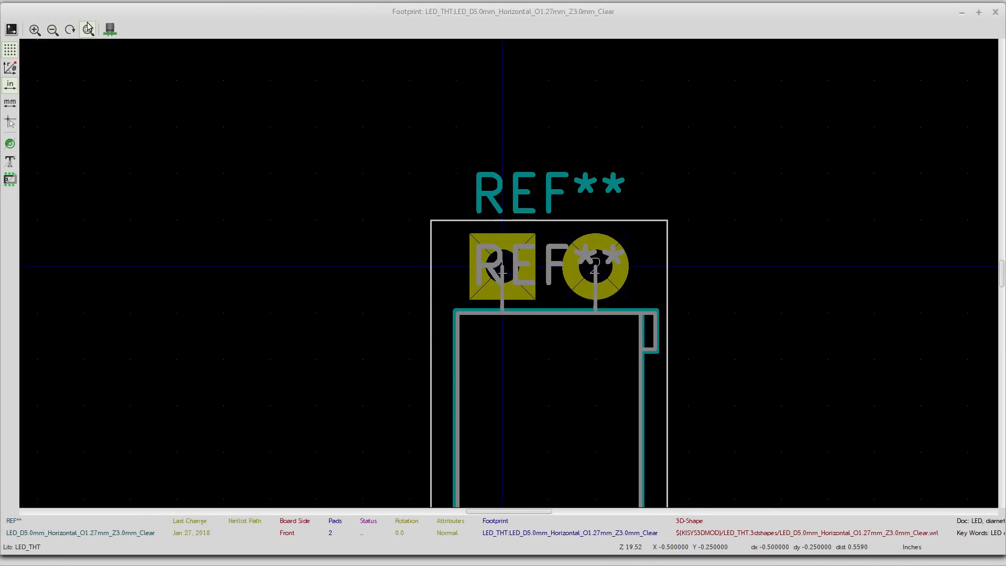
pyautogui.click(995, 12)
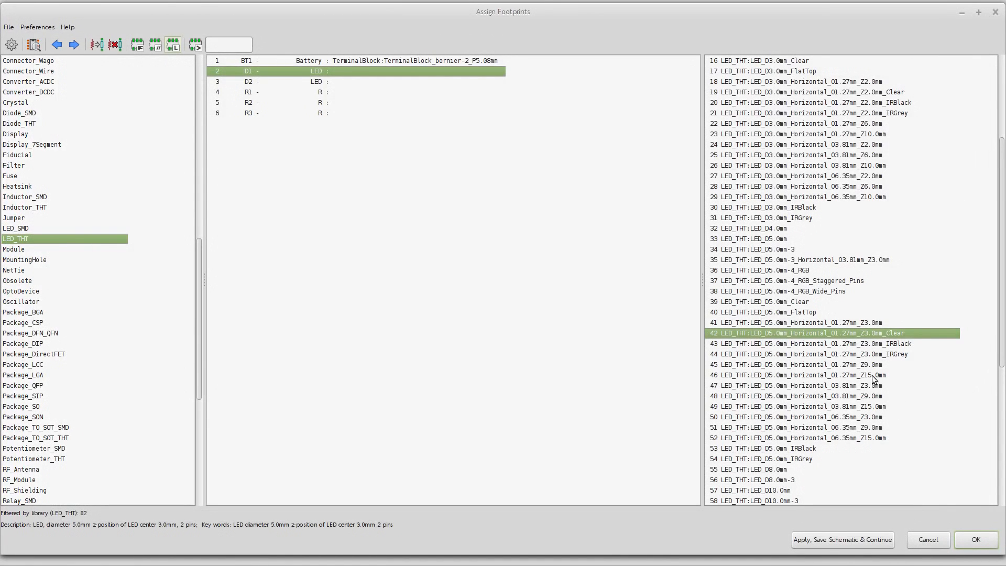
# Preview the LED_D5.0mm_Clear footprint and assign it to both LEDs, D1 and D2
pyautogui.click(763, 303)
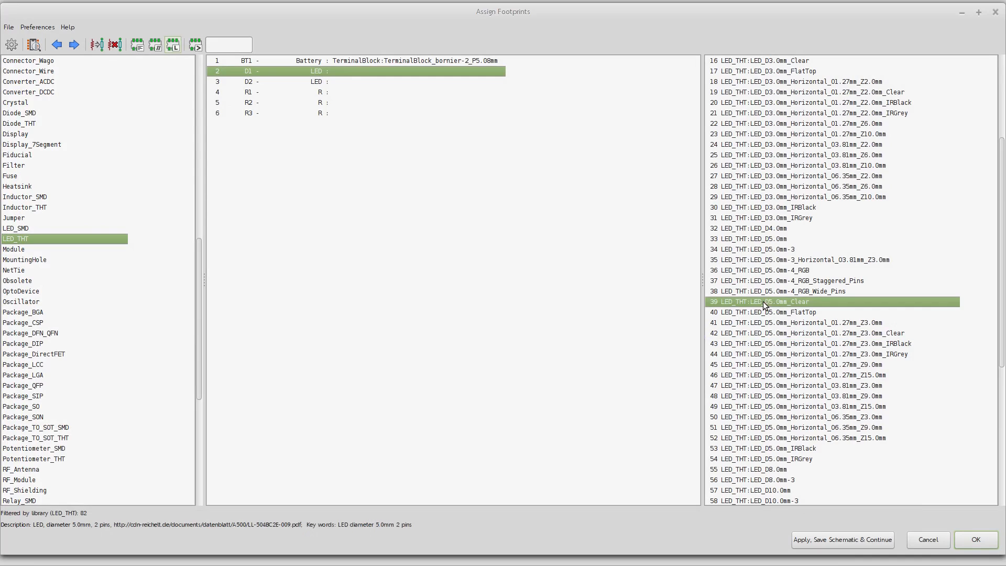
pyautogui.click(31, 49)
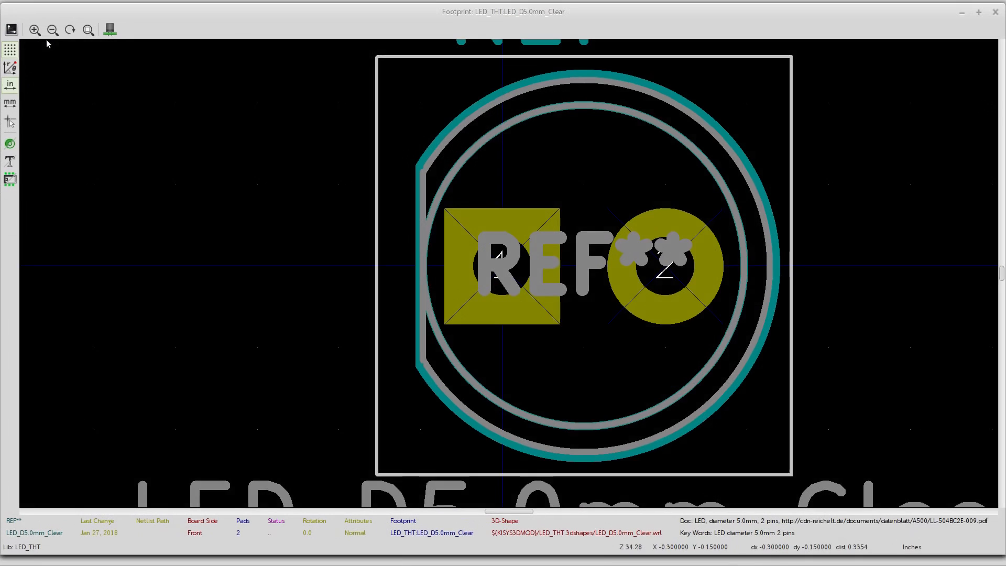
pyautogui.click(995, 13)
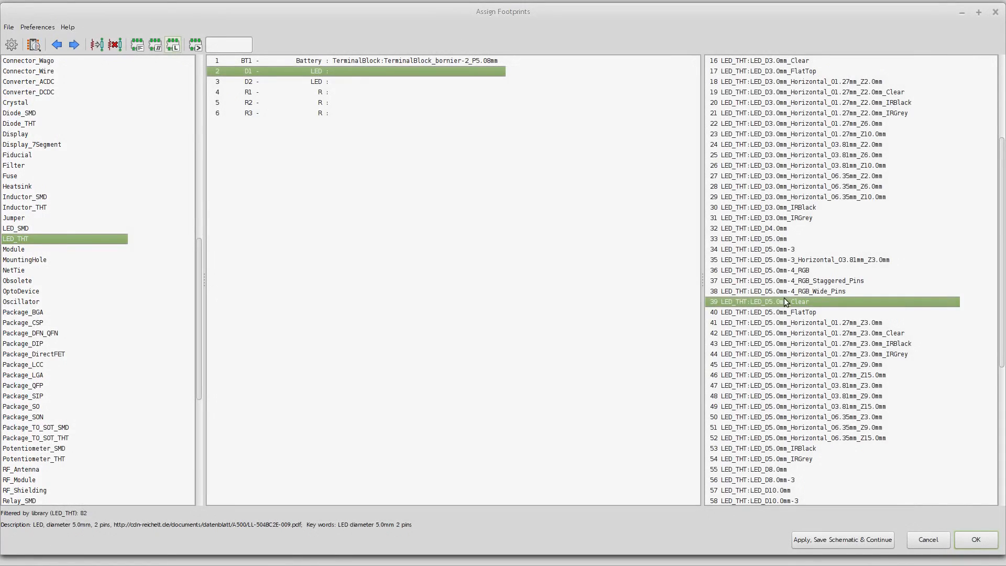
pyautogui.doubleClick(778, 300)
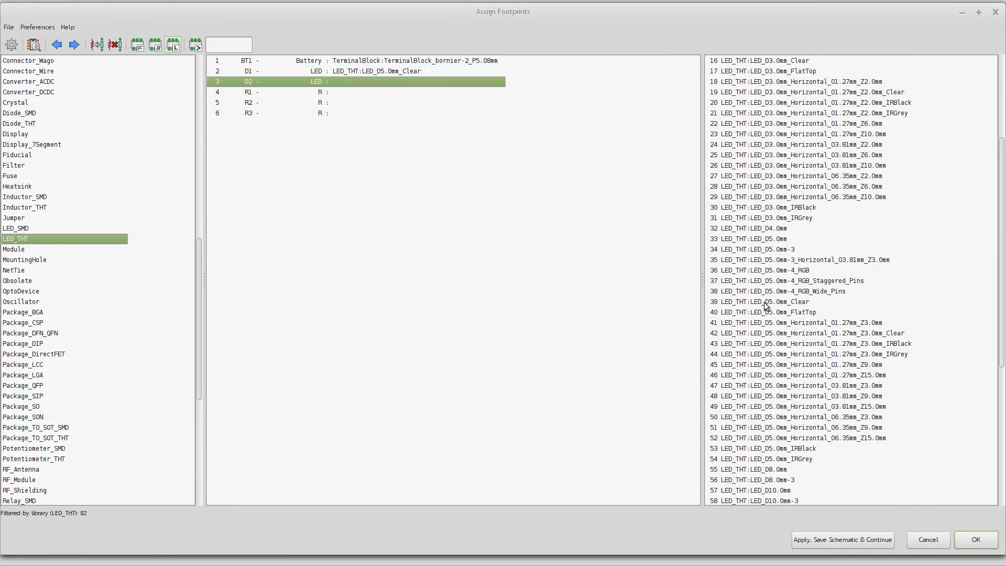
pyautogui.doubleClick(765, 304)
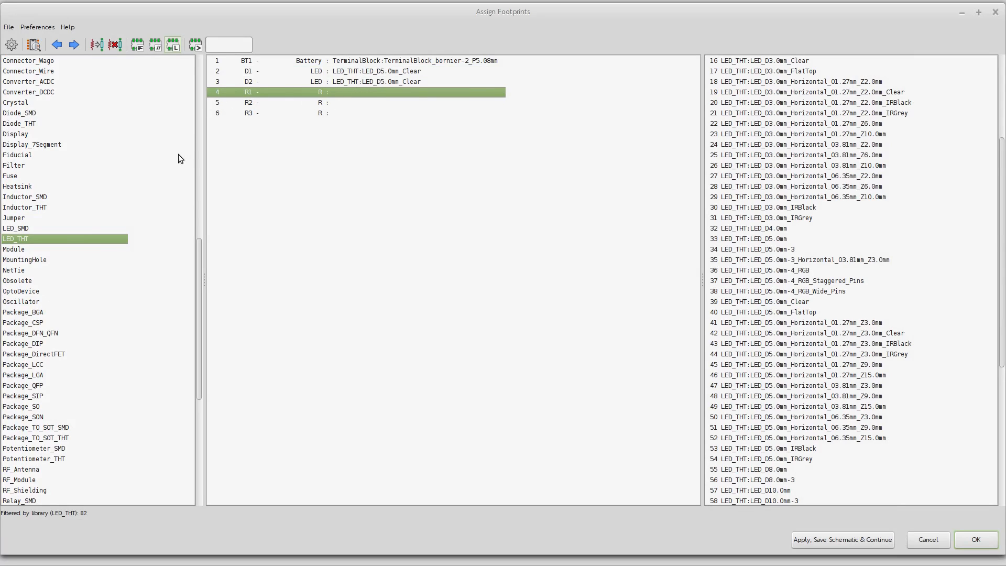
# List the Resistor_THT library's footprints for resistor R1
pyautogui.click(34, 206)
pyautogui.scroll(5, 81, 266)
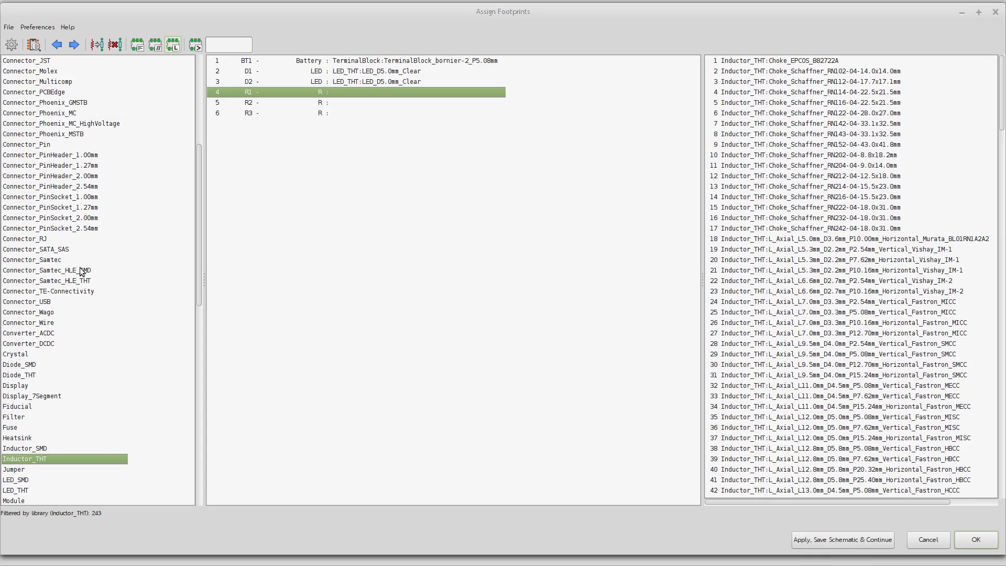
pyautogui.scroll(-5, 80, 282)
pyautogui.scroll(-4, 85, 277)
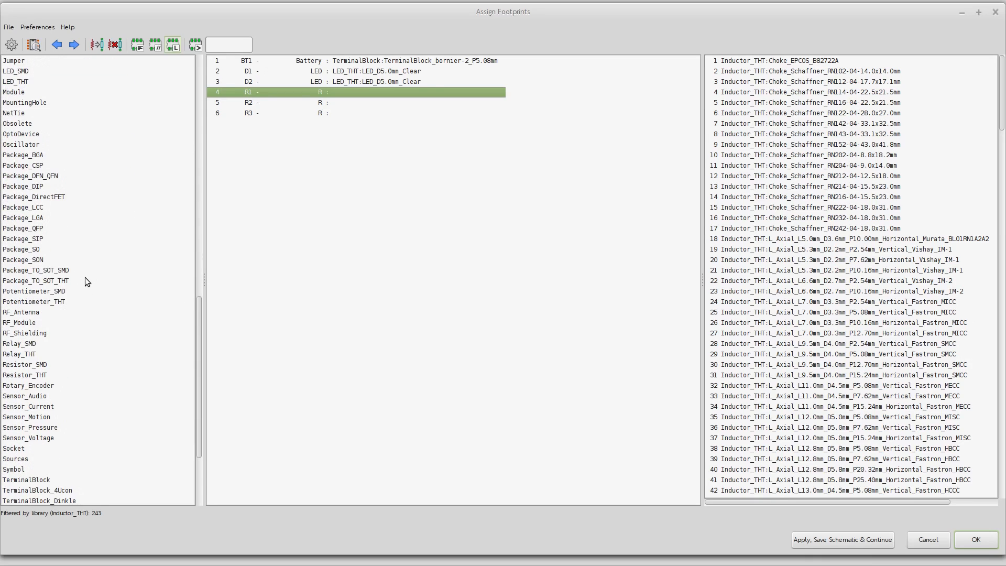
pyautogui.click(37, 378)
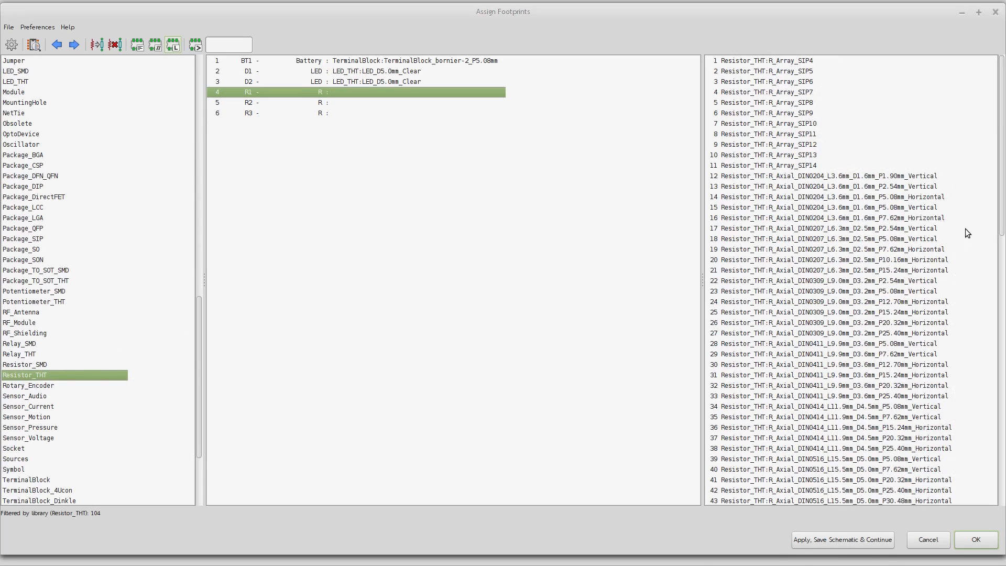
# Preview the R_Axial_DIN0414_L11.9mm_D4.5mm_P5.08mm_Vertical footprint and inspect its pads and outline
pyautogui.scroll(-3, 914, 244)
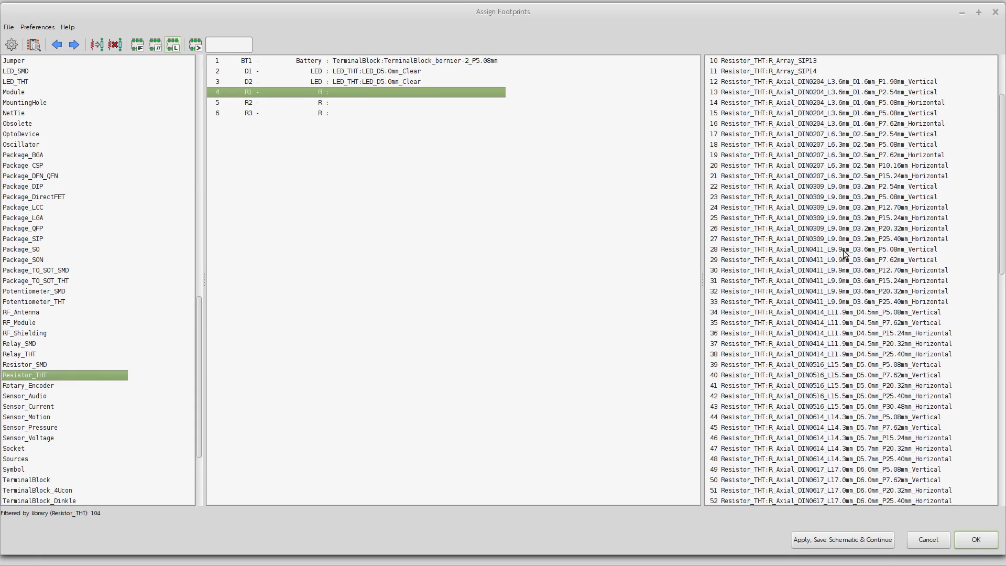
pyautogui.click(803, 313)
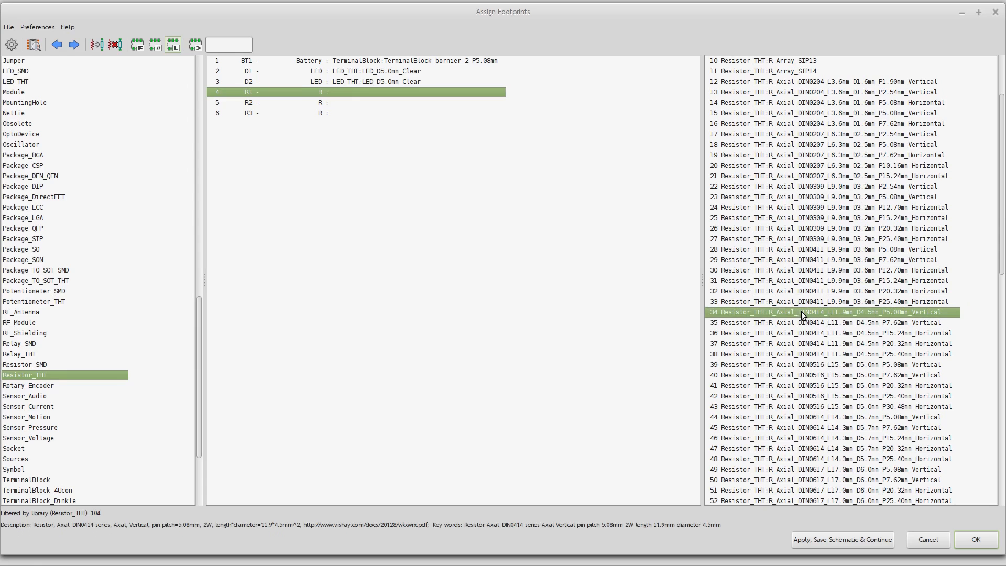
pyautogui.click(36, 48)
pyautogui.scroll(2, 291, 263)
pyautogui.scroll(-6, 503, 272)
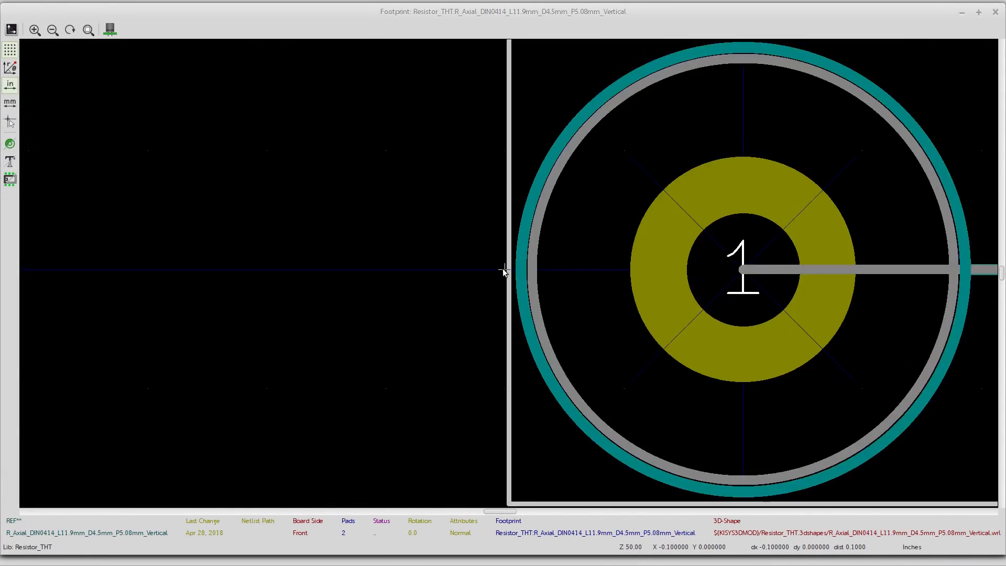
pyautogui.scroll(2, 563, 258)
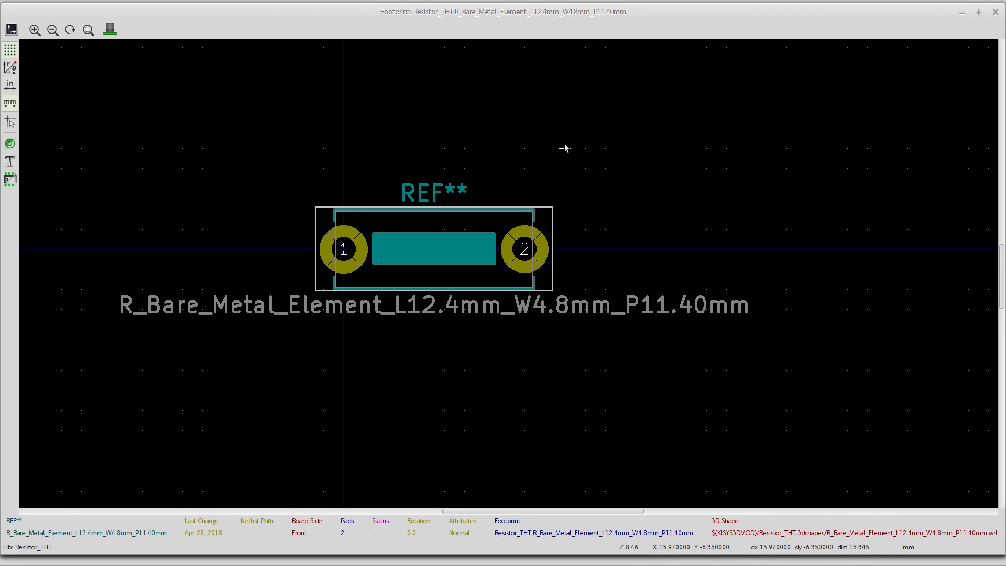
# Check dimensions in the R_Bare_Metal_Element_L12.4mm_W4.8mm_P11.40mm preview by resetting the relative coordinates, and close the preview
pyautogui.press('space')
pyautogui.press('space')
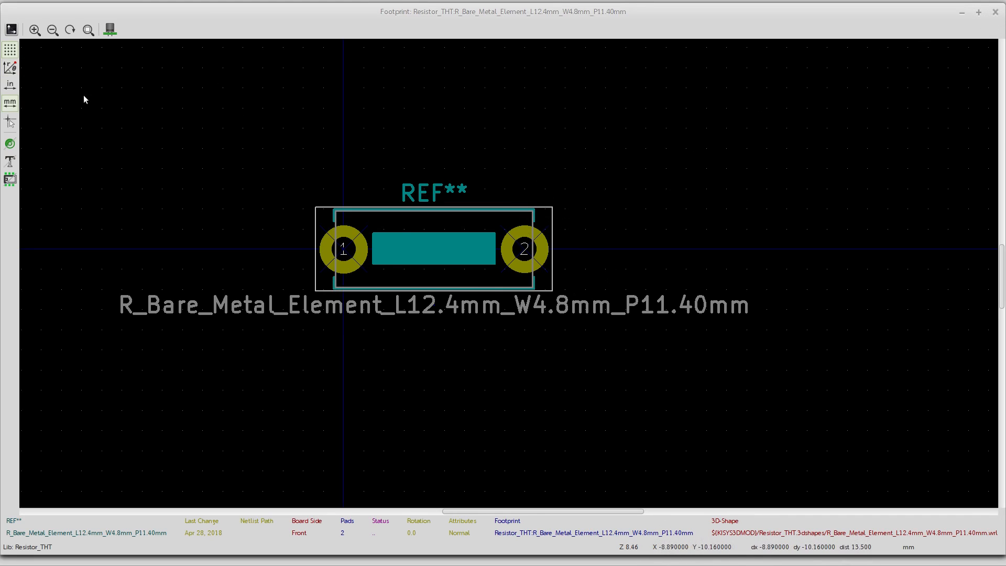
pyautogui.click(995, 11)
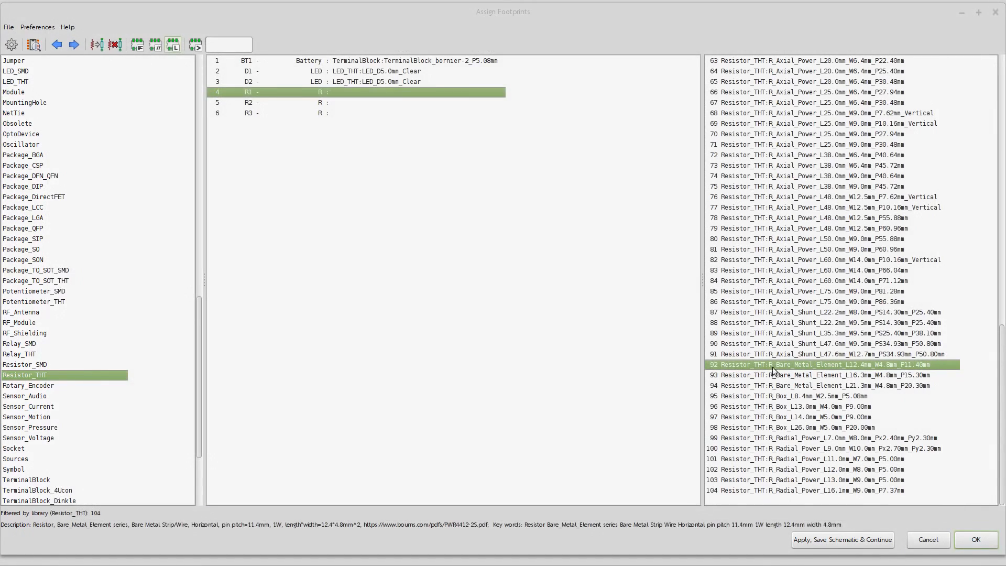
# Assign the R_Bare_Metal_Element_L12.4mm_W4.8mm_P11.40mm footprint to resistors R1, R2 and R3
pyautogui.doubleClick(769, 366)
pyautogui.doubleClick(769, 367)
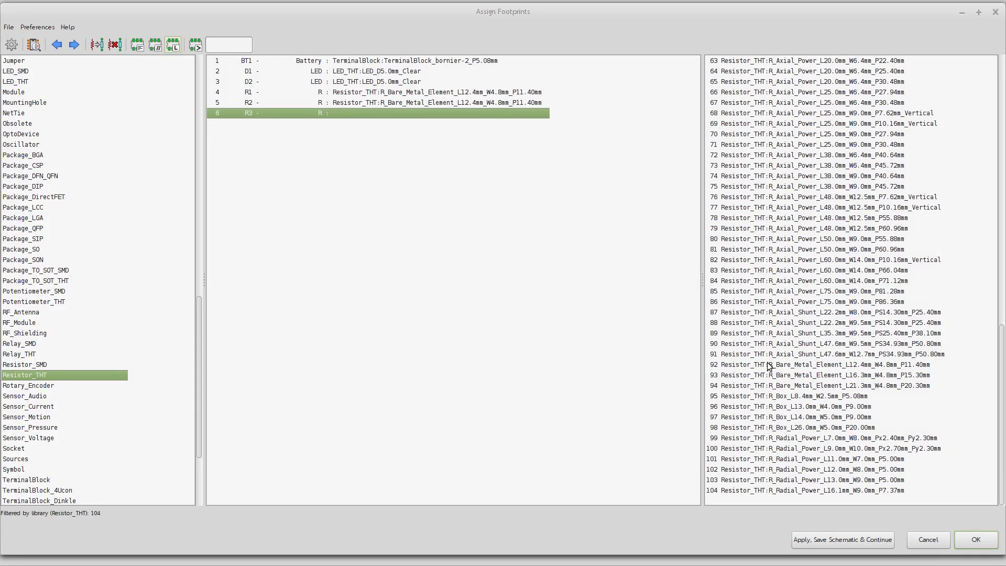
pyautogui.doubleClick(769, 366)
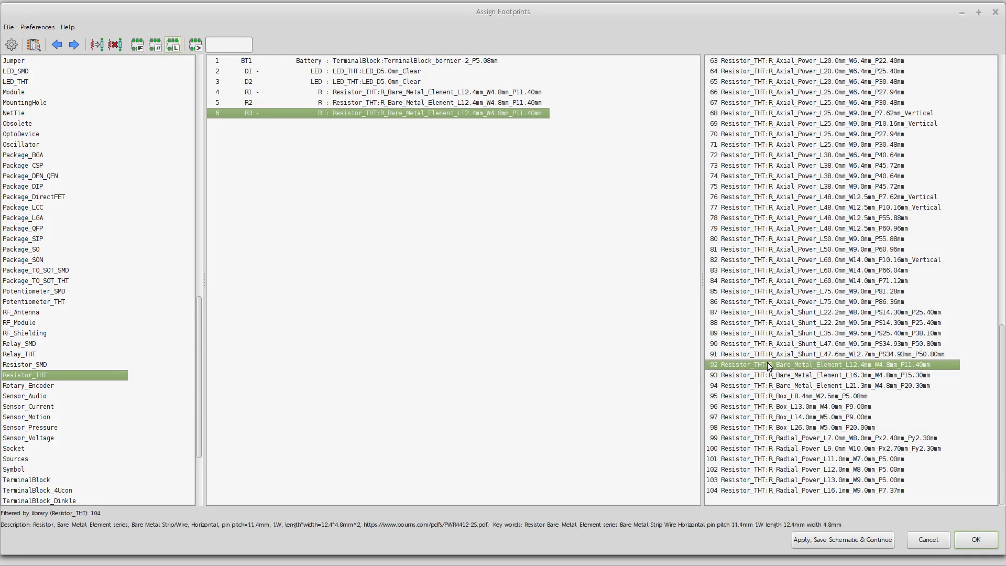
pyautogui.click(321, 134)
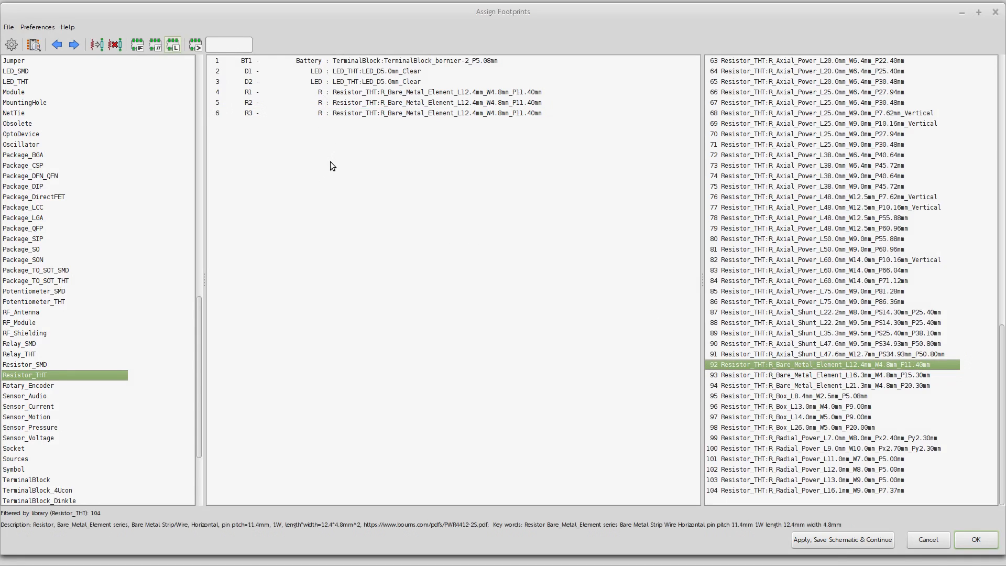
# Apply the footprint assignments, save the schematic and return to the schematic editor
pyautogui.doubleClick(263, 15)
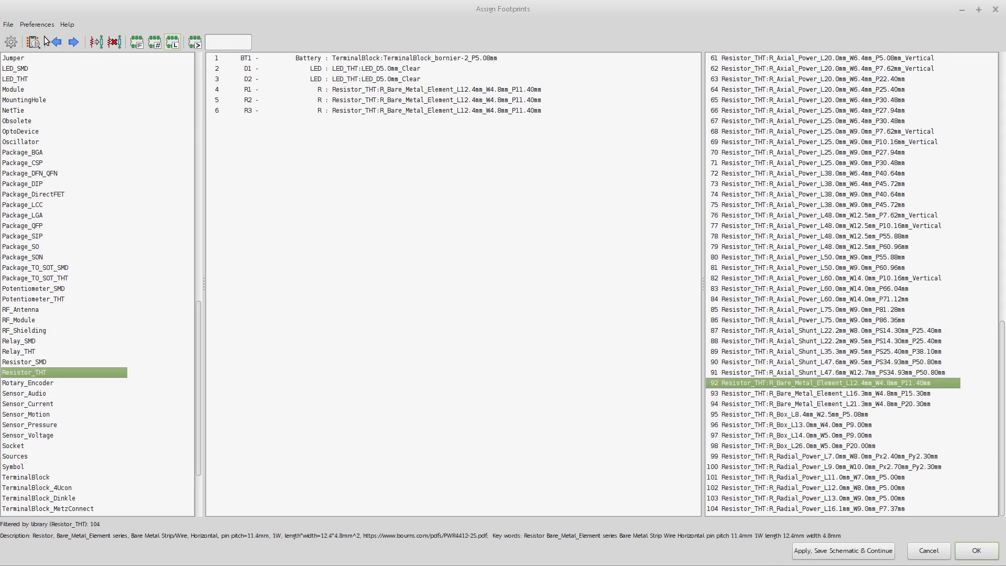
pyautogui.click(9, 25)
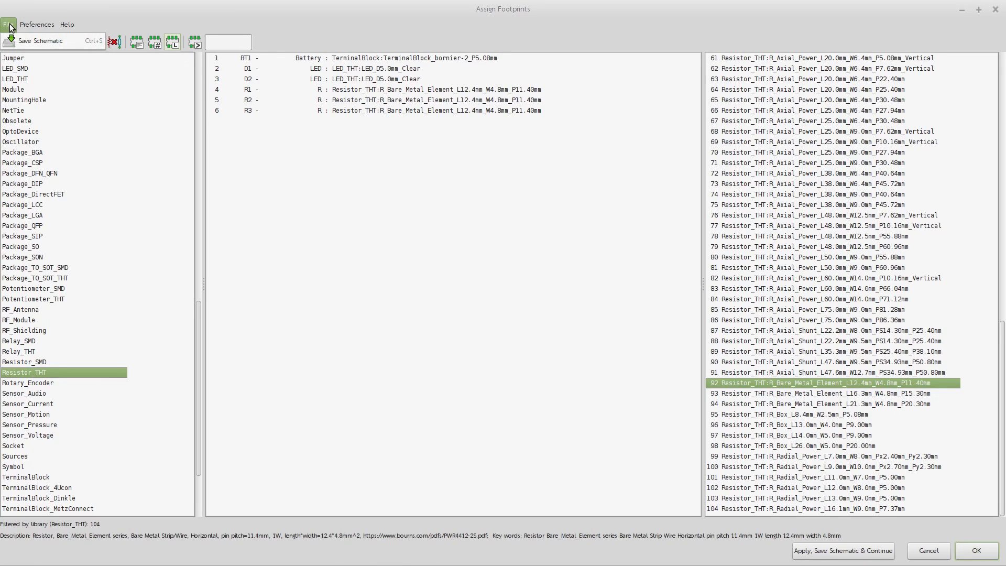
pyautogui.click(144, 11)
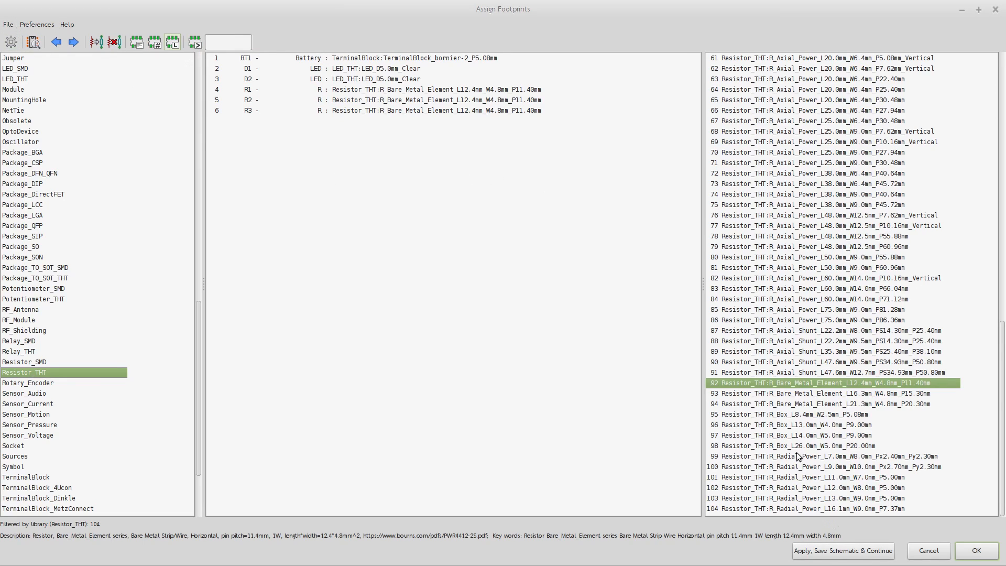
pyautogui.click(849, 553)
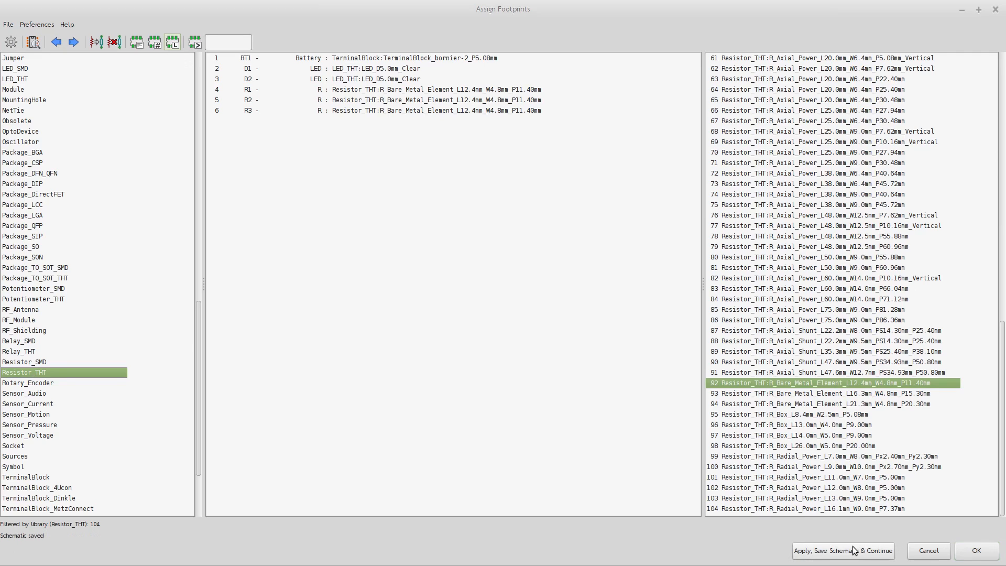
pyautogui.click(976, 550)
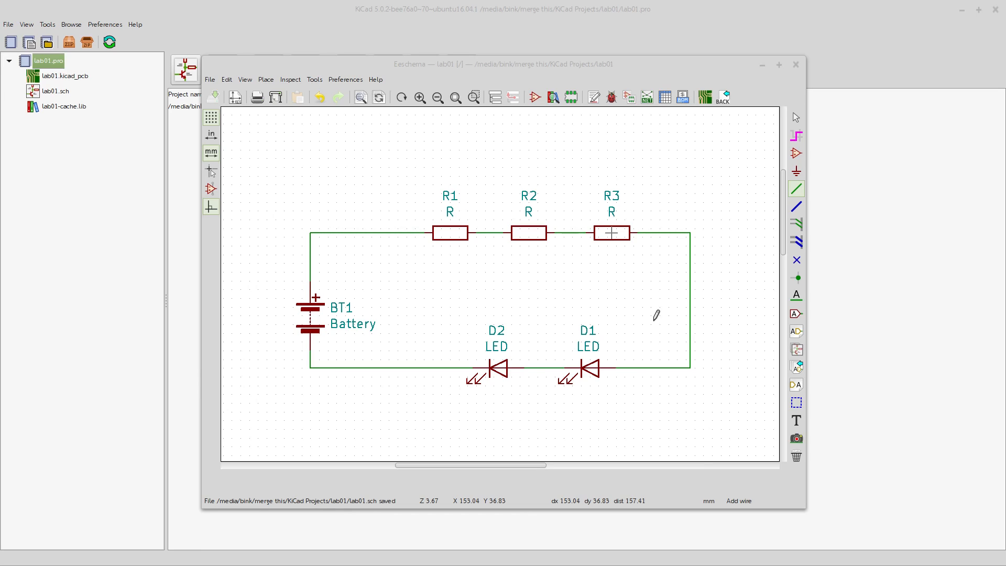
# Generate a Pcbnew netlist in the default format and save it as lab01.net in the lab01 project folder
pyautogui.click(647, 98)
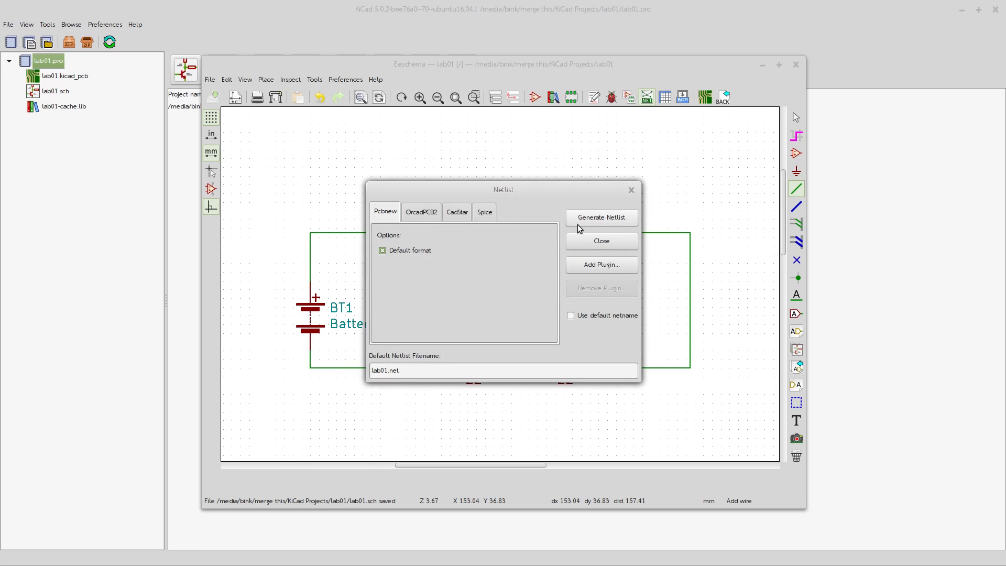
pyautogui.moveTo(525, 189); pyautogui.dragTo(555, 165)
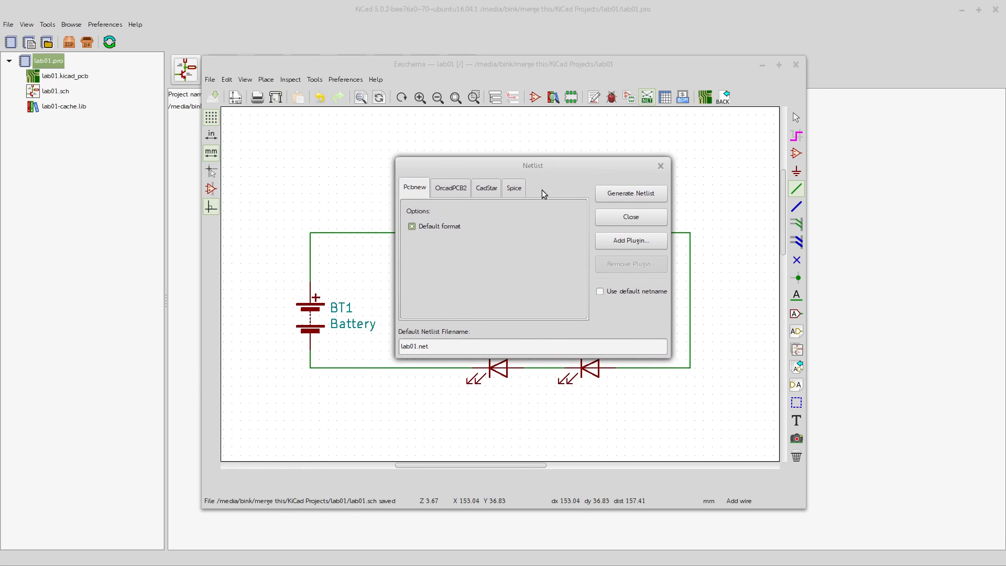
pyautogui.click(649, 195)
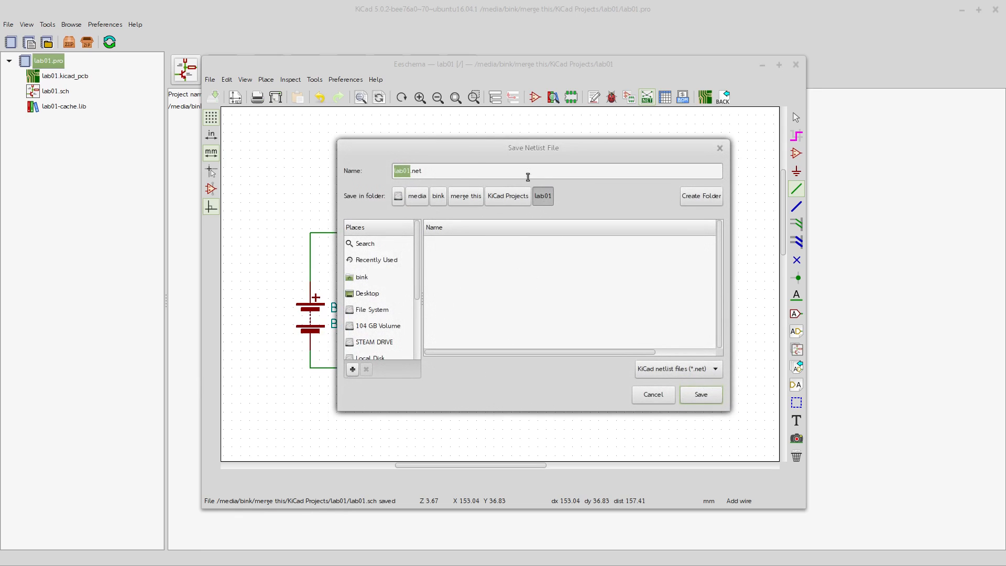
pyautogui.click(705, 398)
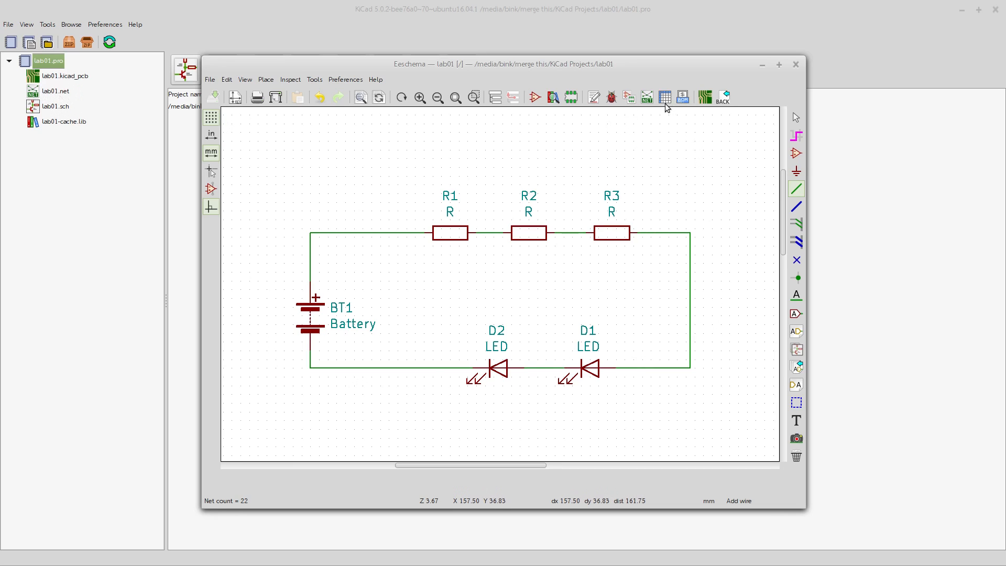
# Regenerate the Pcbnew netlist over the existing lab01.net in the lab01 folder and close the schematic editor
pyautogui.click(647, 99)
pyautogui.click(631, 197)
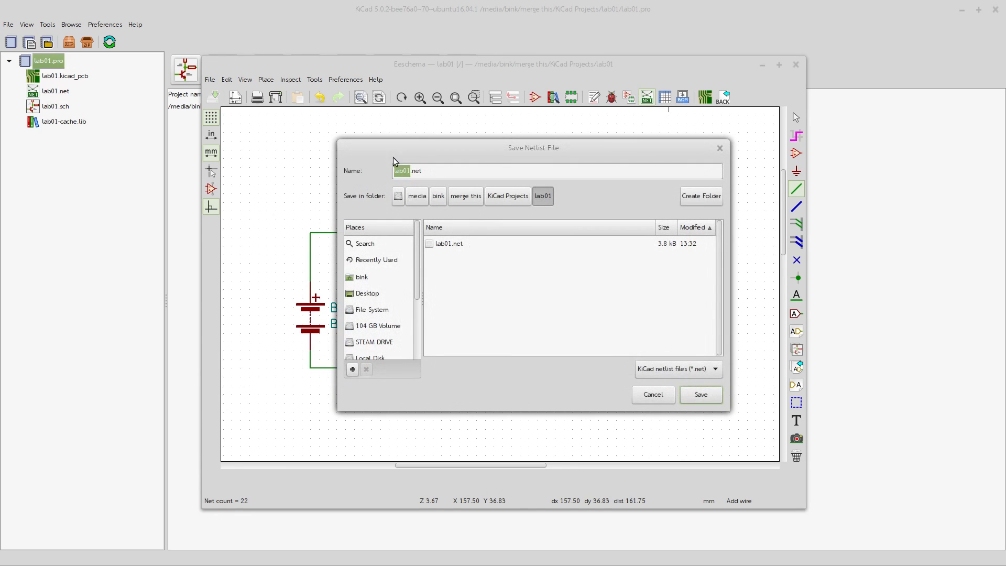
pyautogui.click(711, 399)
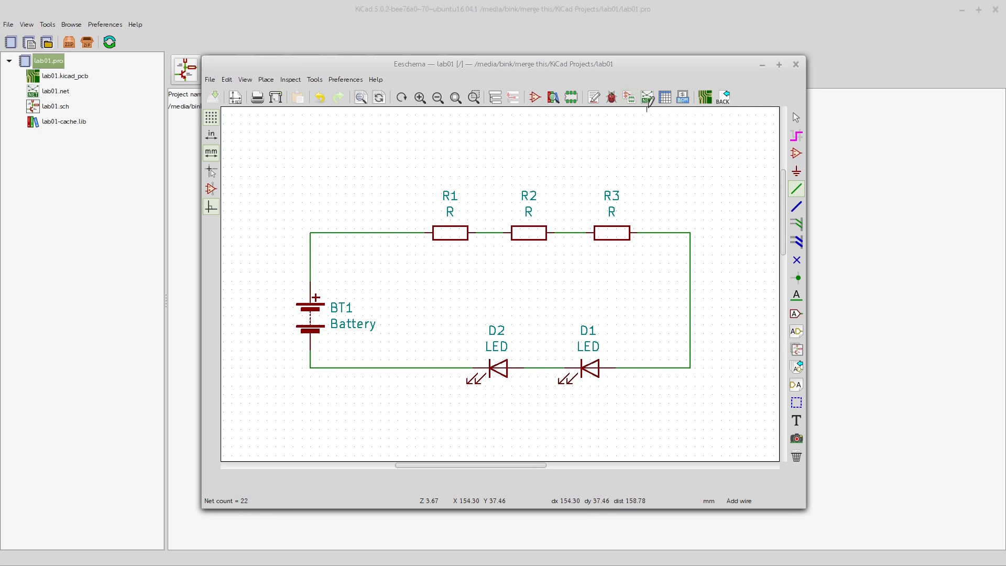
pyautogui.click(796, 65)
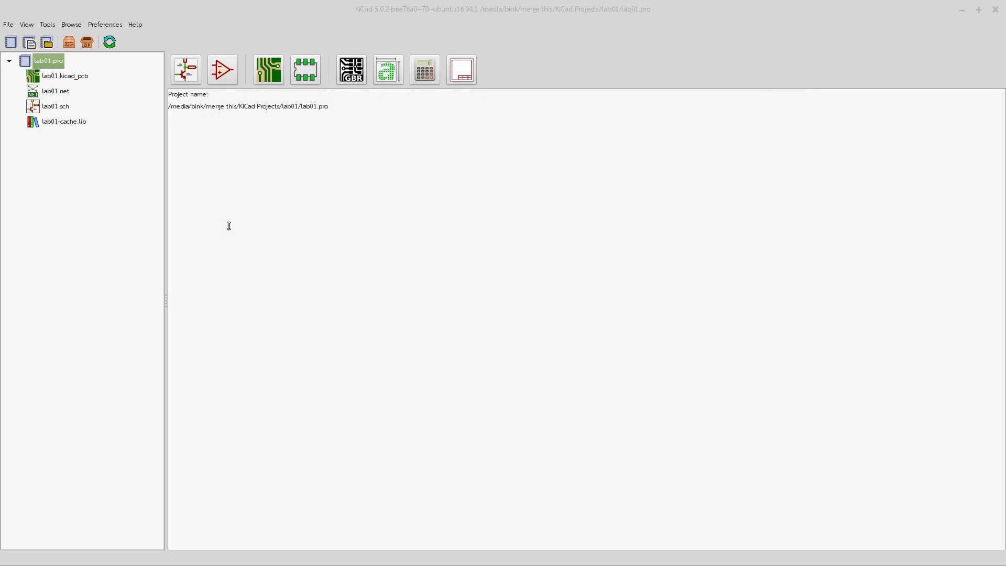
# Open the board file lab01.kicad_pcb from the project in Pcbnew and maximize the layout window
pyautogui.doubleClick(82, 77)
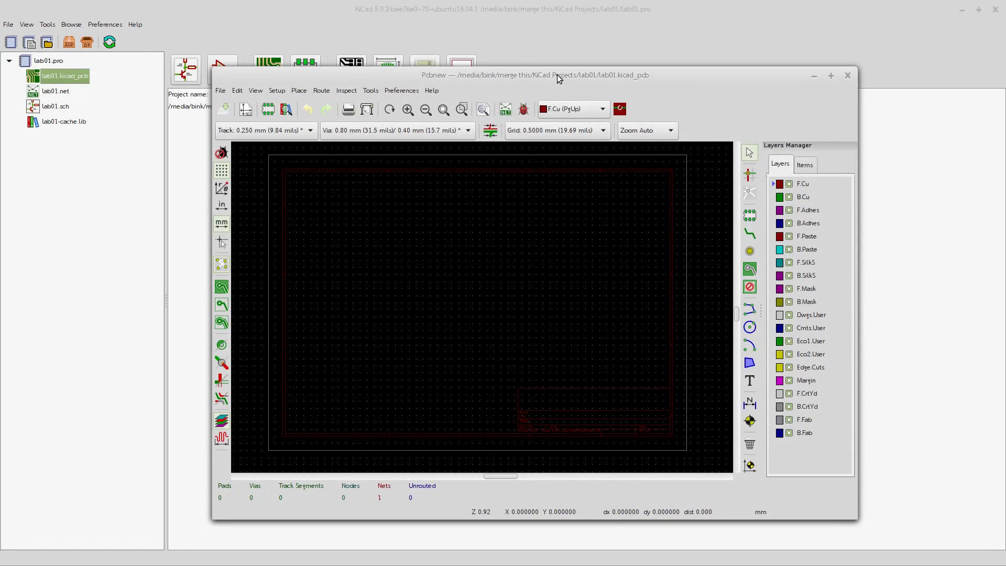
pyautogui.moveTo(558, 78); pyautogui.dragTo(600, 84)
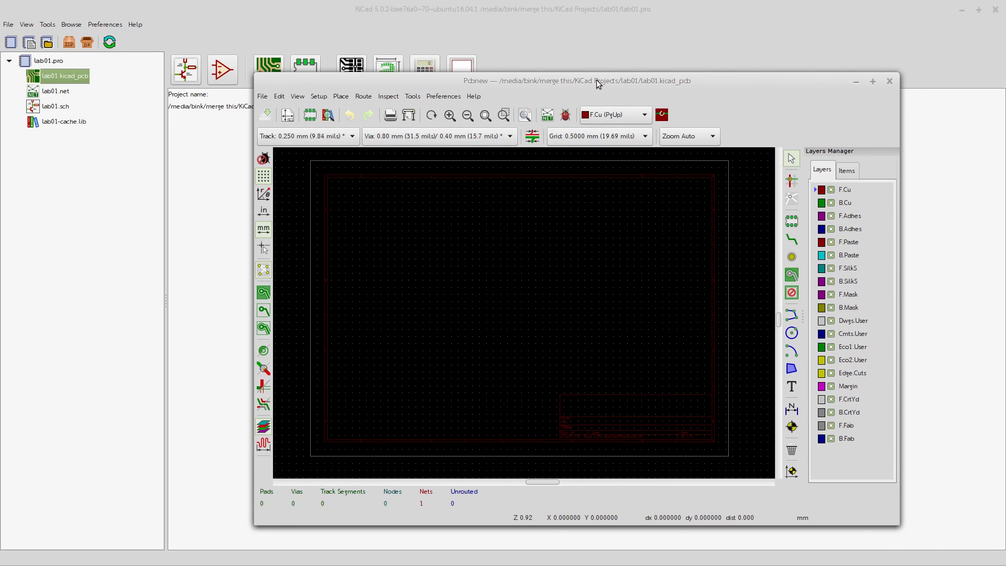
pyautogui.doubleClick(600, 83)
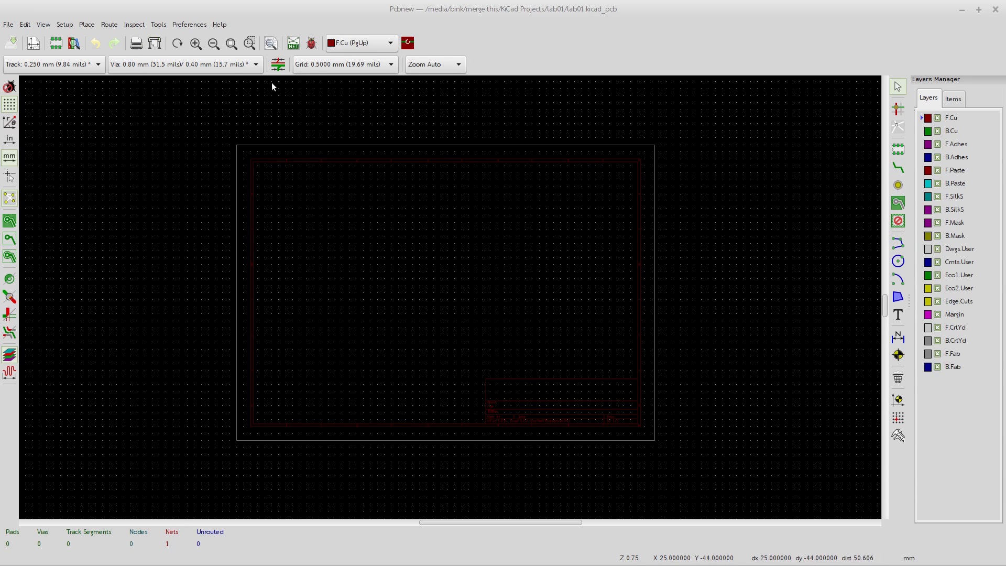
# Read the lab01.net netlist into the board with the default options and close the netlist dialog
pyautogui.click(292, 45)
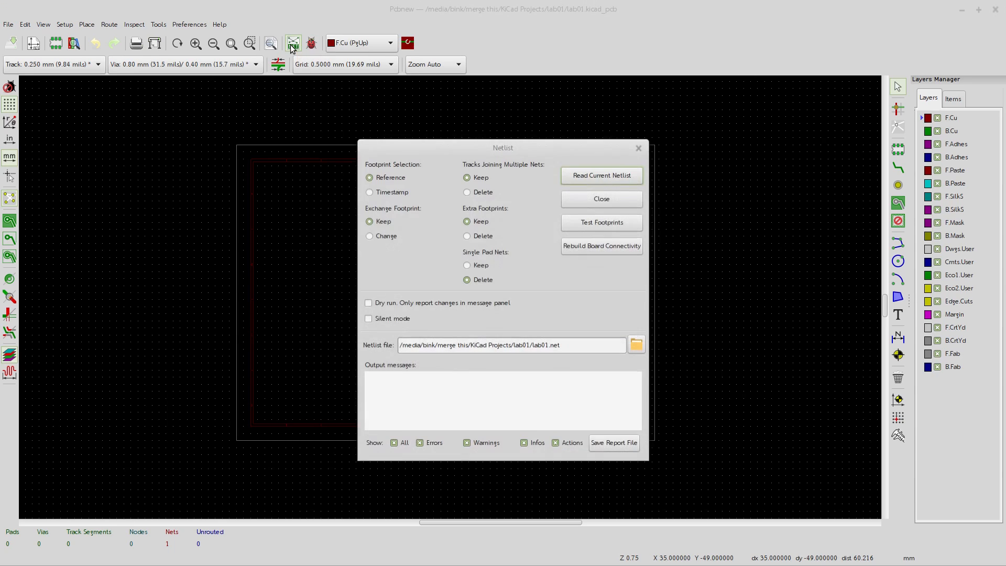
pyautogui.moveTo(465, 142); pyautogui.dragTo(512, 124)
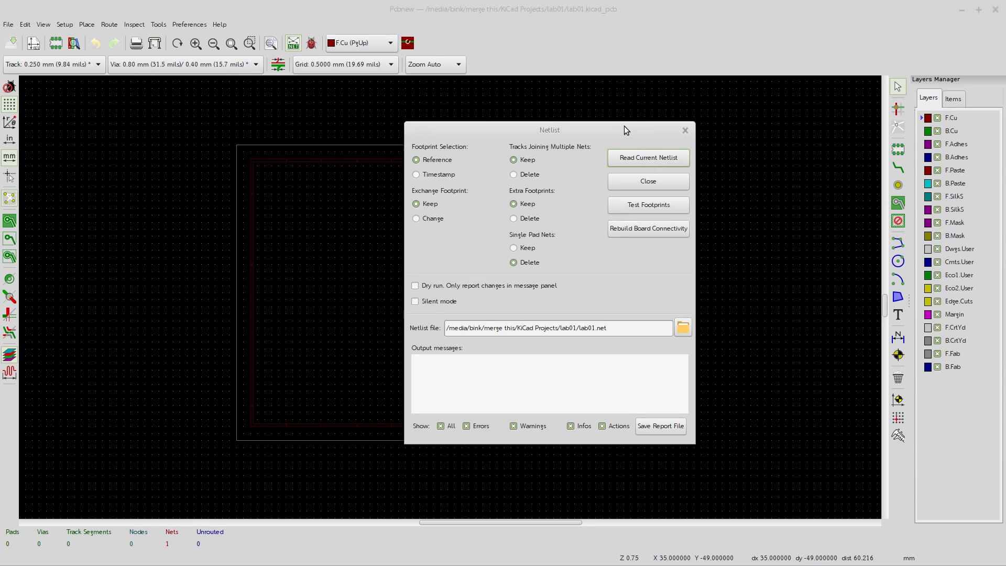
pyautogui.moveTo(632, 128); pyautogui.dragTo(758, 128)
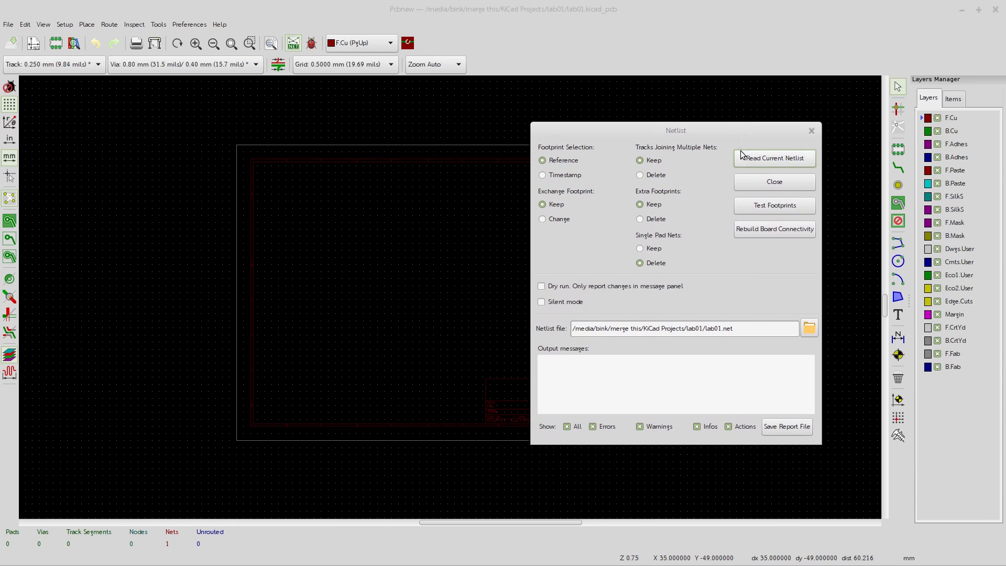
pyautogui.click(763, 163)
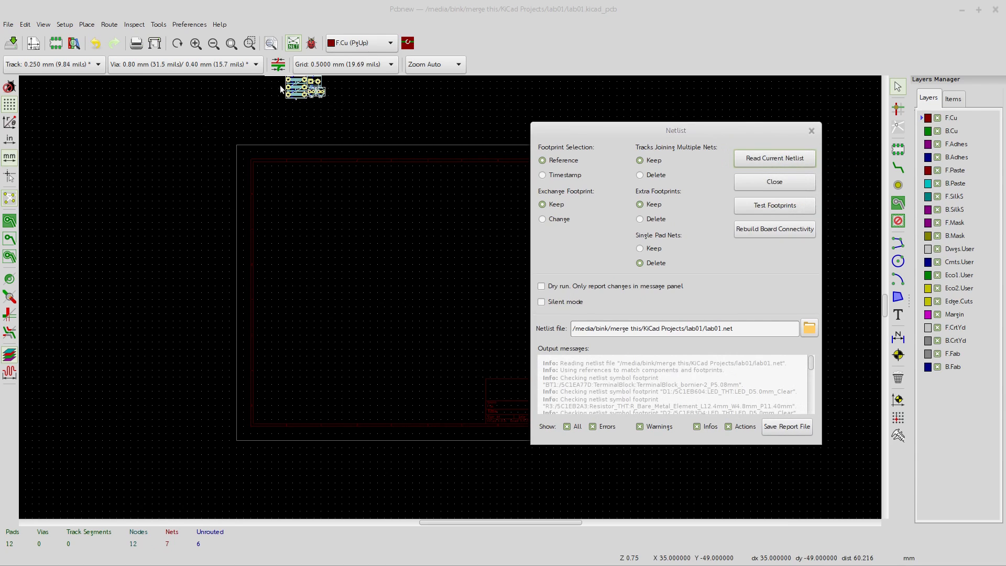
pyautogui.click(757, 184)
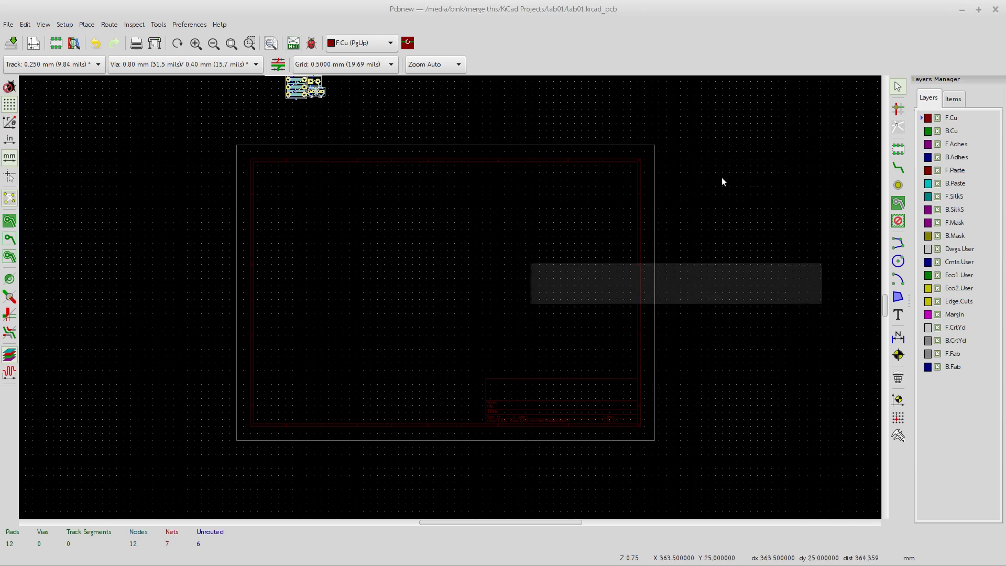
# Place the imported group of resistor, battery and LED footprints near the centre of the drawing sheet
pyautogui.click(422, 258)
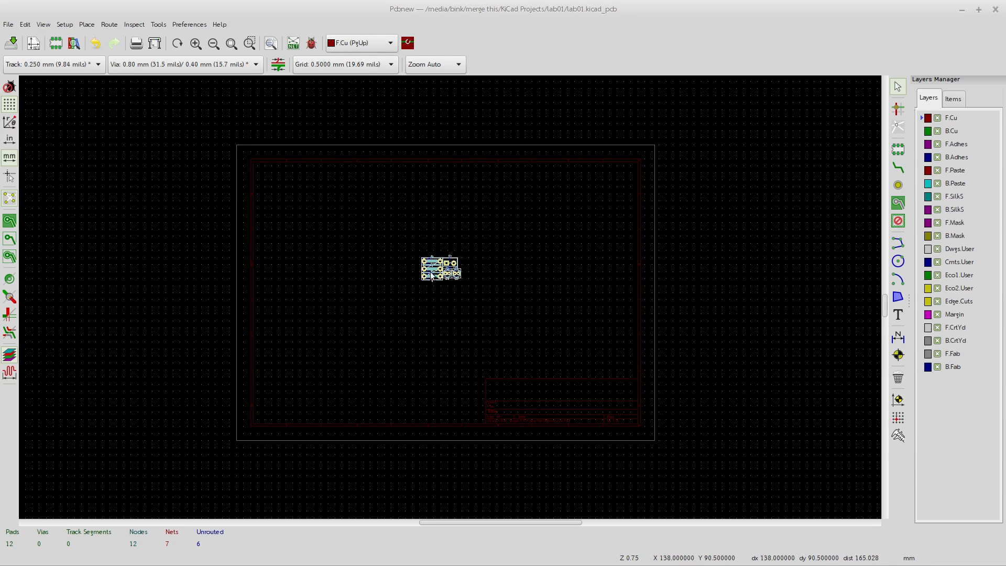
pyautogui.scroll(10, 449, 300)
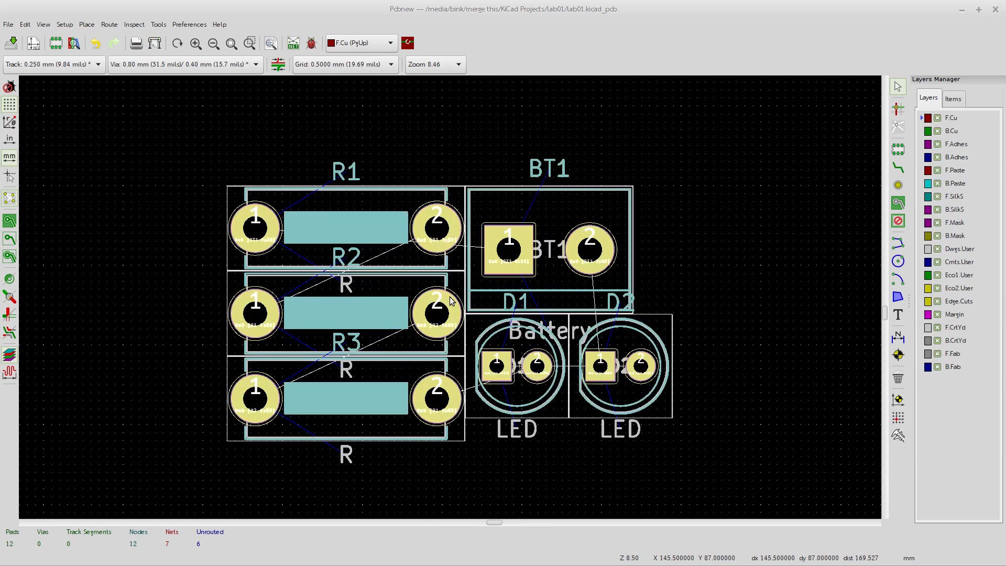
pyautogui.scroll(-2, 450, 301)
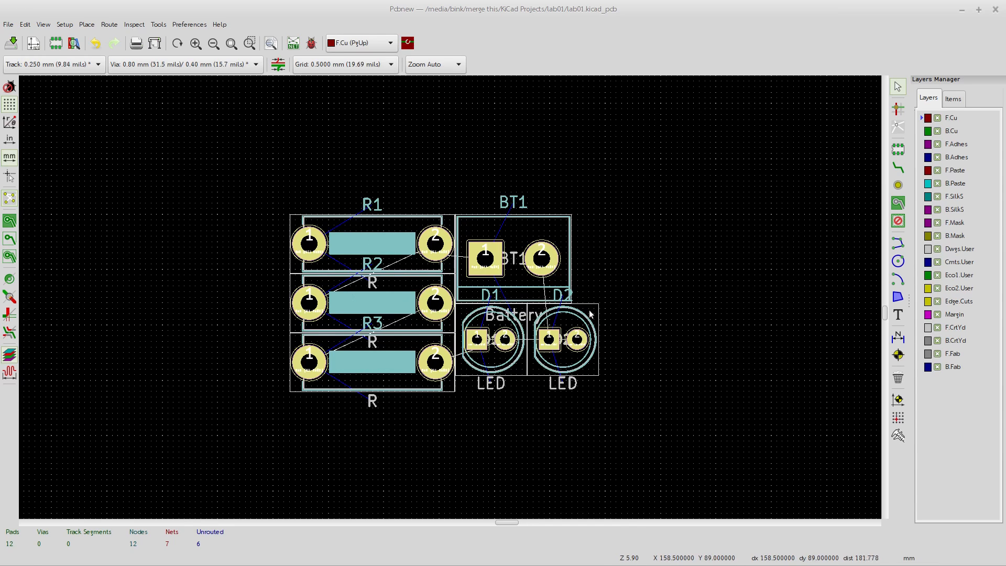
pyautogui.scroll(-1, 570, 283)
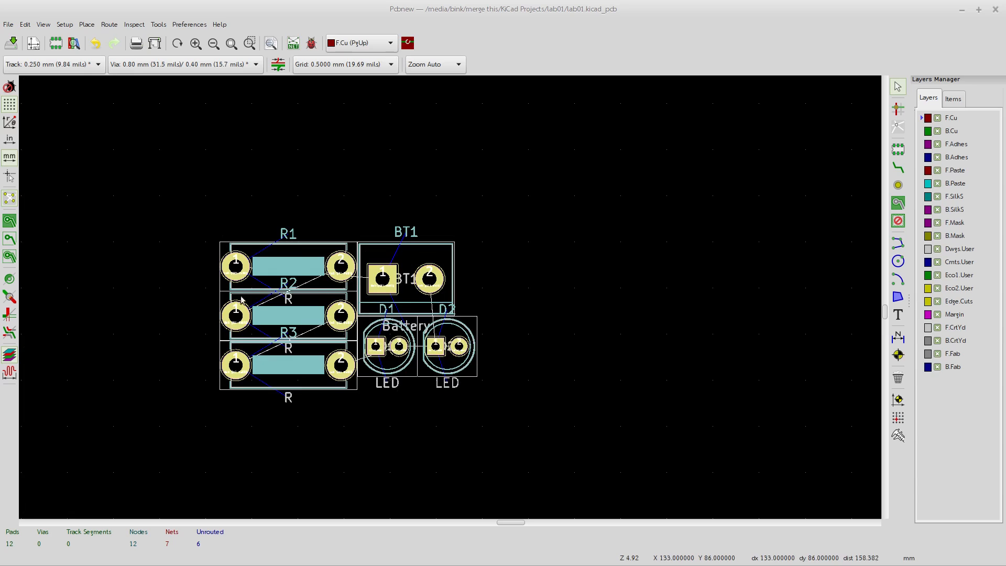
# Try distributing all selected footprints horizontally and undo the distribution
pyautogui.moveTo(261, 295); pyautogui.dragTo(351, 301, button='middle')
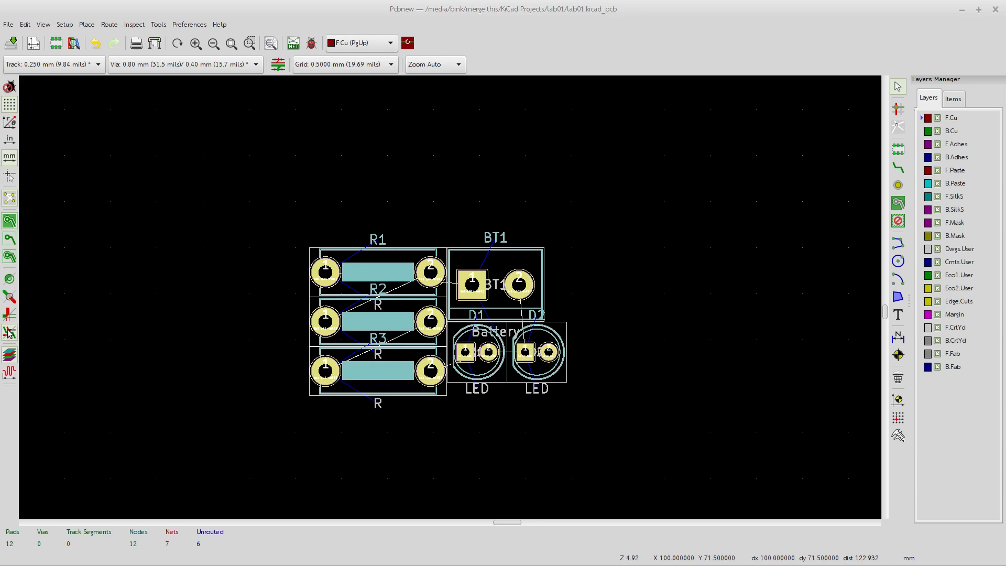
pyautogui.rightClick(389, 274)
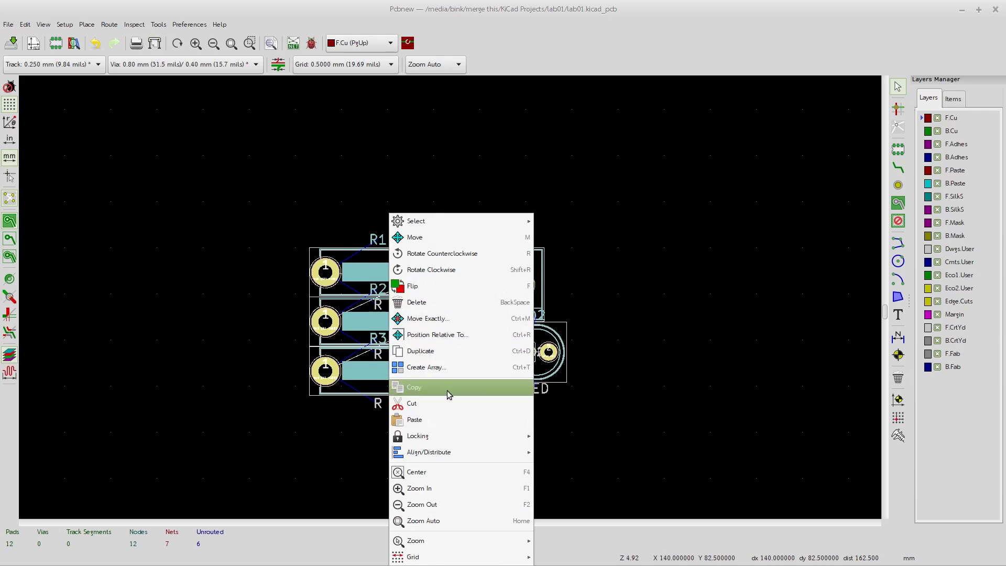
pyautogui.moveTo(498, 454)
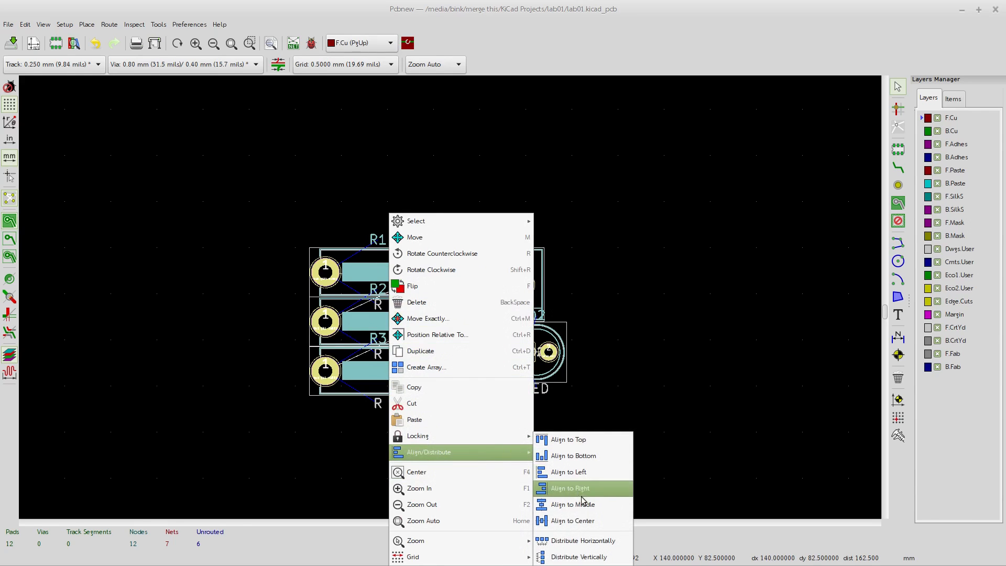
pyautogui.click(591, 541)
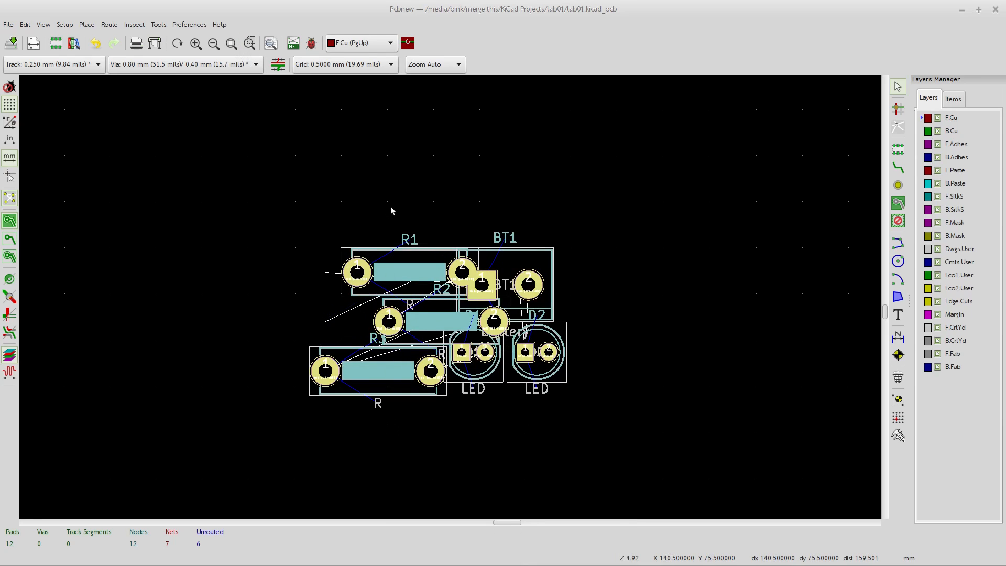
pyautogui.hotkey('ctrl', 'z')
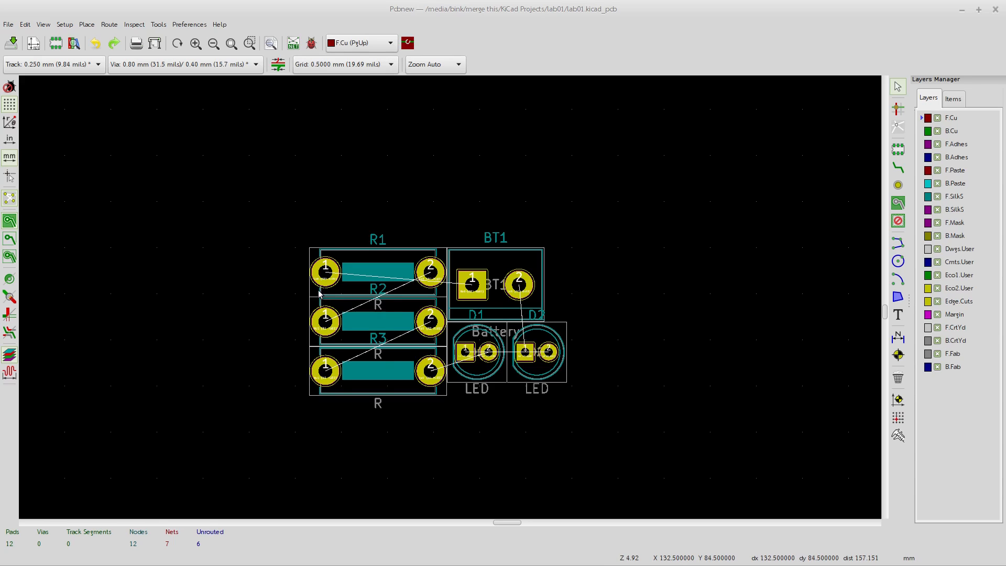
pyautogui.rightClick(379, 271)
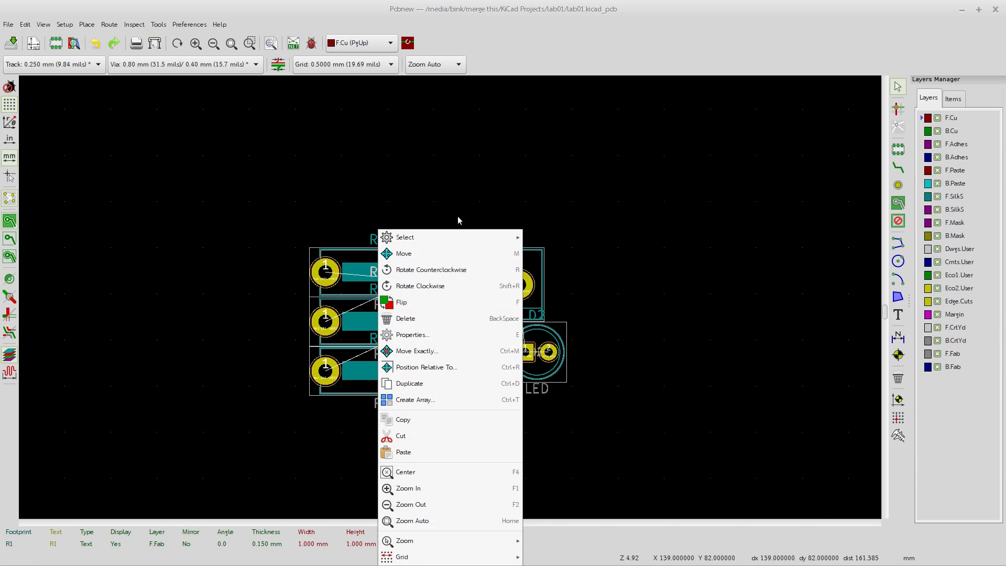
pyautogui.moveTo(511, 235)
pyautogui.click(631, 161)
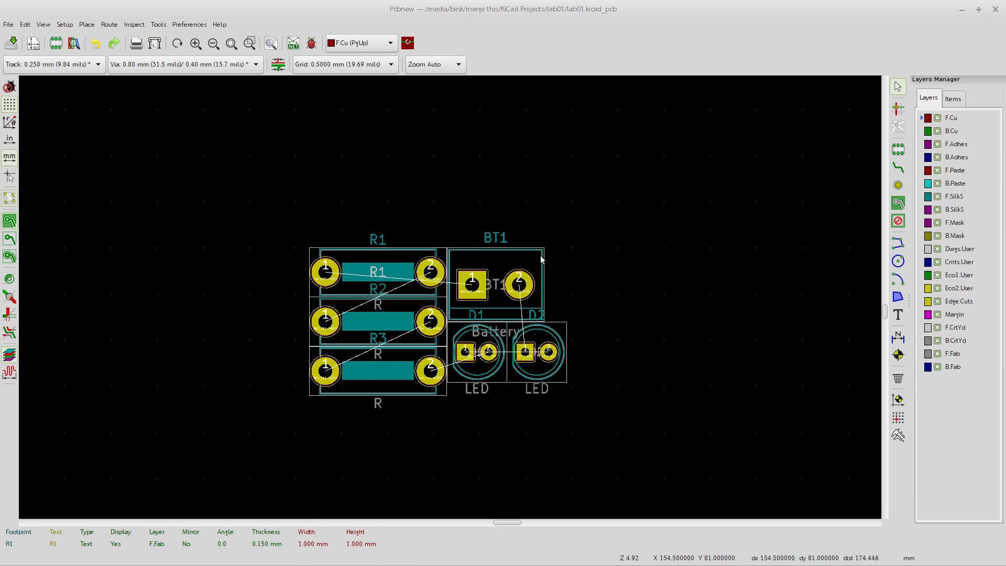
pyautogui.scroll(1, 478, 387)
pyautogui.scroll(-3, 398, 263)
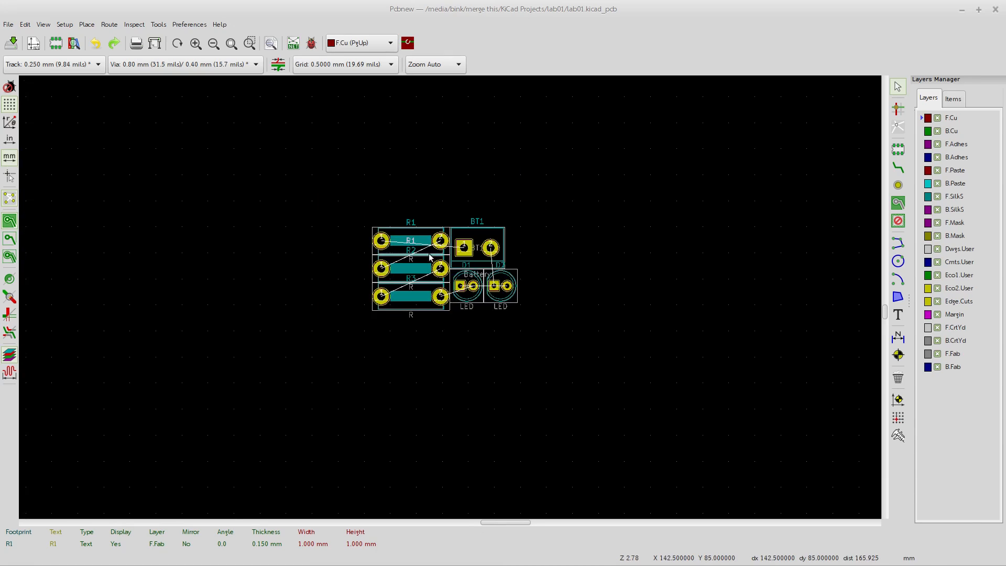
pyautogui.scroll(1, 429, 254)
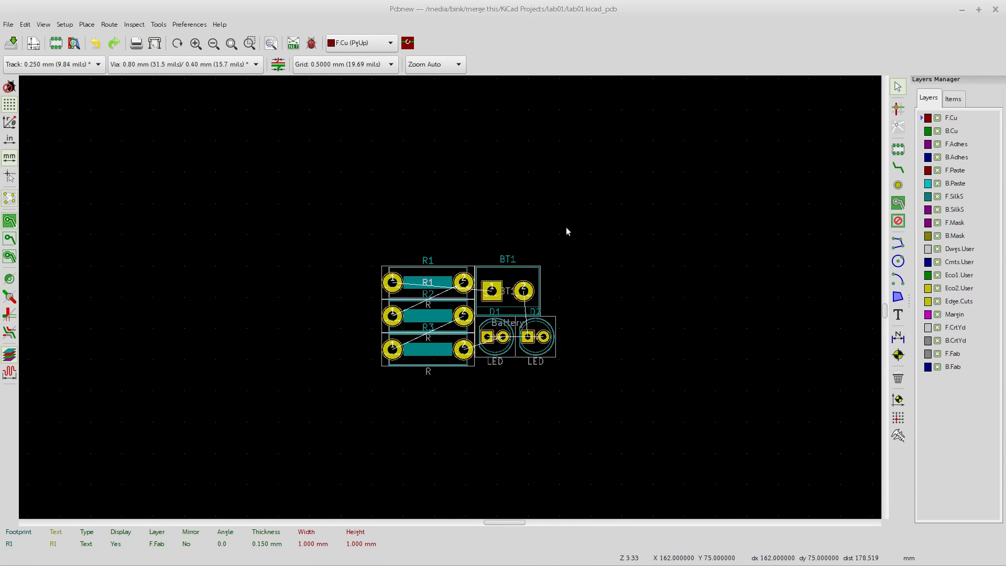
pyautogui.moveTo(428, 282); pyautogui.dragTo(482, 281)
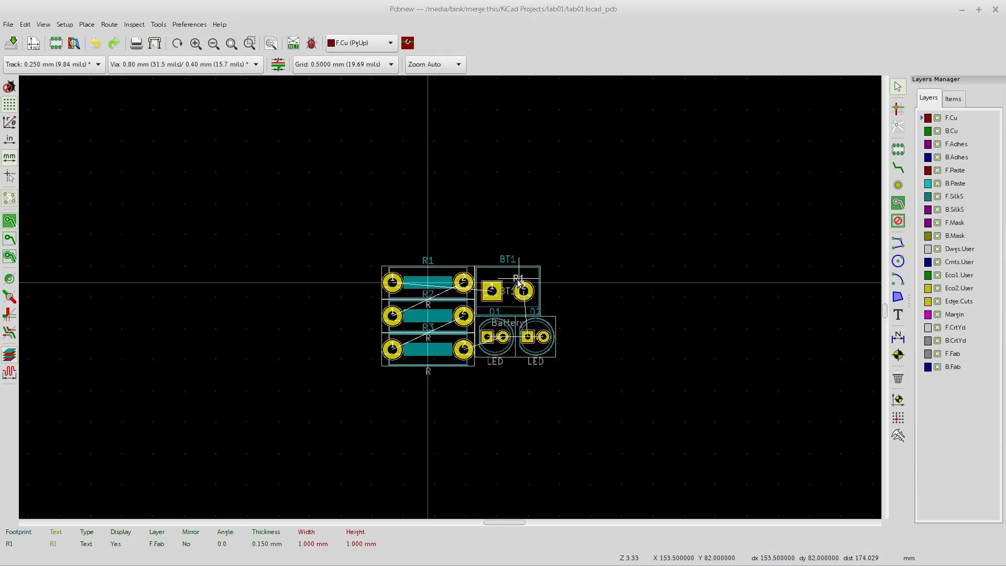
pyautogui.press('Escape')
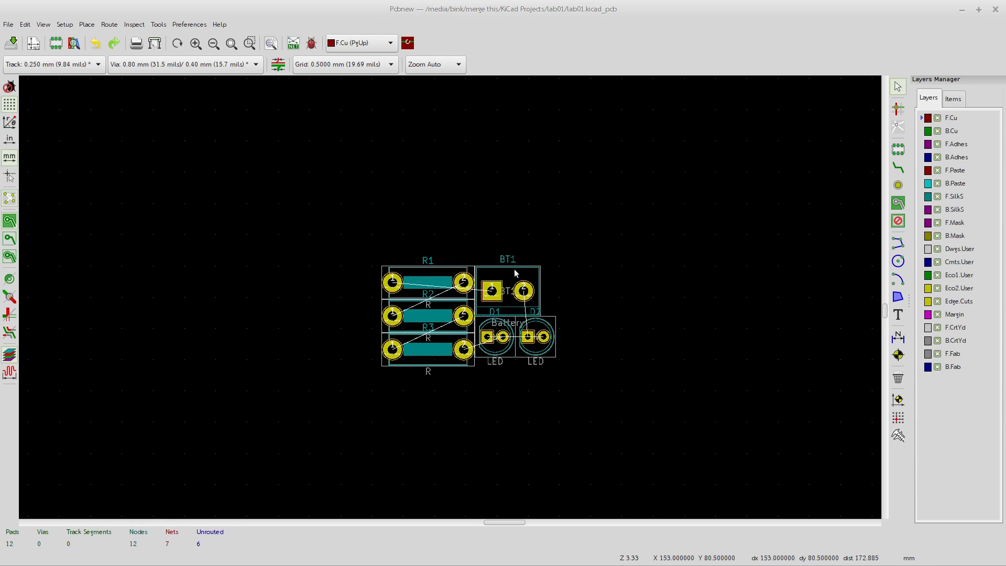
# Move battery BT1 to the left of the resistors and rotate it counterclockwise three times, putting pad 1 above pad 2
pyautogui.moveTo(514, 273); pyautogui.dragTo(249, 282)
pyautogui.press('r')
pyautogui.press('r')
pyautogui.press('r')
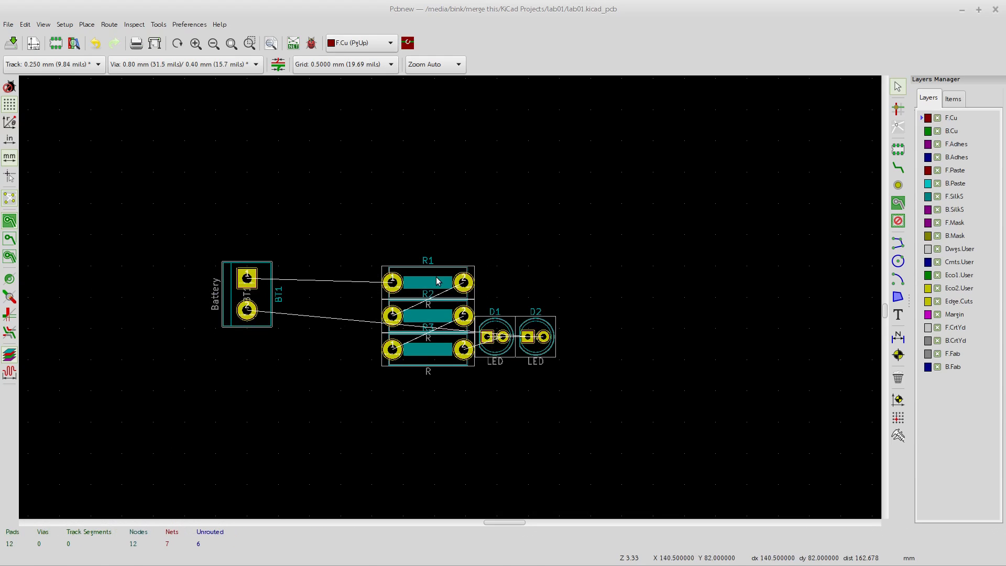
# Move resistors R1, R2 and R3 into a horizontal row above and to the right of the battery
pyautogui.moveTo(415, 295); pyautogui.dragTo(350, 182)
pyautogui.moveTo(421, 315); pyautogui.dragTo(474, 184)
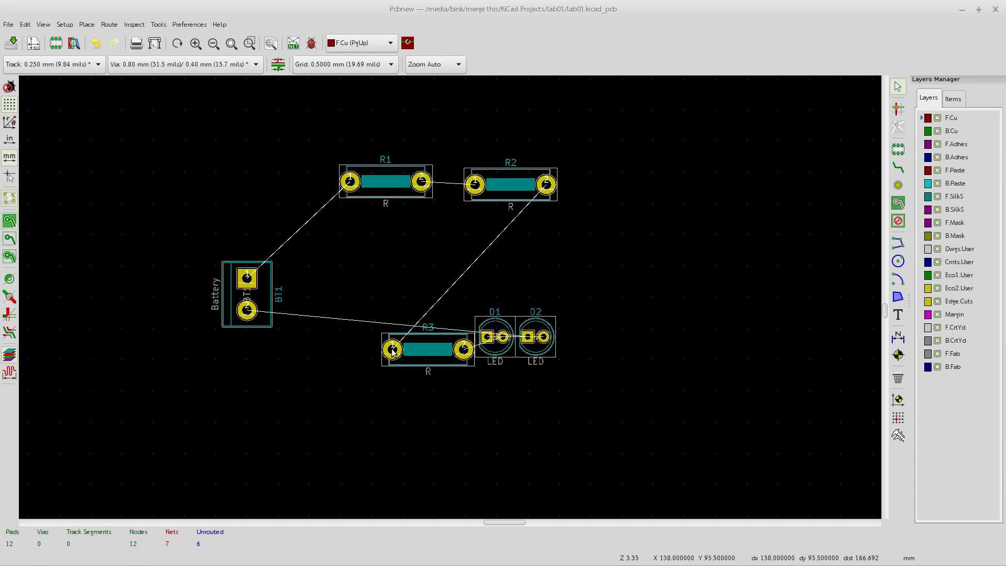
pyautogui.moveTo(393, 350); pyautogui.dragTo(600, 188)
# Place LED D1 to the right of D2, below resistor R3, so the connection lines do not cross
pyautogui.moveTo(489, 336); pyautogui.dragTo(342, 363)
pyautogui.click(221, 476)
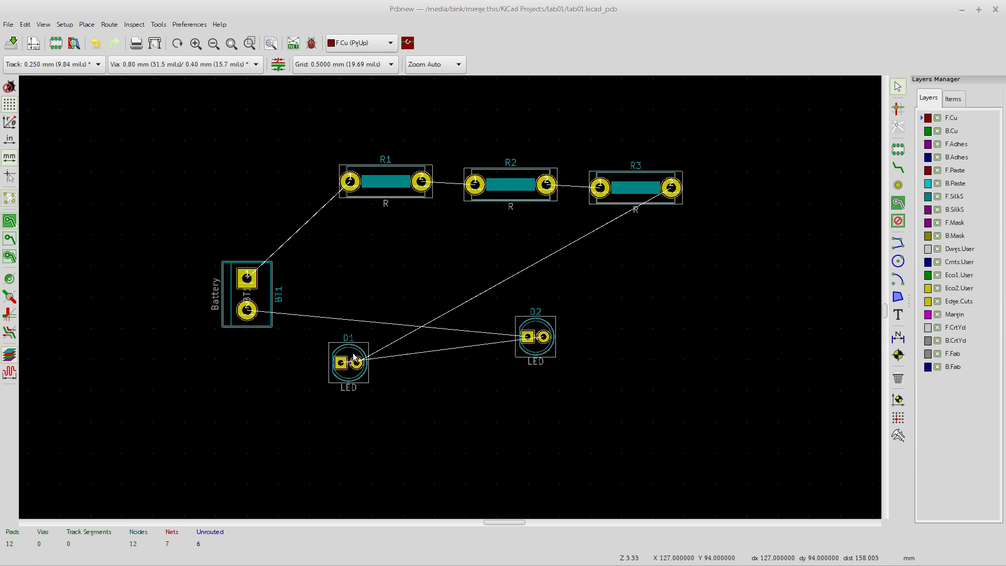
pyautogui.moveTo(354, 367); pyautogui.dragTo(631, 326)
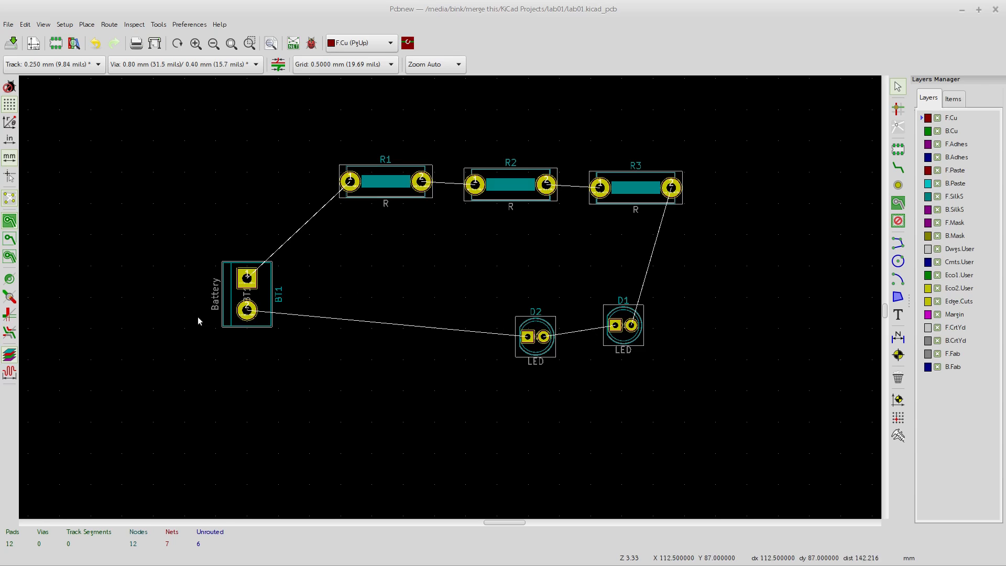
# Move resistor R1 down, close to the right side of battery BT1
pyautogui.scroll(1, 202, 288)
pyautogui.scroll(2, 530, 324)
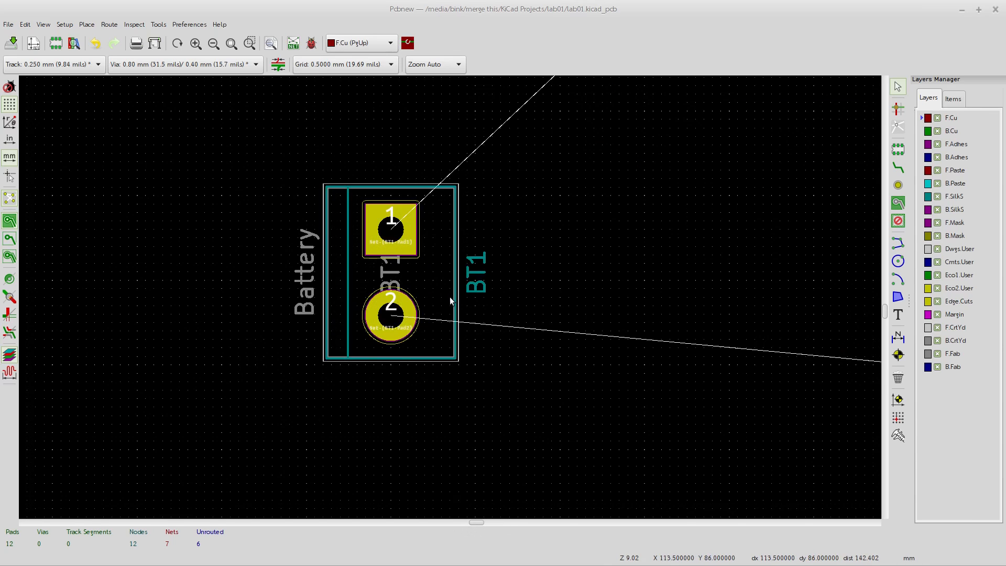
pyautogui.scroll(-4, 410, 272)
pyautogui.scroll(2, 545, 278)
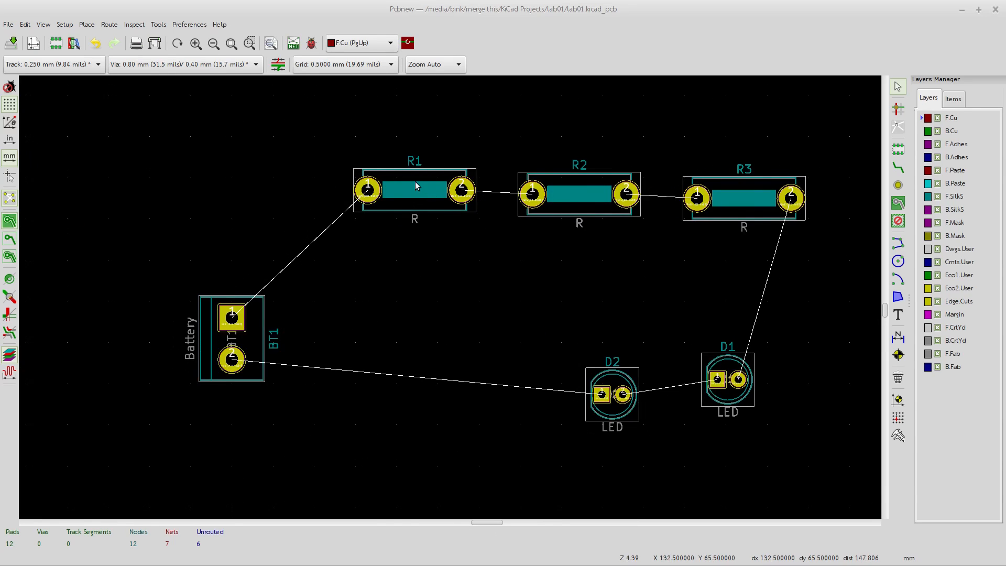
pyautogui.press('m')
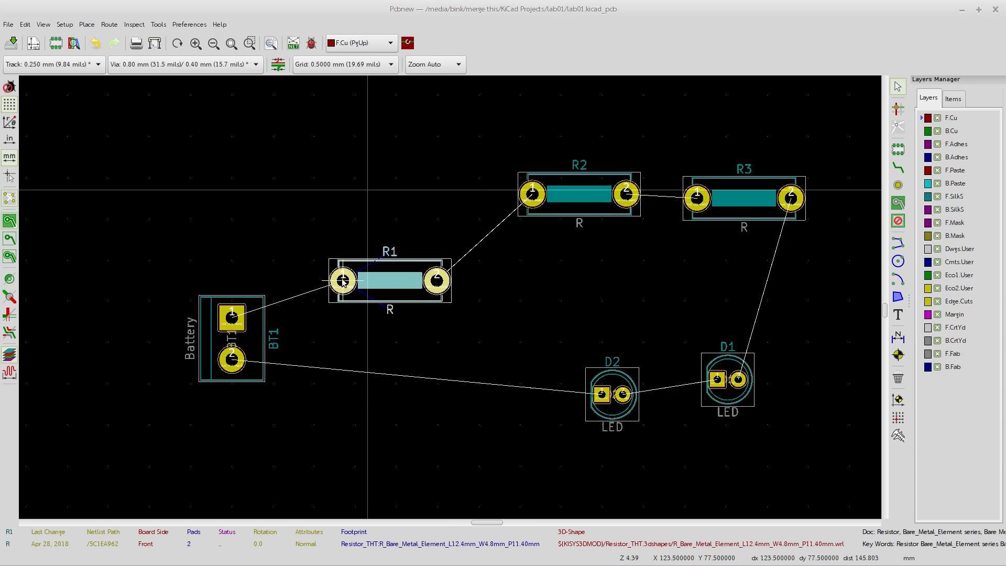
pyautogui.click(340, 280)
# Move the whole R2 footprint down to the right of R1, level with it
pyautogui.press('m')
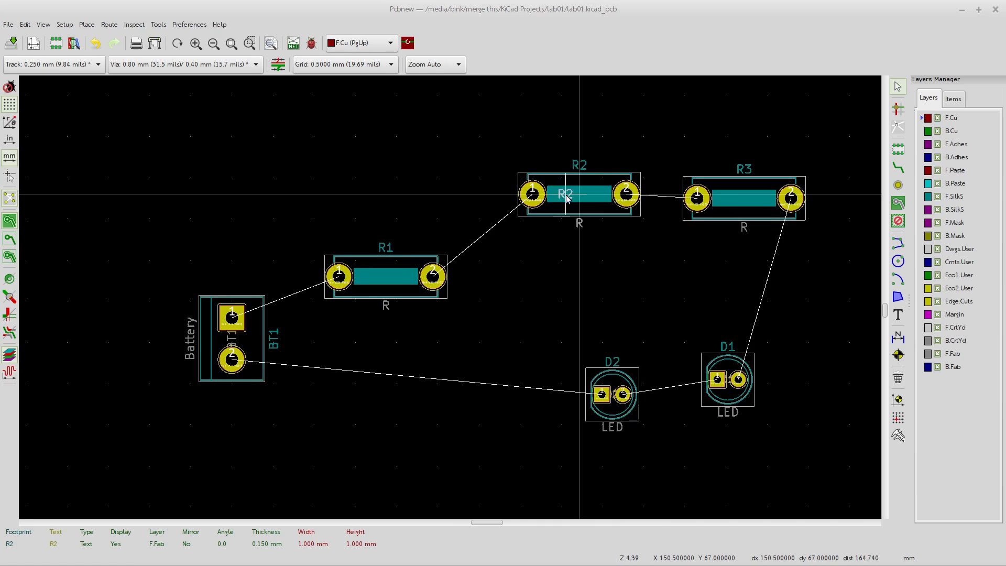
pyautogui.click(572, 196)
pyautogui.press('m')
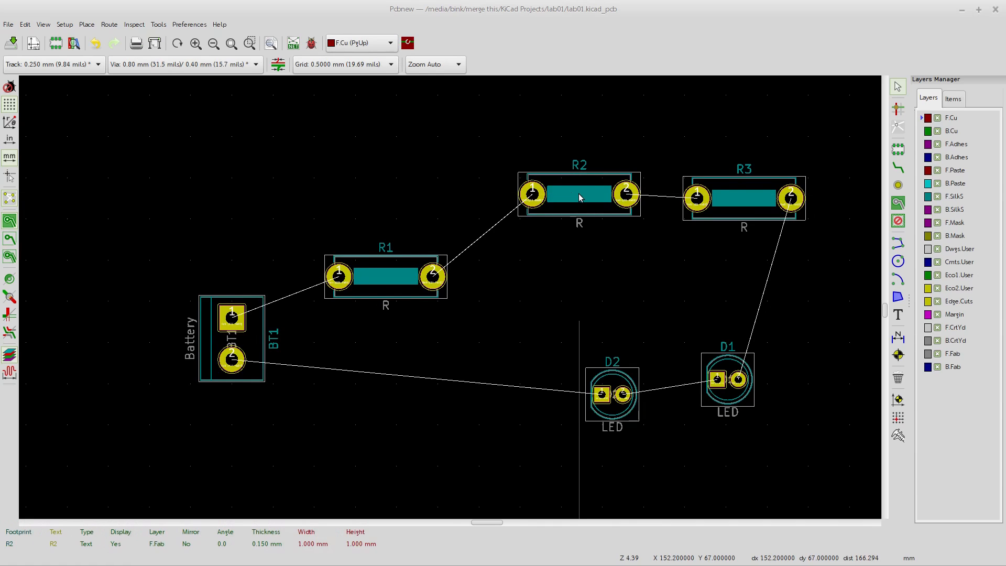
pyautogui.press('Escape')
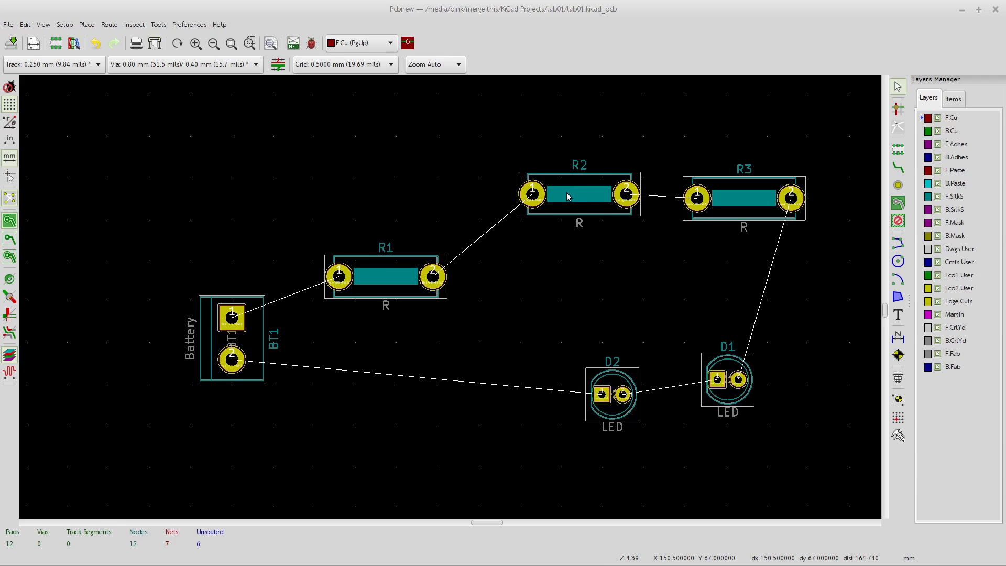
pyautogui.press('m')
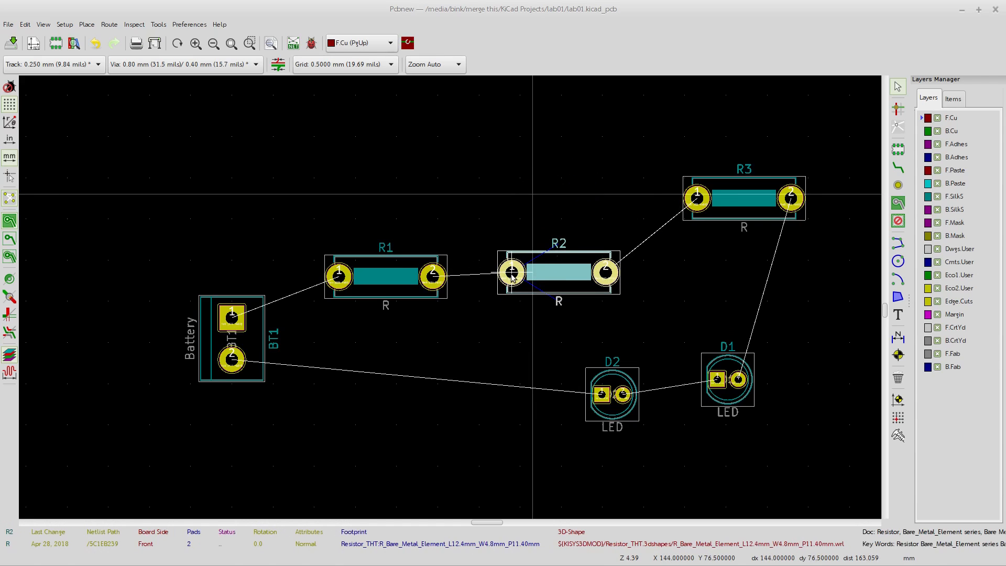
pyautogui.click(511, 280)
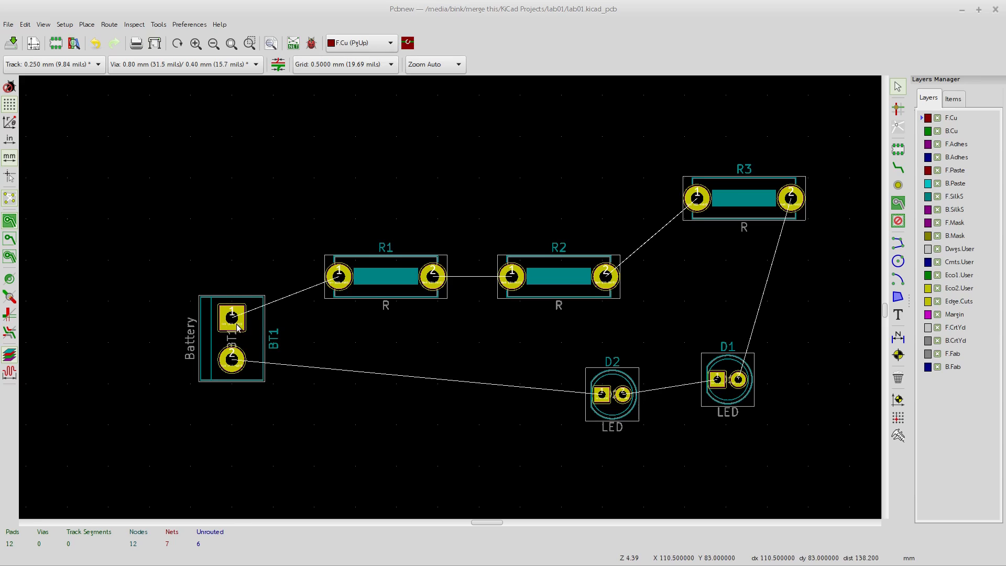
# Arrange the layout as a compact loop, with BT1 beside R1, D2 and D1 below the resistors, and R3 in line with R2
pyautogui.moveTo(237, 328); pyautogui.dragTo(227, 309)
pyautogui.moveTo(605, 401); pyautogui.dragTo(343, 365)
pyautogui.moveTo(717, 396); pyautogui.dragTo(483, 432)
pyautogui.moveTo(341, 362); pyautogui.dragTo(340, 435)
pyautogui.moveTo(752, 199); pyautogui.dragTo(688, 279)
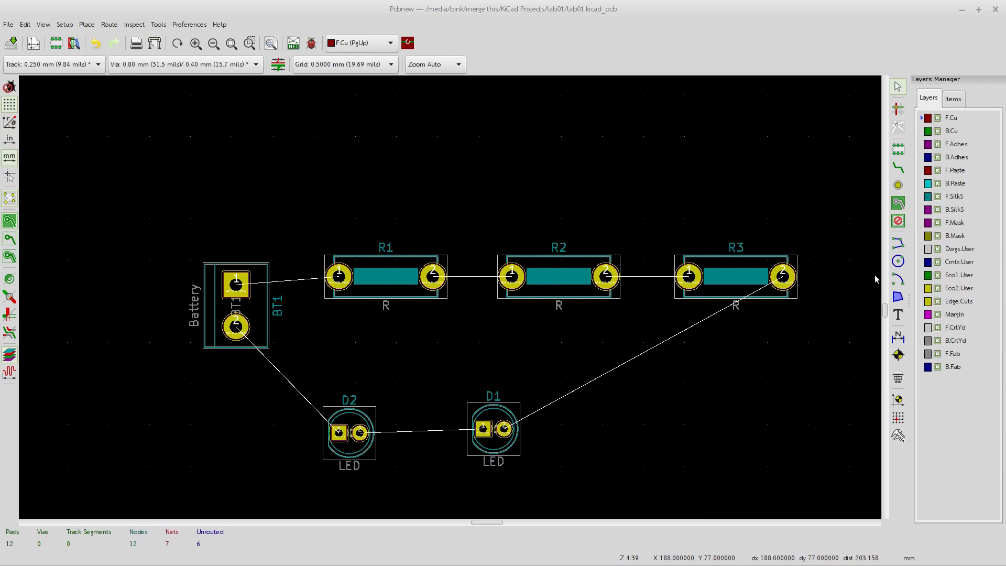
# Add a "+" text with a width of 1 mm on the F.Cu layer just above battery BT1
pyautogui.click(897, 314)
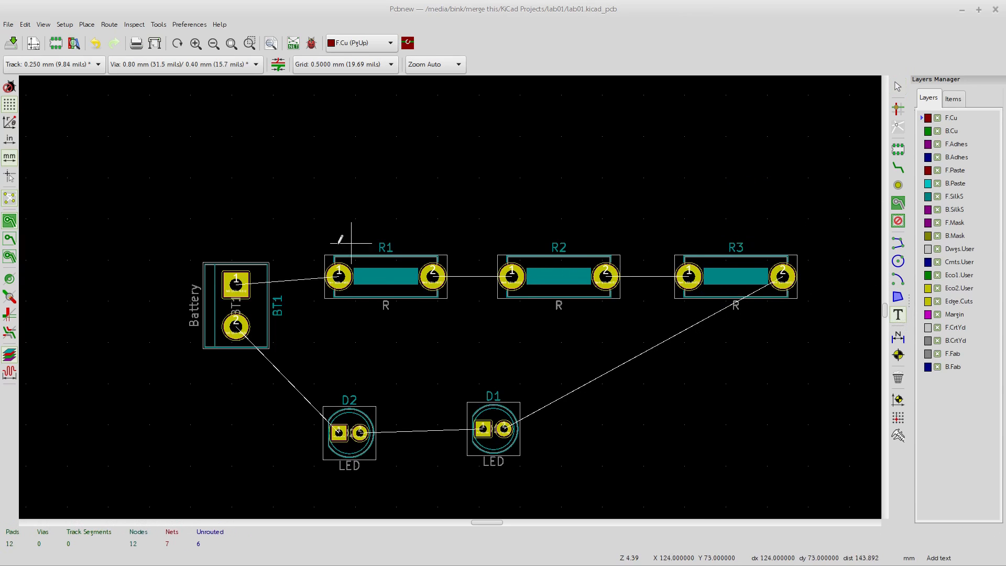
pyautogui.click(223, 235)
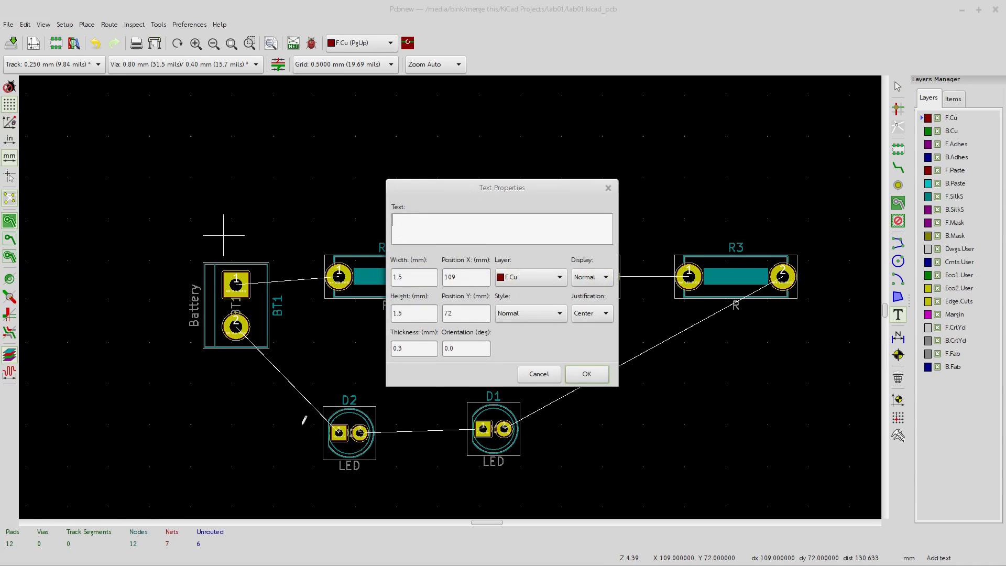
pyautogui.doubleClick(415, 278)
pyautogui.write('1')
pyautogui.click(587, 374)
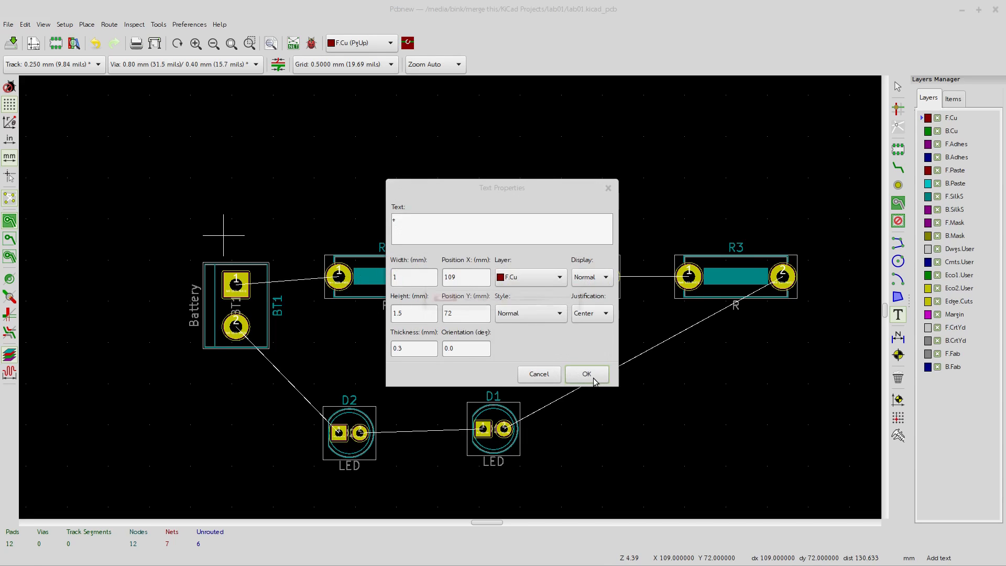
pyautogui.click(549, 324)
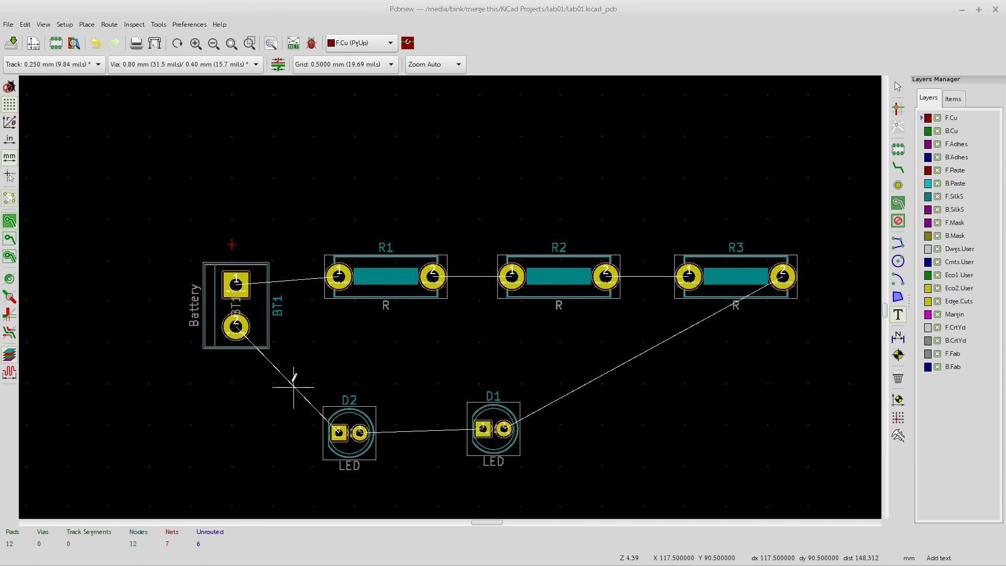
# Leave the text tool and remove the copper-layer "+" text above battery BT1
pyautogui.scroll(1, 232, 267)
pyautogui.scroll(-1, 452, 290)
pyautogui.scroll(-1, 367, 290)
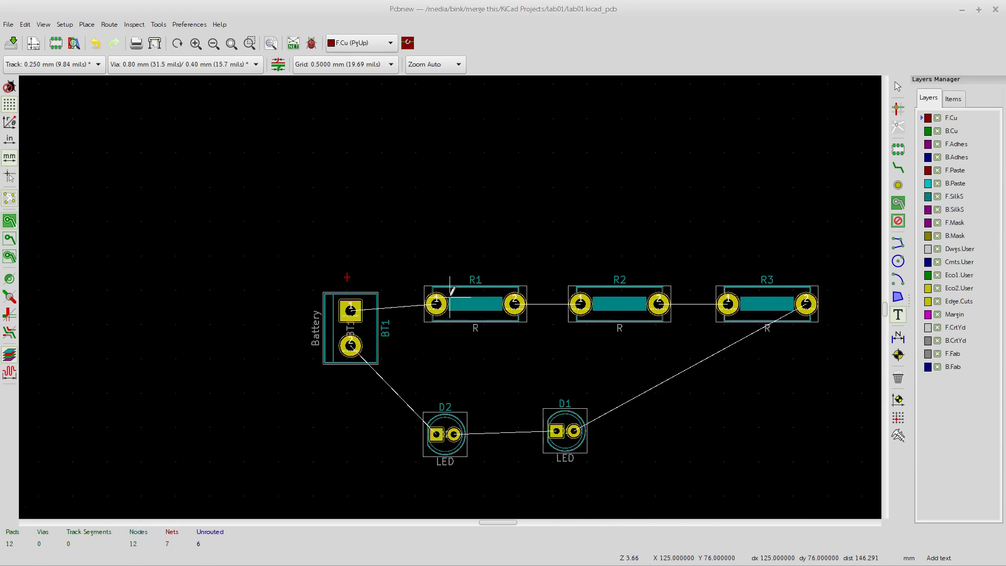
pyautogui.scroll(1, 363, 294)
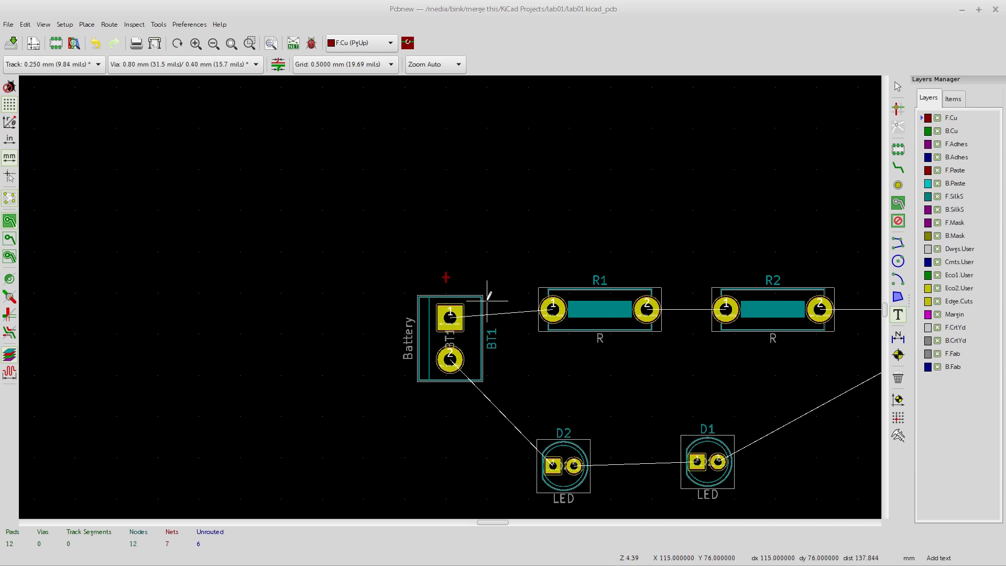
pyautogui.scroll(-1, 459, 292)
pyautogui.scroll(1, 451, 294)
pyautogui.scroll(4, 449, 296)
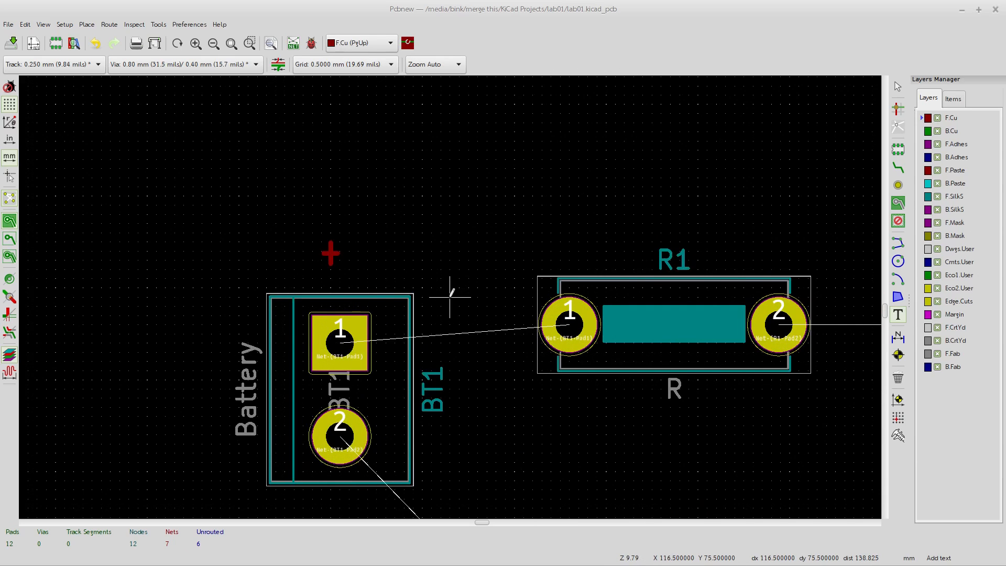
pyautogui.scroll(-12, 449, 296)
pyautogui.scroll(9, 450, 296)
pyautogui.moveTo(450, 297); pyautogui.dragTo(346, 212, button='middle')
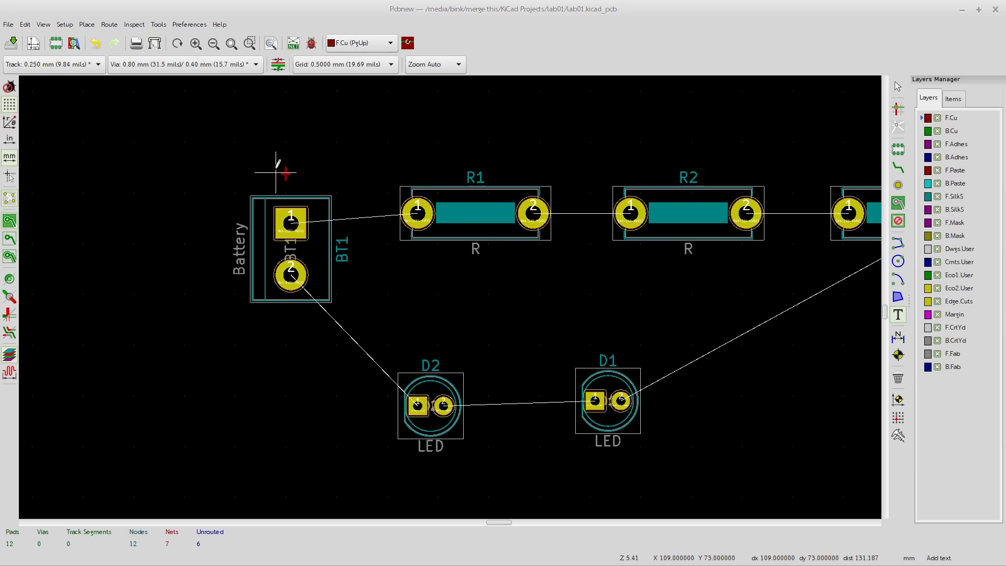
pyautogui.press('Escape')
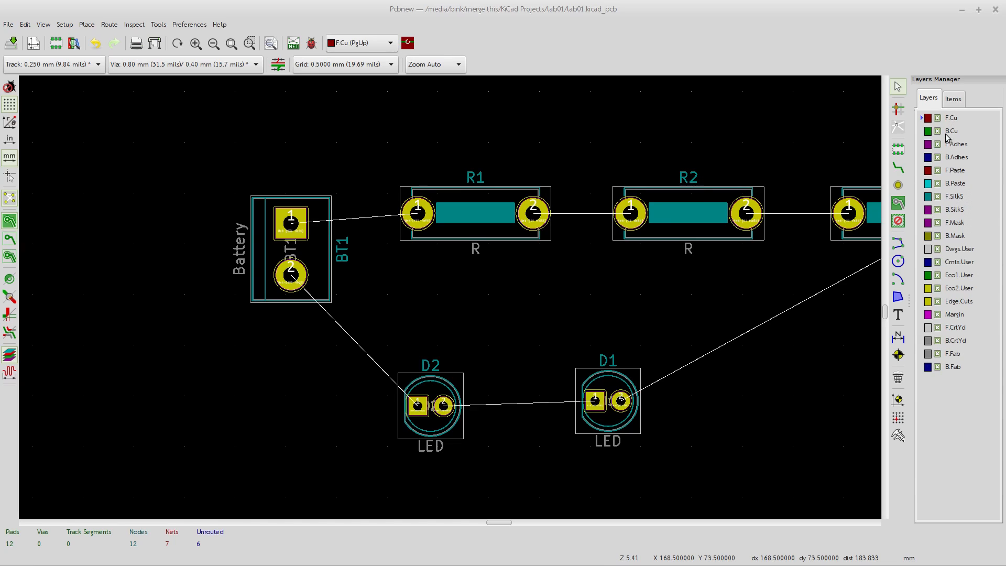
# Add a "+" text on the F.SilkS layer just above battery BT1, with a width of 1 mm and a thickness of 0.15 mm
pyautogui.click(954, 196)
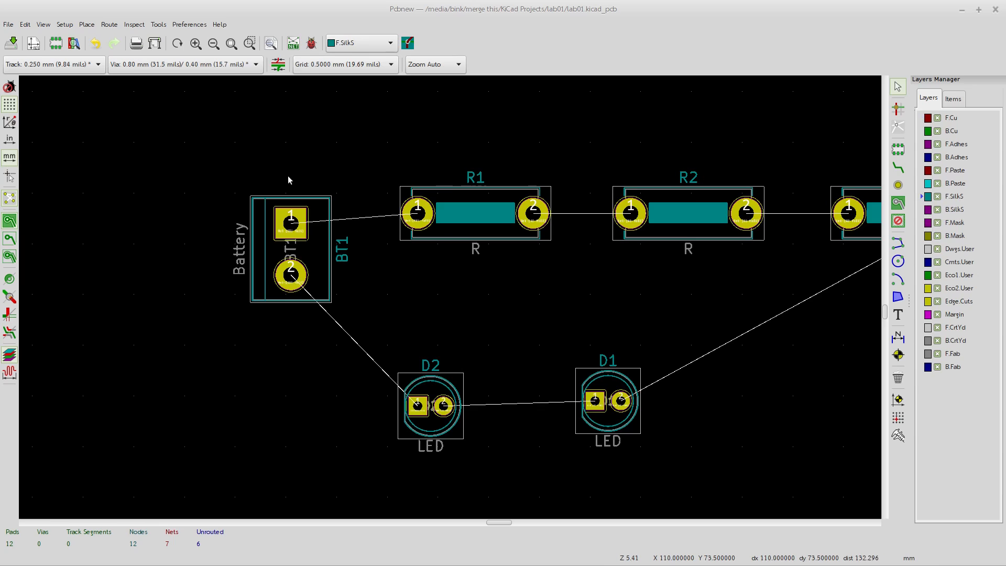
pyautogui.click(898, 314)
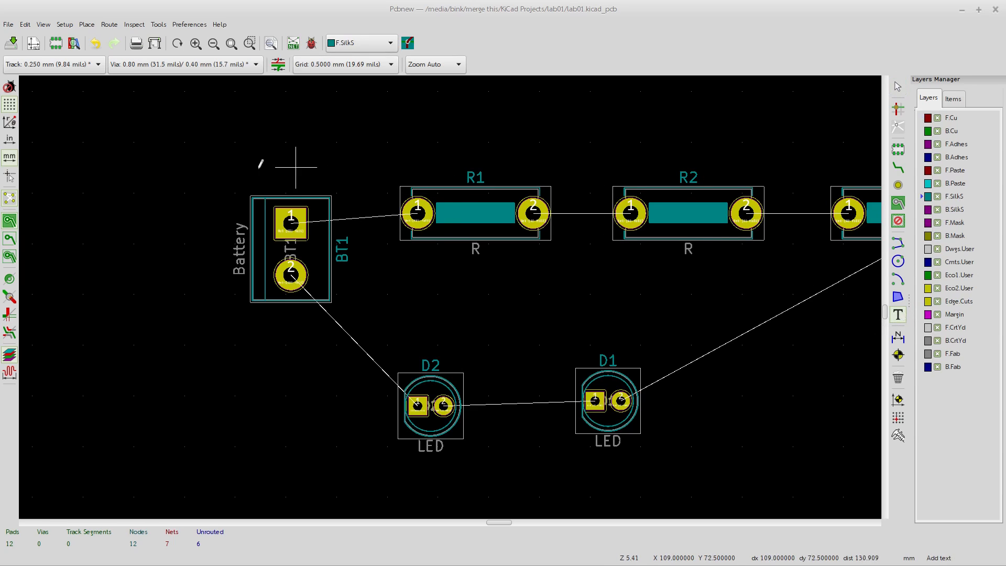
pyautogui.click(280, 172)
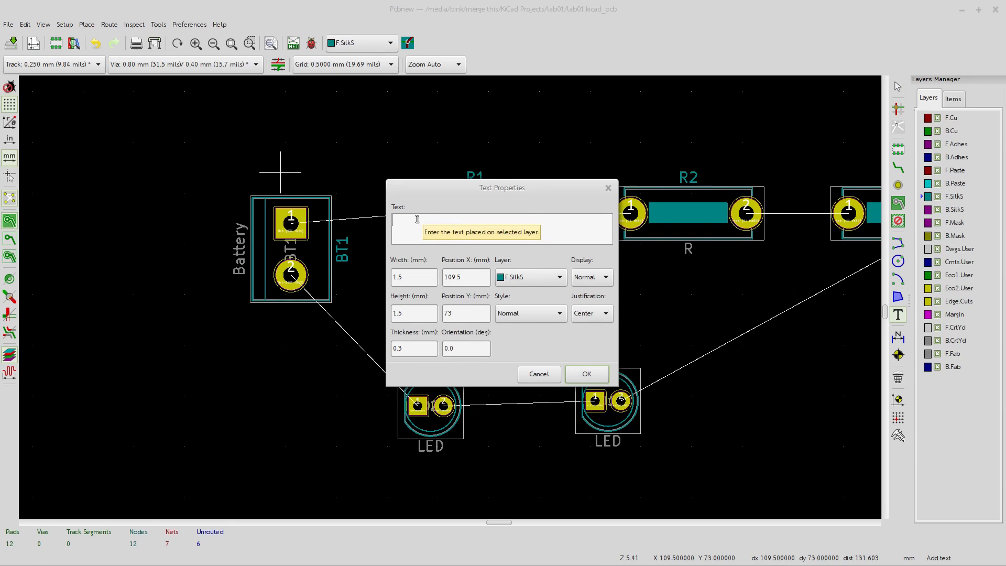
pyautogui.write('+')
pyautogui.moveTo(423, 280); pyautogui.dragTo(370, 269)
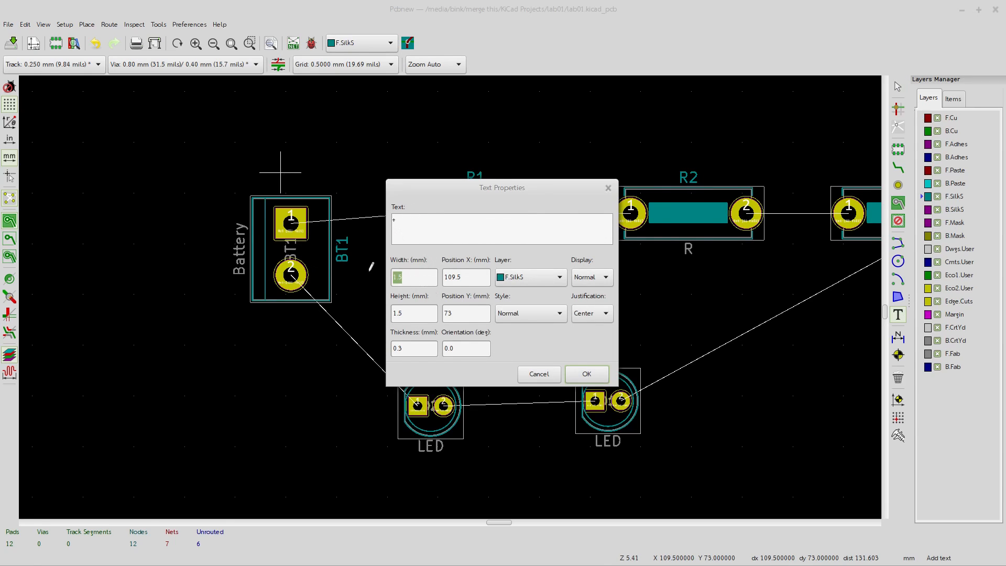
pyautogui.write('1')
pyautogui.moveTo(409, 349); pyautogui.dragTo(382, 346)
pyautogui.write('.15')
pyautogui.click(587, 373)
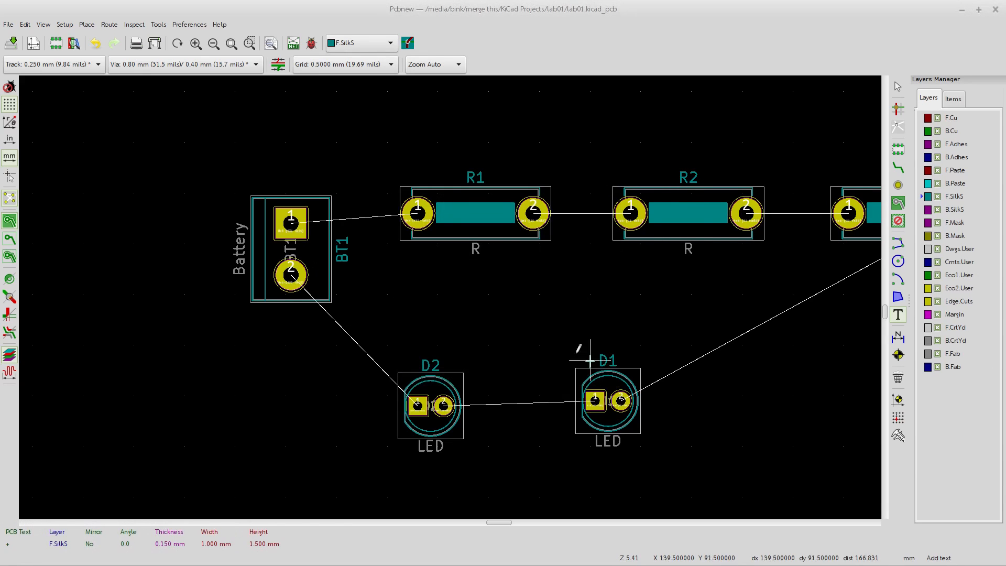
pyautogui.click(281, 178)
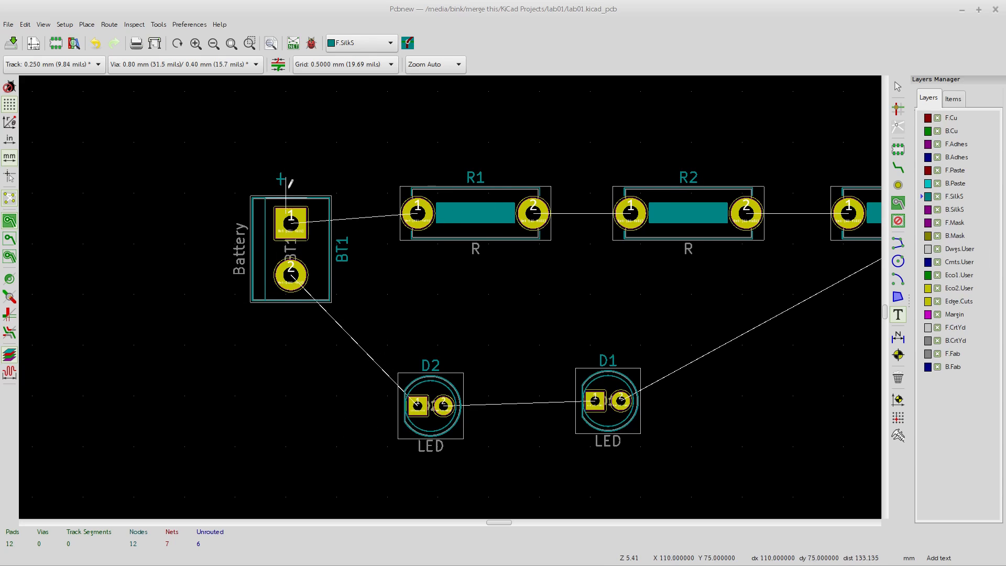
# Leave the text tool and duplicate the silkscreen "+", placing the copy just below battery BT1
pyautogui.scroll(1, 286, 170)
pyautogui.scroll(-4, 451, 292)
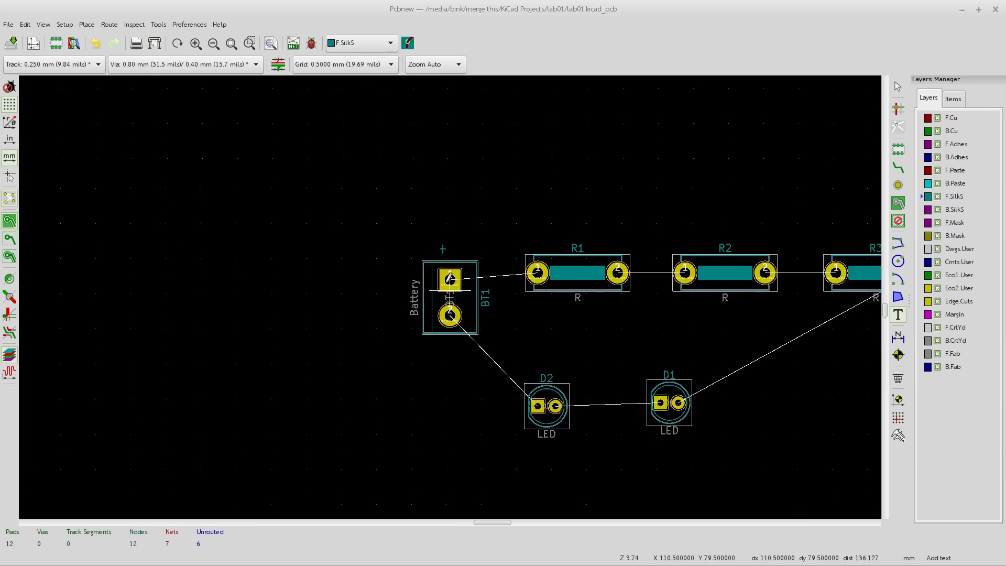
pyautogui.scroll(5, 451, 293)
pyautogui.scroll(-2, 486, 358)
pyautogui.scroll(2, 450, 297)
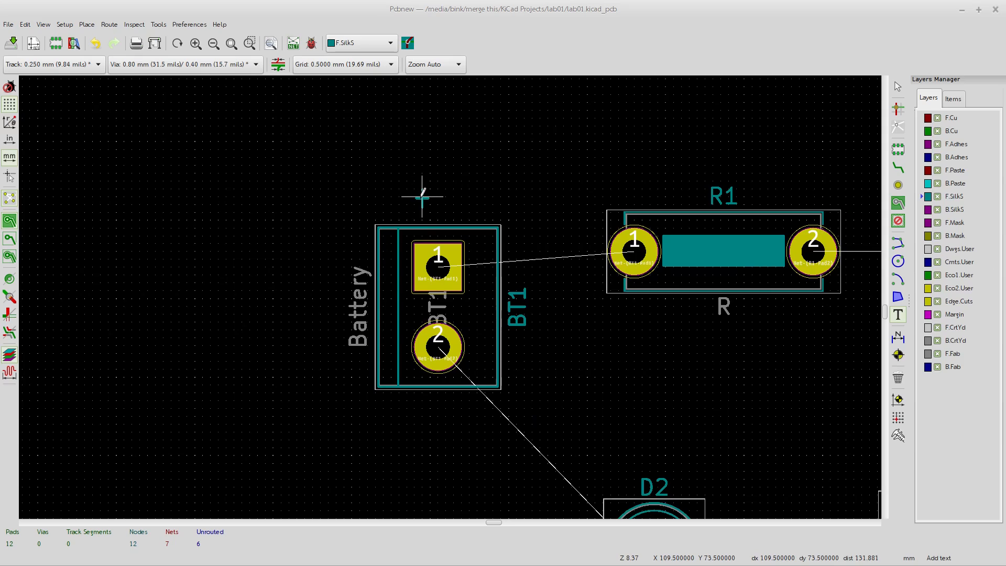
pyautogui.press('Escape')
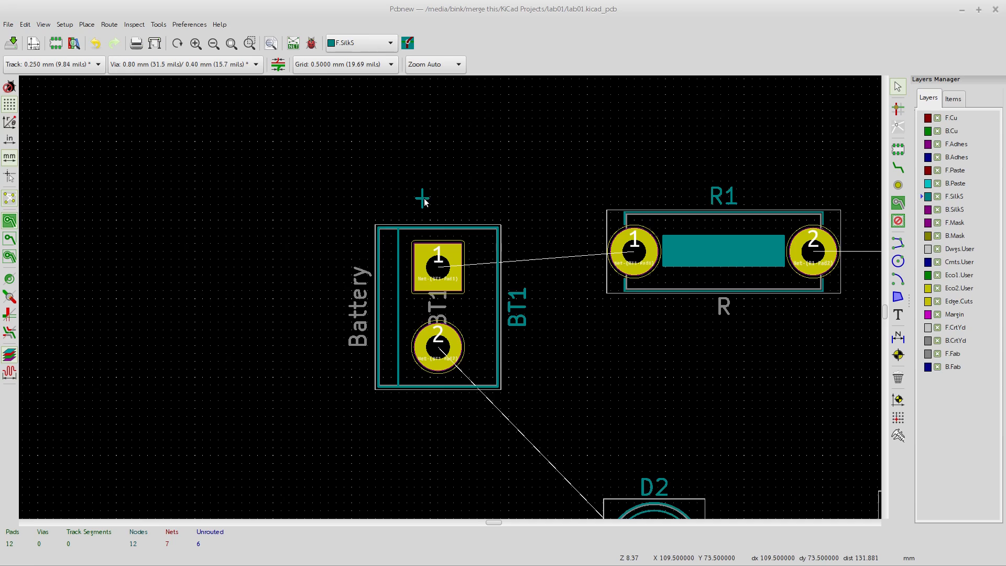
pyautogui.hotkey('ctrl', 'd')
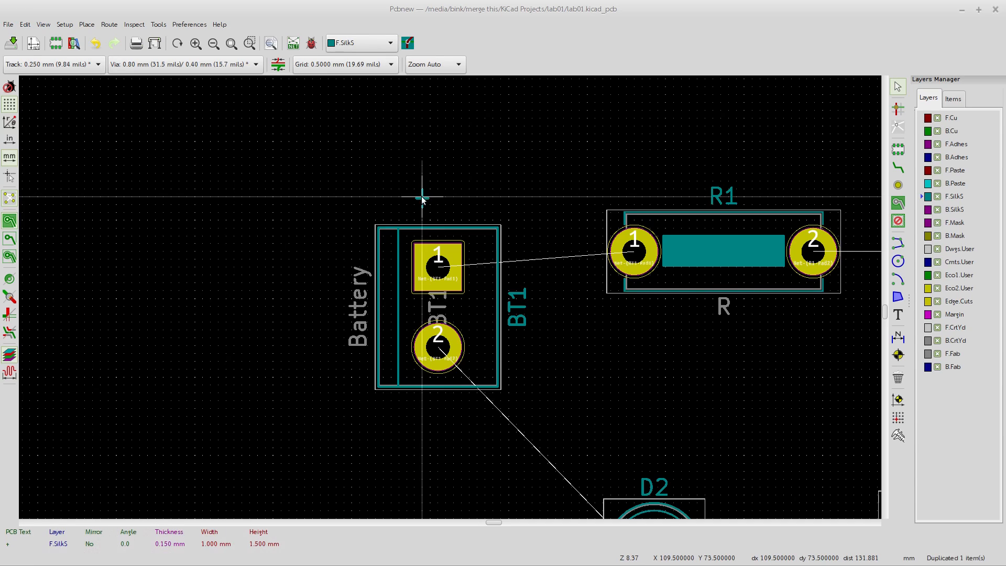
pyautogui.click(423, 410)
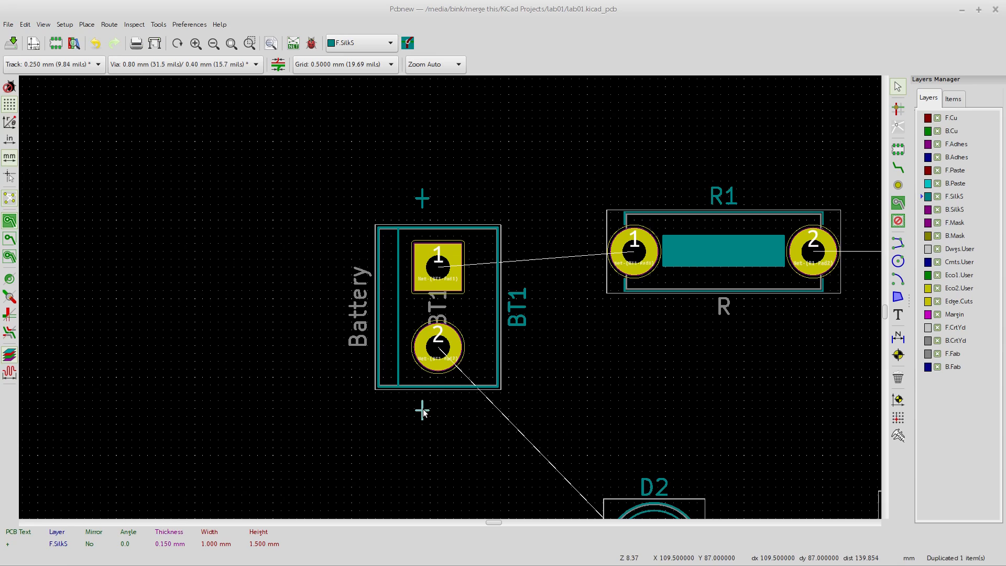
# Change the text of the copy below BT1 to "-" and clear the selection
pyautogui.doubleClick(422, 410)
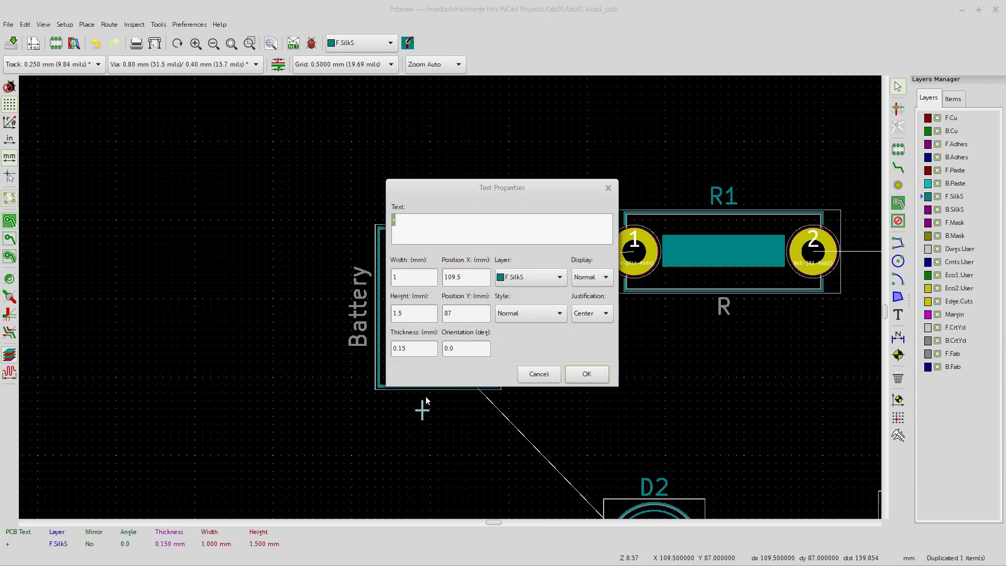
pyautogui.press('BackSpace')
pyautogui.click(589, 373)
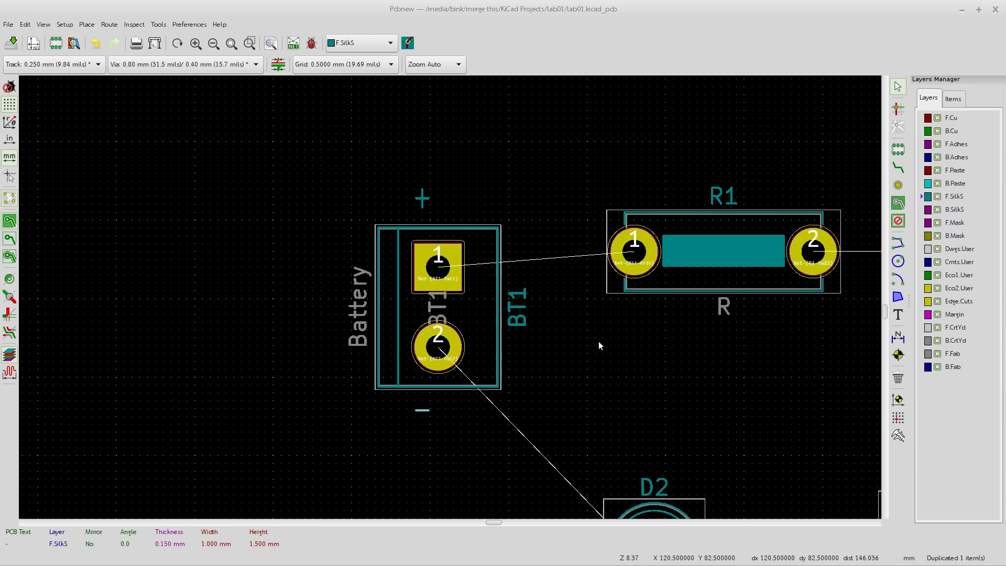
pyautogui.scroll(2, 449, 297)
pyautogui.scroll(-4, 535, 316)
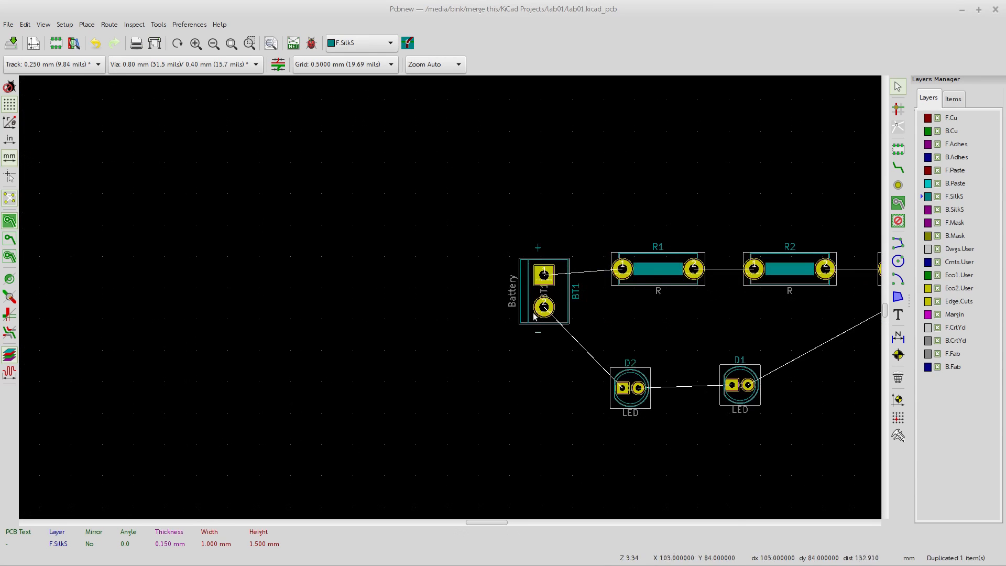
pyautogui.press('Home')
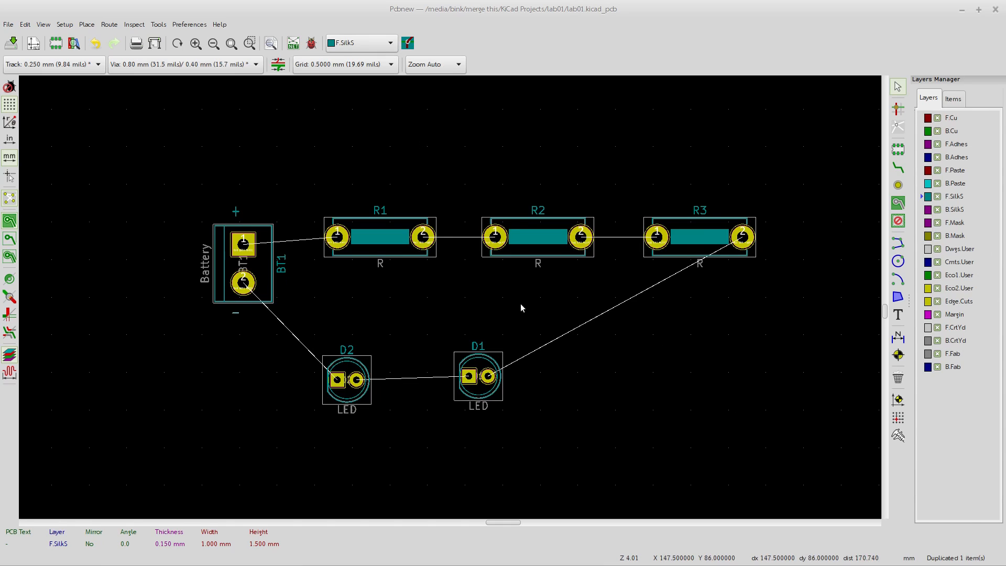
pyautogui.click(634, 329)
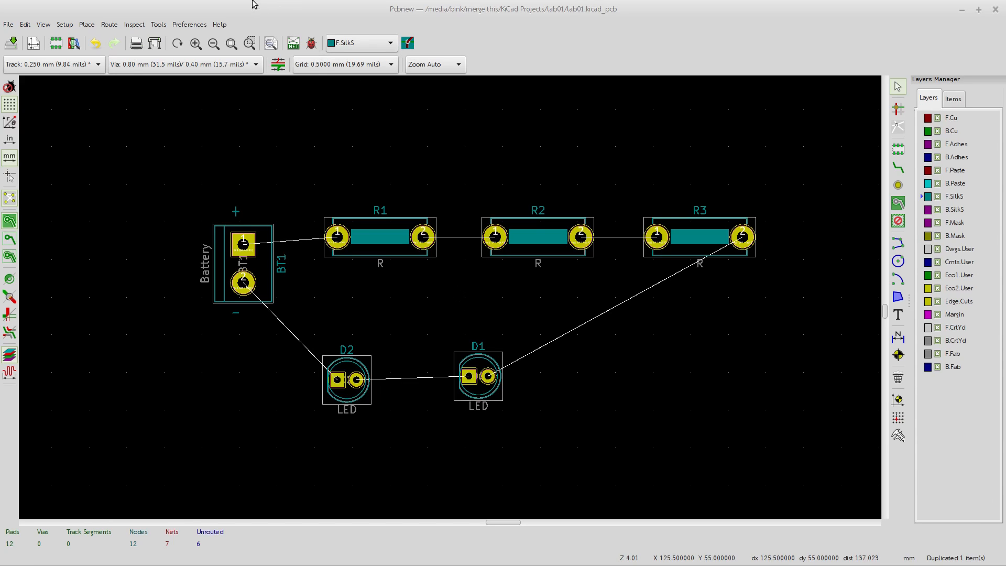
# Open the hotkeys list and look up the shortcut for Duplicate Item
pyautogui.click(222, 27)
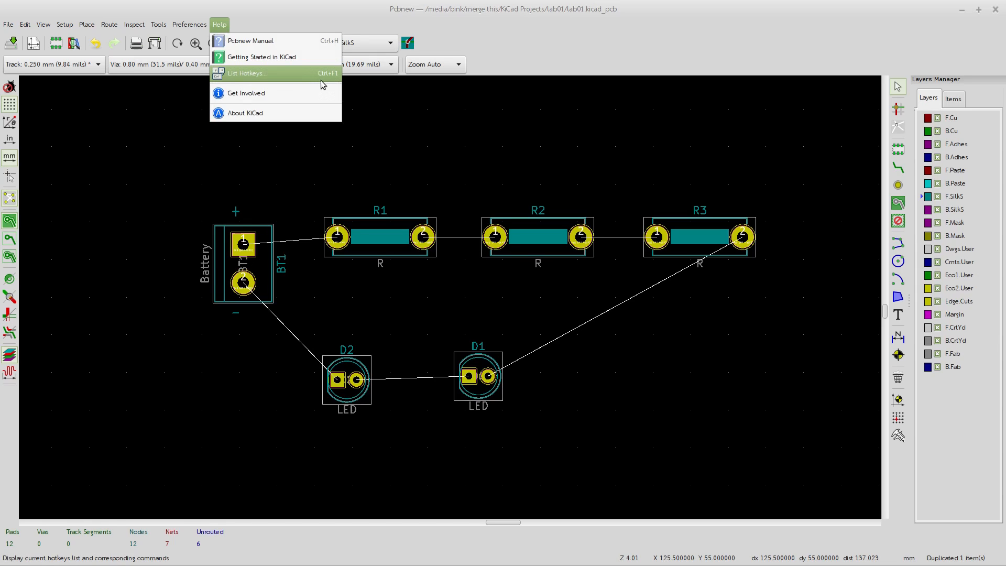
pyautogui.click(255, 75)
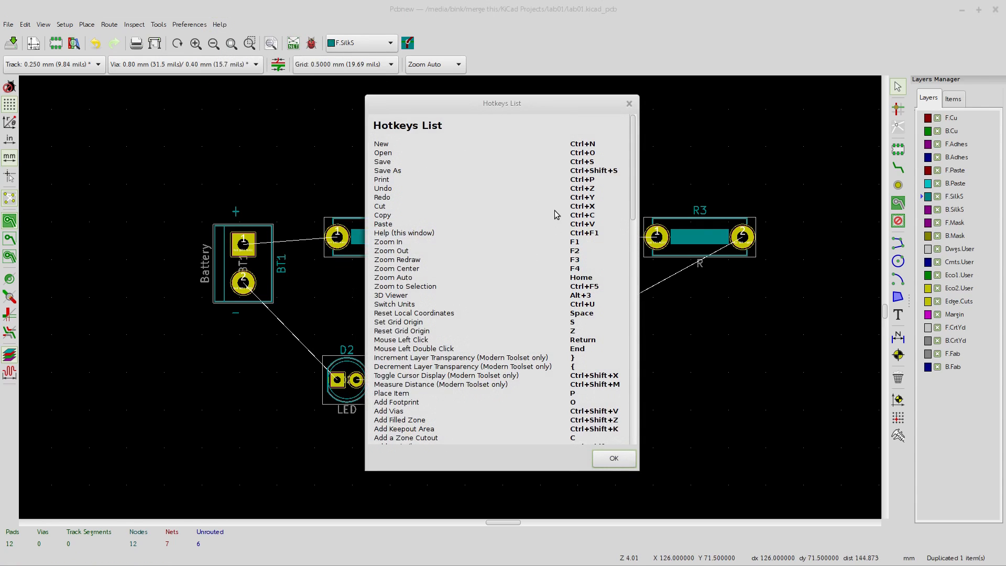
pyautogui.scroll(-5, 559, 215)
pyautogui.scroll(-6, 559, 215)
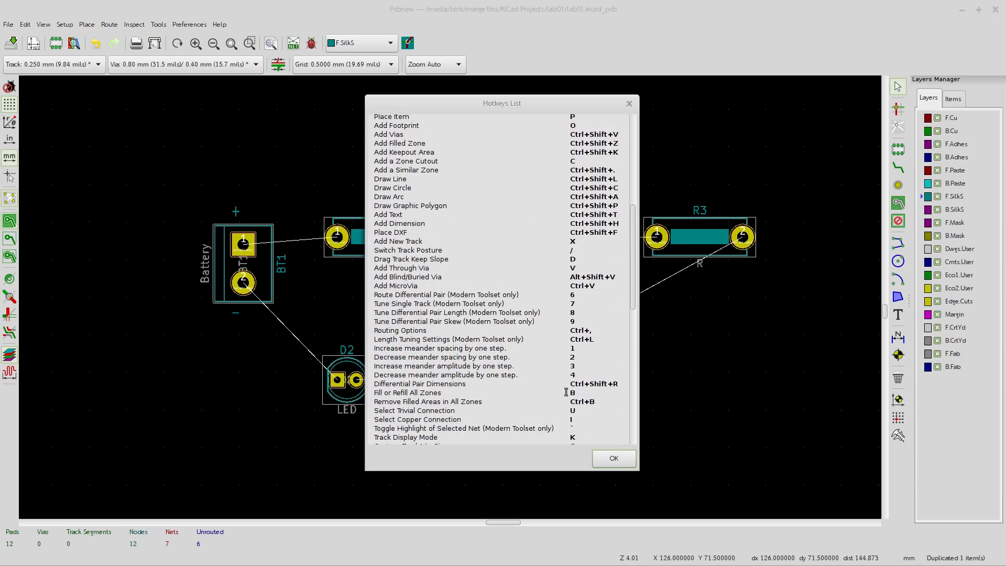
pyautogui.scroll(-4, 564, 389)
pyautogui.scroll(15, 534, 358)
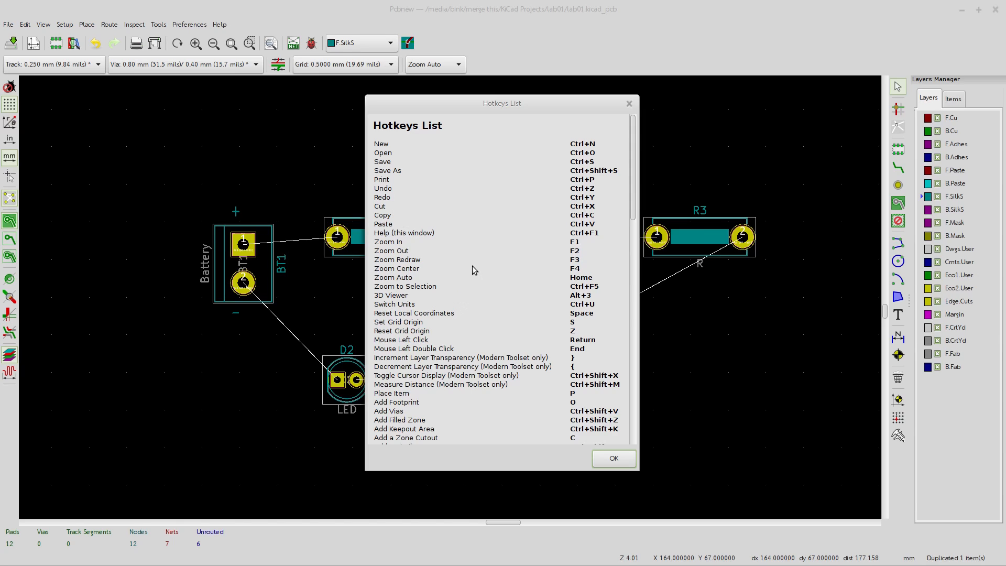
pyautogui.scroll(-6, 474, 270)
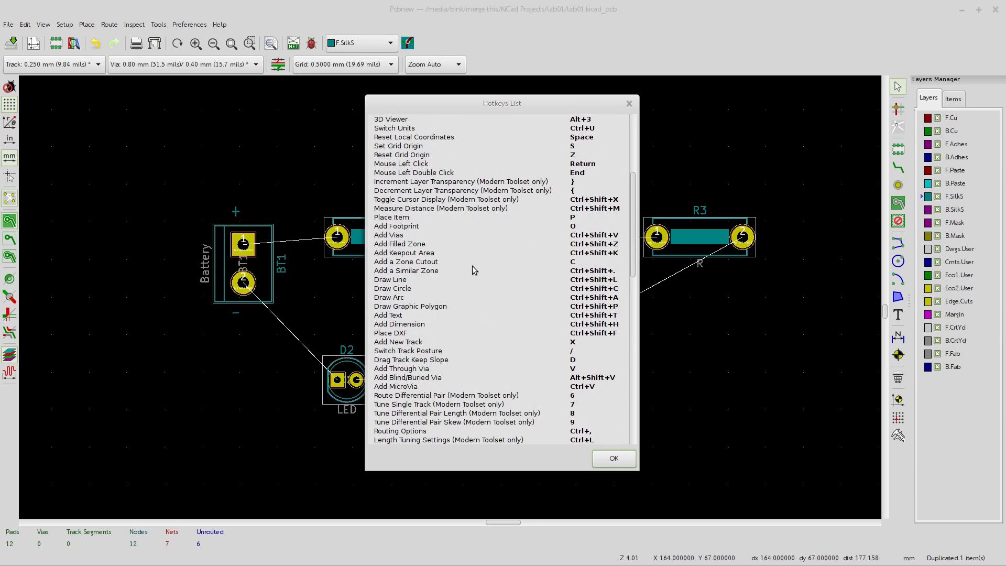
pyautogui.scroll(-7, 474, 270)
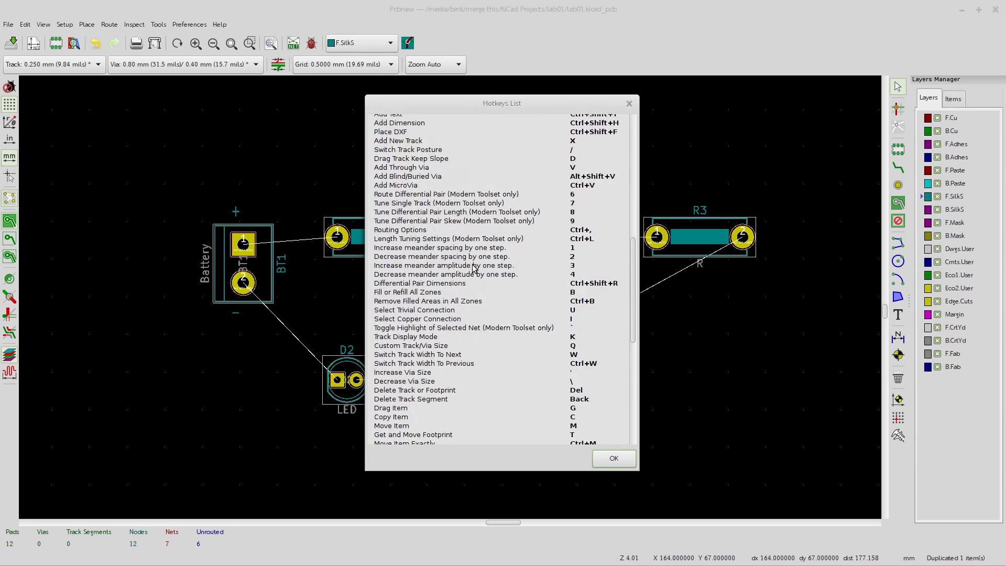
pyautogui.scroll(-4, 473, 268)
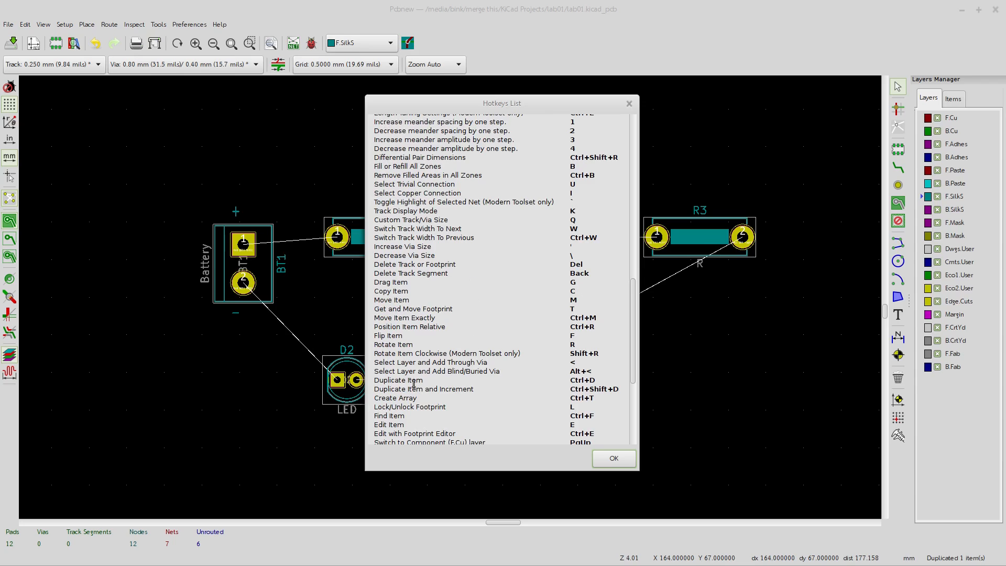
pyautogui.moveTo(433, 380); pyautogui.dragTo(377, 379)
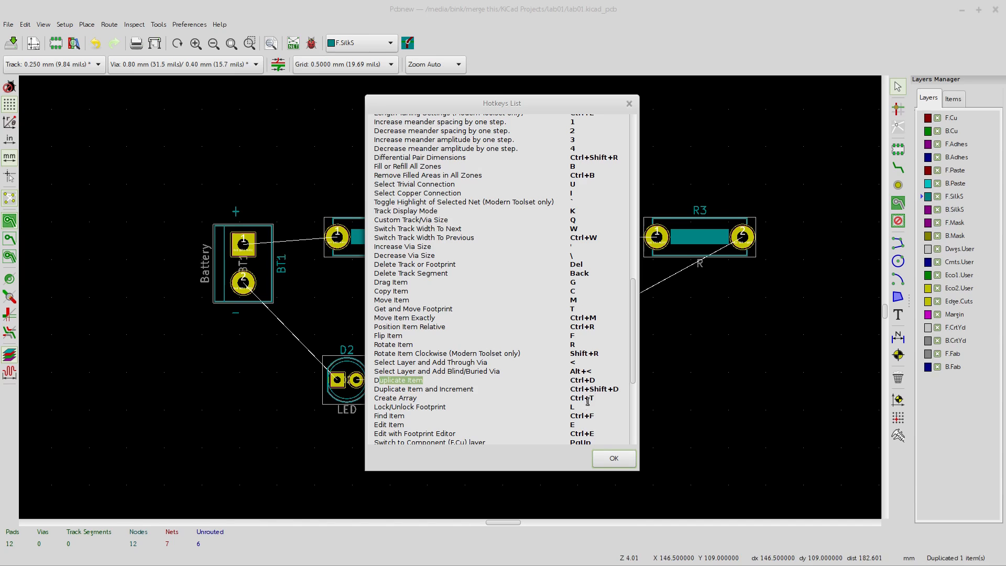
pyautogui.scroll(-5, 586, 400)
pyautogui.scroll(20, 574, 383)
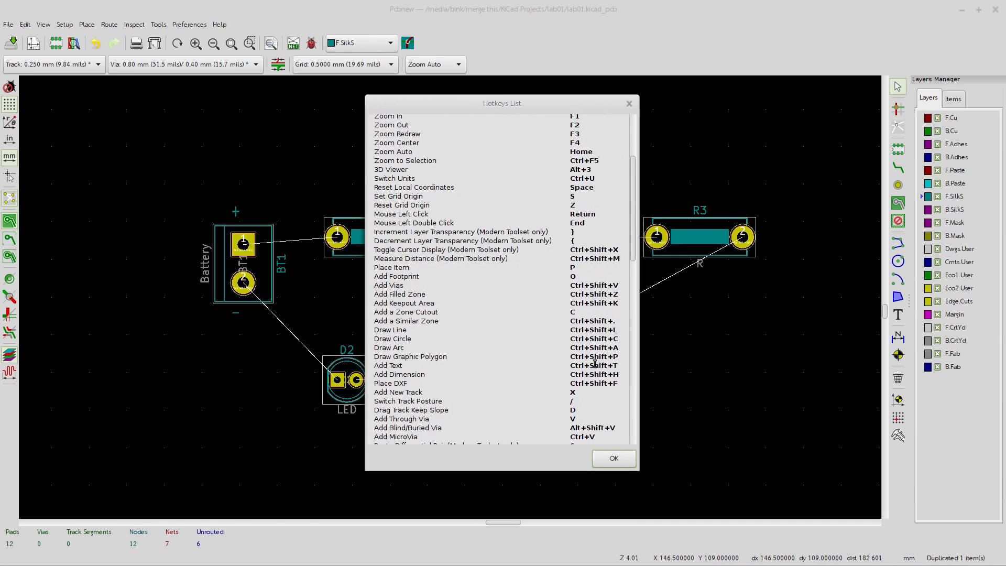
pyautogui.scroll(2, 604, 356)
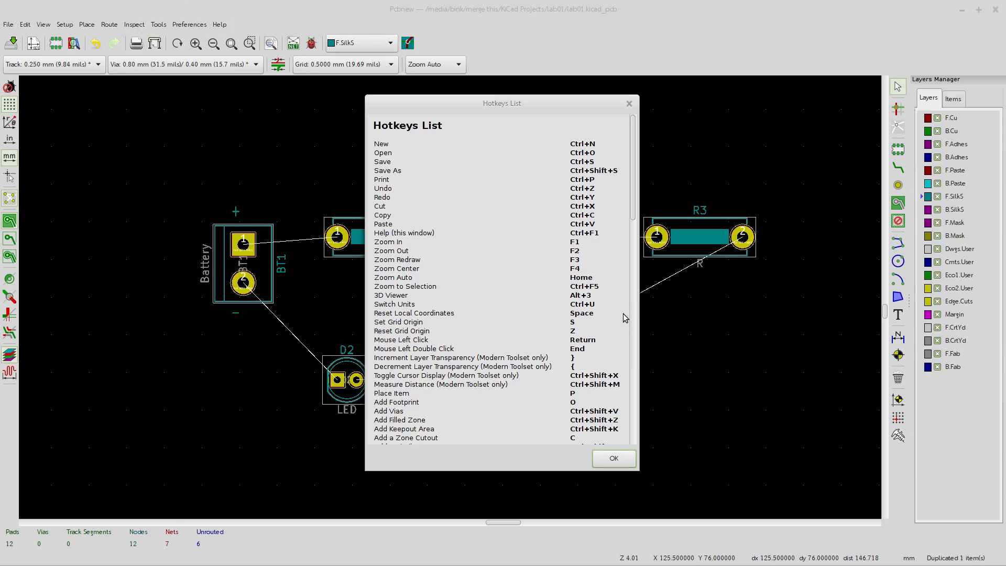
# Look up the Add a Zone Cutout entry in the hotkeys list and close the list
pyautogui.scroll(-8, 576, 278)
pyautogui.scroll(2, 573, 281)
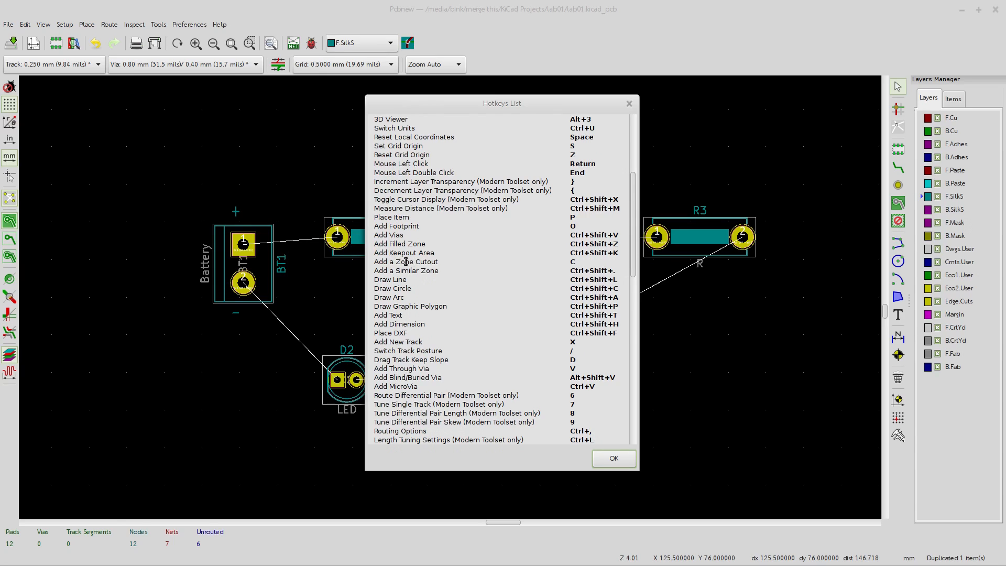
pyautogui.moveTo(405, 262); pyautogui.dragTo(585, 262)
pyautogui.click(586, 262)
pyautogui.click(612, 460)
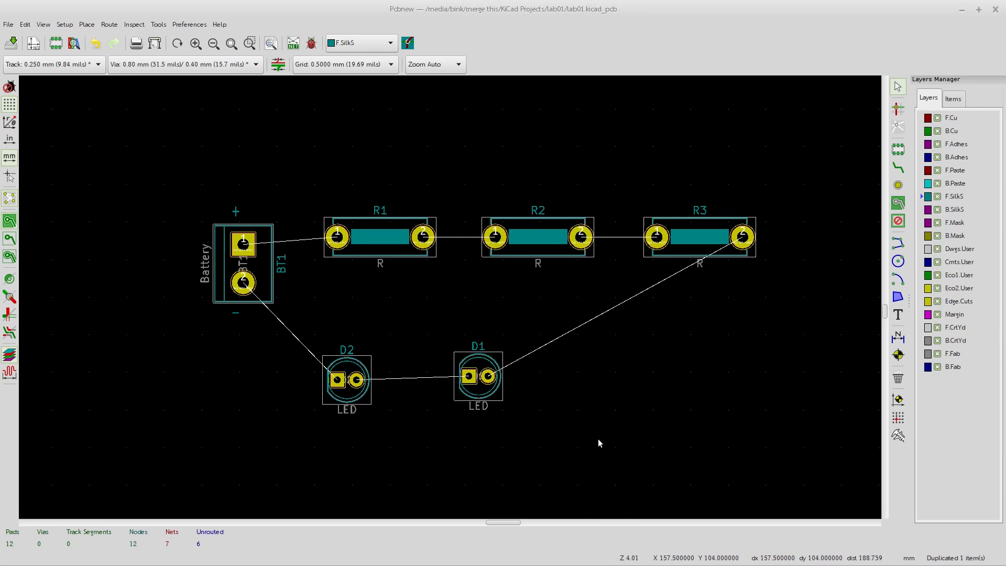
# Run the design rules check on the board and review its list of unconnected items
pyautogui.moveTo(518, 308)
pyautogui.mouseDown(button='middle')
pyautogui.moveTo(548, 311)
pyautogui.moveTo(526, 299)
pyautogui.mouseUp(button='middle')
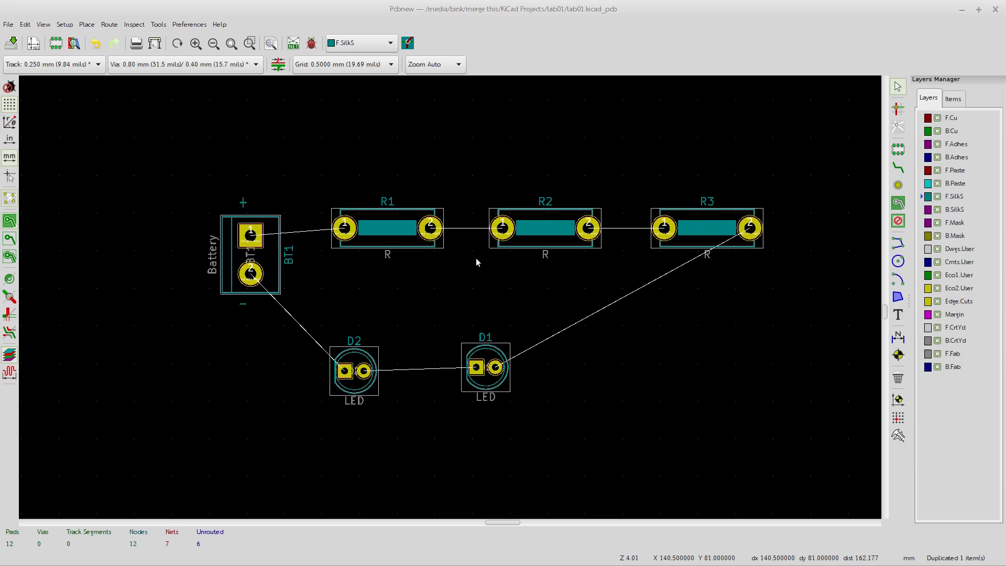
pyautogui.click(312, 43)
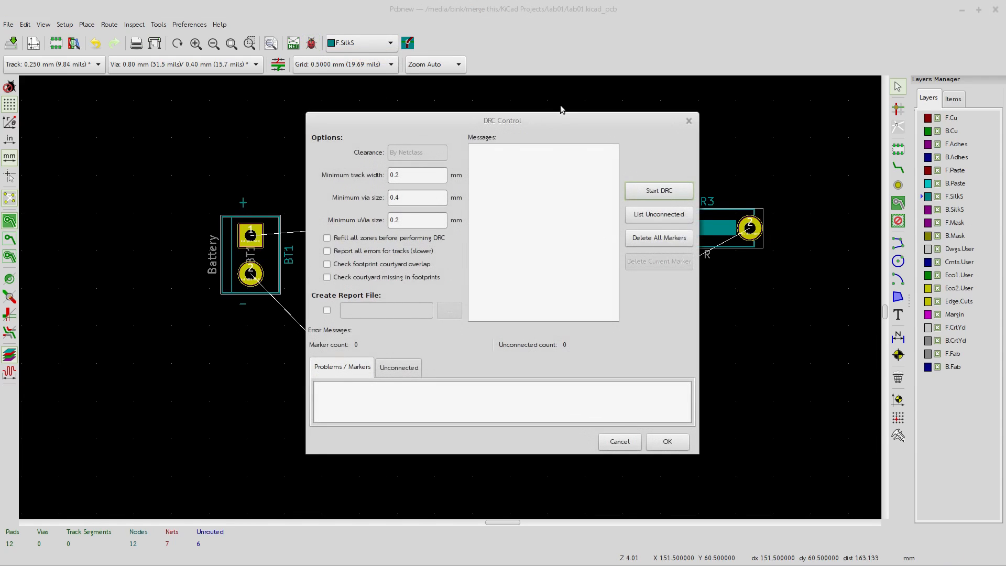
pyautogui.moveTo(548, 124); pyautogui.dragTo(270, 98)
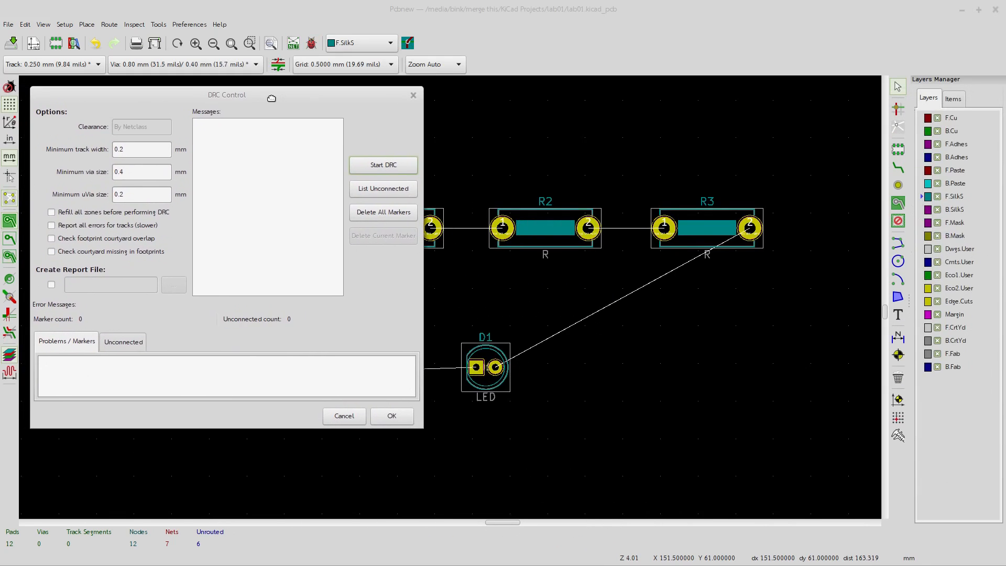
pyautogui.click(384, 165)
pyautogui.moveTo(272, 95); pyautogui.dragTo(771, 68)
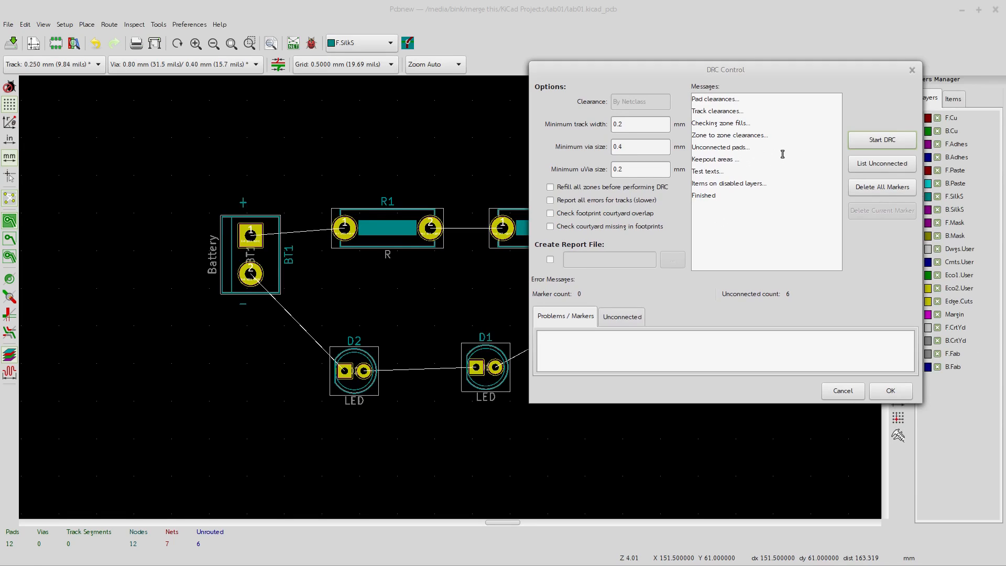
pyautogui.click(630, 318)
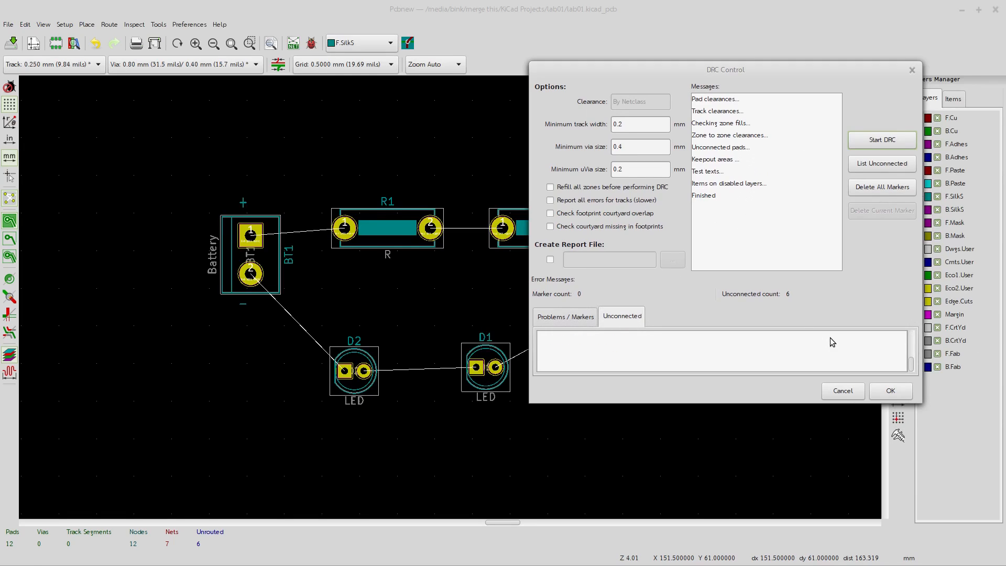
pyautogui.scroll(2, 820, 343)
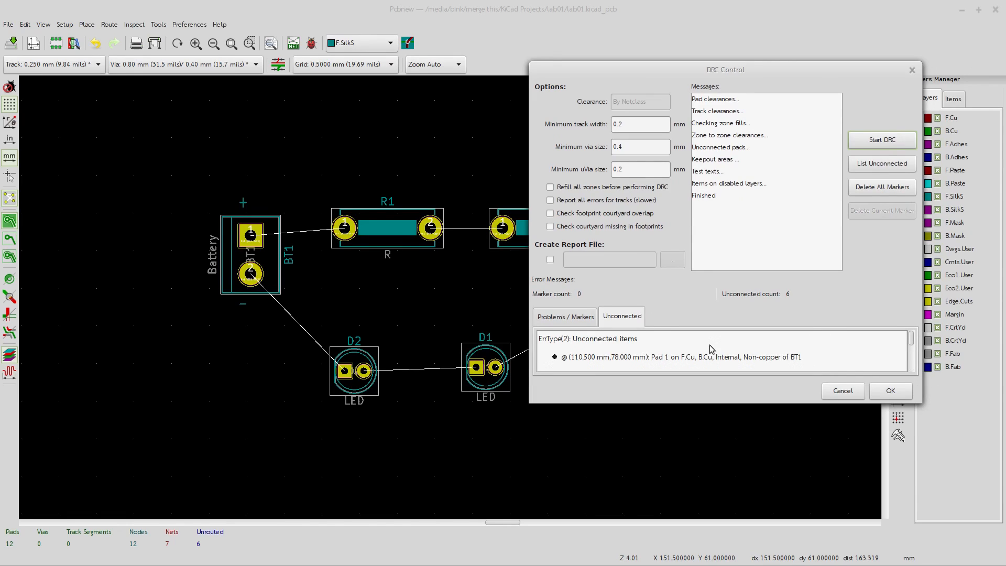
pyautogui.click(891, 390)
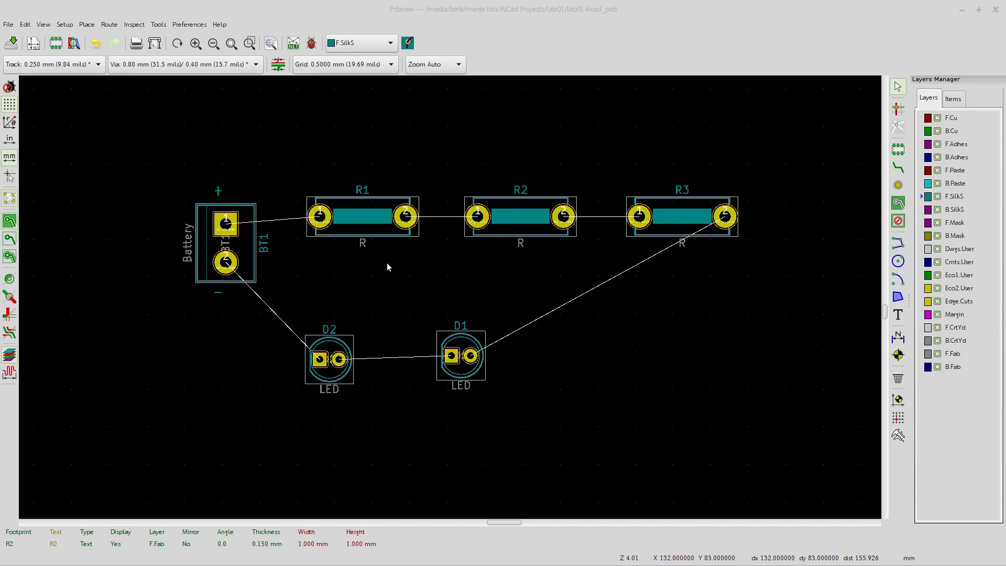
# Route a front copper track from BT1 pad 1 to R1 pad 1
pyautogui.moveTo(386, 263); pyautogui.dragTo(410, 296, button='middle')
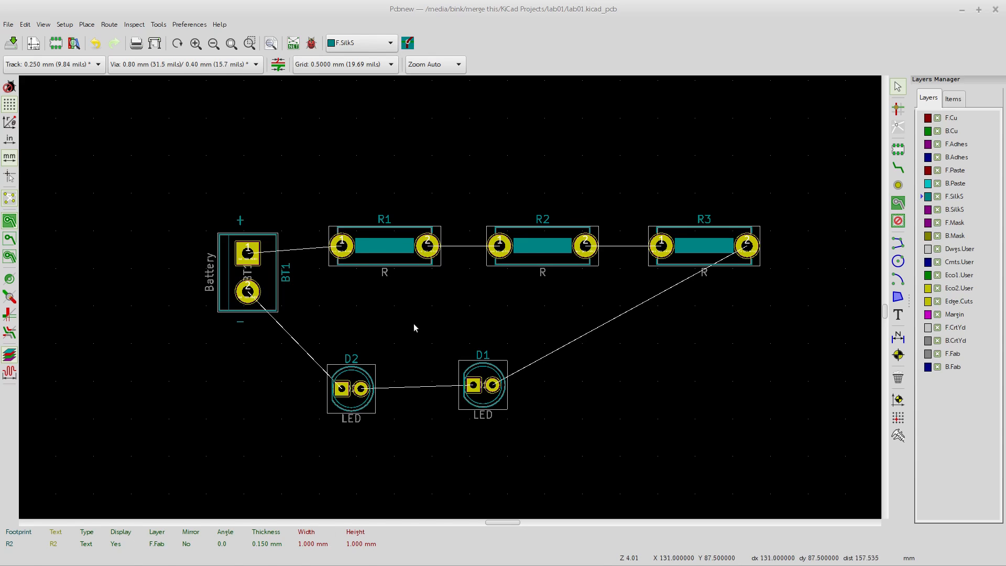
pyautogui.scroll(-1, 446, 311)
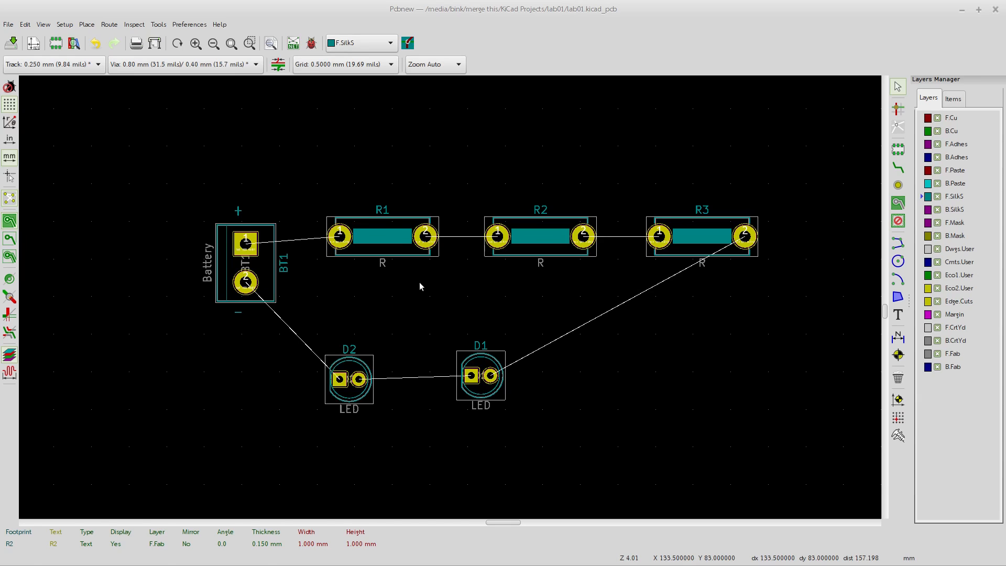
pyautogui.moveTo(419, 282); pyautogui.dragTo(421, 286, button='middle')
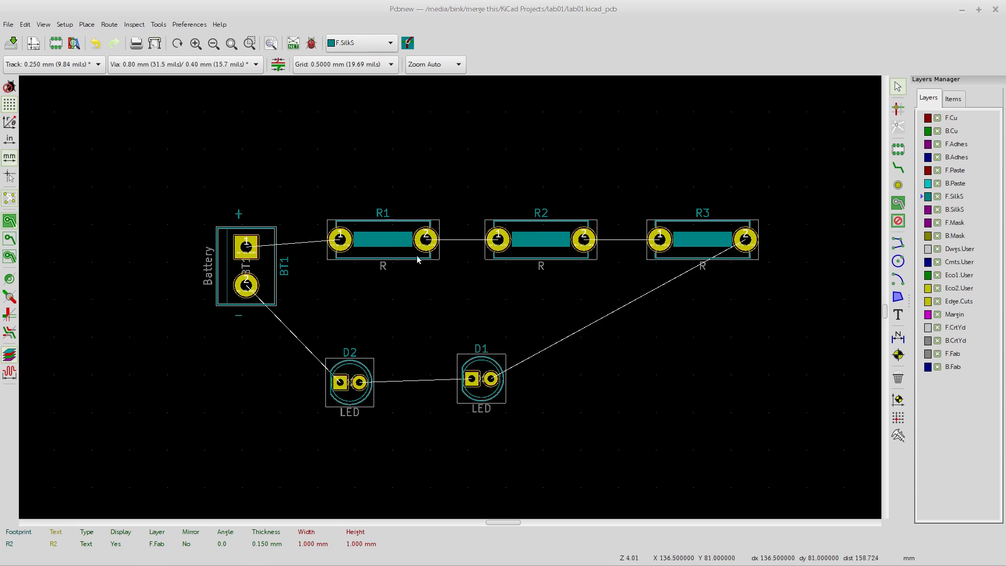
pyautogui.click(899, 169)
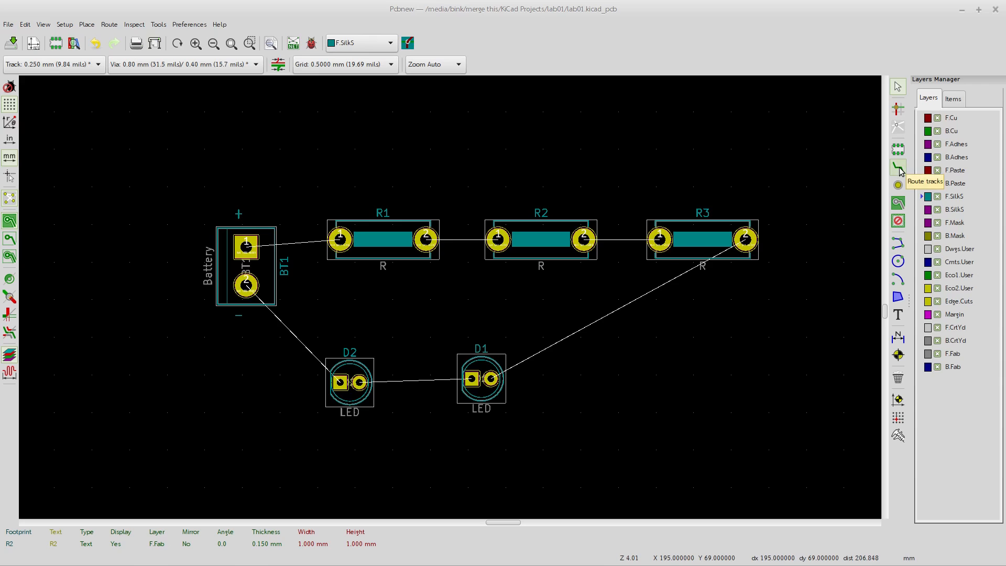
pyautogui.click(246, 246)
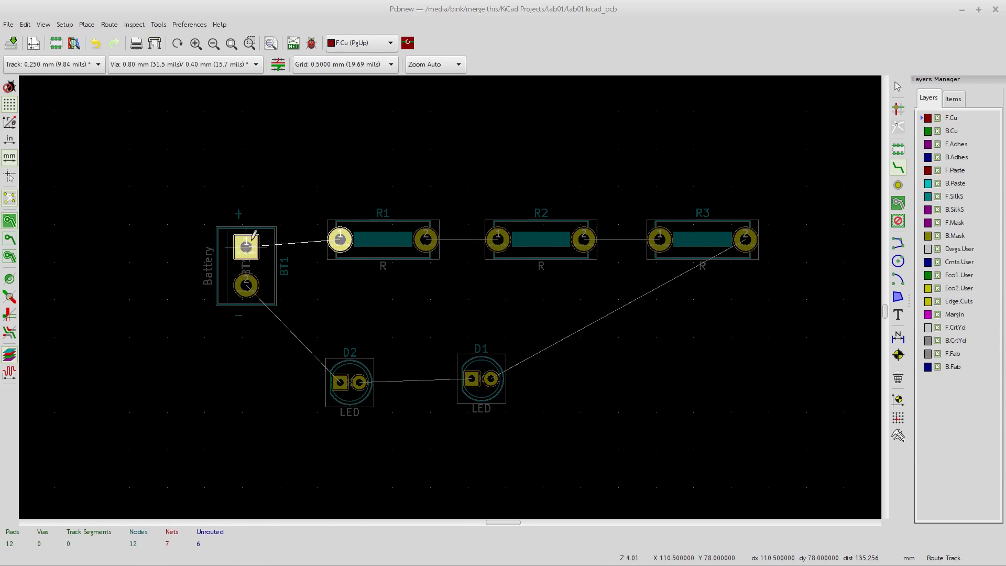
pyautogui.click(340, 240)
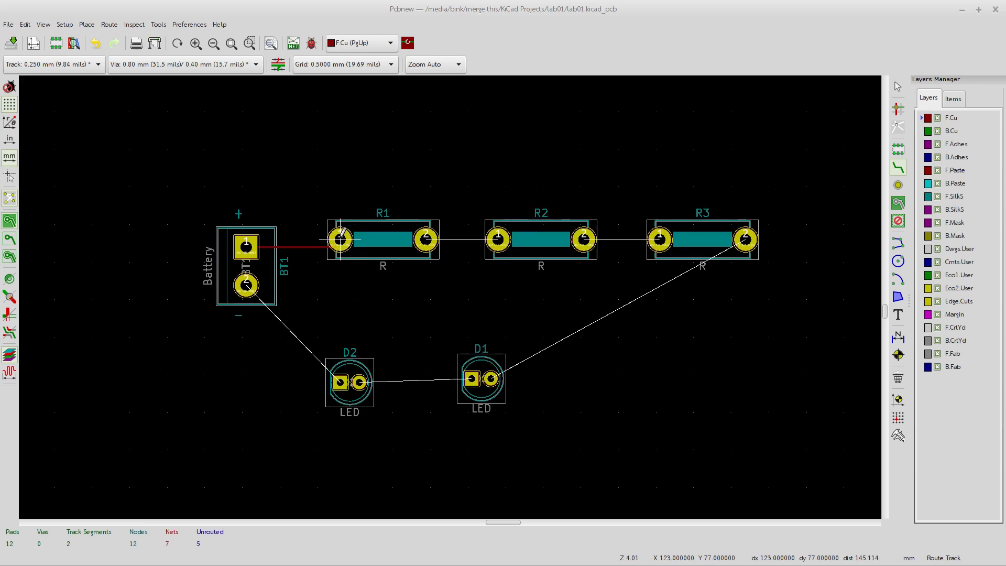
# Examine the track between BT1 and R1 up close and against the rest of the board
pyautogui.scroll(-3, 291, 333)
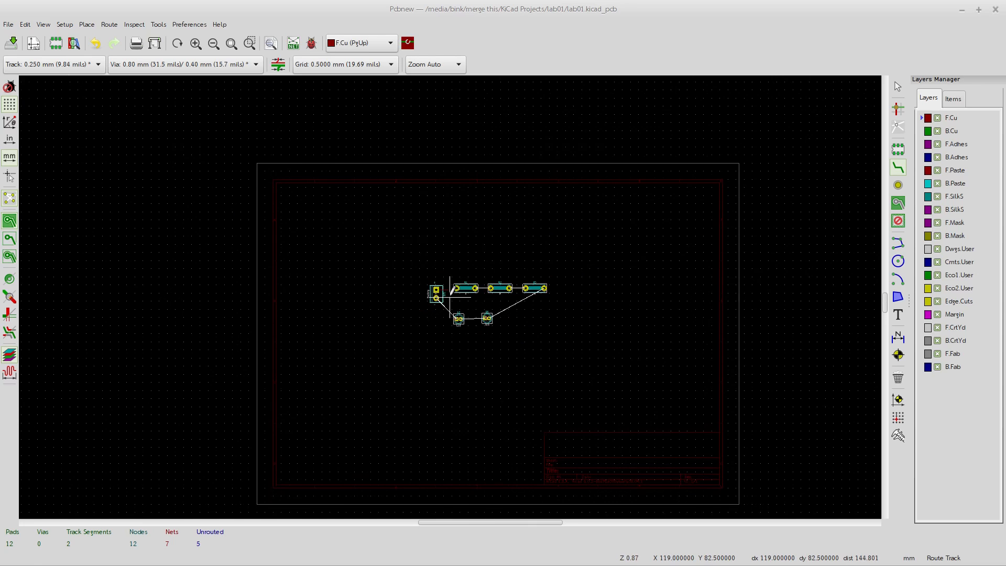
pyautogui.scroll(6, 450, 296)
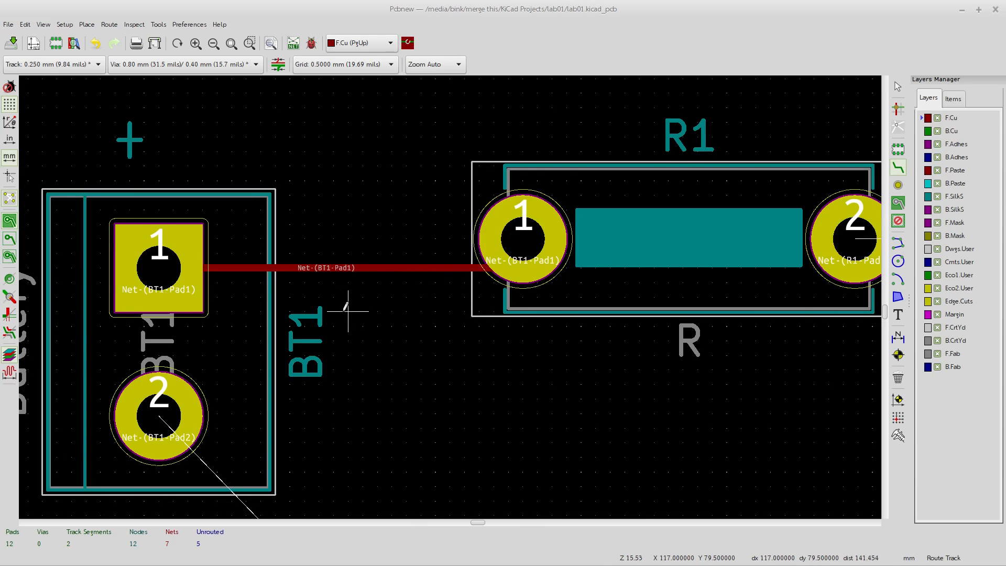
pyautogui.scroll(3, 260, 238)
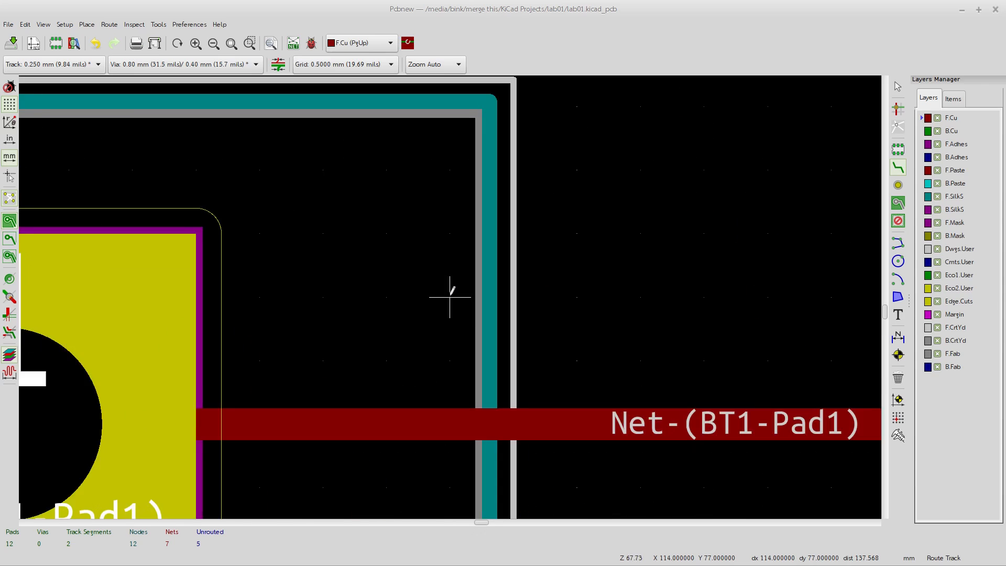
pyautogui.scroll(-3, 449, 292)
pyautogui.scroll(-2, 450, 297)
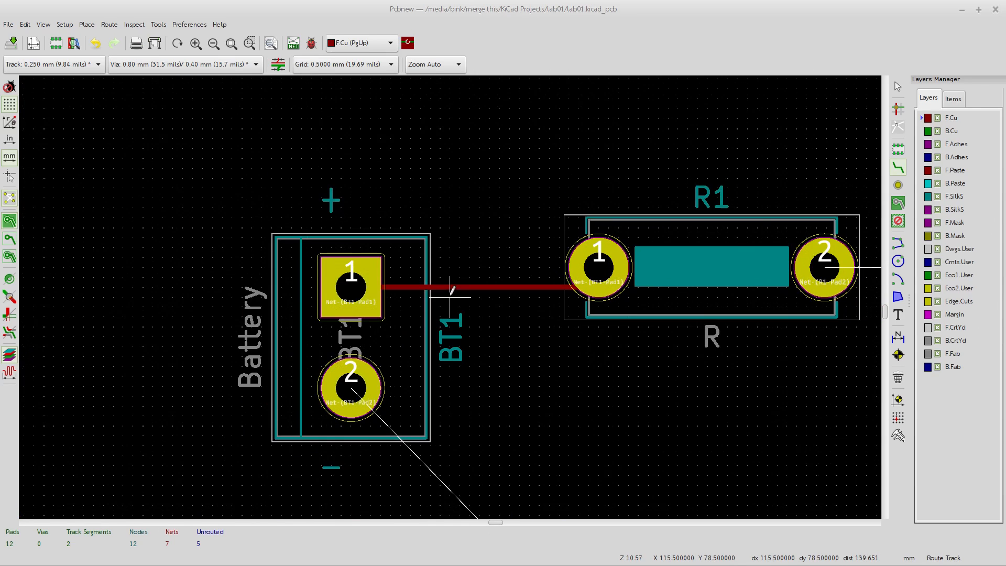
pyautogui.scroll(-4, 511, 334)
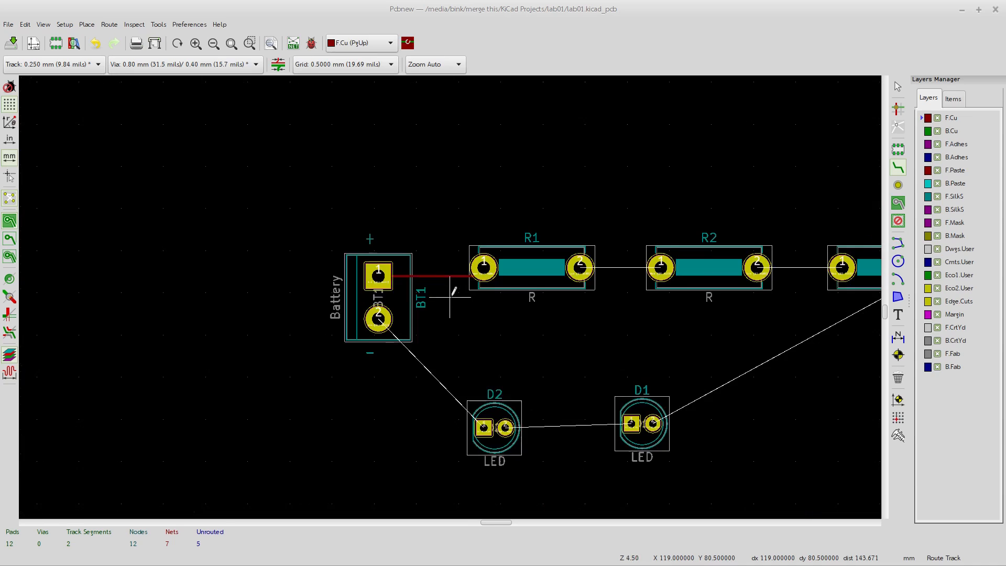
pyautogui.moveTo(518, 304); pyautogui.dragTo(428, 286, button='middle')
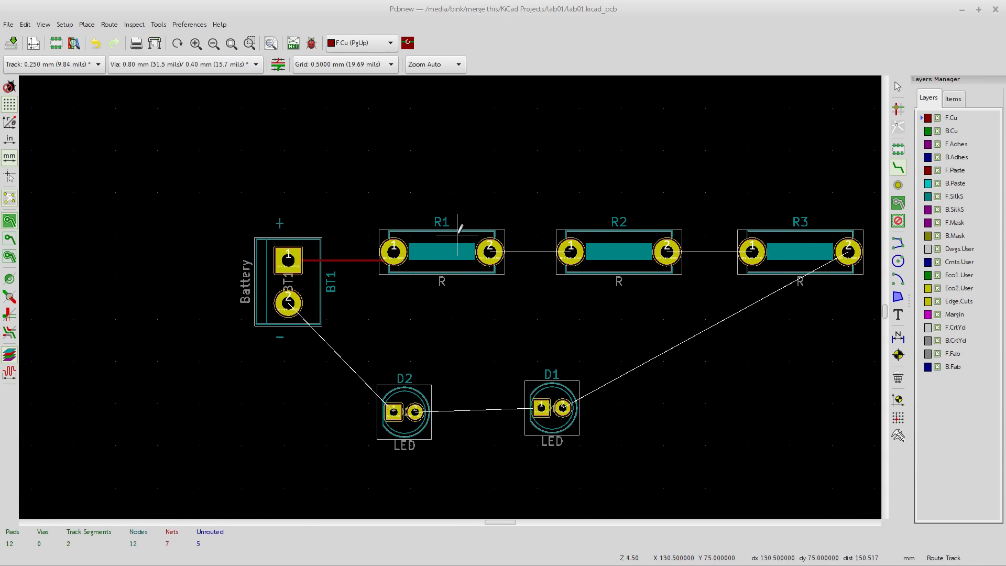
pyautogui.moveTo(583, 232); pyautogui.dragTo(525, 223, button='middle')
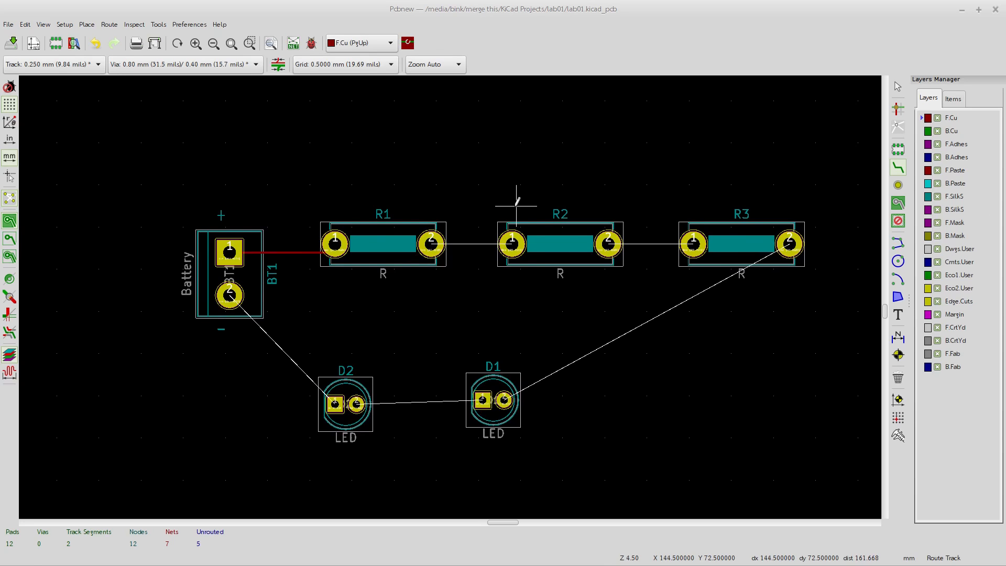
pyautogui.scroll(-1, 554, 164)
pyautogui.moveTo(449, 298); pyautogui.dragTo(484, 194, button='middle')
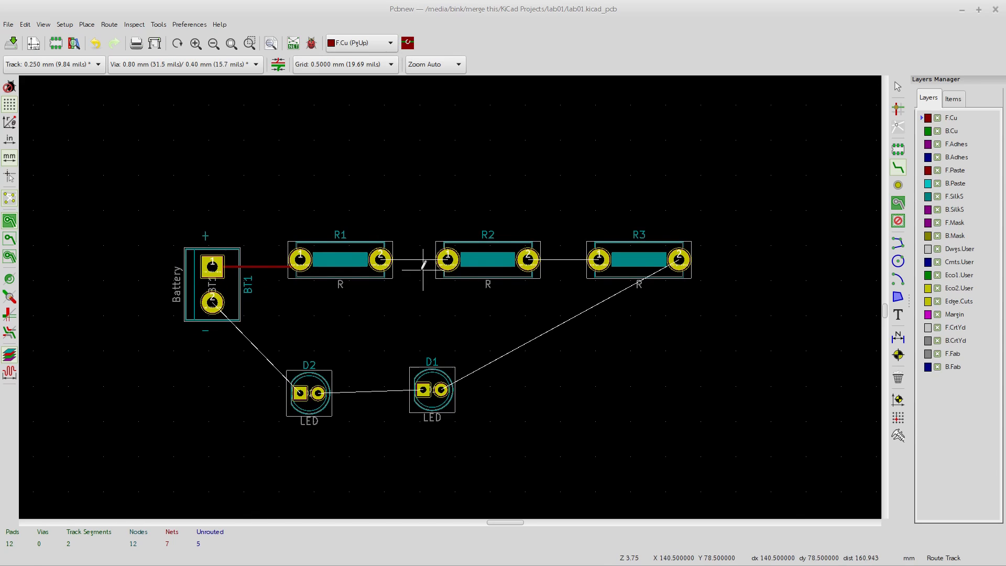
pyautogui.scroll(4, 407, 260)
pyautogui.scroll(-4, 449, 293)
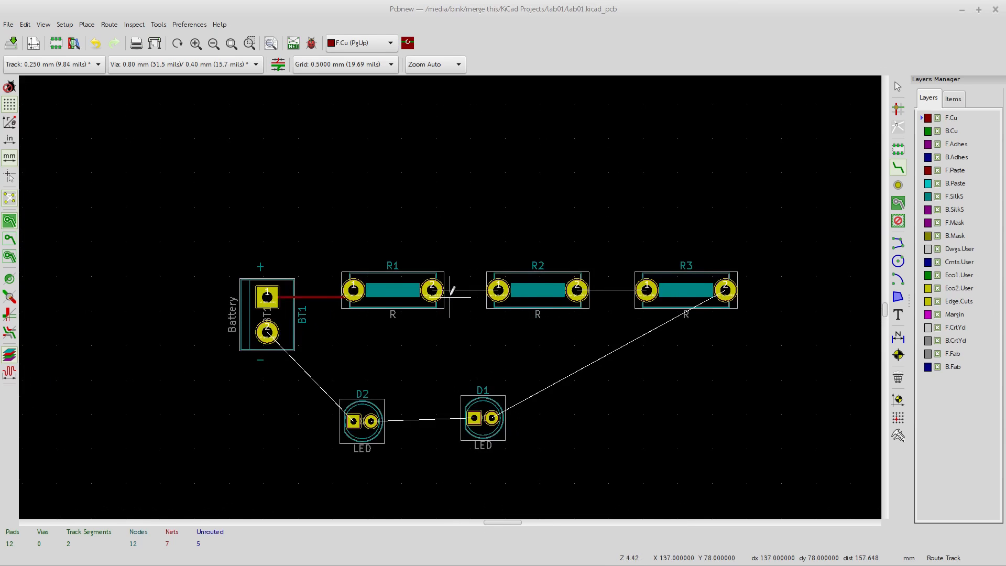
# Route F.Cu tracks from R1 pad 2 to R2 pad 1 and from R2 pad 2 to R3 pad 1
pyautogui.scroll(2, 450, 294)
pyautogui.scroll(-2, 449, 297)
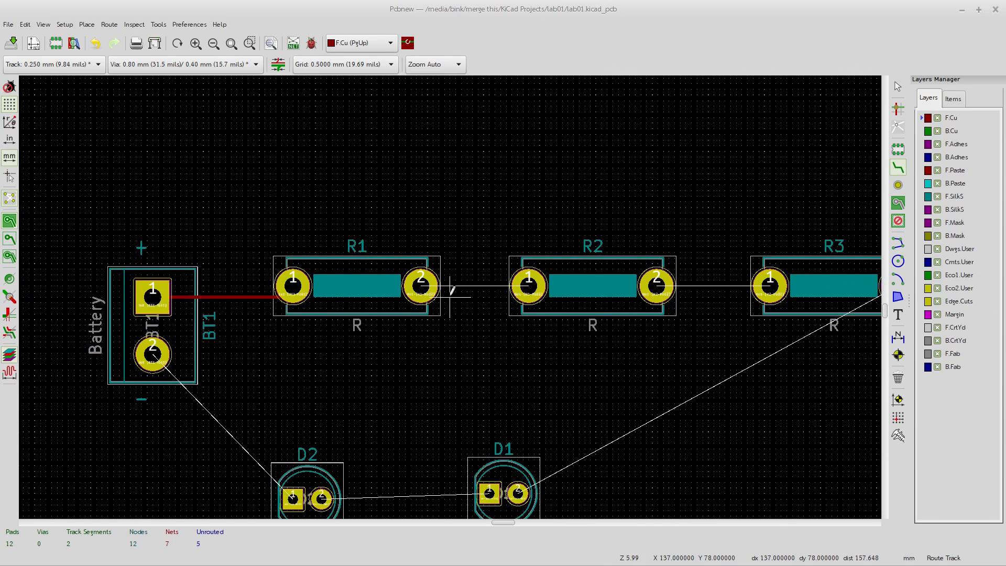
pyautogui.click(421, 286)
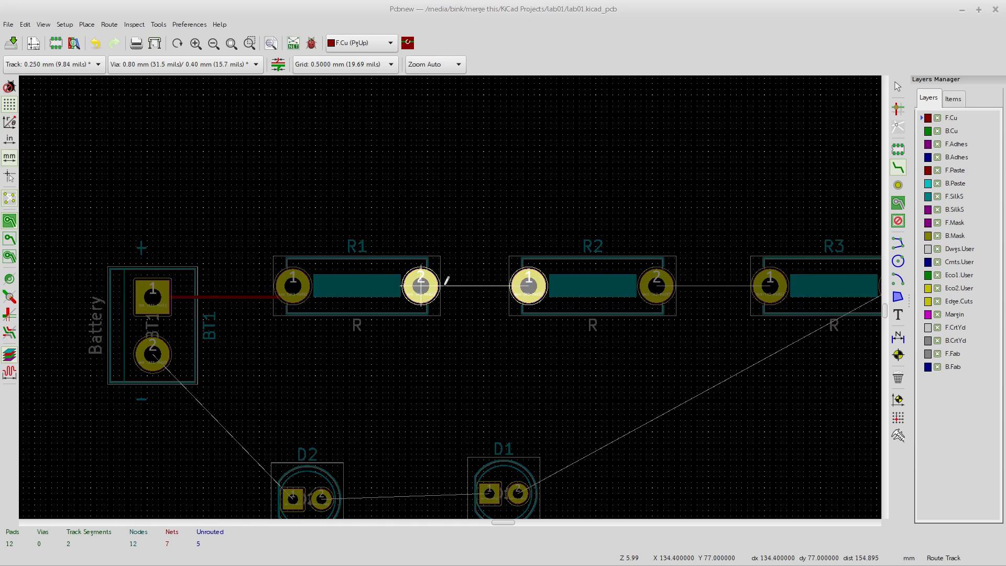
pyautogui.click(529, 286)
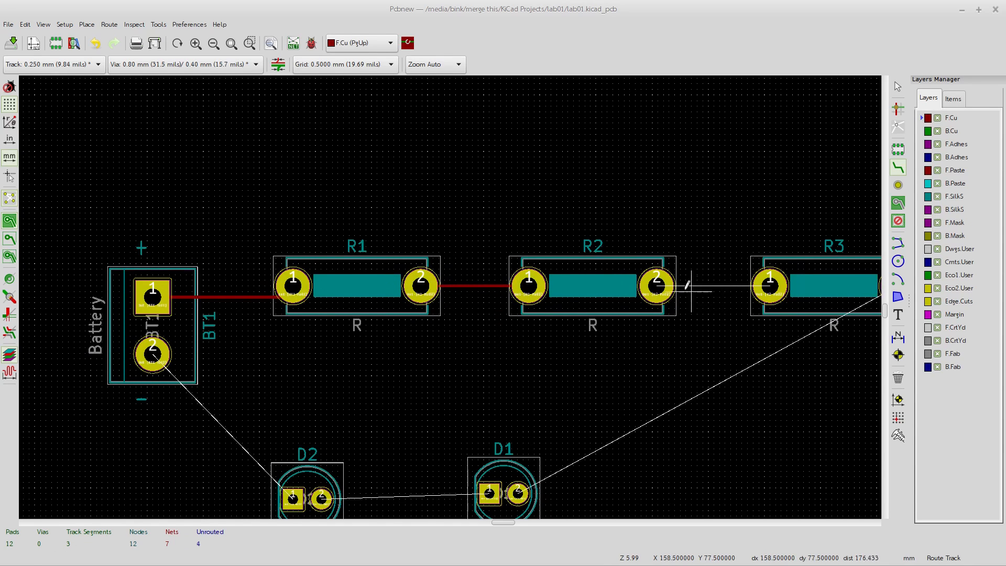
pyautogui.click(657, 285)
pyautogui.click(770, 285)
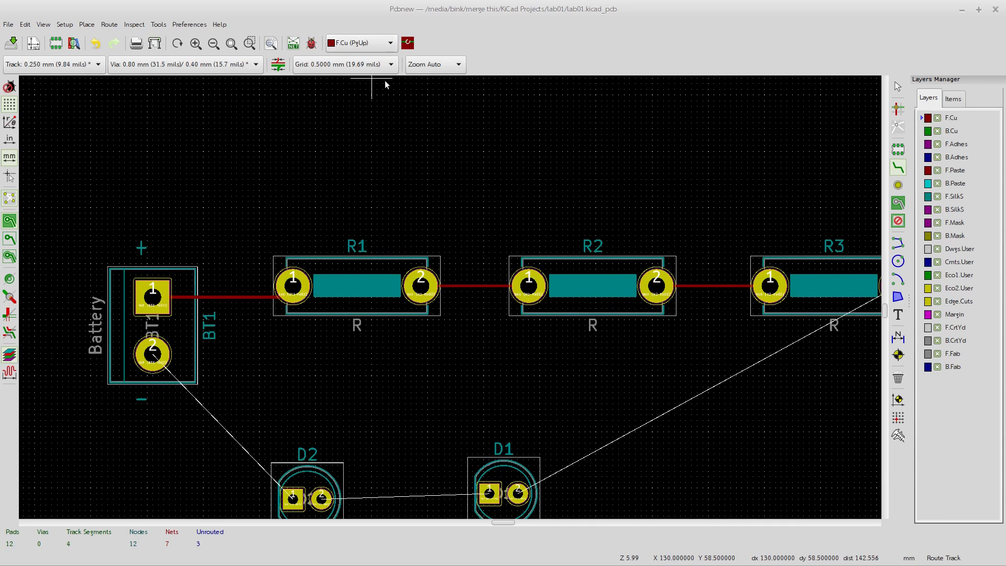
# Route an F.Cu track from R3 pad 2 down to D1 pad 2 with a diagonal bend
pyautogui.moveTo(427, 223); pyautogui.dragTo(429, 172, button='middle')
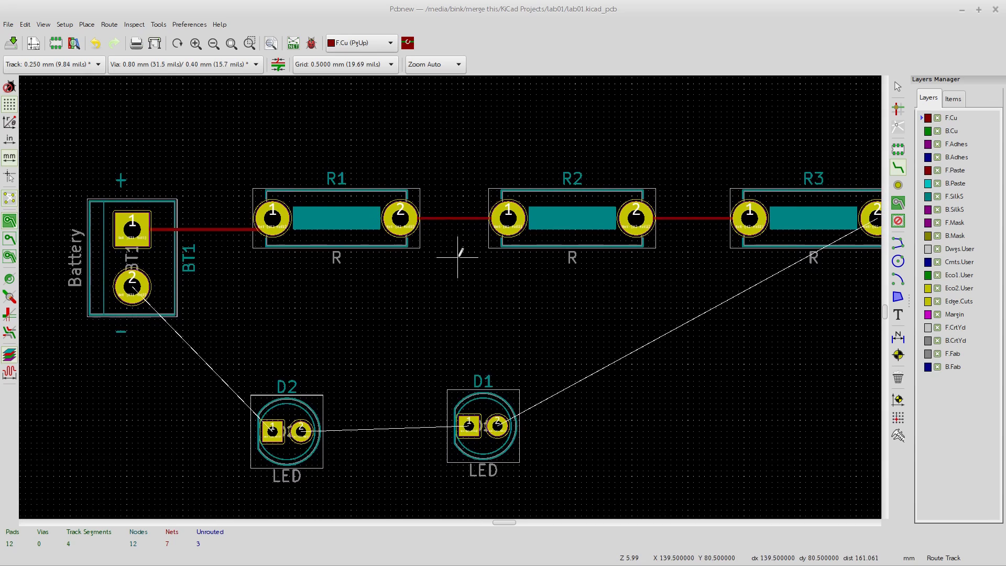
pyautogui.scroll(-1, 458, 256)
pyautogui.moveTo(452, 297); pyautogui.dragTo(486, 270, button='middle')
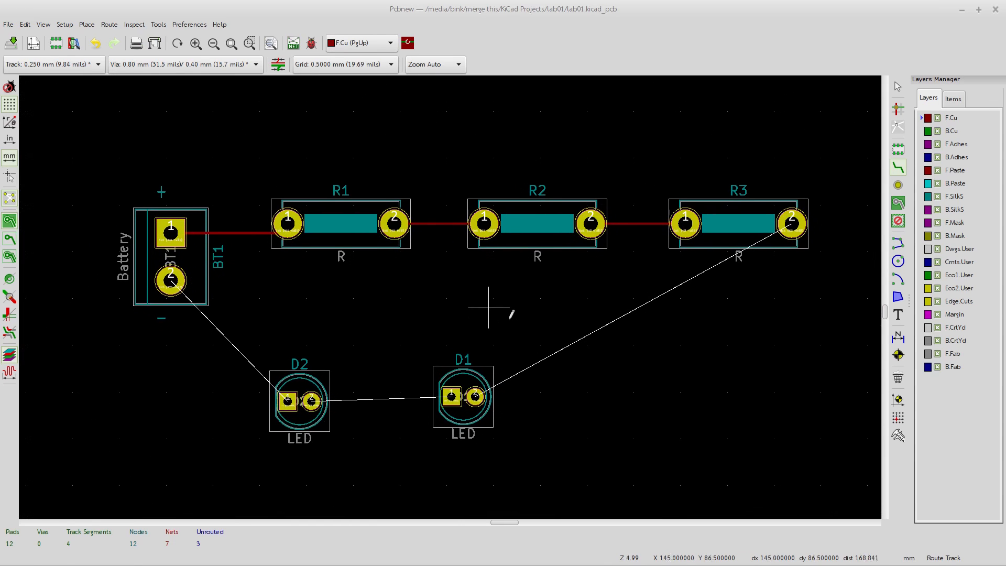
pyautogui.click(791, 223)
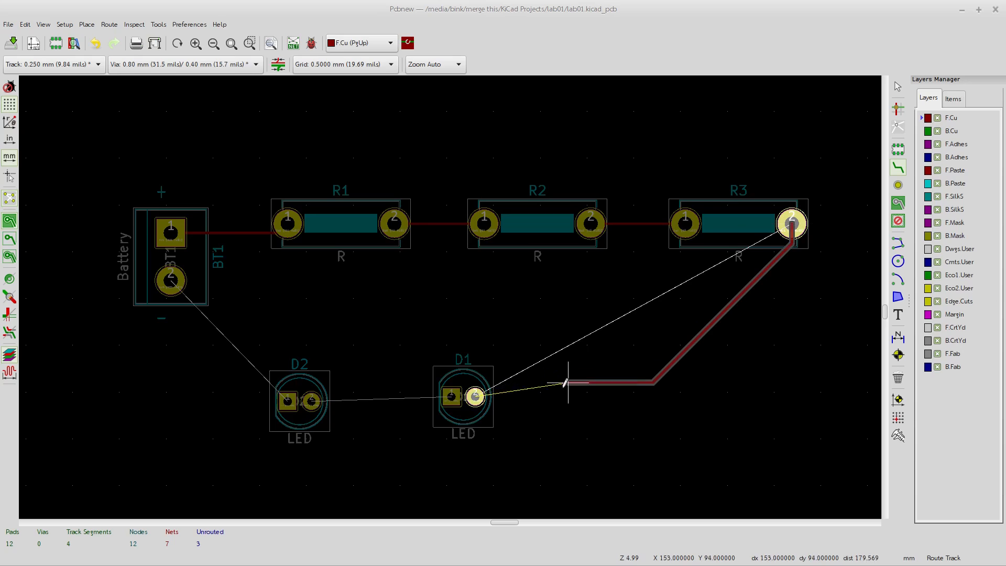
pyautogui.click(477, 395)
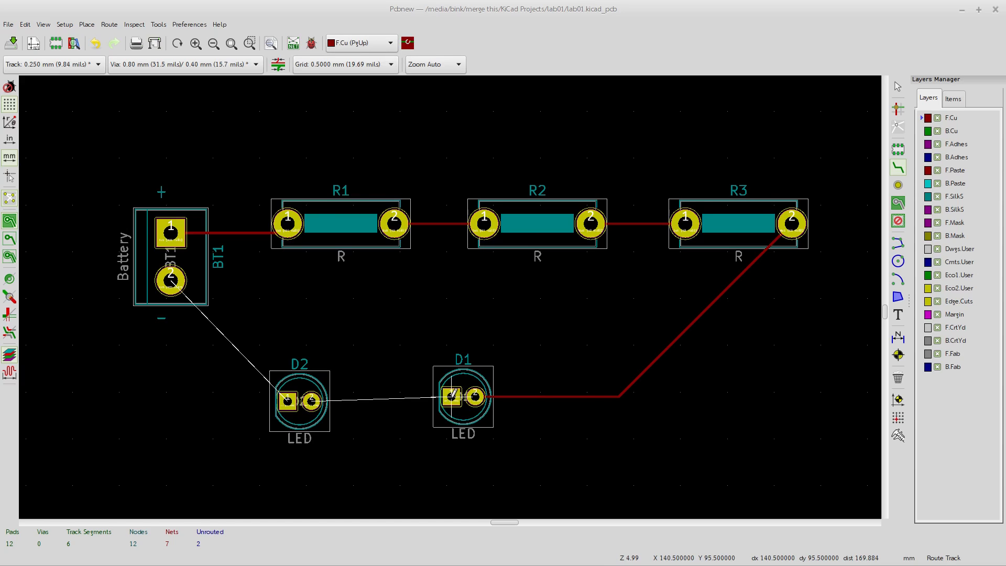
# Route F.Cu tracks from D1 pad 1 to D2 pad 2 and from D2 pad 1 to BT1 pad 2
pyautogui.click(452, 397)
pyautogui.click(312, 401)
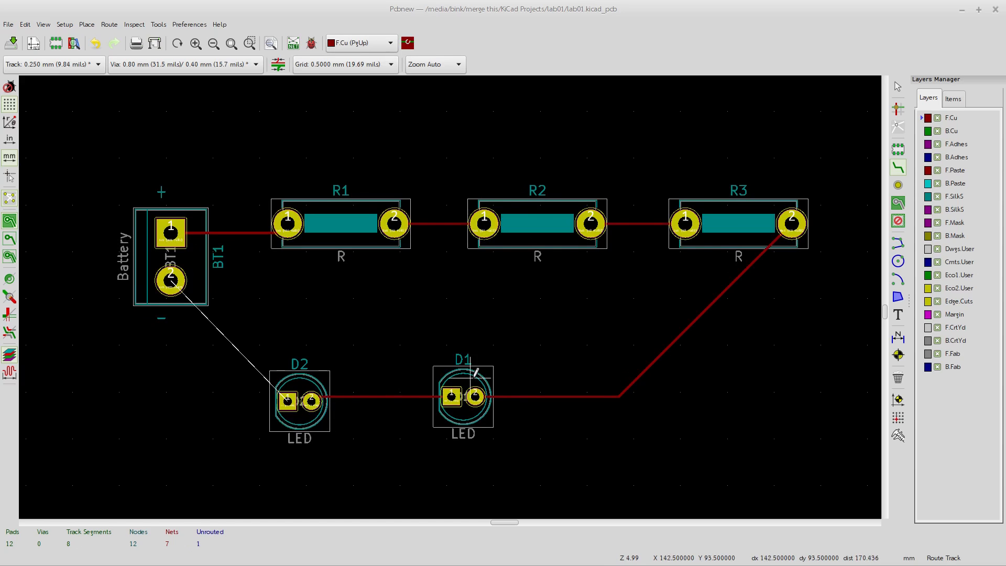
pyautogui.click(288, 401)
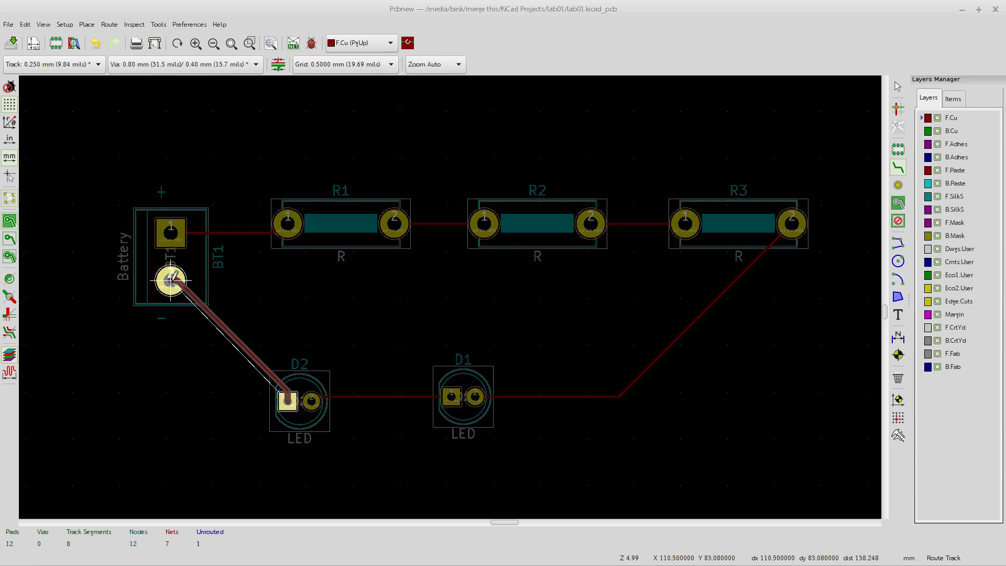
pyautogui.click(185, 298)
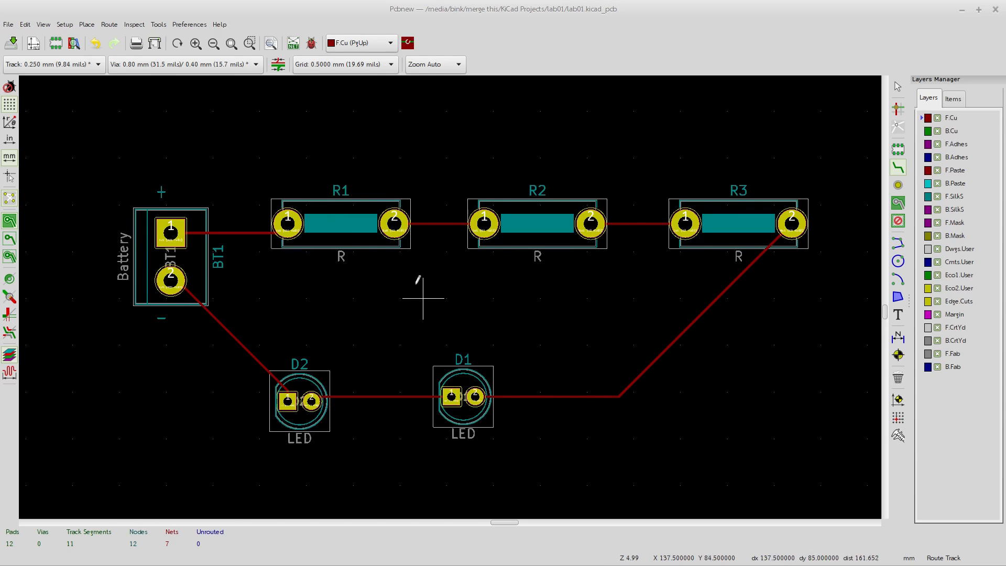
# Examine the routed loop of tracks, including the R1 to R2 connection up close
pyautogui.scroll(-1, 451, 286)
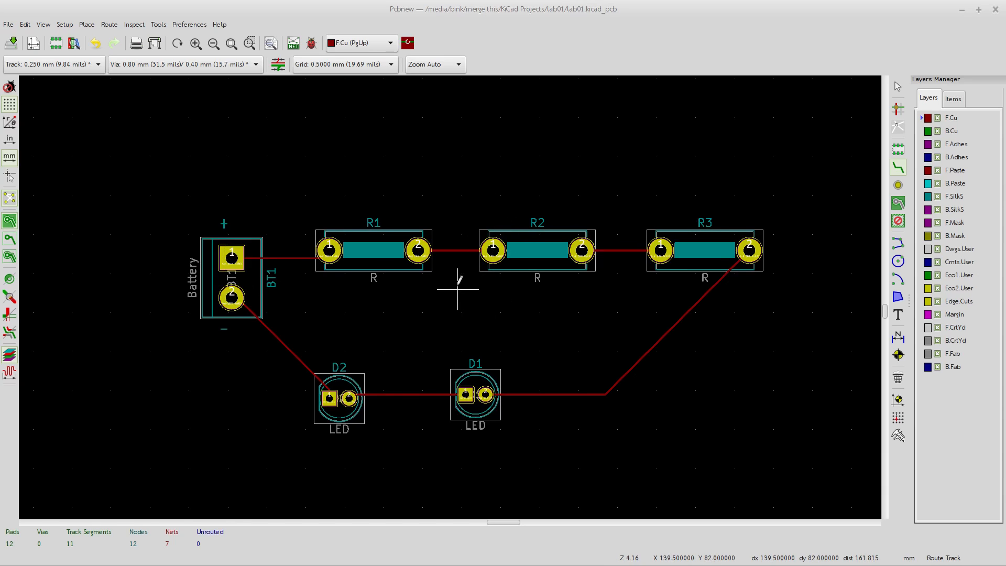
pyautogui.scroll(-1, 443, 294)
pyautogui.scroll(8, 437, 294)
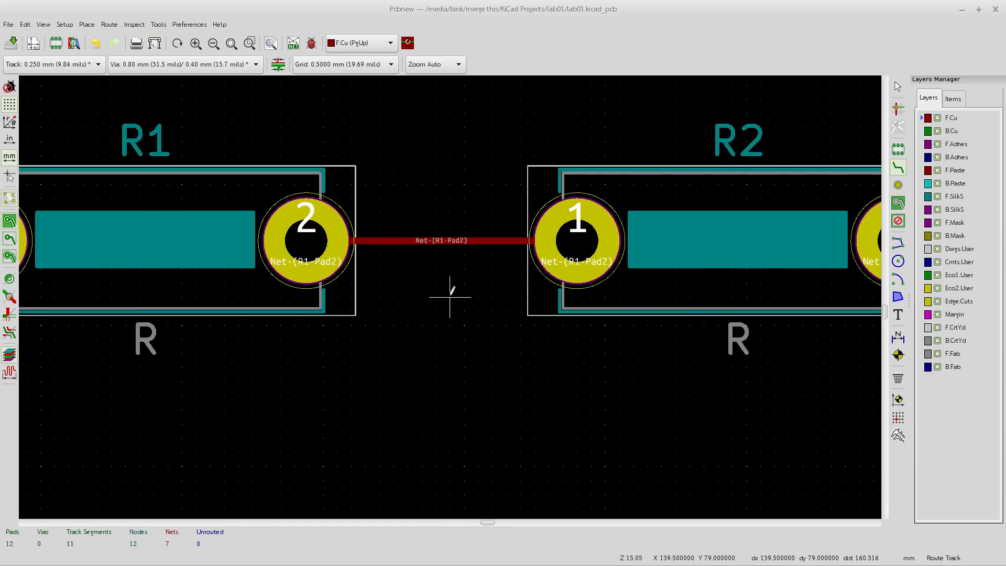
pyautogui.scroll(-5, 449, 285)
pyautogui.moveTo(471, 306); pyautogui.dragTo(446, 300, button='middle')
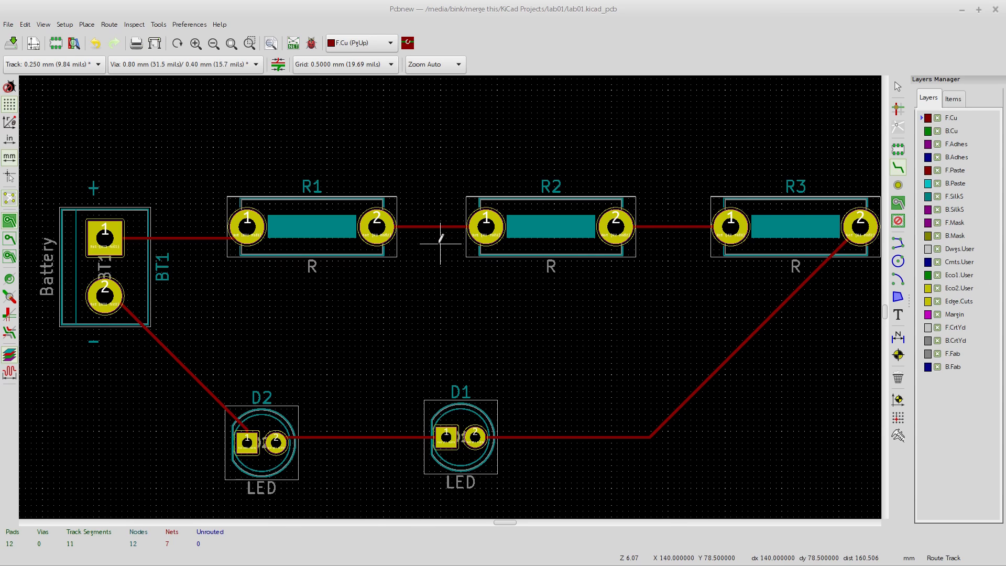
pyautogui.moveTo(442, 211); pyautogui.dragTo(464, 219, button='middle')
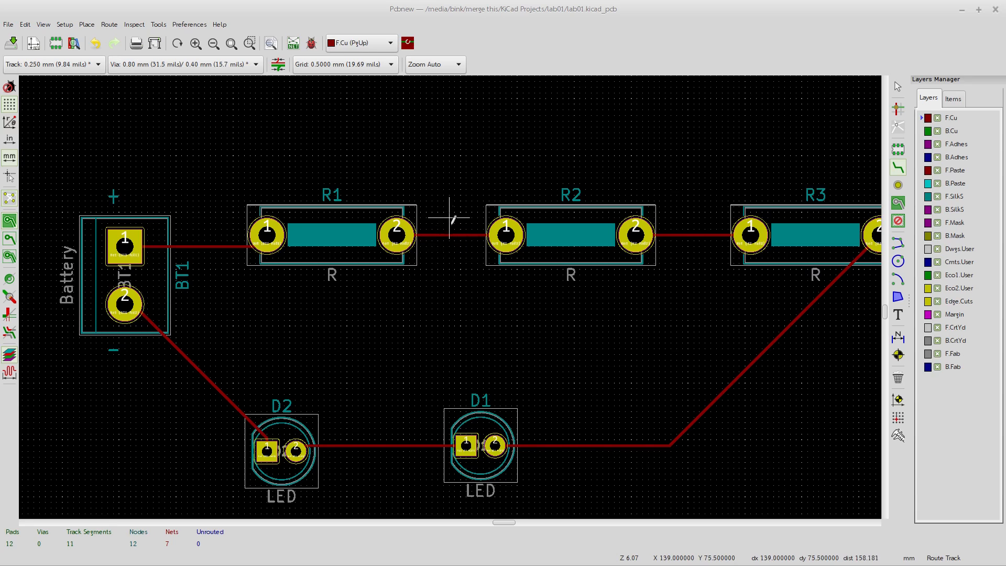
pyautogui.scroll(-5, 524, 294)
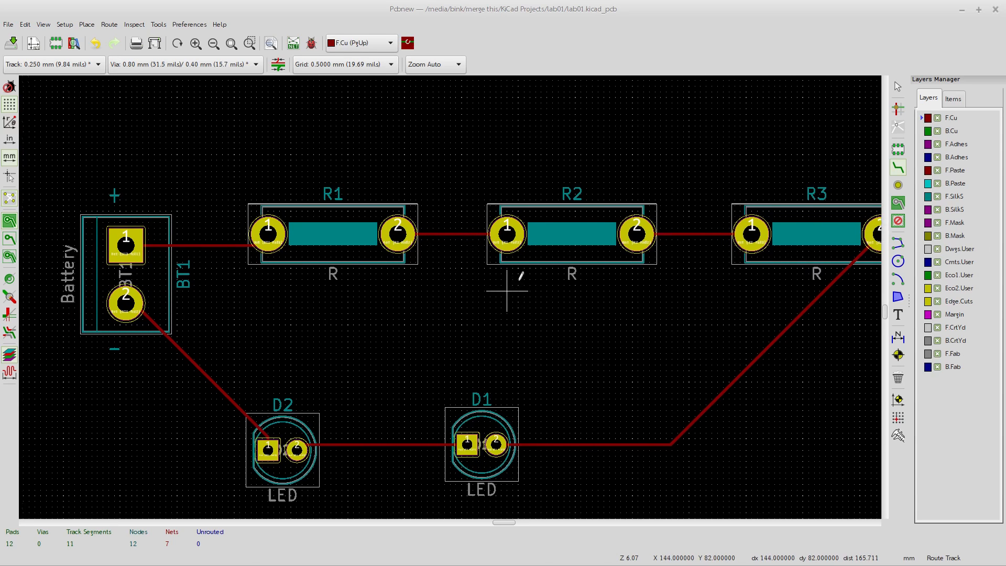
pyautogui.moveTo(390, 305); pyautogui.dragTo(418, 302, button='middle')
pyautogui.scroll(1, 453, 290)
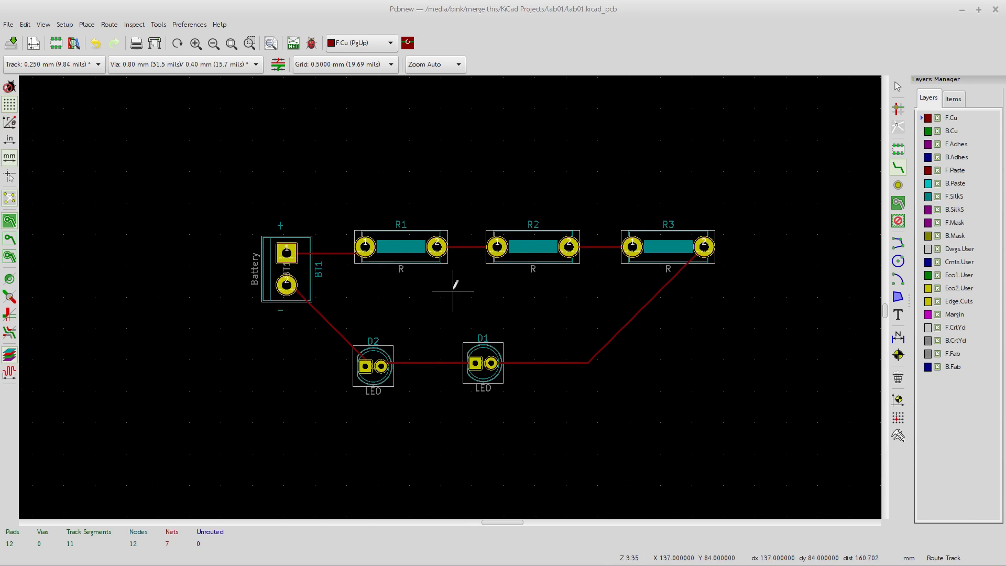
pyautogui.scroll(1, 454, 294)
pyautogui.moveTo(454, 308); pyautogui.dragTo(486, 295, button='middle')
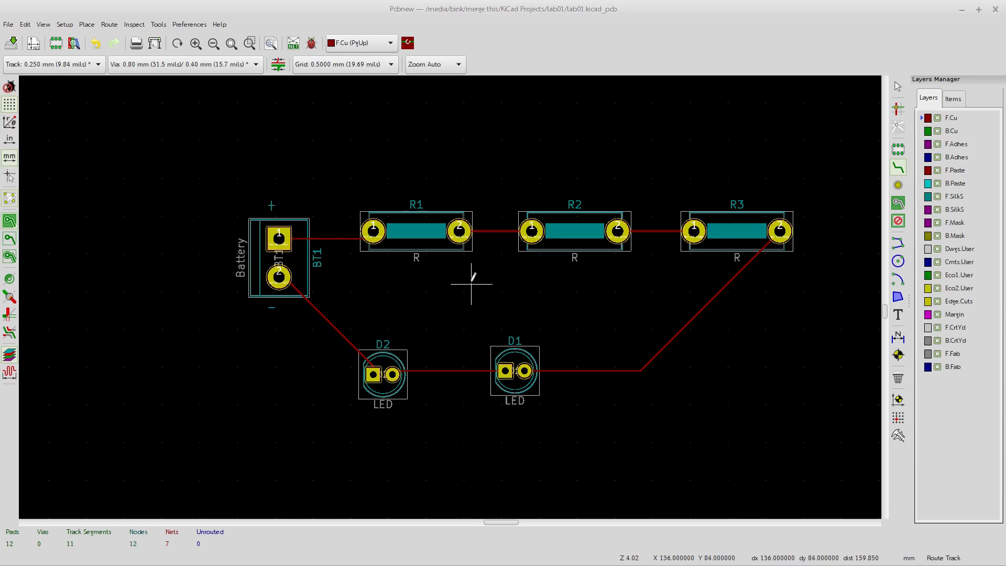
pyautogui.moveTo(471, 284); pyautogui.dragTo(461, 301, button='middle')
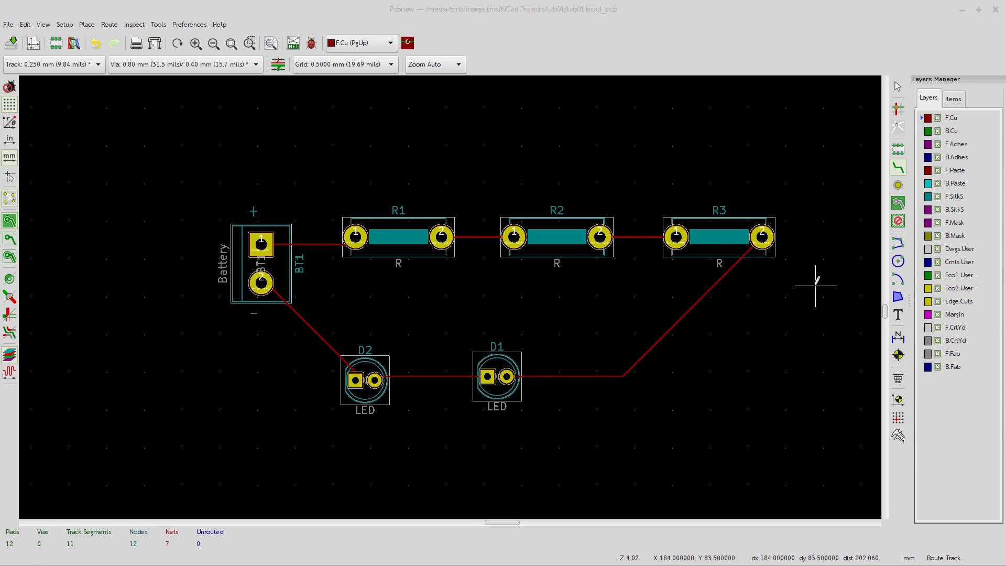
pyautogui.moveTo(485, 293); pyautogui.dragTo(466, 287, button='middle')
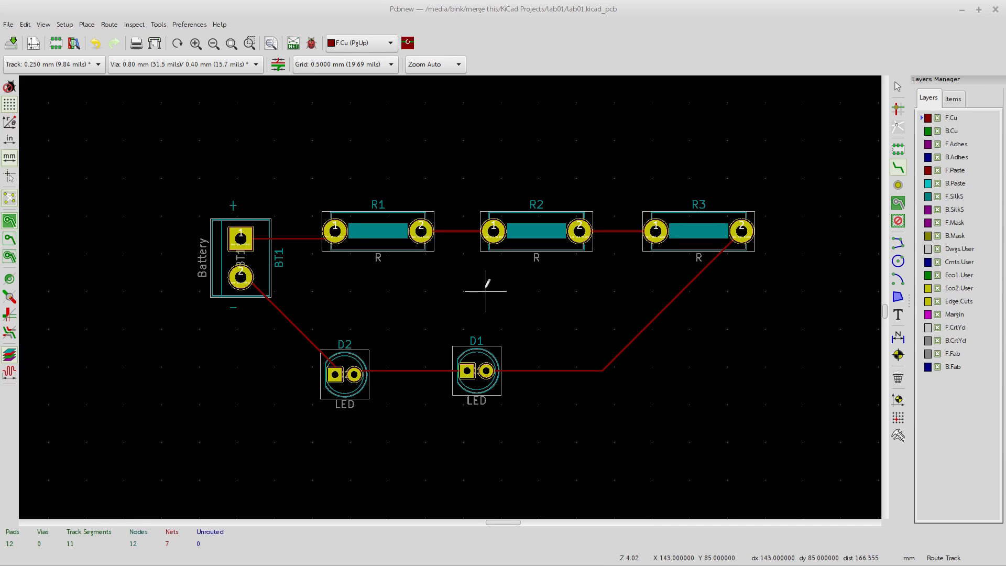
# Run the design rules check on the fully routed board with the existing options
pyautogui.moveTo(486, 289); pyautogui.dragTo(489, 292, button='middle')
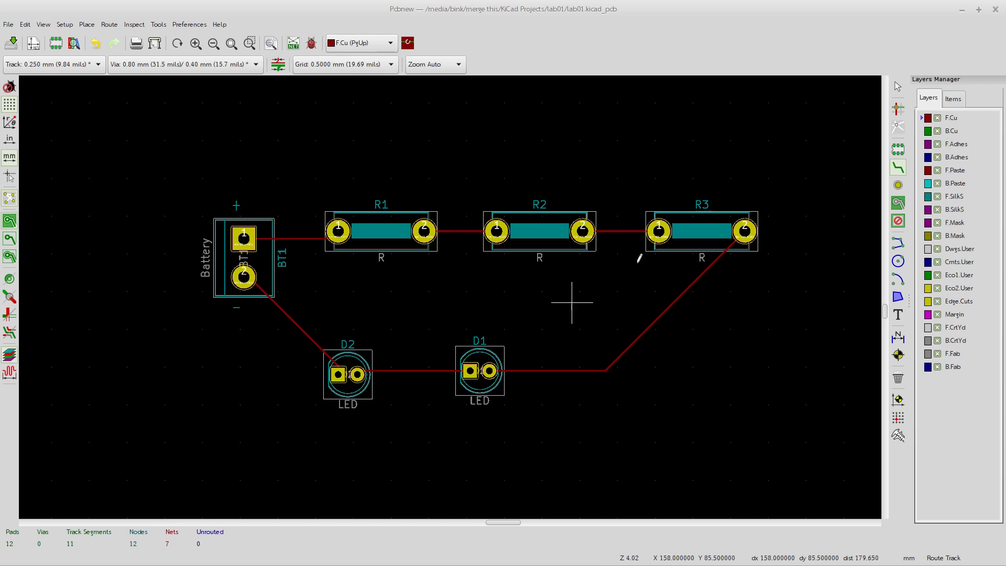
pyautogui.click(312, 44)
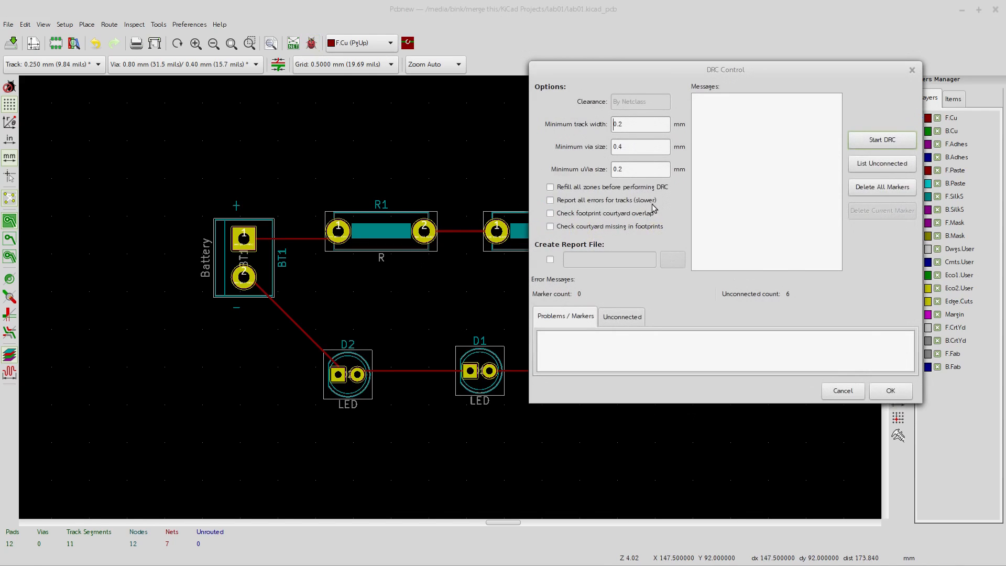
pyautogui.click(884, 140)
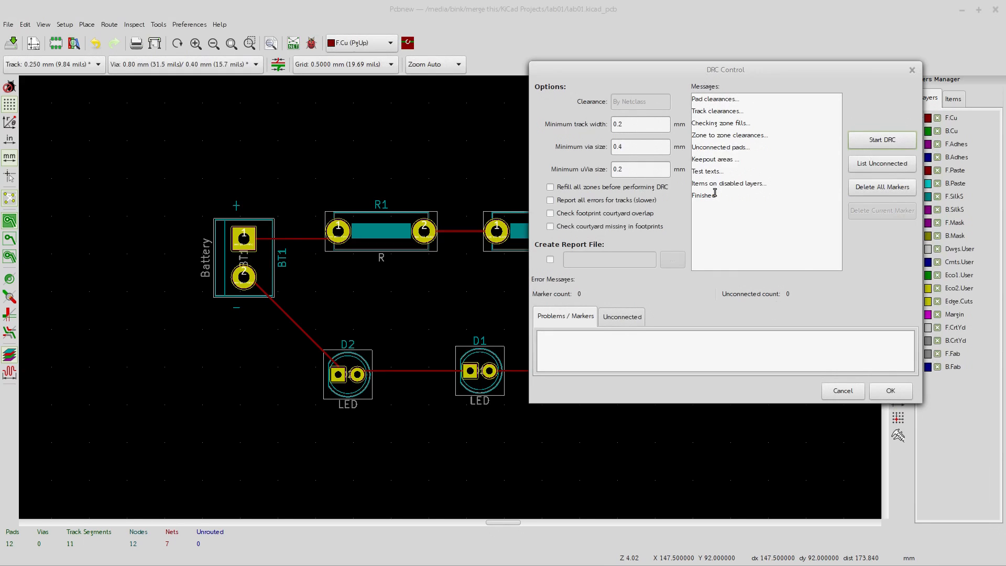
# Review the DRC problems and unconnected lists, enlarging the results area, and close the DRC dialog
pyautogui.click(613, 318)
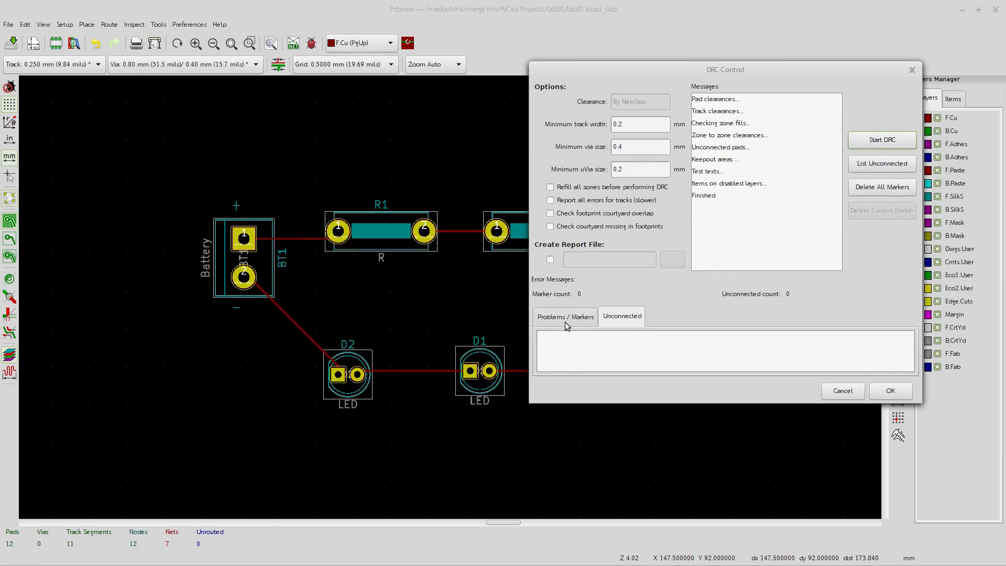
pyautogui.click(566, 326)
pyautogui.click(617, 320)
pyautogui.click(571, 319)
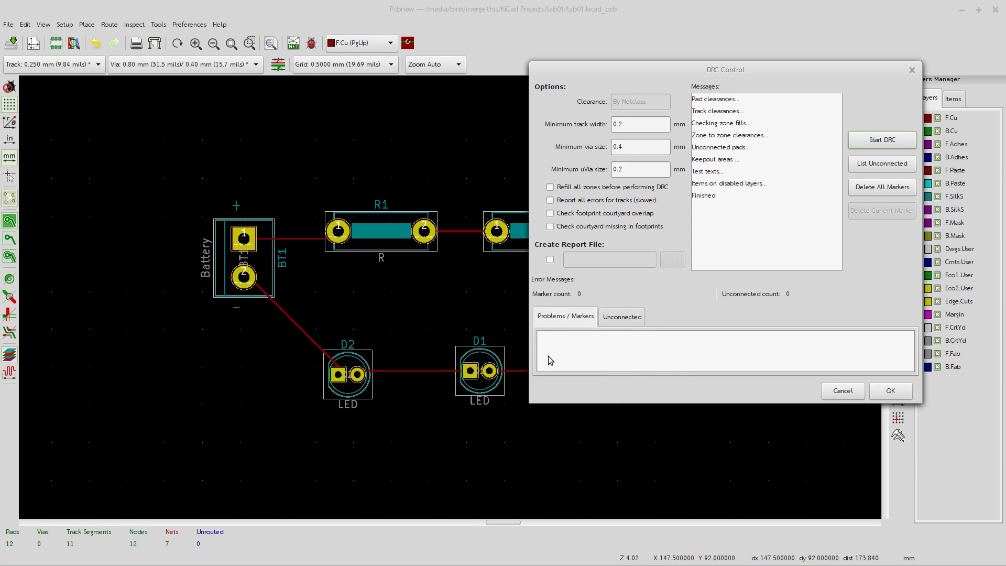
pyautogui.moveTo(633, 403); pyautogui.dragTo(624, 460)
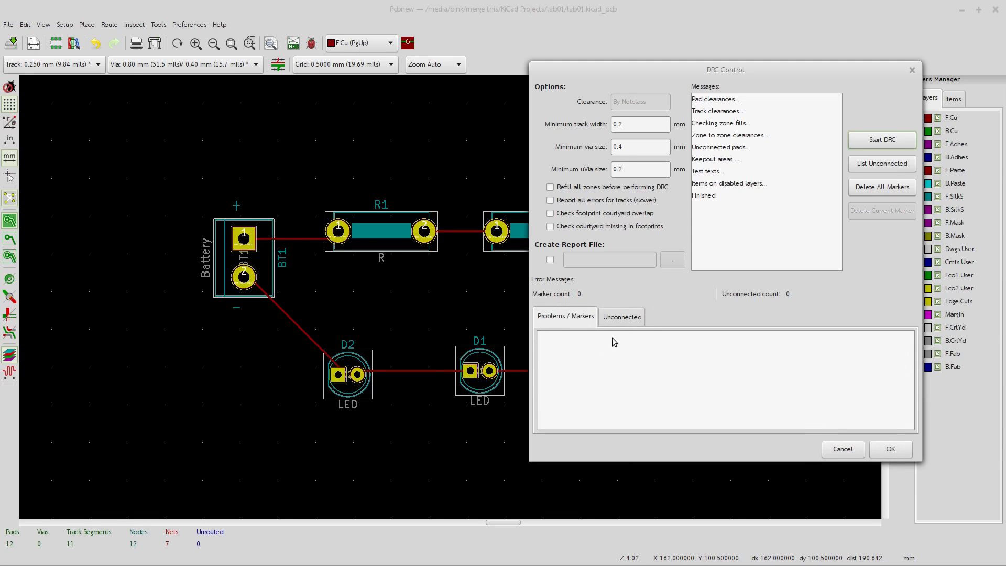
pyautogui.click(621, 316)
pyautogui.click(582, 320)
pyautogui.click(891, 450)
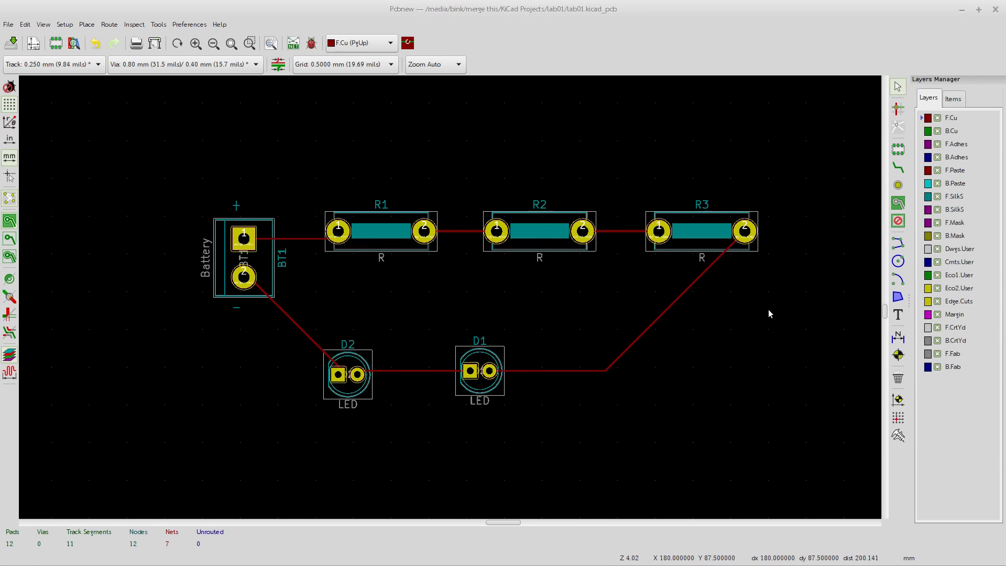
pyautogui.scroll(2, 625, 267)
pyautogui.scroll(-5, 449, 297)
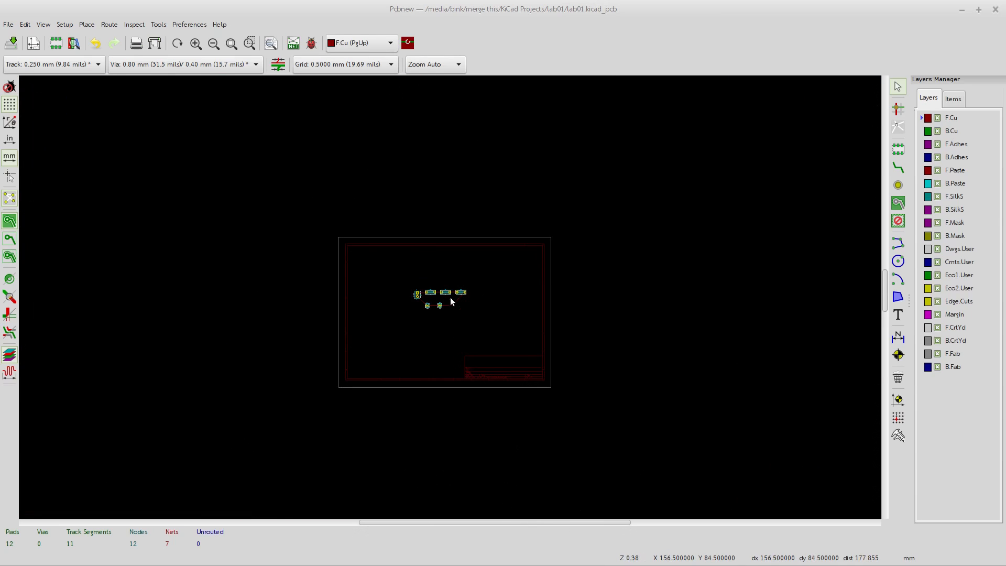
pyautogui.scroll(1, 432, 321)
pyautogui.scroll(-1, 449, 297)
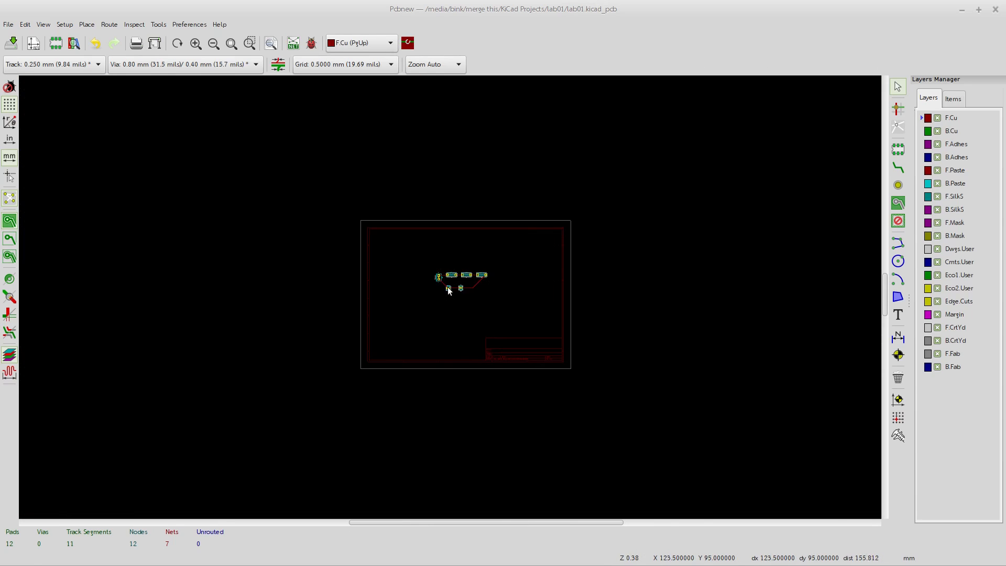
pyautogui.scroll(4, 458, 290)
pyautogui.scroll(-1, 455, 297)
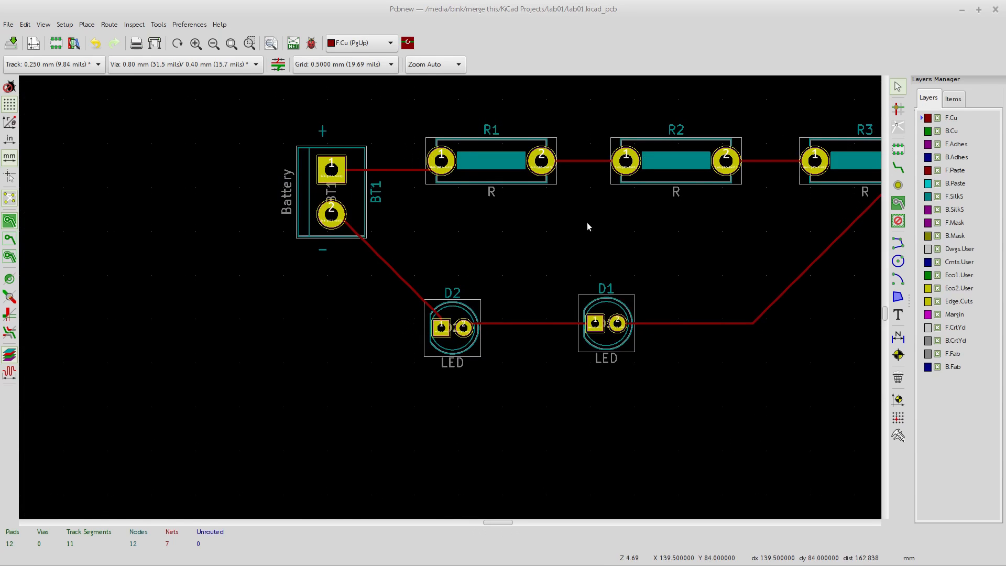
pyautogui.moveTo(586, 226); pyautogui.dragTo(459, 289, button='middle')
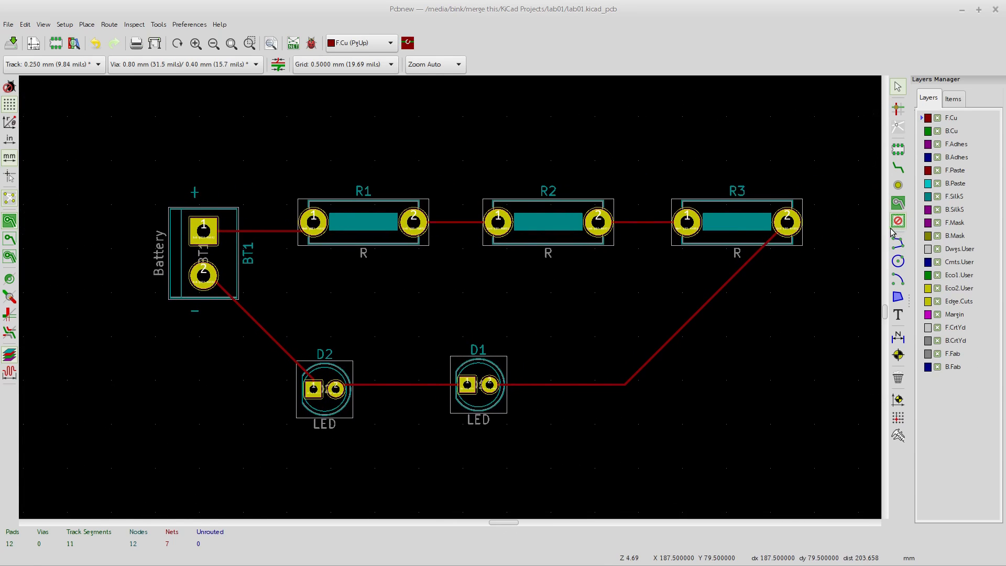
# Draw the board's 85 mm top edge on Edge.Cuts with a graphic line from (100, 70) to (185, 70) mm
pyautogui.click(960, 302)
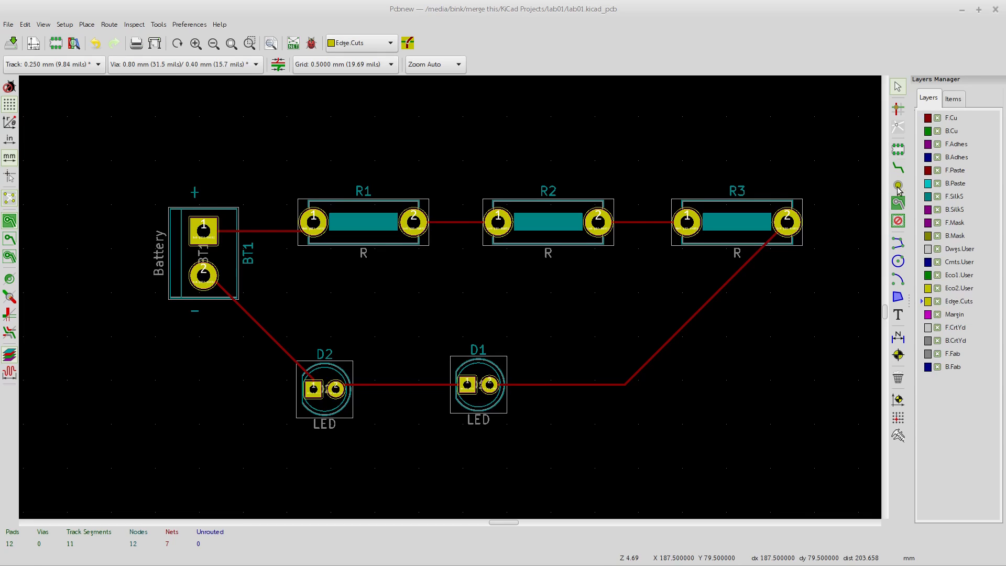
pyautogui.click(897, 297)
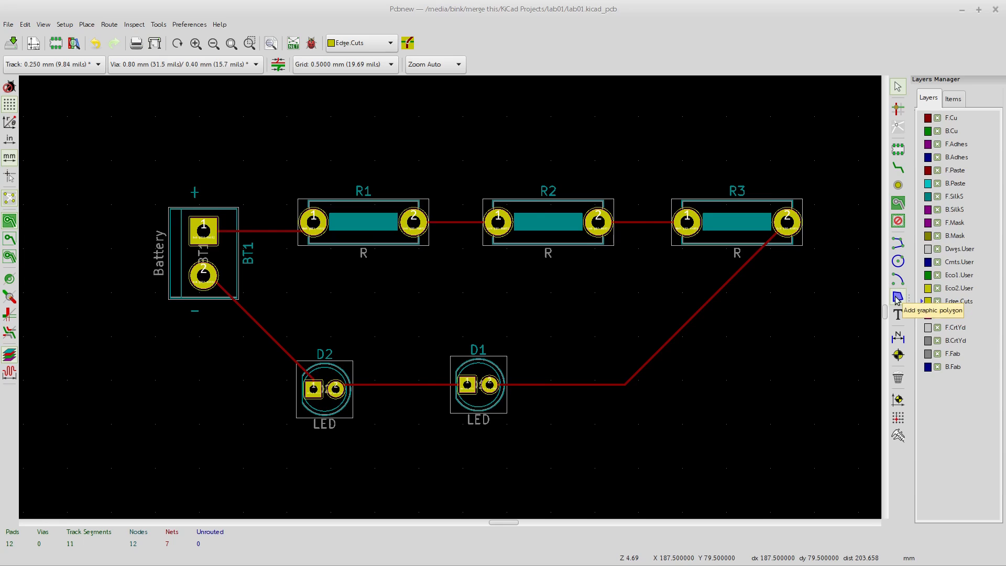
pyautogui.click(898, 245)
pyautogui.scroll(2, 550, 278)
pyautogui.scroll(-3, 456, 288)
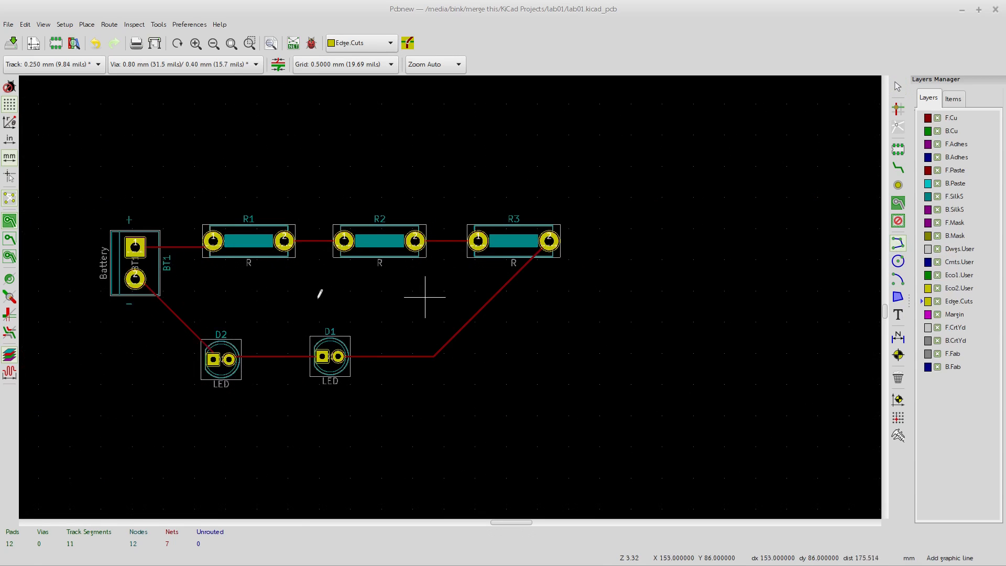
pyautogui.moveTo(292, 297); pyautogui.dragTo(381, 287, button='middle')
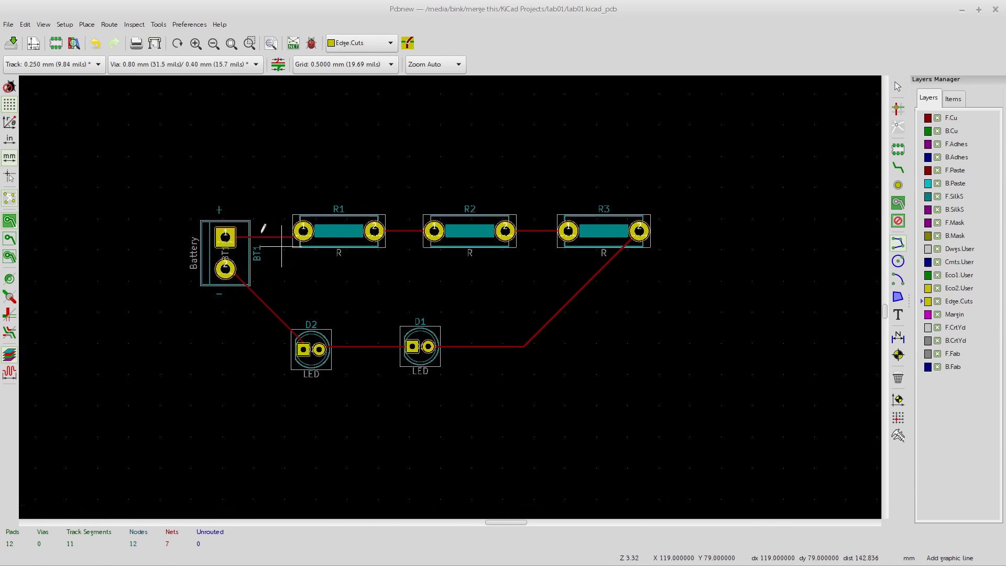
pyautogui.click(160, 187)
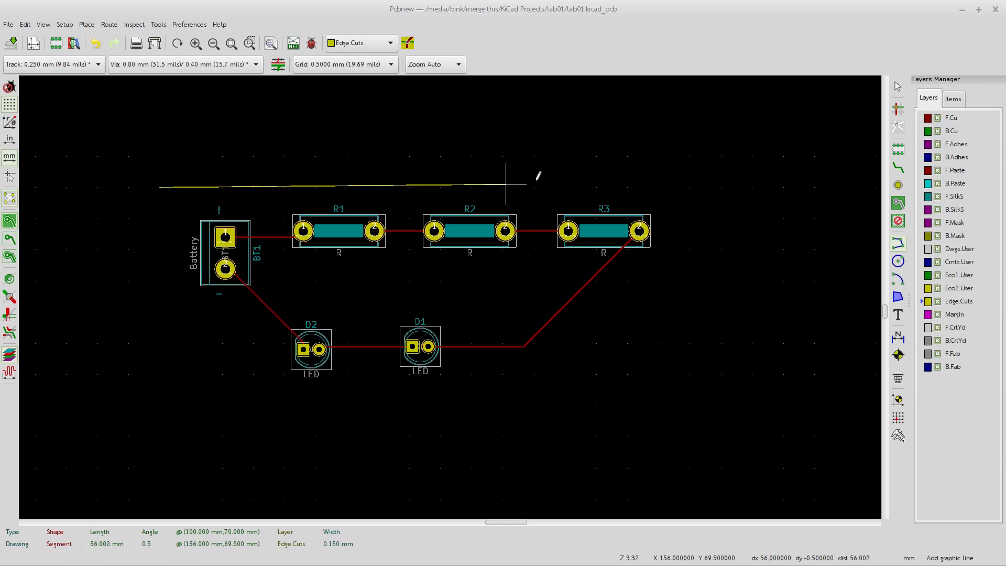
pyautogui.click(689, 186)
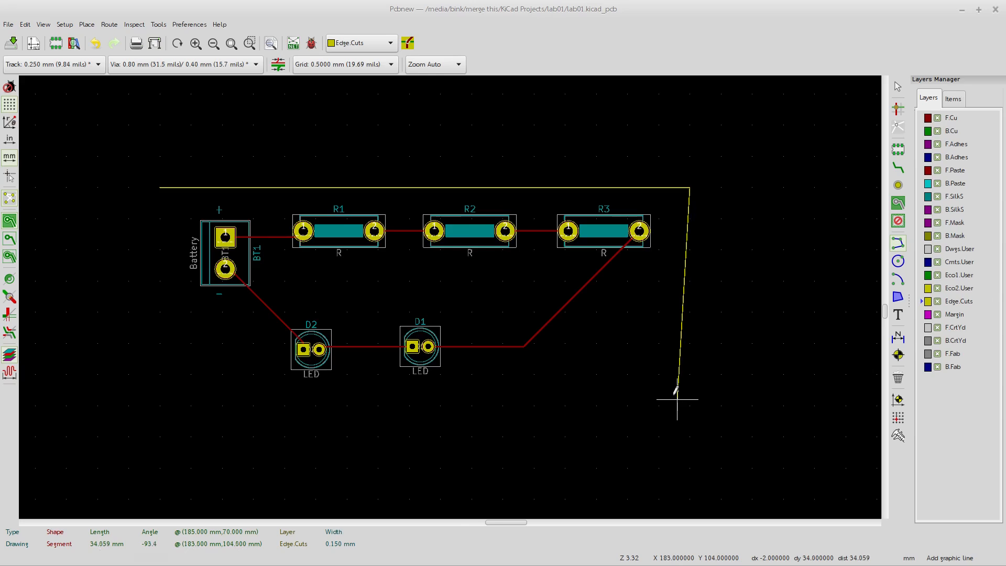
# Draw a 29 mm vertical Edge.Cuts segment down from (185, 70) to (185, 99) mm and end the line
pyautogui.scroll(-5, 676, 401)
pyautogui.scroll(3, 450, 293)
pyautogui.scroll(5, 450, 297)
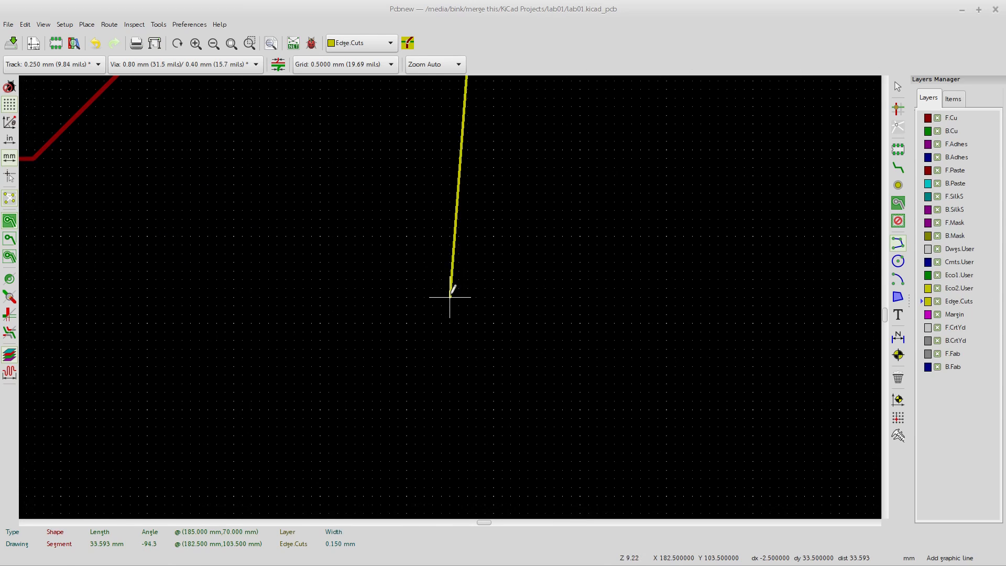
pyautogui.scroll(-3, 591, 342)
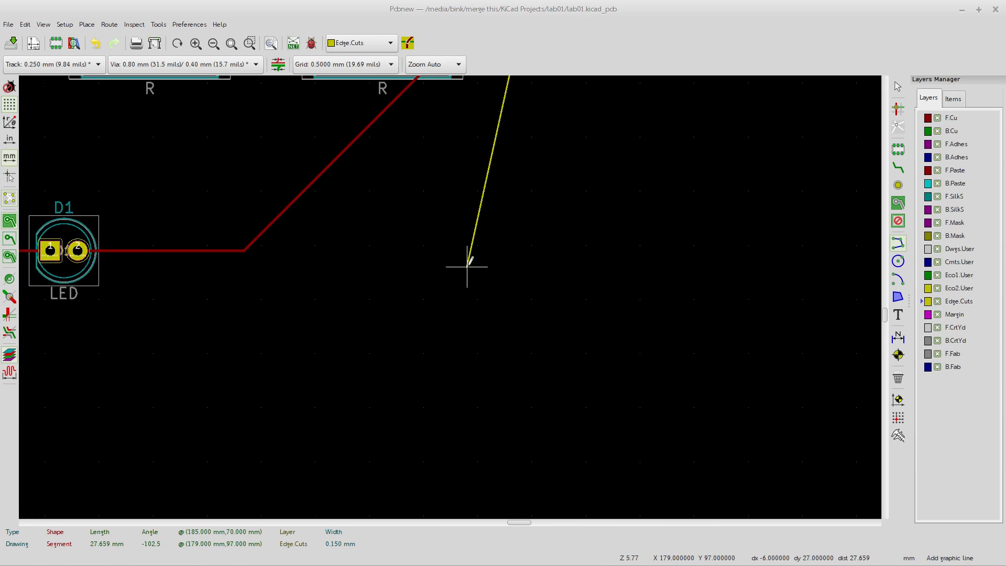
pyautogui.scroll(-1, 499, 279)
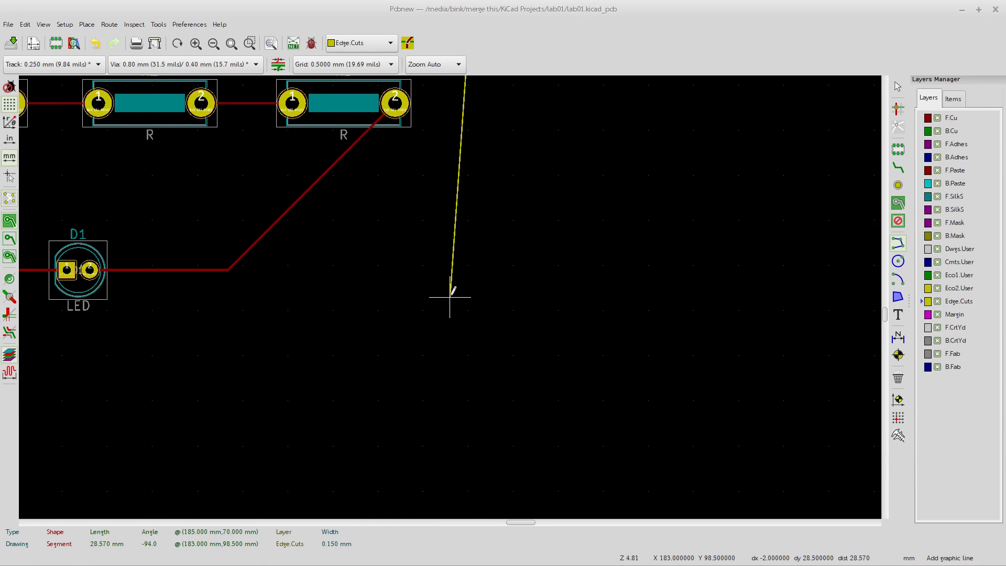
pyautogui.scroll(-6, 450, 297)
pyautogui.scroll(10, 449, 297)
pyautogui.scroll(-12, 449, 297)
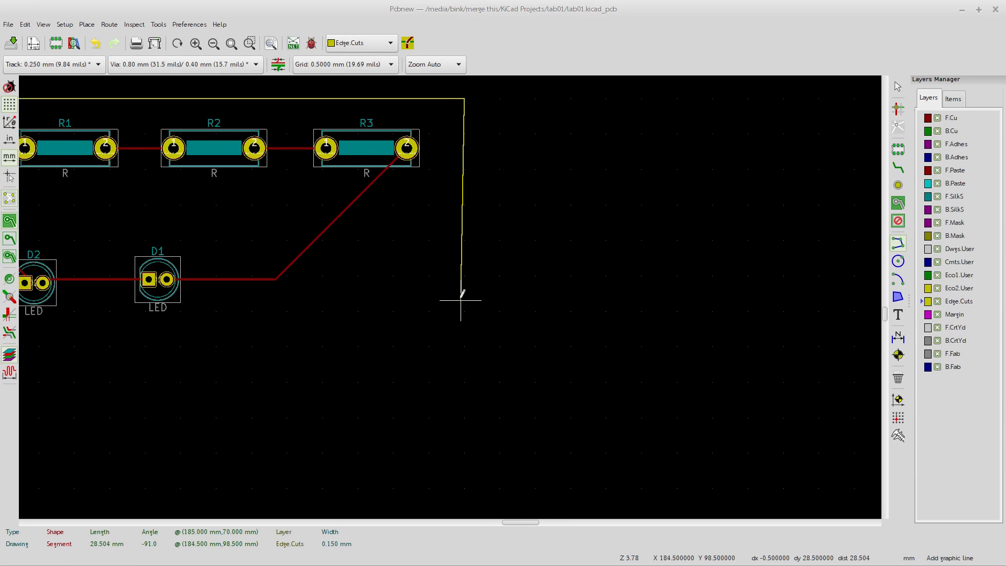
pyautogui.scroll(-1, 471, 321)
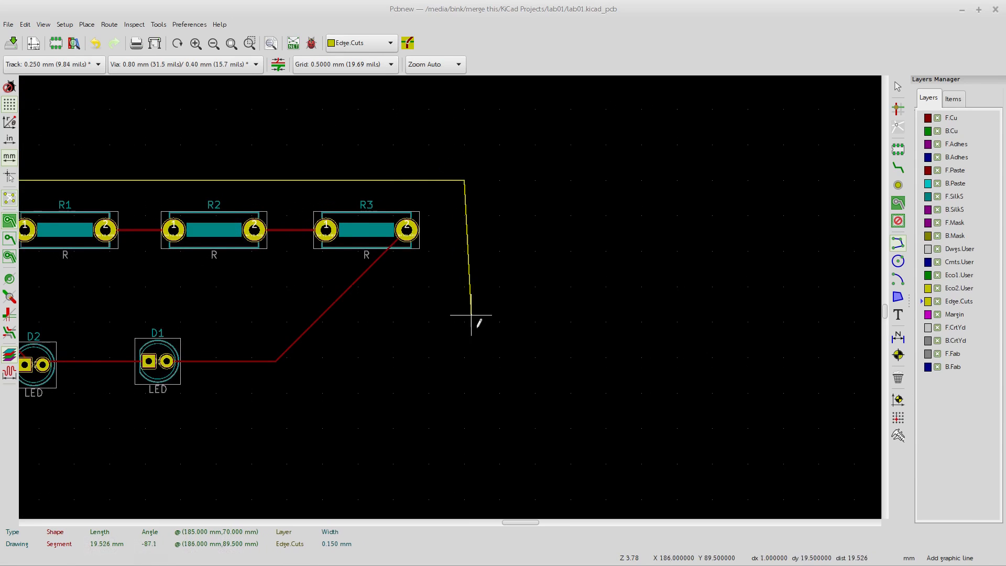
pyautogui.scroll(9, 419, 314)
pyautogui.scroll(-14, 417, 312)
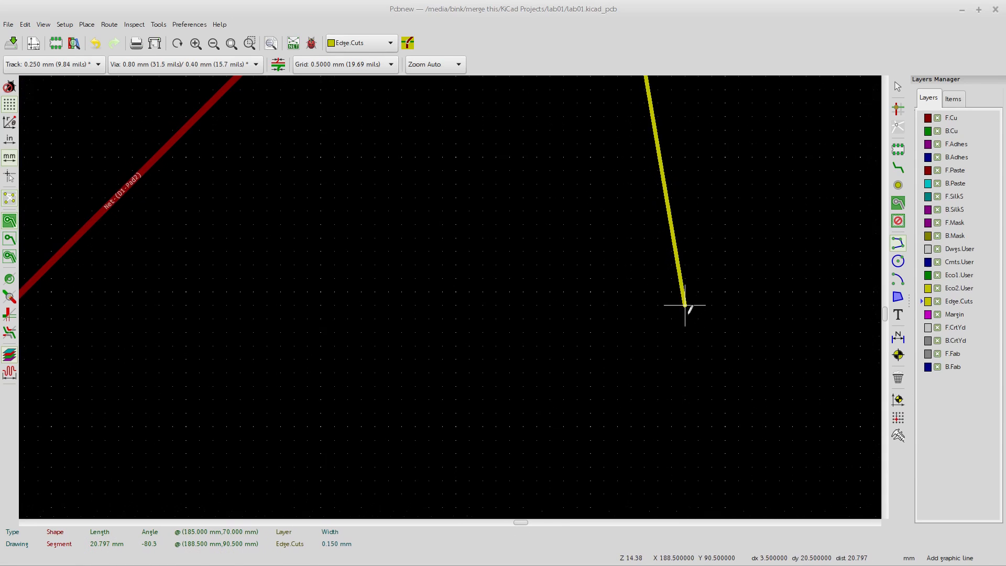
pyautogui.click(451, 322)
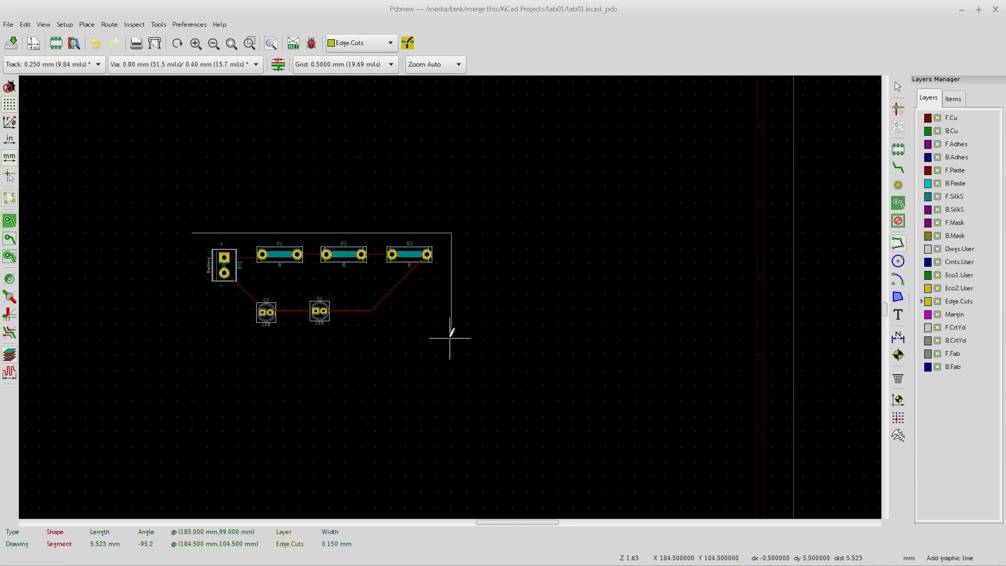
pyautogui.press('Escape')
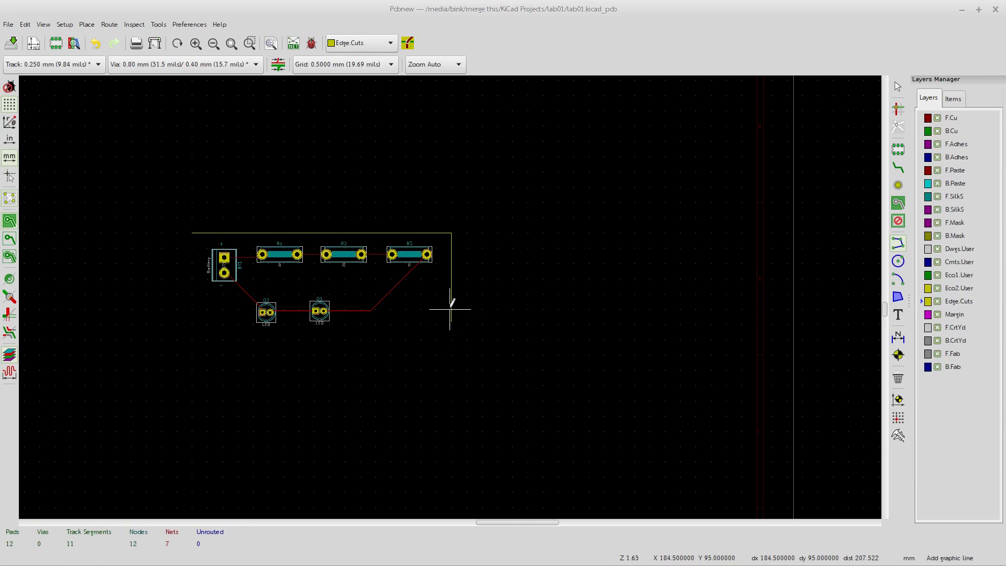
# Delete the vertical Edge.Cuts segment to the right of R3
pyautogui.scroll(5, 433, 276)
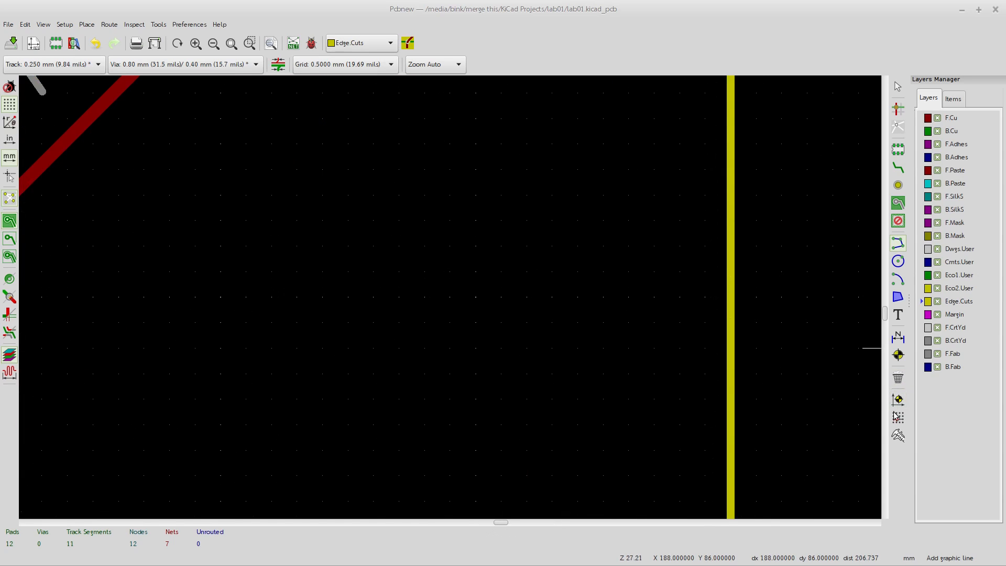
pyautogui.click(898, 377)
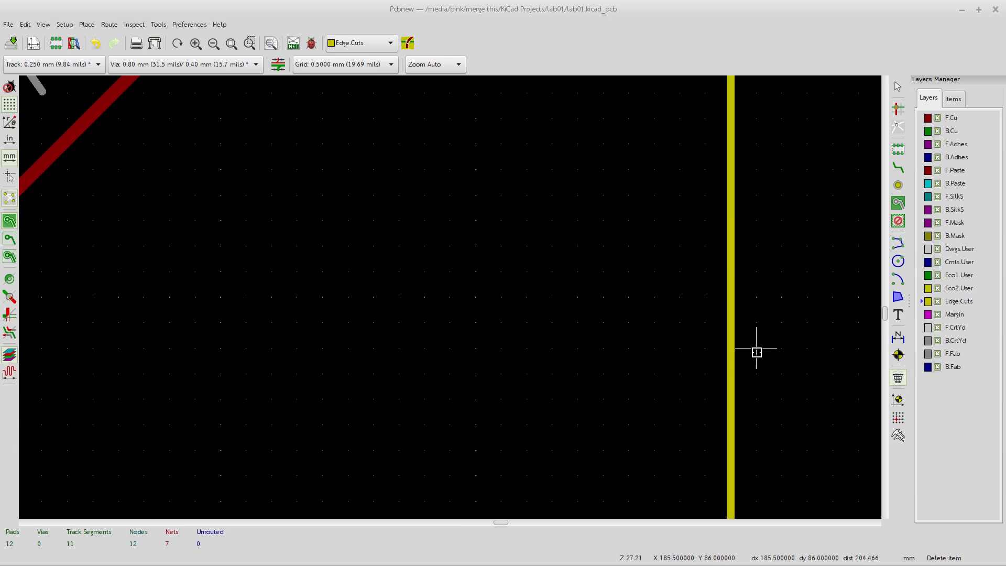
pyautogui.click(730, 349)
pyautogui.scroll(-4, 704, 373)
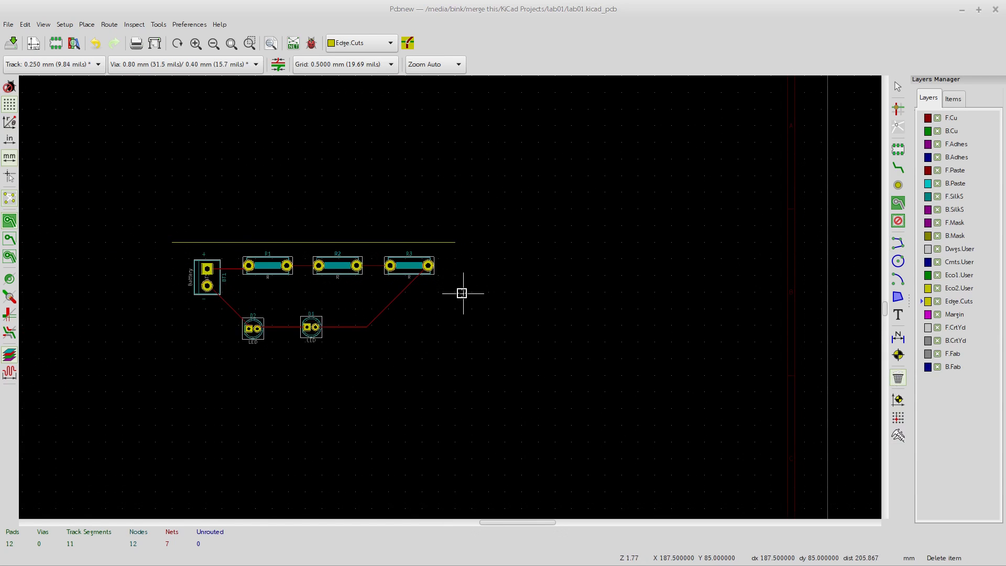
# Draw the board's right edge on Edge.Cuts from the top edge's end at (185, 70) straight down to (185, 105.5) mm
pyautogui.moveTo(370, 303); pyautogui.dragTo(574, 310, button='middle')
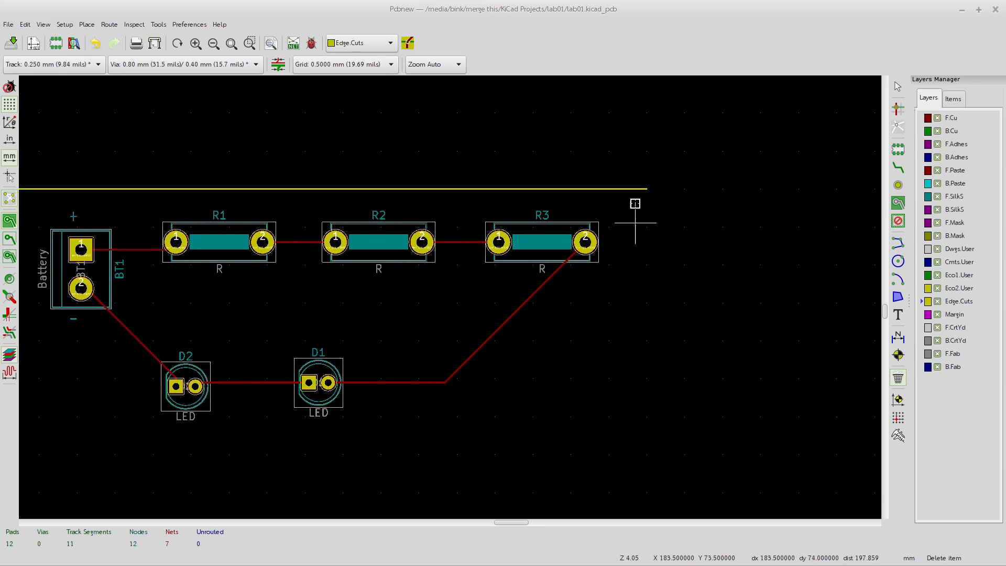
pyautogui.click(898, 243)
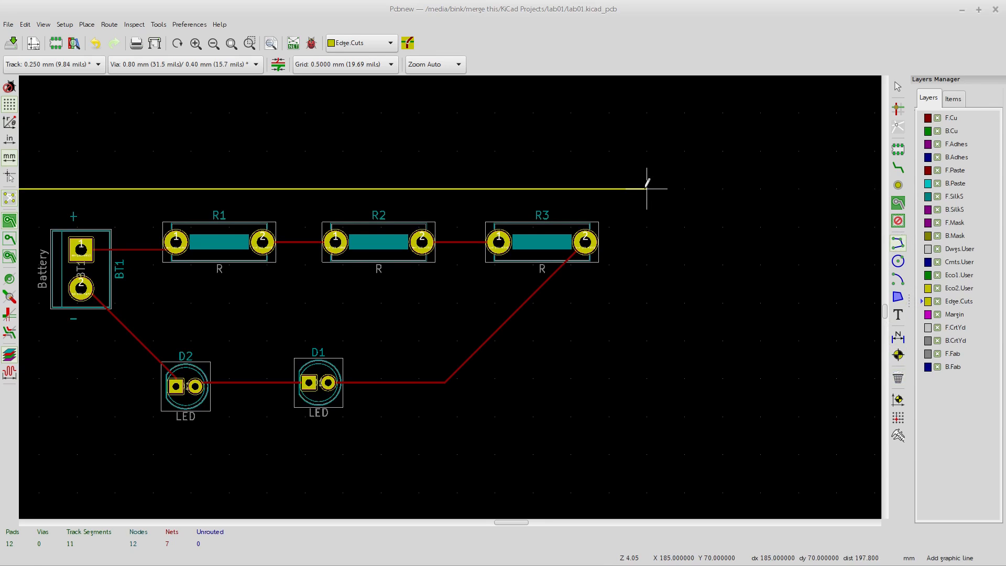
pyautogui.click(646, 188)
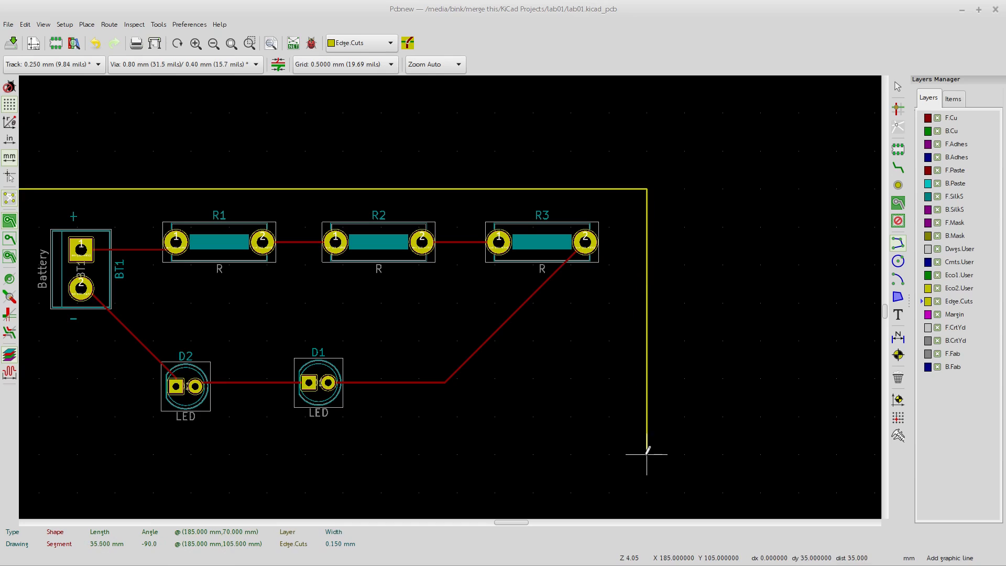
pyautogui.click(647, 457)
# Close the board outline with a bottom edge to (100, 105.5) mm and a left edge up to (100, 70) mm, and end the line
pyautogui.scroll(-3, 460, 415)
pyautogui.scroll(1, 450, 288)
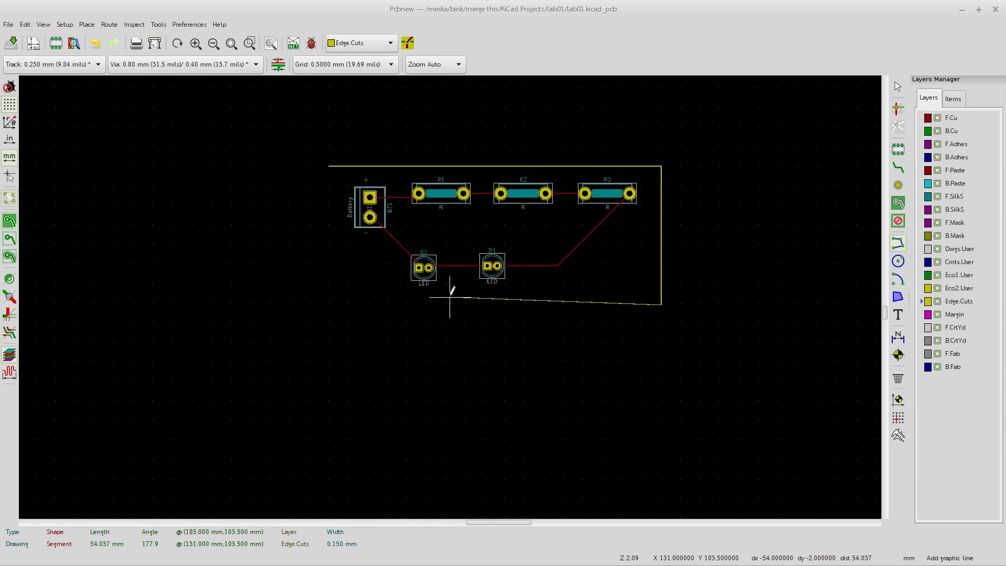
pyautogui.click(329, 304)
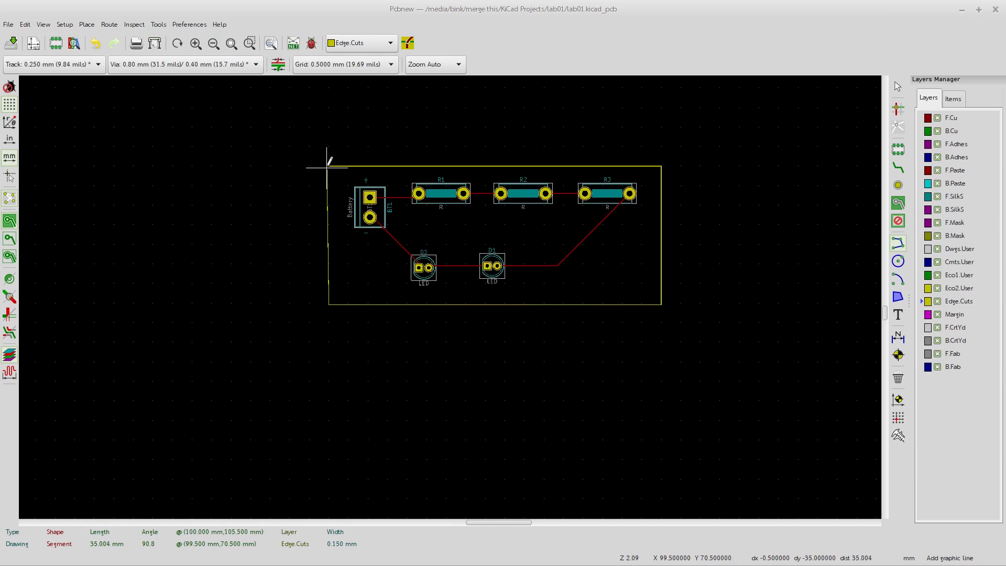
pyautogui.scroll(5, 330, 166)
pyautogui.scroll(4, 450, 296)
pyautogui.click(487, 223)
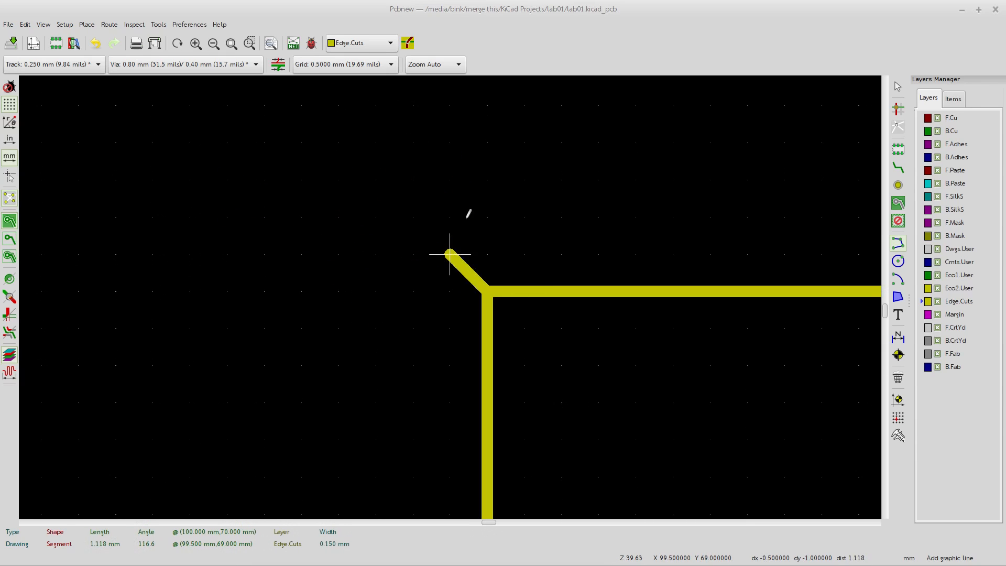
pyautogui.press('Escape')
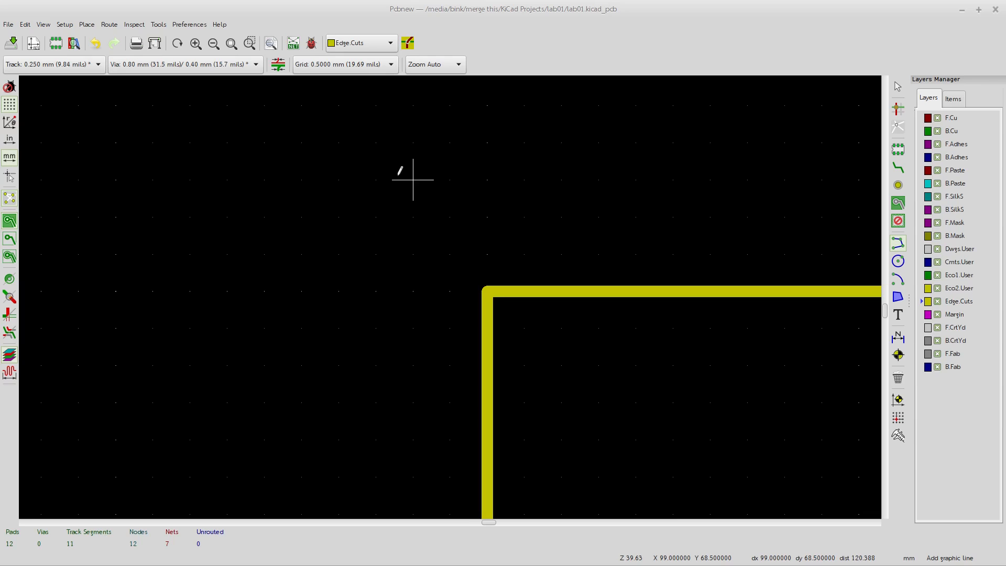
pyautogui.scroll(-4, 448, 291)
pyautogui.scroll(-4, 448, 293)
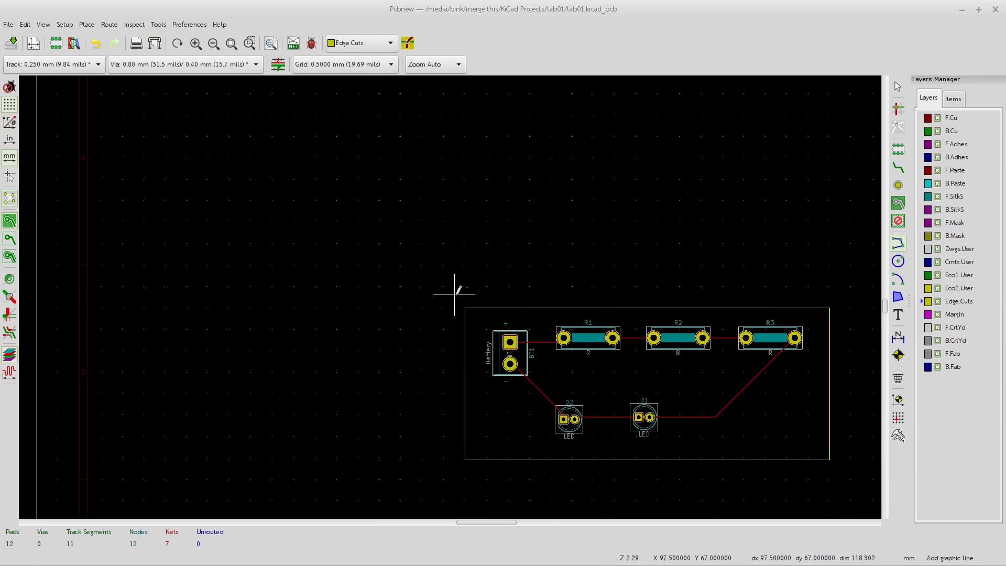
pyautogui.moveTo(650, 378); pyautogui.dragTo(488, 310, button='middle')
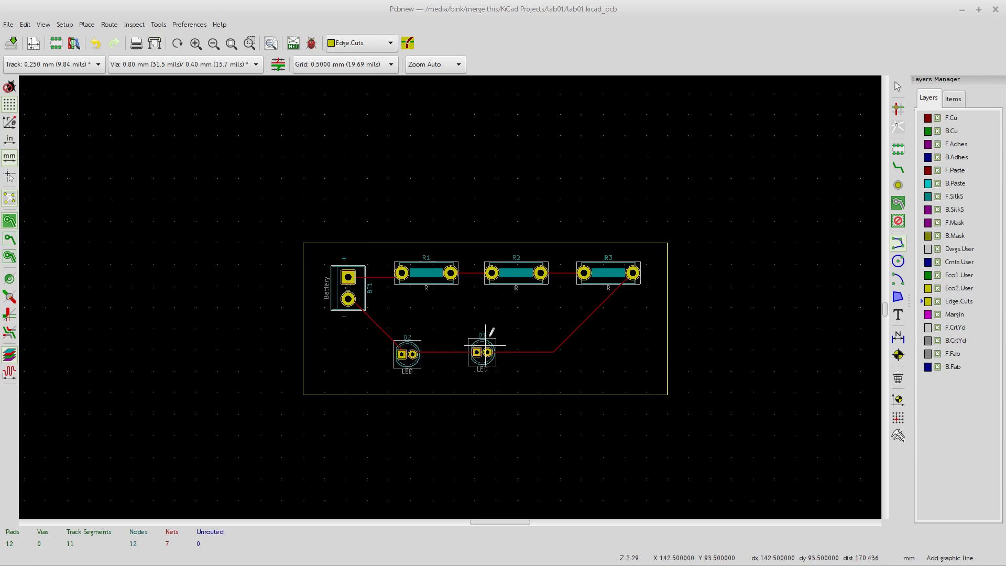
pyautogui.moveTo(512, 328); pyautogui.dragTo(487, 330, button='middle')
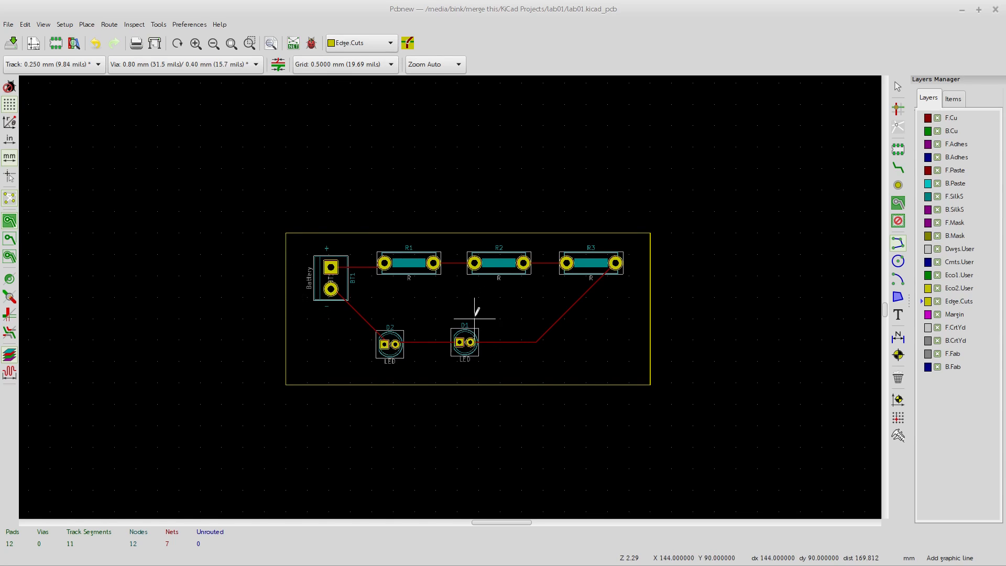
pyautogui.moveTo(475, 314); pyautogui.dragTo(469, 296, button='middle')
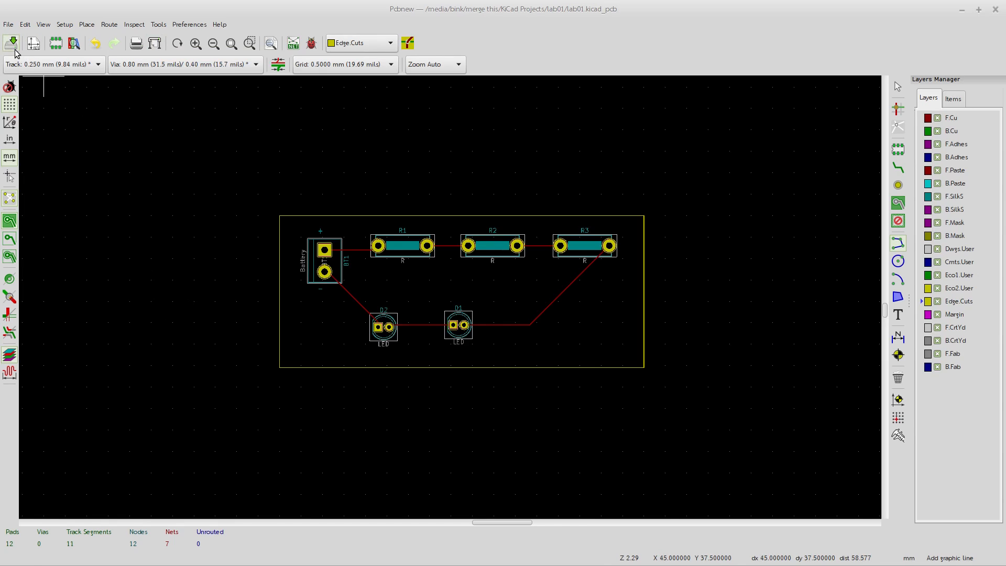
# Examine the board's front and back in the maximized 3D Viewer, rotating the model, and close the viewer
pyautogui.click(43, 25)
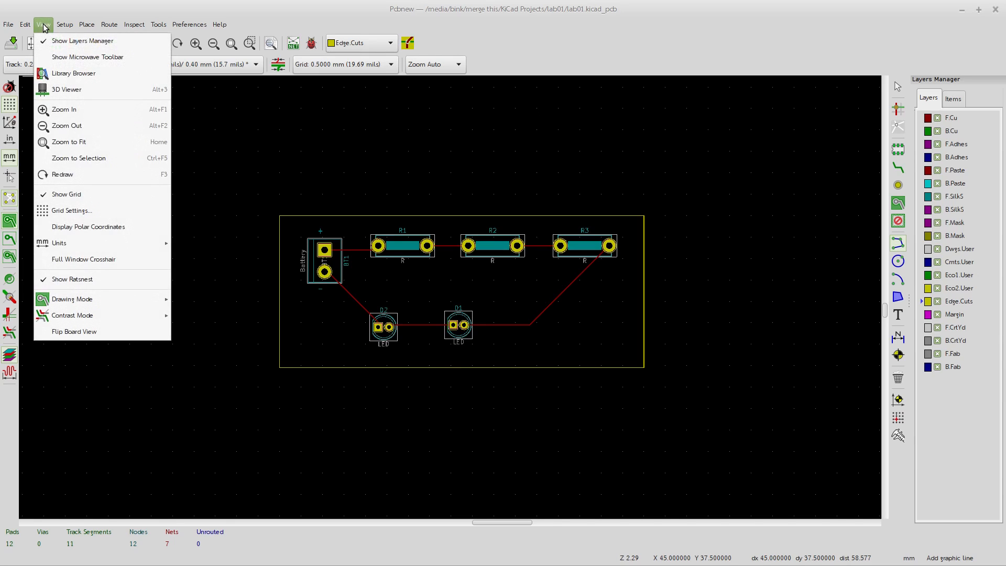
pyautogui.click(76, 92)
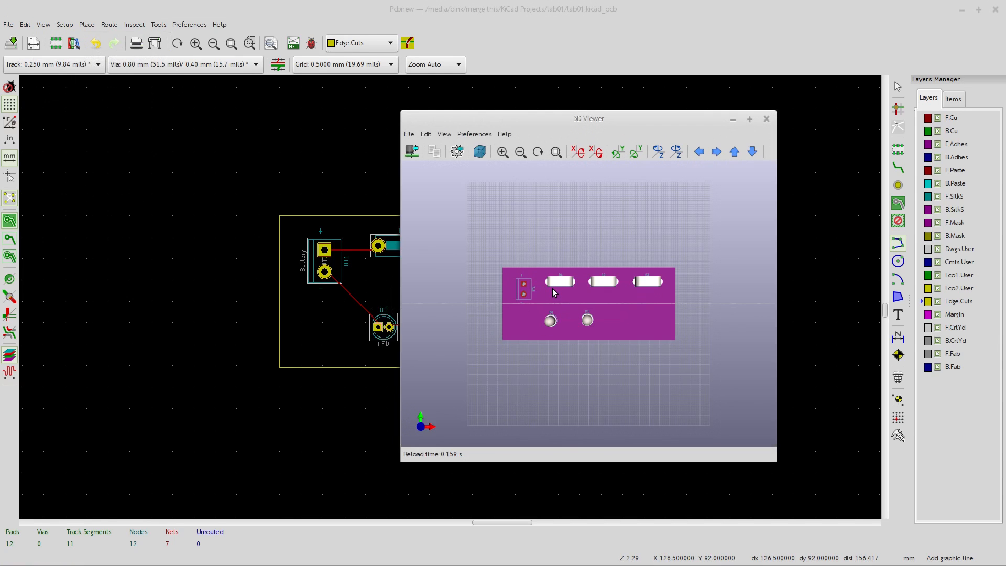
pyautogui.scroll(-5, 553, 290)
pyautogui.scroll(10, 555, 290)
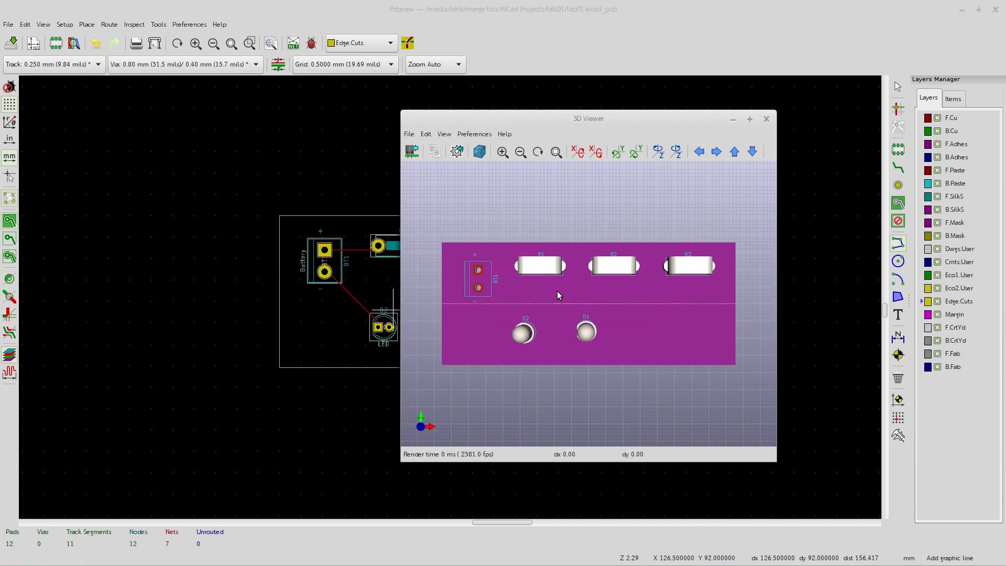
pyautogui.doubleClick(561, 119)
pyautogui.moveTo(485, 282); pyautogui.dragTo(419, 272)
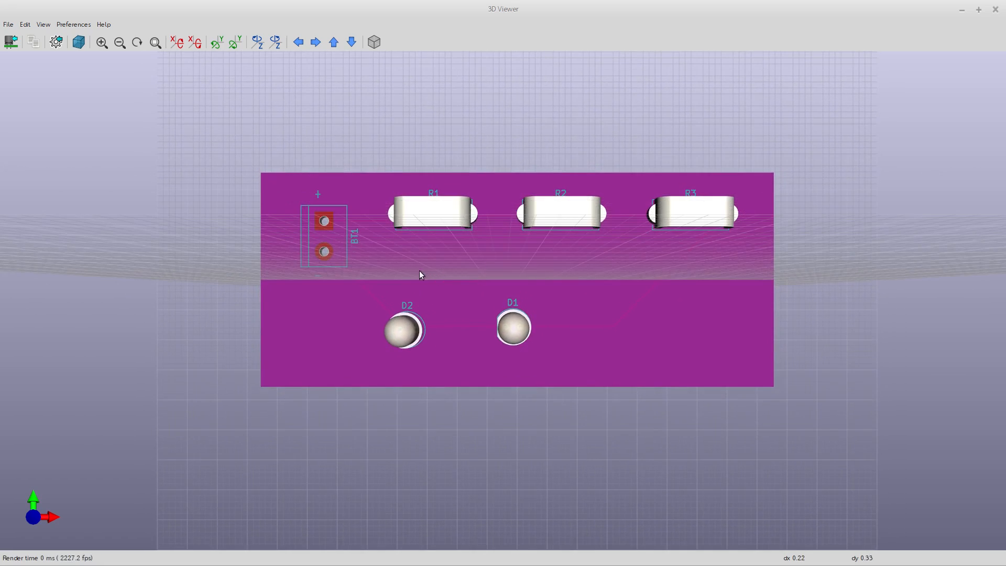
pyautogui.moveTo(301, 279); pyautogui.dragTo(518, 436)
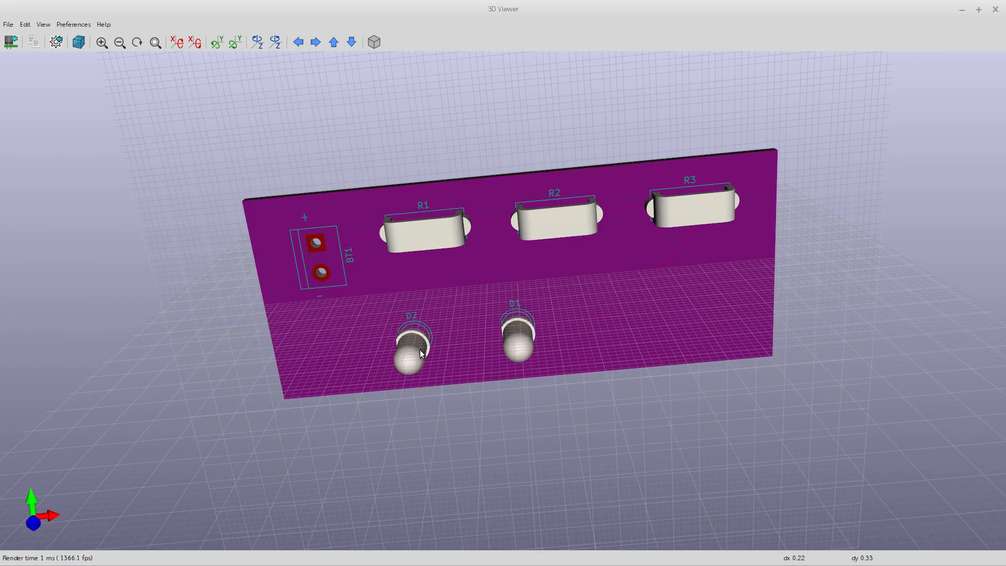
pyautogui.moveTo(420, 350); pyautogui.dragTo(446, 278)
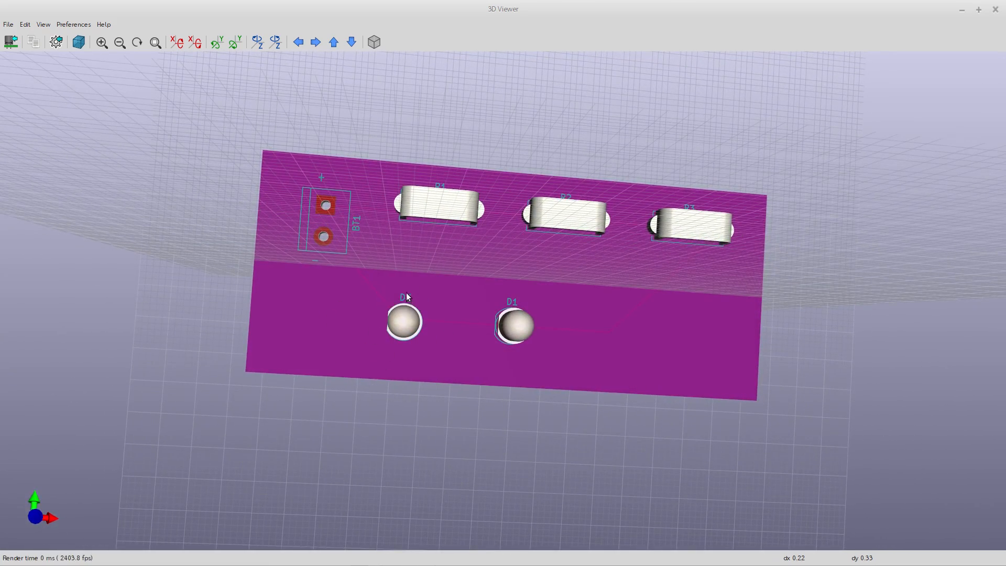
pyautogui.moveTo(407, 293); pyautogui.dragTo(477, 248)
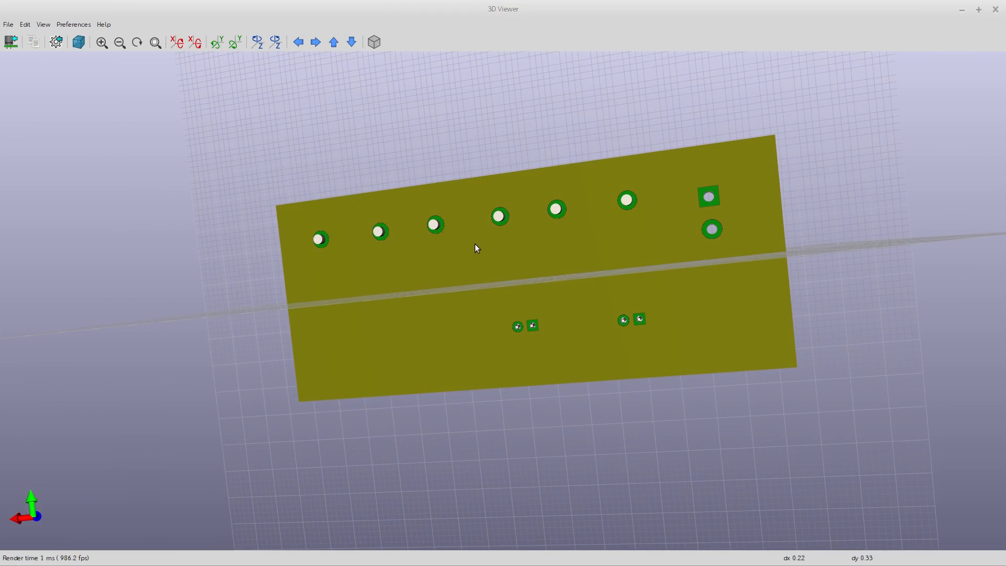
pyautogui.click(996, 10)
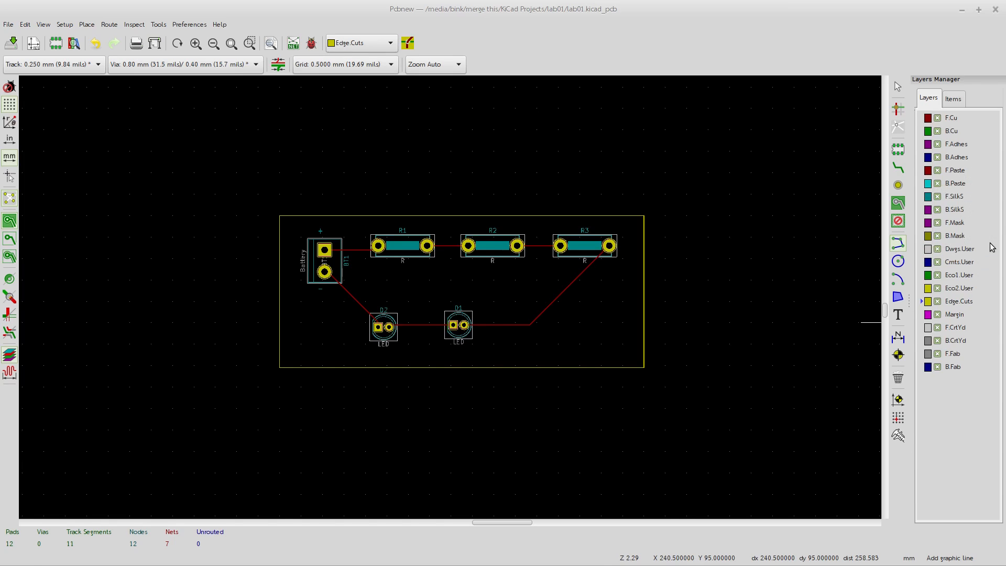
# Add the text "My Board - Rev01" on F.SilkS inside the board outline, below R3 and to the right of D1
pyautogui.click(961, 198)
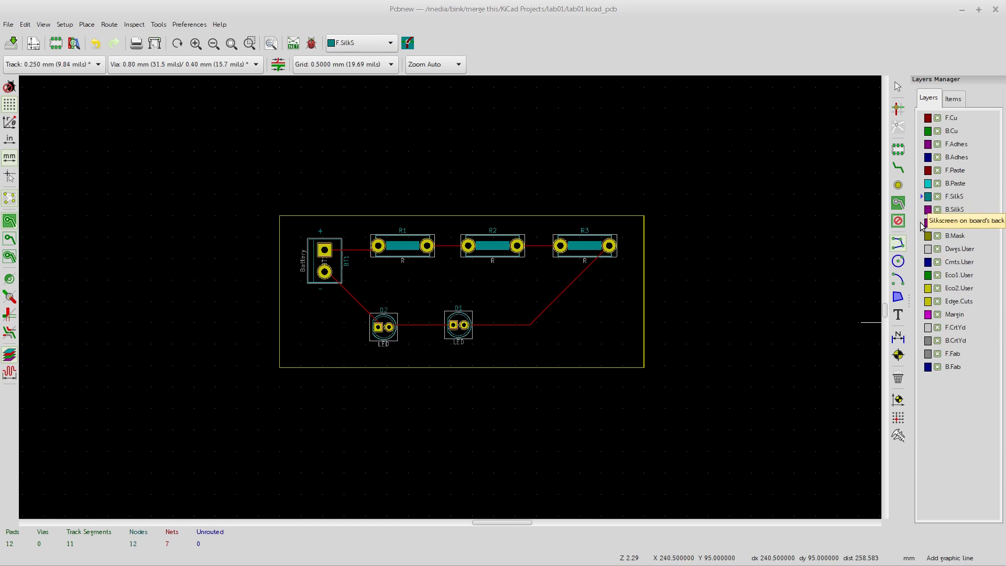
pyautogui.click(898, 315)
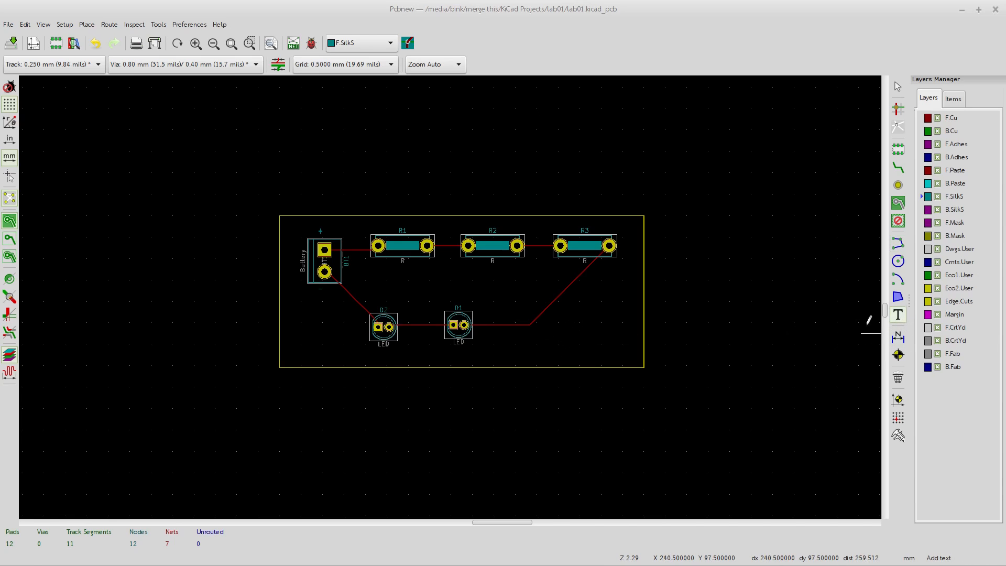
pyautogui.click(500, 343)
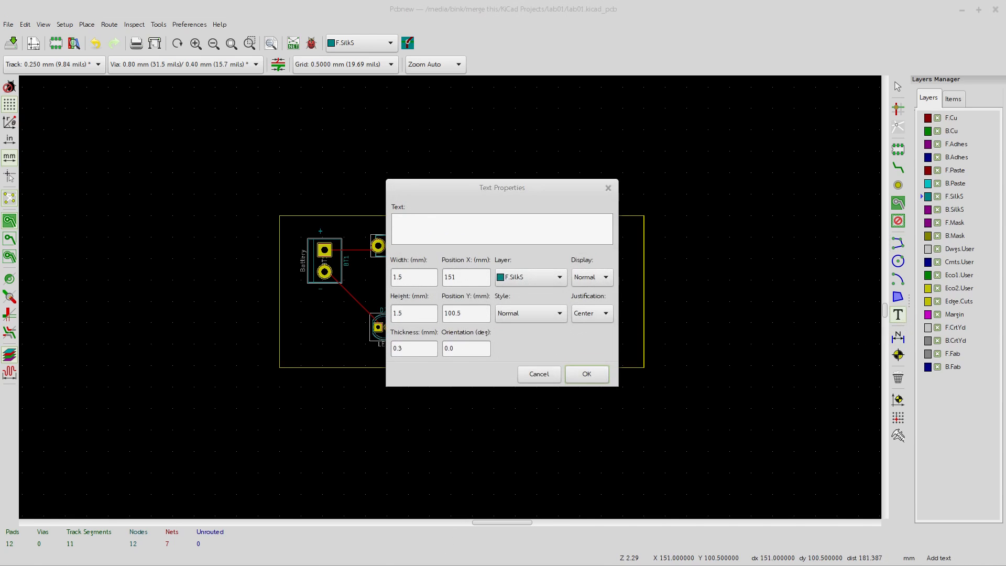
pyautogui.write('My Board - Rev01')
pyautogui.click(587, 373)
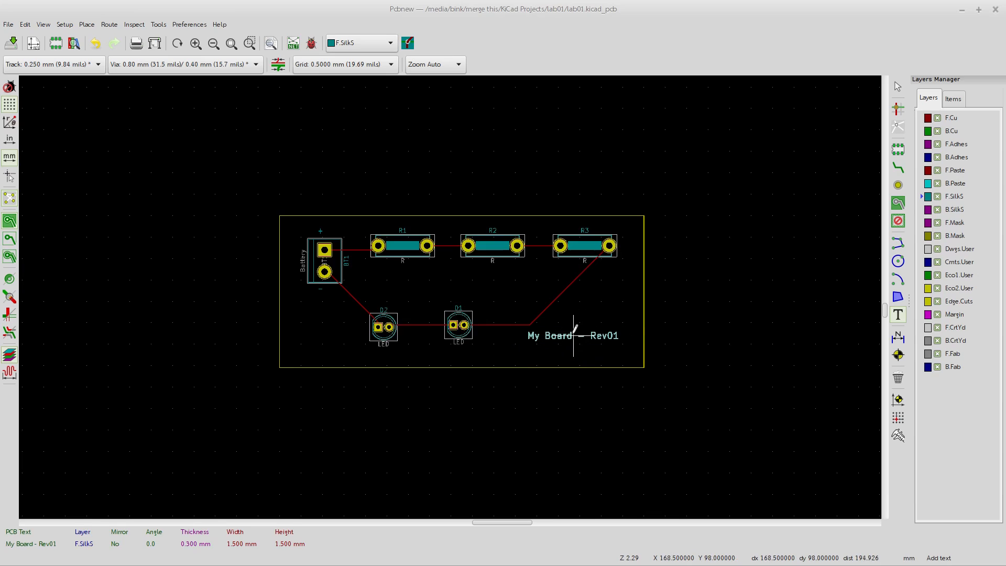
pyautogui.click(574, 330)
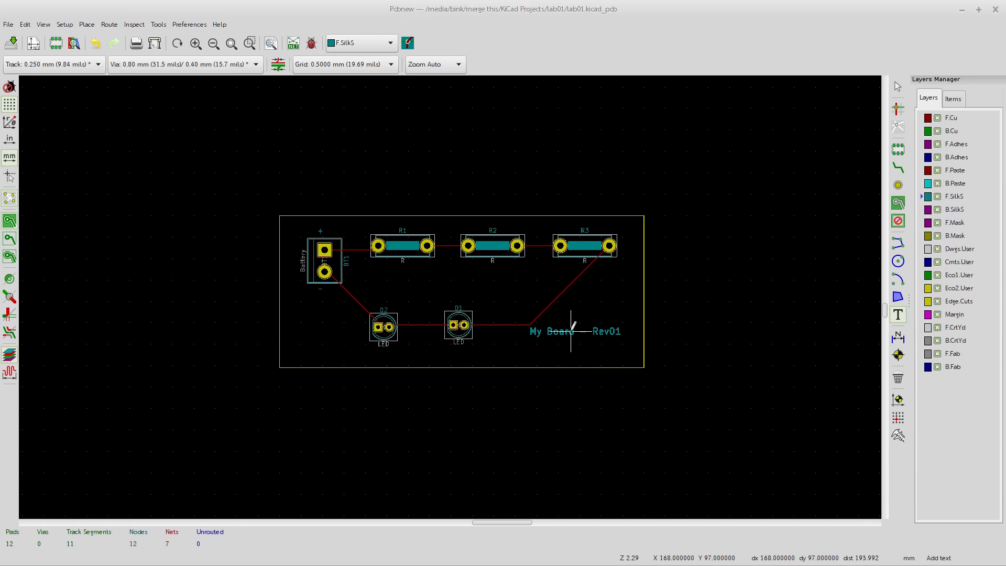
# Duplicate the board title directly below the original at (169, 99.5) mm and change the copy's text to "2018-12-22"
pyautogui.hotkey('ctrl', 'd')
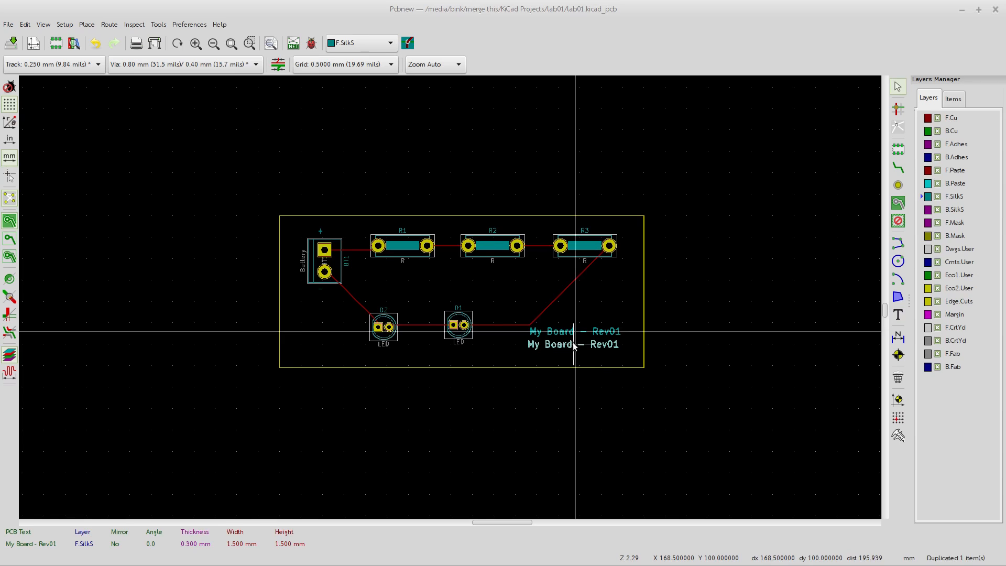
pyautogui.click(574, 341)
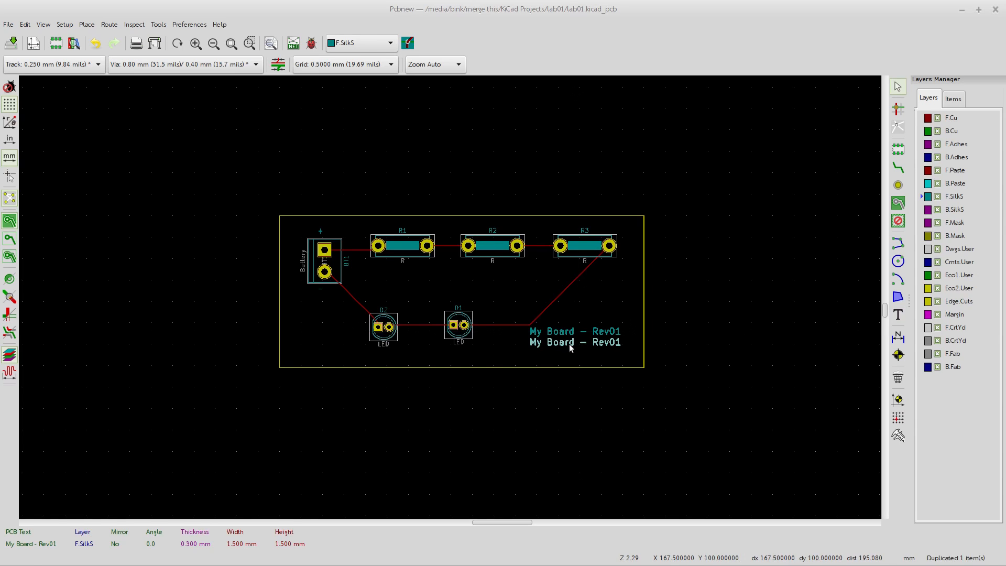
pyautogui.doubleClick(568, 344)
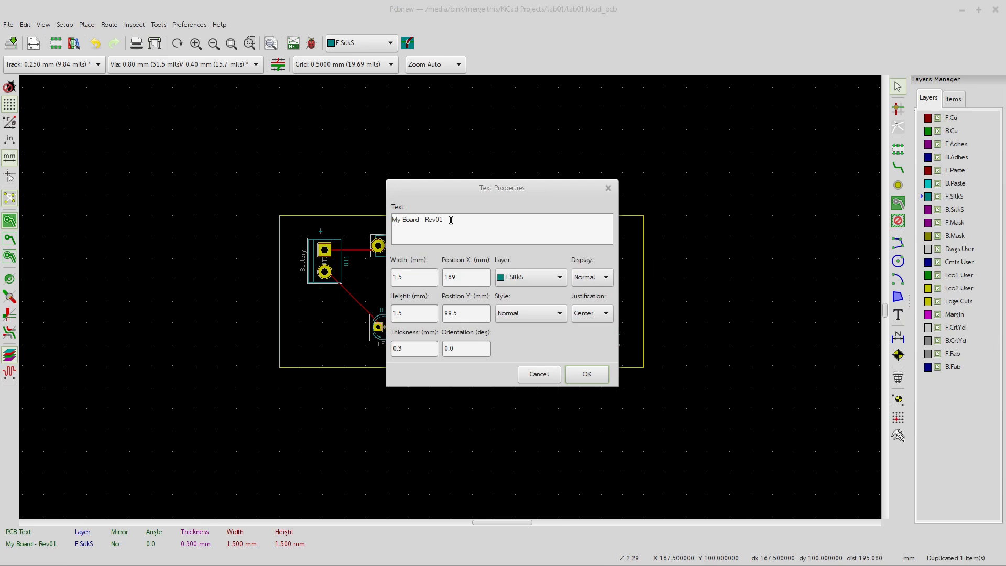
pyautogui.write('2018-12-22')
# Set the date text's width and height to 1 mm and its thickness to 0.1 mm
pyautogui.doubleClick(408, 277)
pyautogui.write('1')
pyautogui.doubleClick(414, 313)
pyautogui.write('1')
pyautogui.doubleClick(411, 349)
pyautogui.moveTo(411, 349); pyautogui.dragTo(374, 343)
pyautogui.write('.1')
pyautogui.click(595, 377)
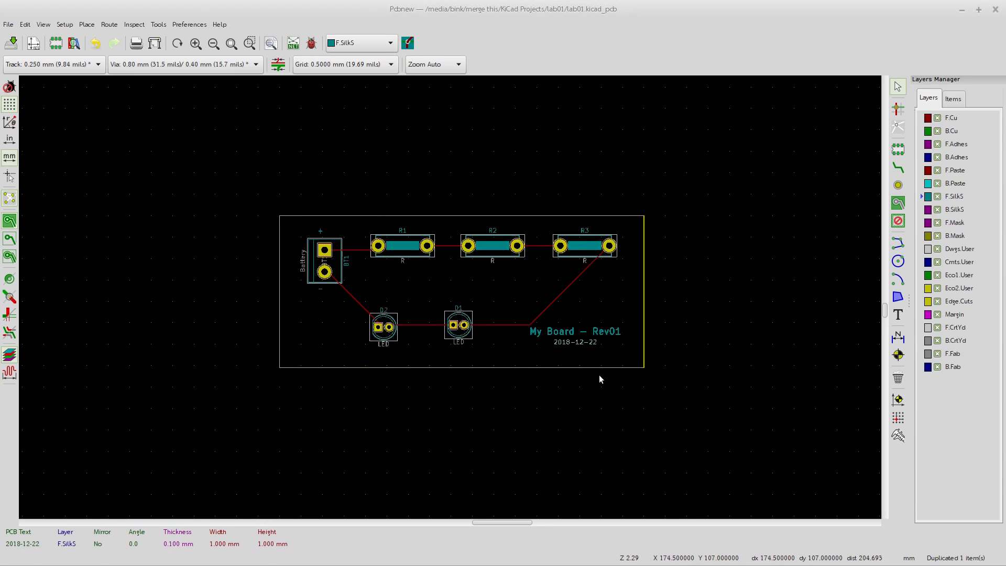
# Move the date text so its start lines up with the left edge of the "My Board - Rev01" title
pyautogui.scroll(-3, 568, 369)
pyautogui.scroll(6, 450, 301)
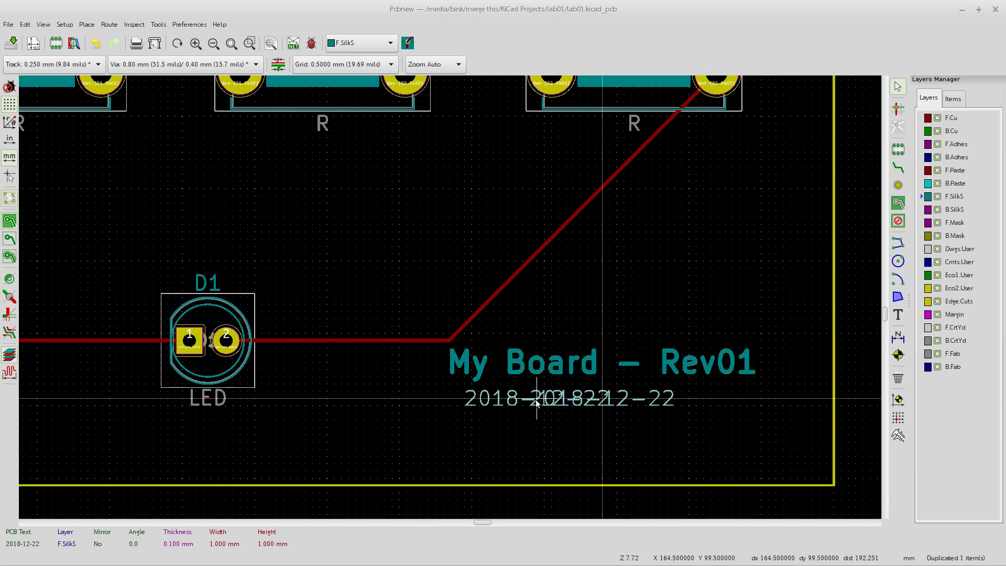
pyautogui.press('Escape')
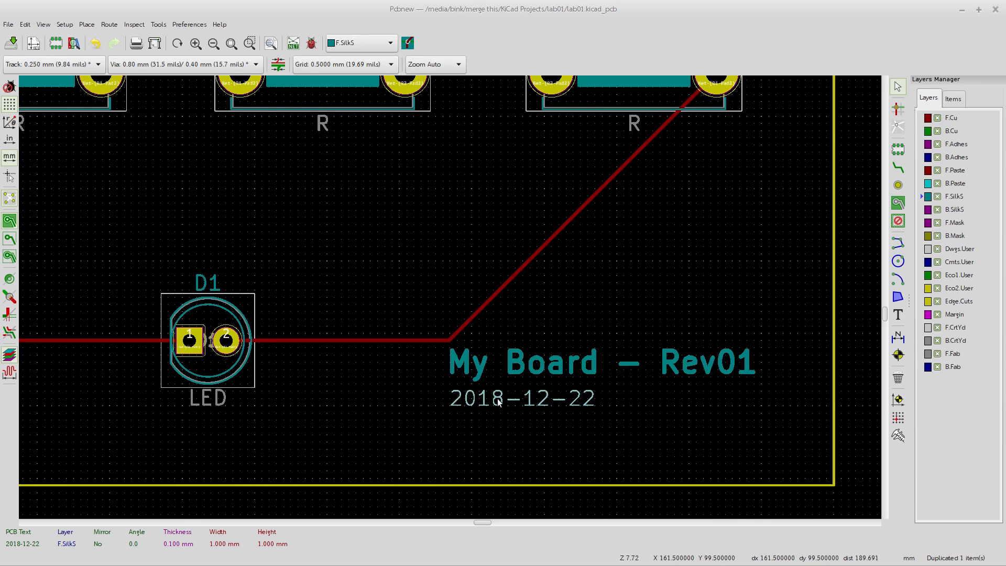
# Add the mirrored text "This goes on the Back!!!" on B.SilkS across R3, just inside the board's top edge
pyautogui.scroll(-4, 519, 315)
pyautogui.scroll(2, 540, 262)
pyautogui.moveTo(660, 310); pyautogui.dragTo(684, 317, button='middle')
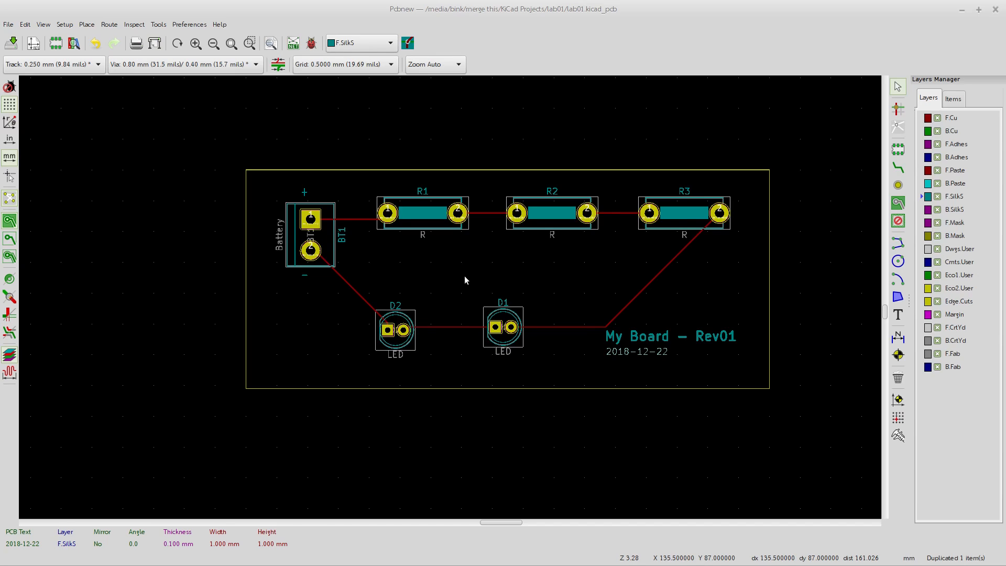
pyautogui.moveTo(495, 274); pyautogui.dragTo(462, 283, button='middle')
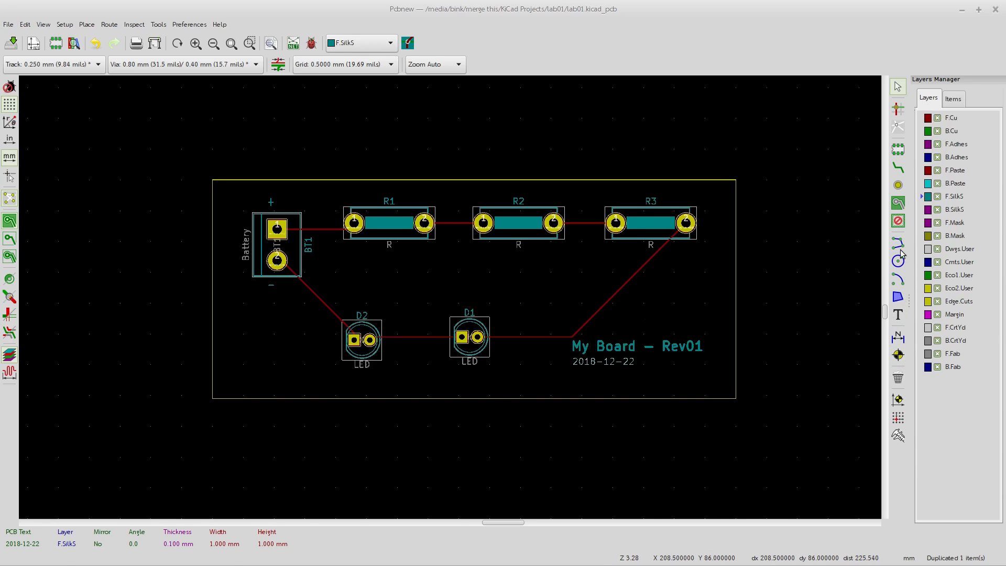
pyautogui.click(952, 210)
pyautogui.click(896, 315)
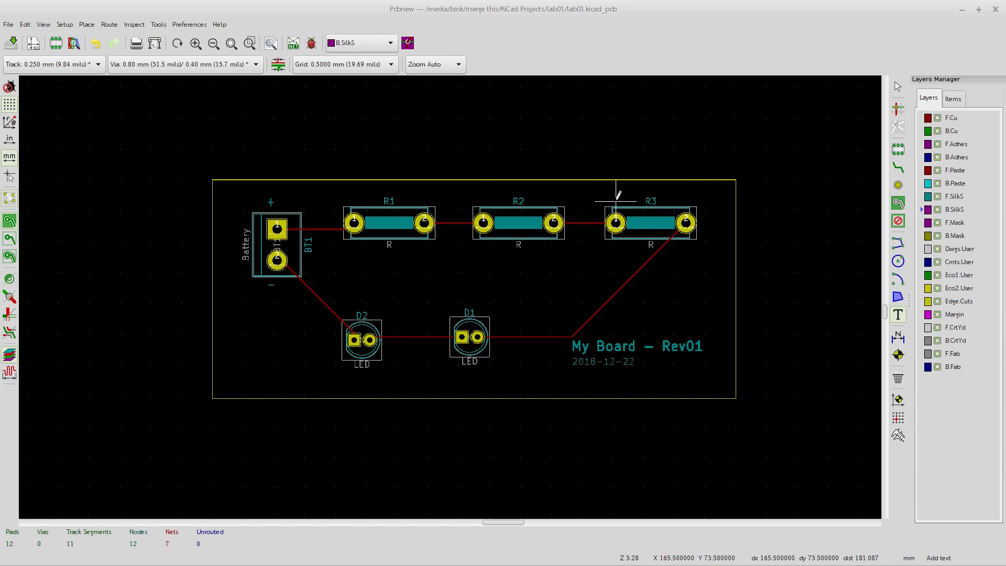
pyautogui.click(707, 195)
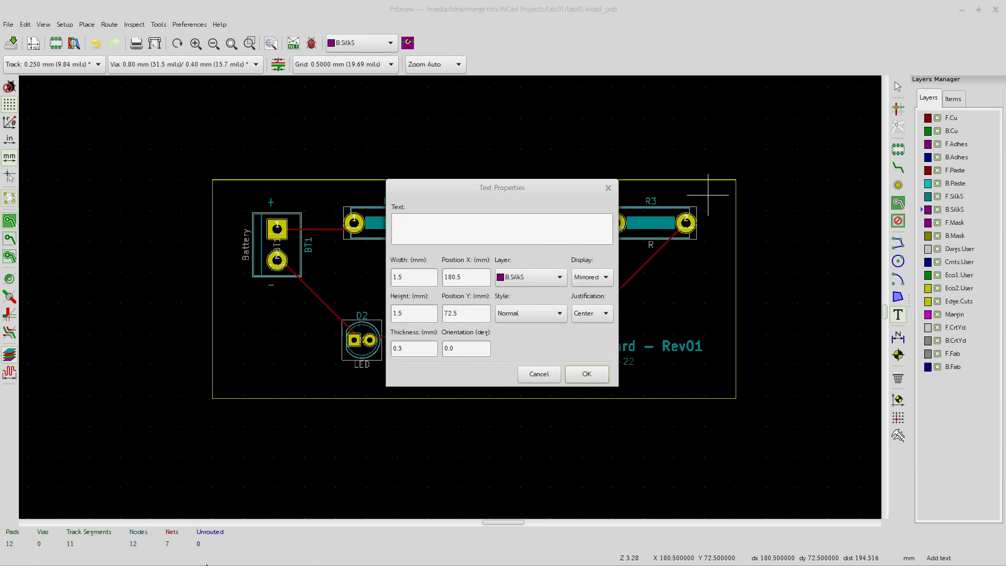
pyautogui.write('This goes on the Back!!!')
pyautogui.click(586, 374)
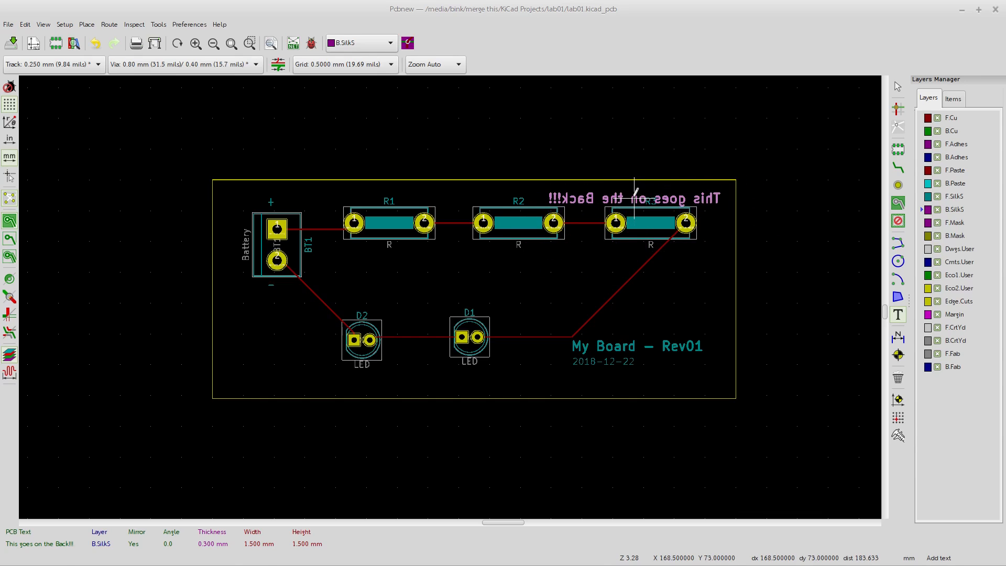
pyautogui.click(634, 198)
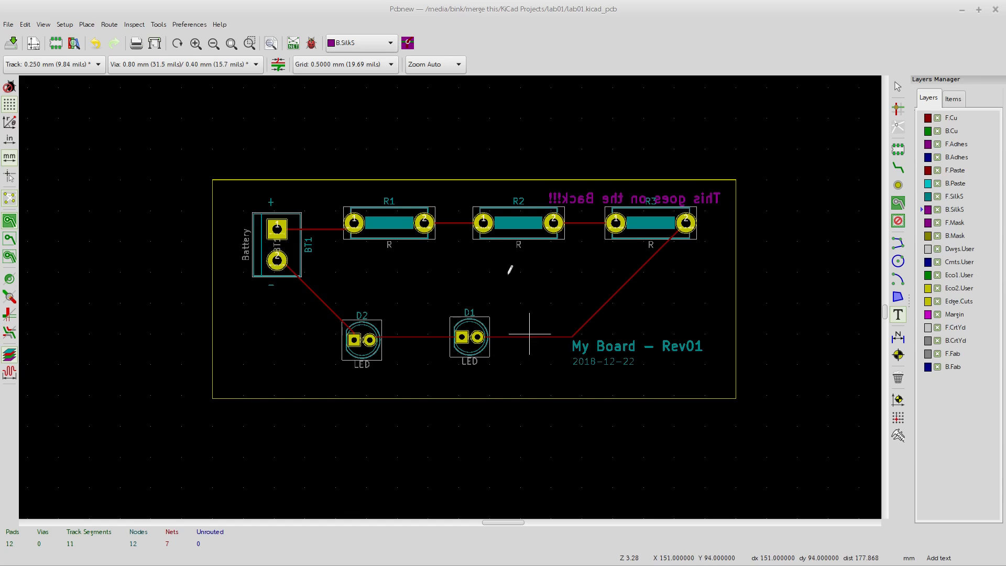
# Open the 3D Viewer and rotate the board to examine the silkscreen text on its back
pyautogui.click(43, 24)
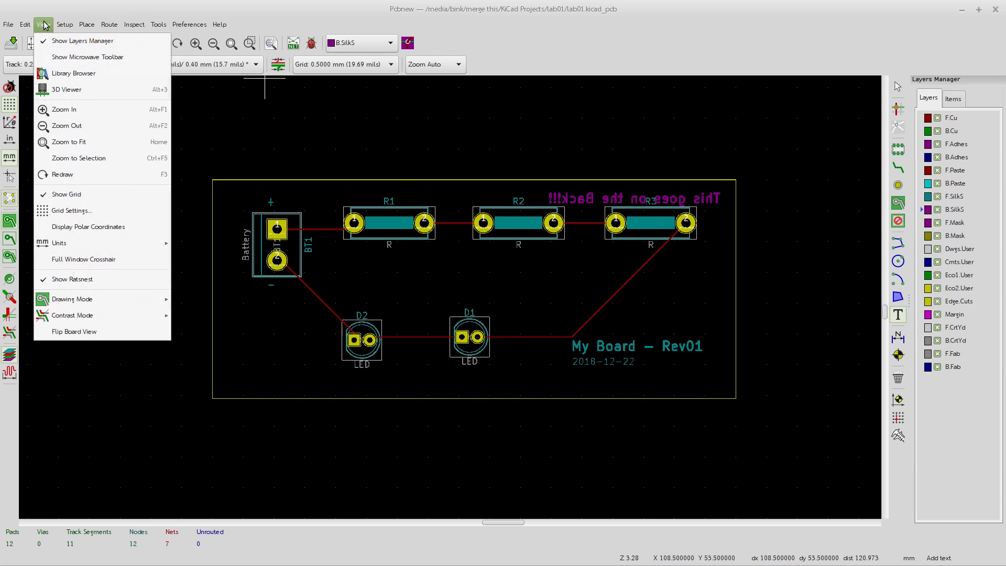
pyautogui.click(90, 91)
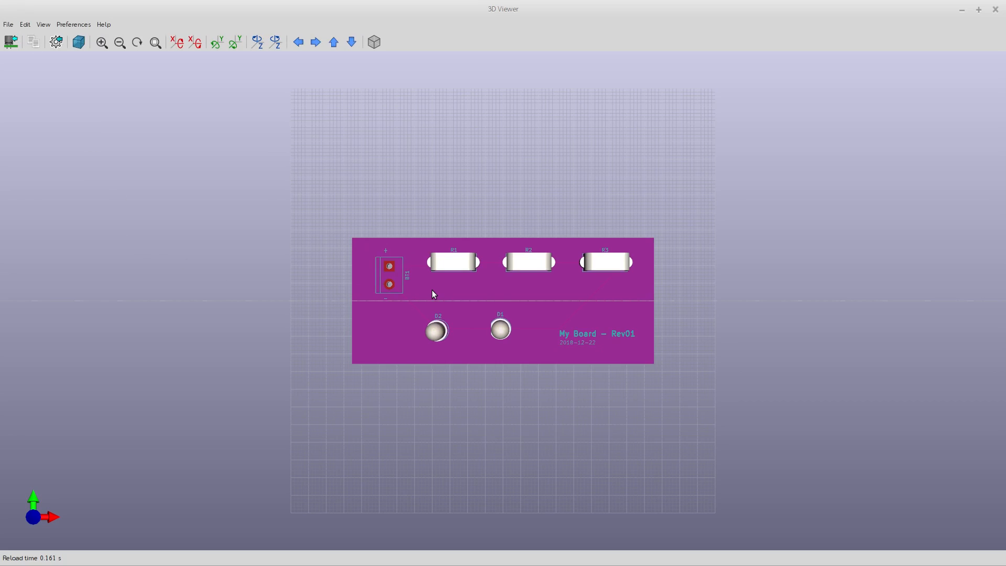
pyautogui.moveTo(313, 288); pyautogui.dragTo(1001, 294)
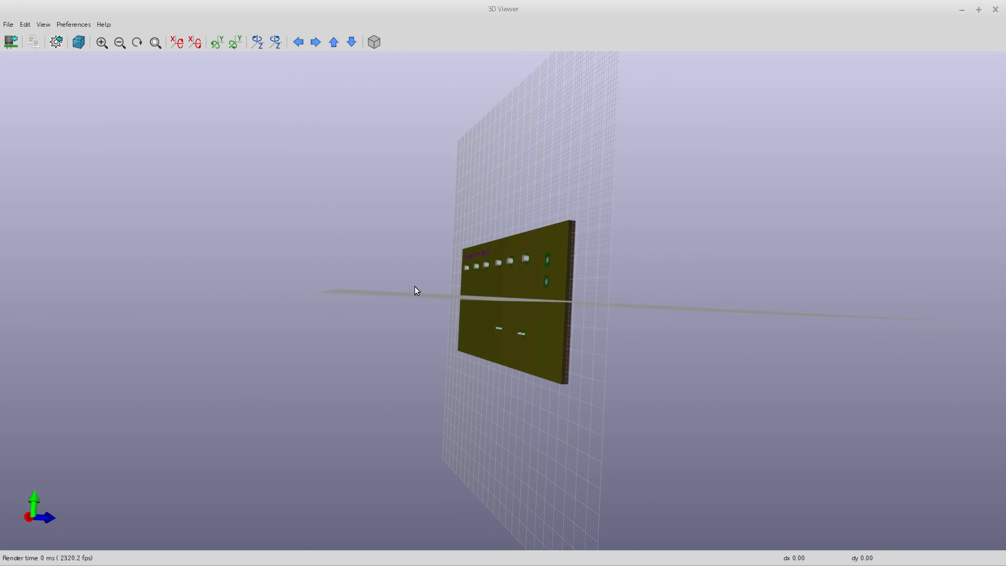
pyautogui.moveTo(415, 288); pyautogui.dragTo(270, 286)
pyautogui.scroll(2, 369, 264)
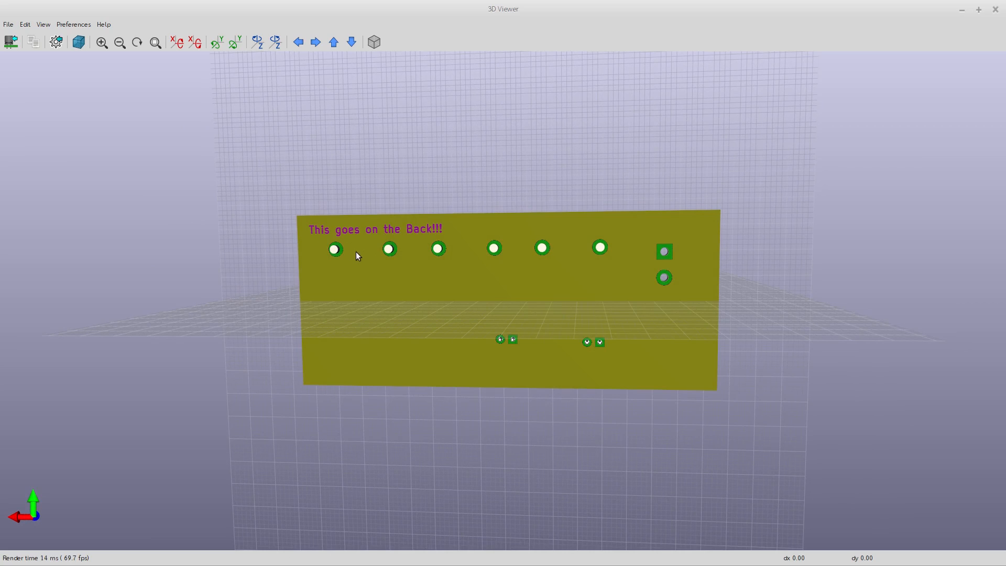
pyautogui.moveTo(546, 256); pyautogui.dragTo(834, 242)
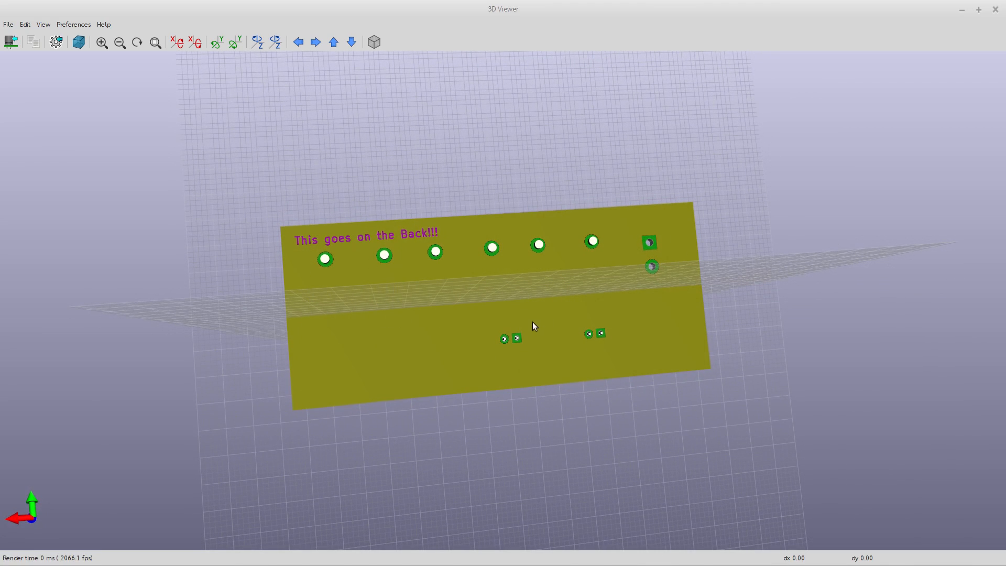
pyautogui.moveTo(523, 311)
pyautogui.mouseDown()
pyautogui.moveTo(528, 300)
pyautogui.moveTo(534, 308)
pyautogui.mouseUp()
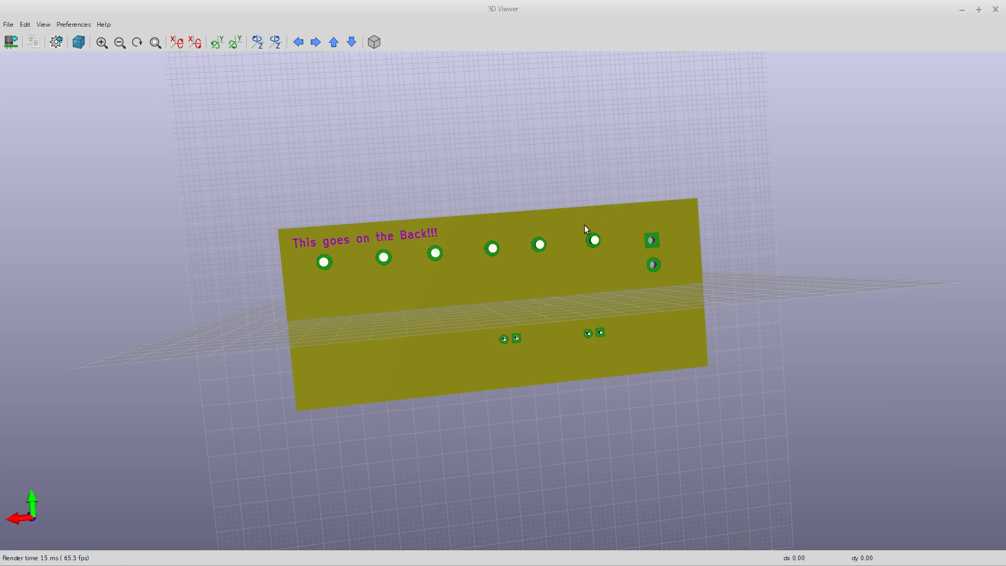
# Rotate the board in 3D to examine the silkscreen text on both sides, and close the 3D view
pyautogui.moveTo(495, 301); pyautogui.dragTo(531, 316)
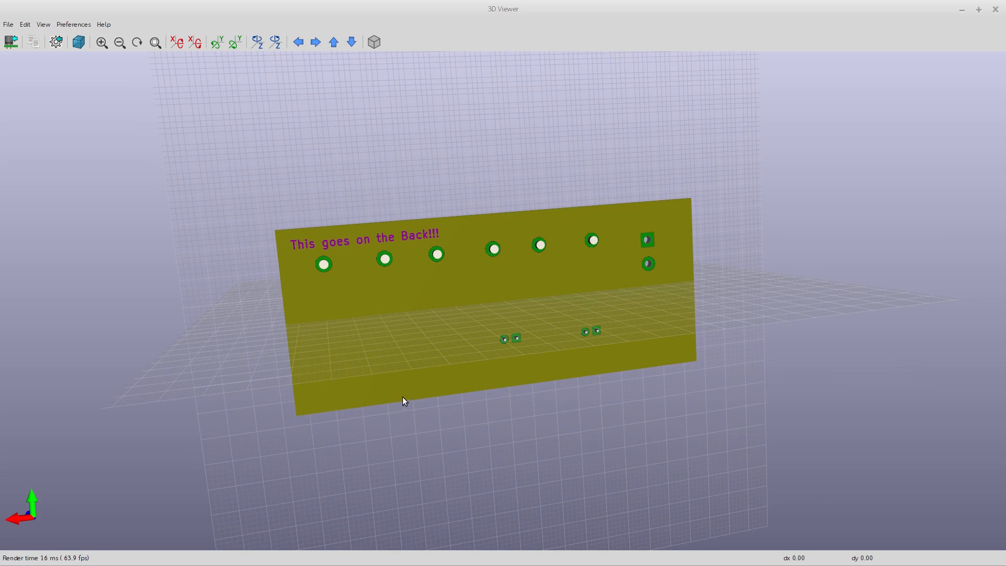
pyautogui.moveTo(514, 272); pyautogui.dragTo(494, 265)
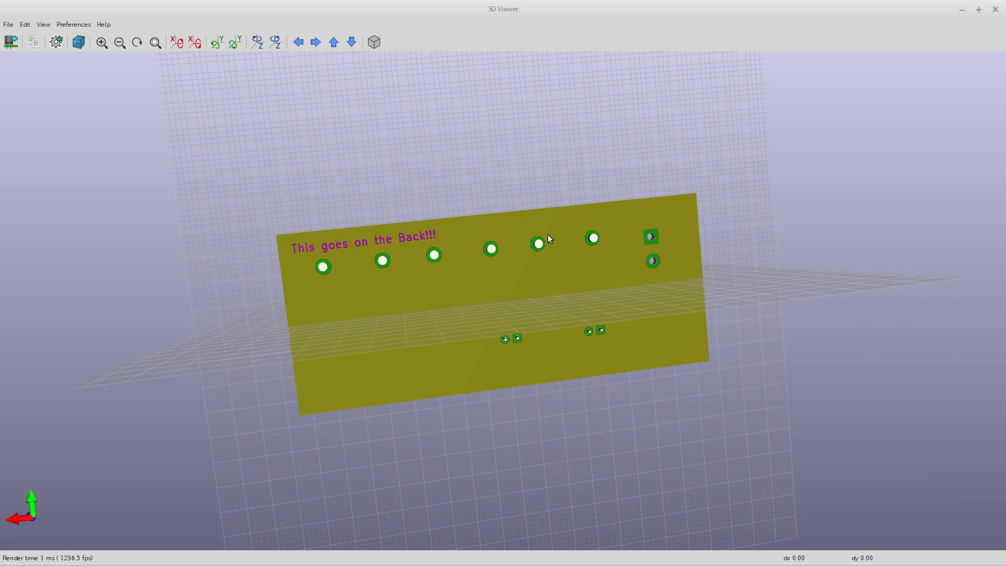
pyautogui.moveTo(625, 311); pyautogui.dragTo(706, 322)
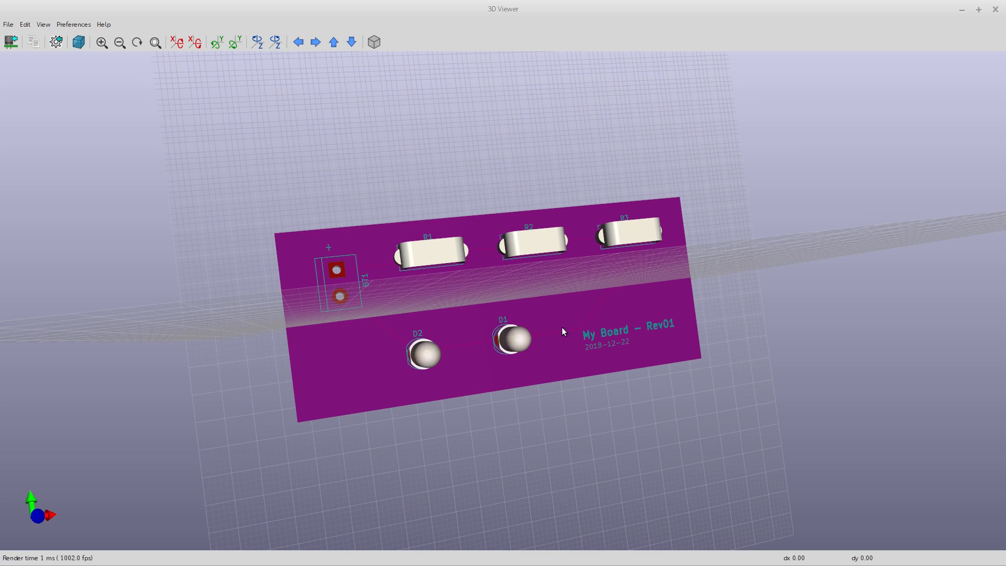
pyautogui.moveTo(320, 329); pyautogui.dragTo(530, 265)
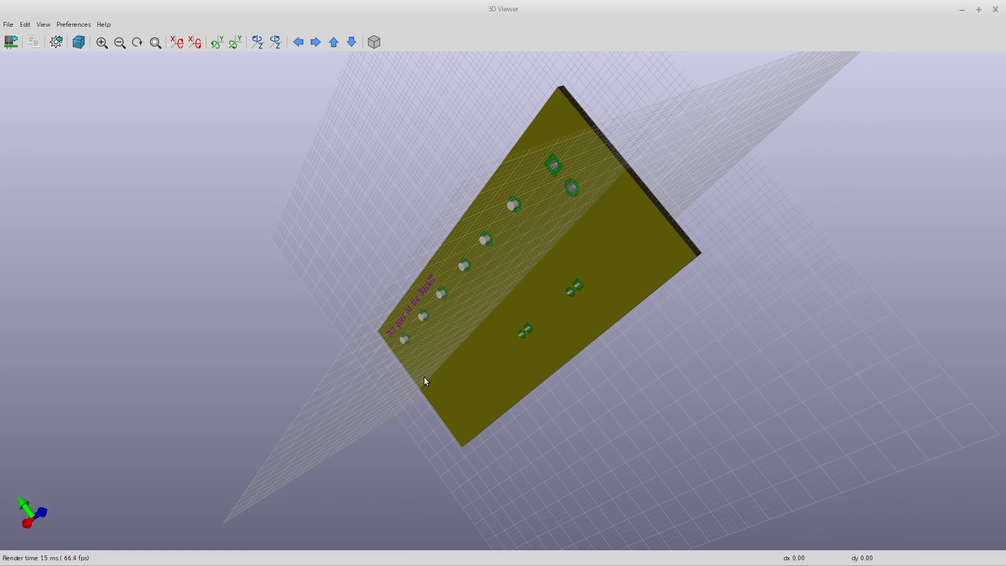
pyautogui.moveTo(579, 254); pyautogui.dragTo(263, 505)
pyautogui.moveTo(535, 207); pyautogui.dragTo(179, 332)
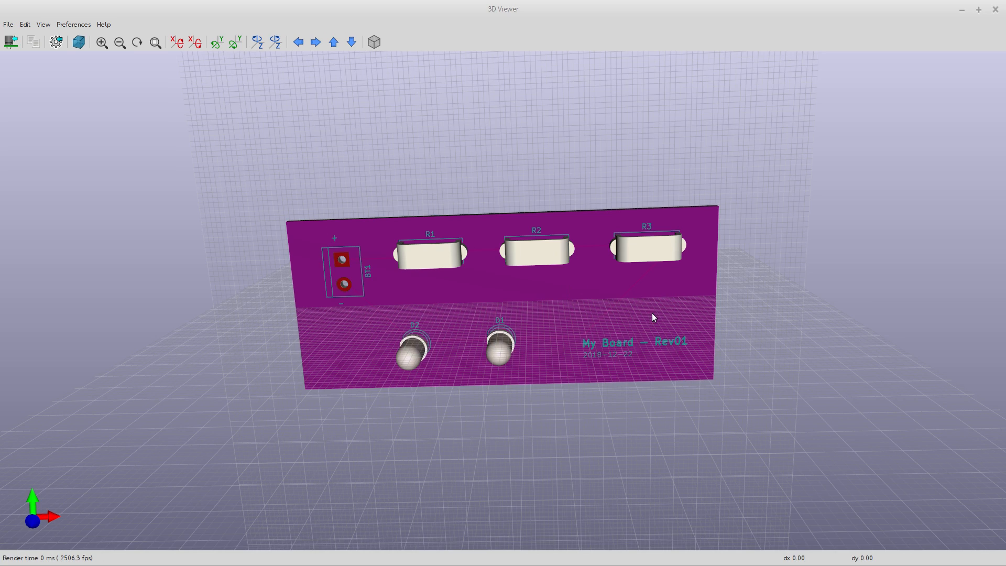
pyautogui.moveTo(526, 339)
pyautogui.mouseDown()
pyautogui.moveTo(512, 293)
pyautogui.moveTo(521, 277)
pyautogui.moveTo(554, 315)
pyautogui.moveTo(526, 282)
pyautogui.moveTo(543, 315)
pyautogui.moveTo(525, 301)
pyautogui.moveTo(528, 322)
pyautogui.mouseUp()
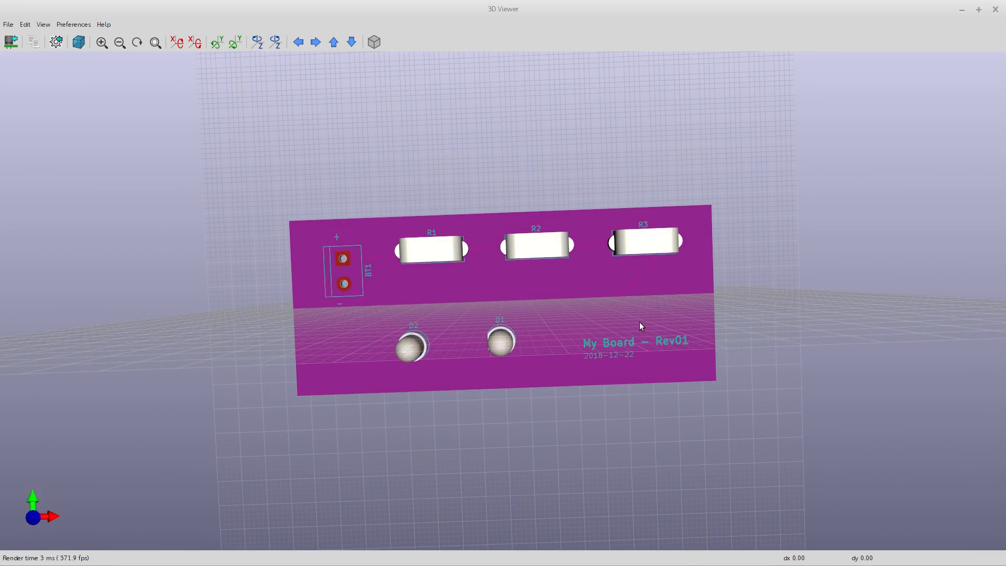
pyautogui.moveTo(640, 325); pyautogui.dragTo(569, 222)
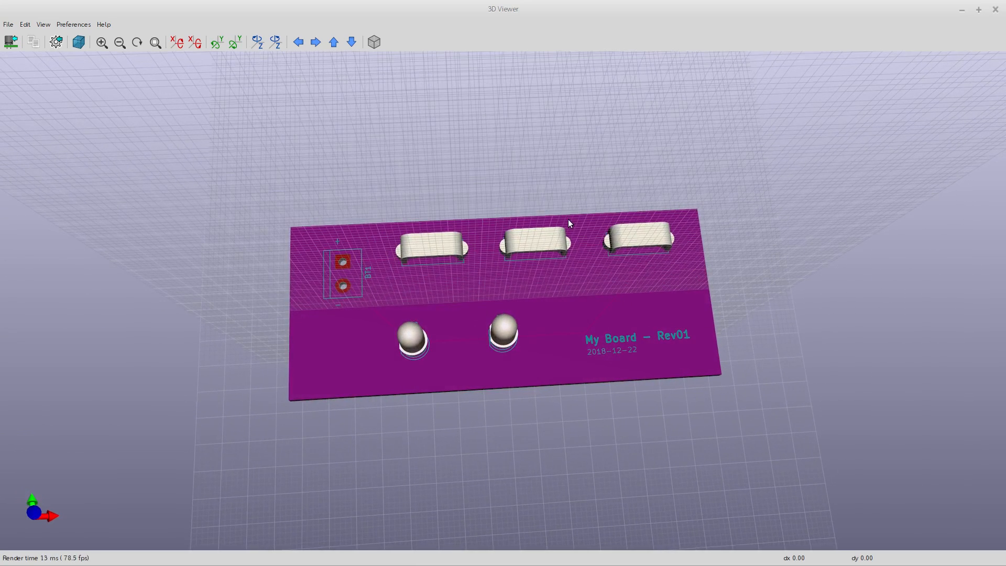
pyautogui.click(994, 10)
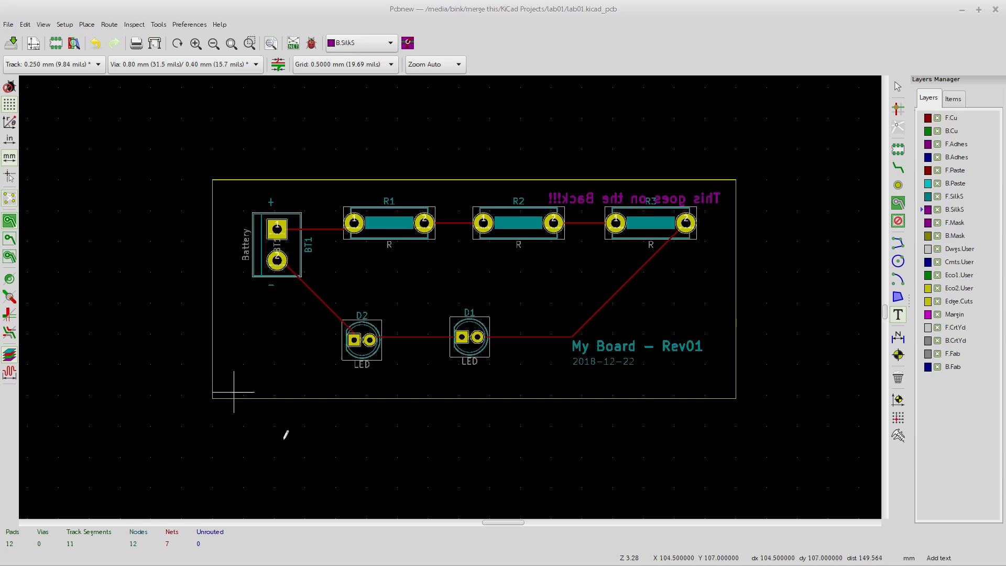
# Set up a Gerber plot of the board that excludes the F.Paste and B.Paste layers
pyautogui.click(154, 44)
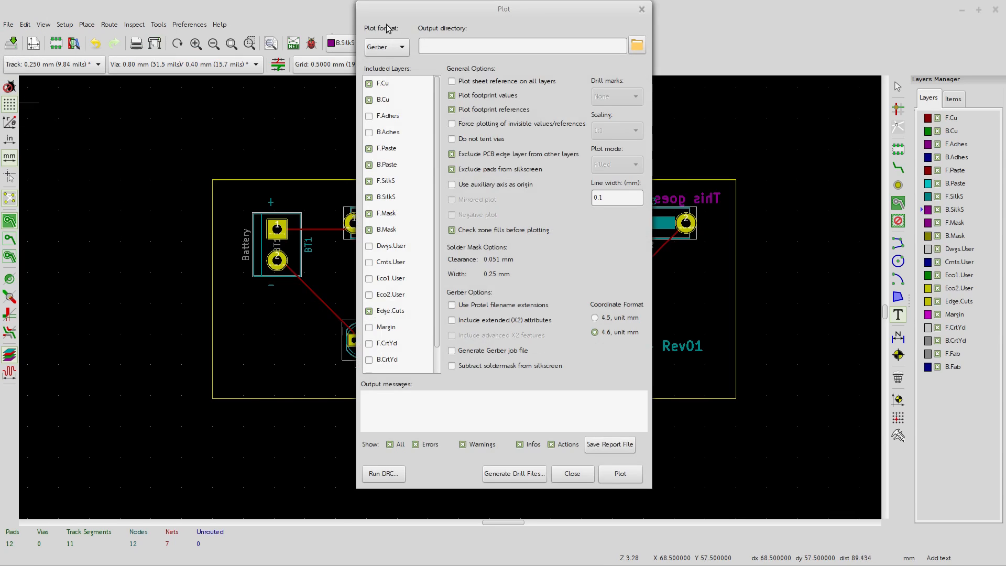
pyautogui.moveTo(453, 16); pyautogui.dragTo(483, 31)
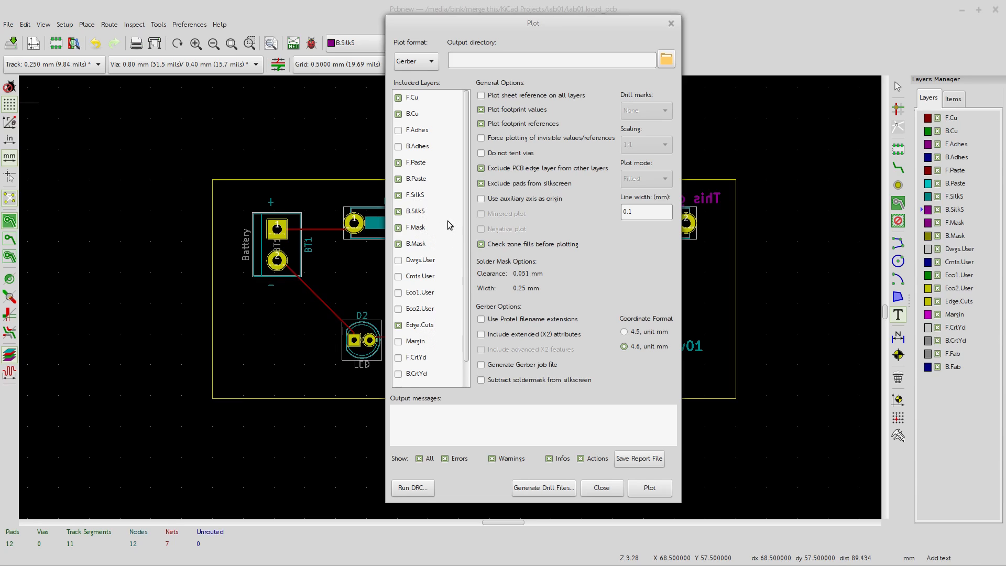
pyautogui.click(398, 163)
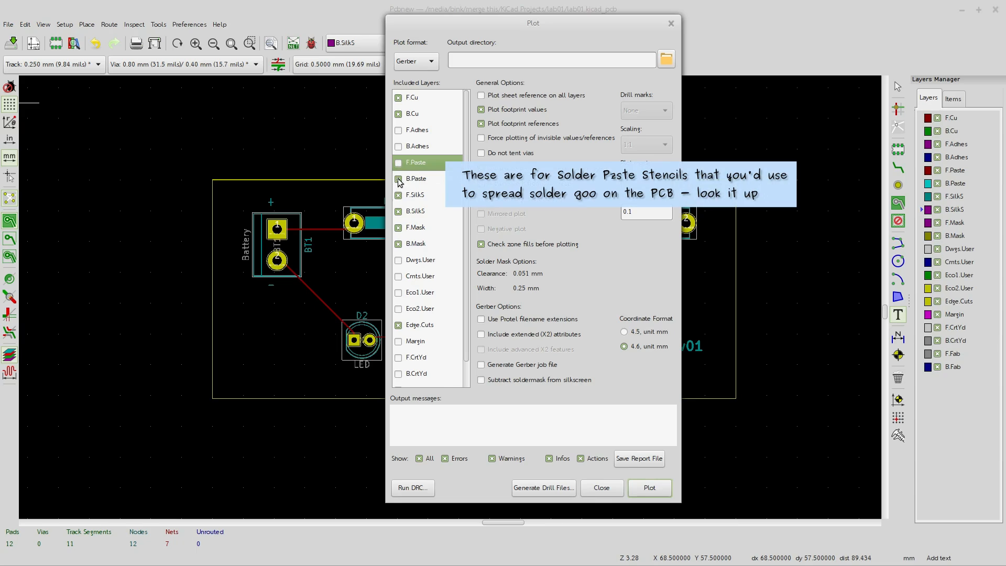
pyautogui.click(398, 179)
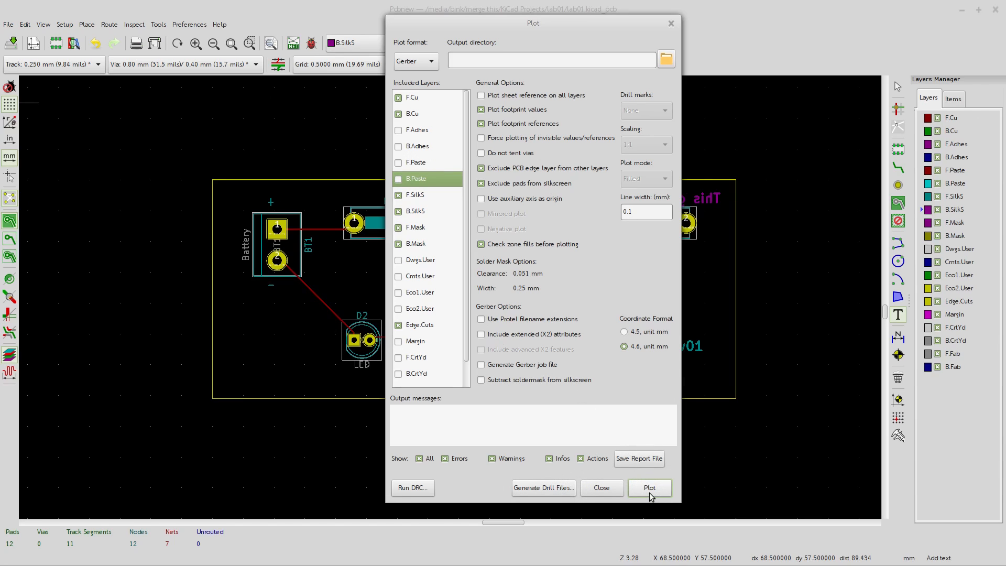
# Choose the lab01 project folder as a relative output directory and plot the Gerber files
pyautogui.click(665, 60)
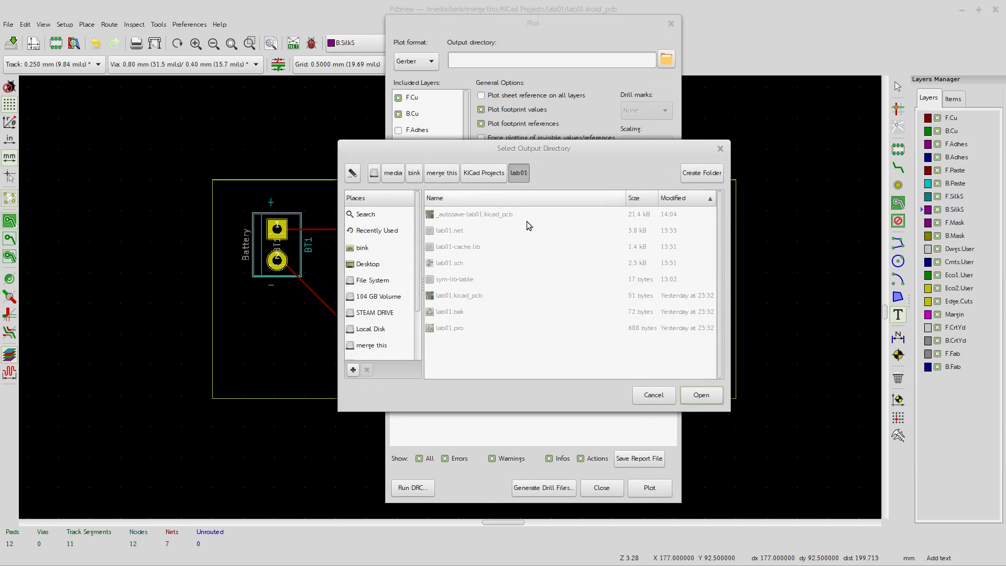
pyautogui.click(702, 395)
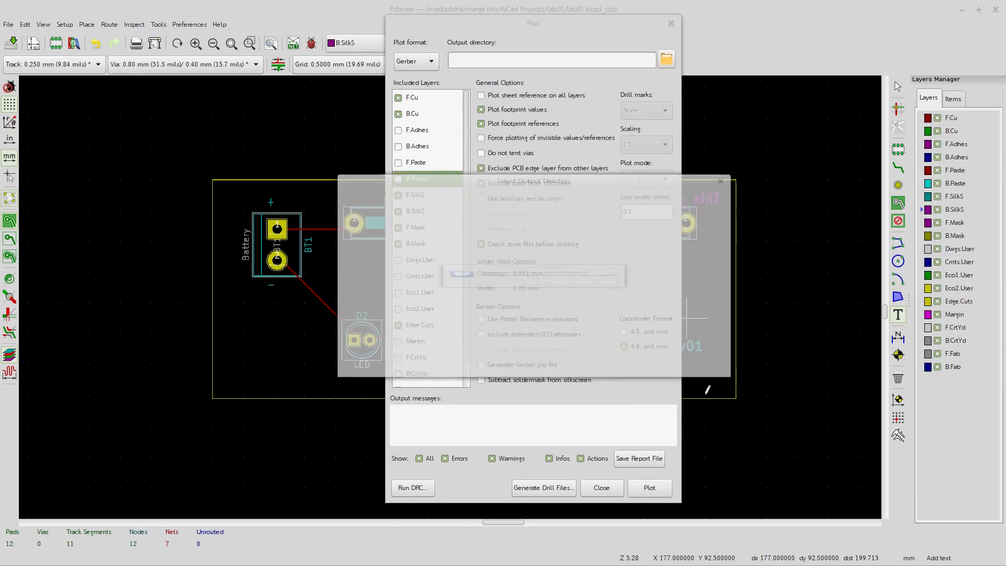
pyautogui.click(594, 302)
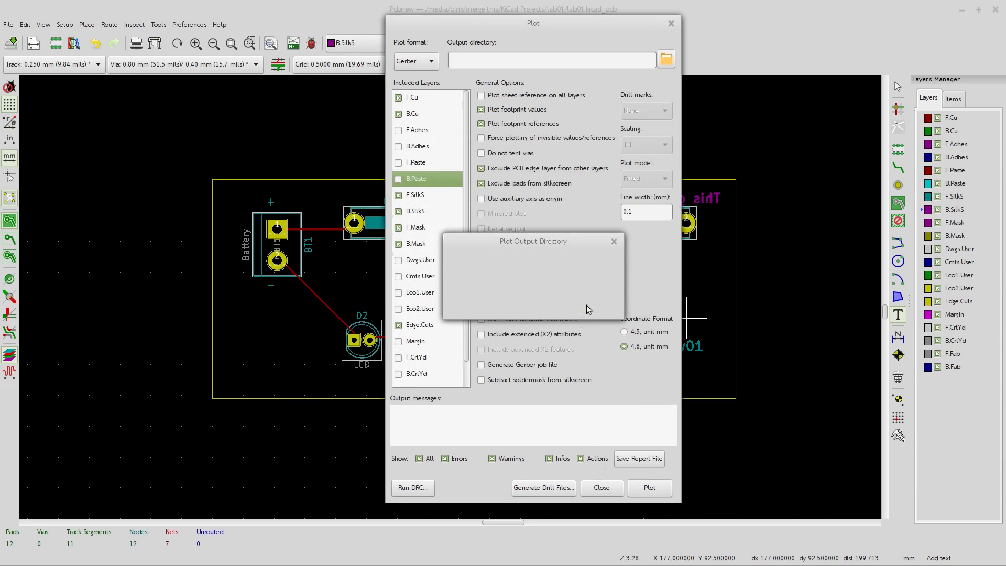
pyautogui.click(649, 488)
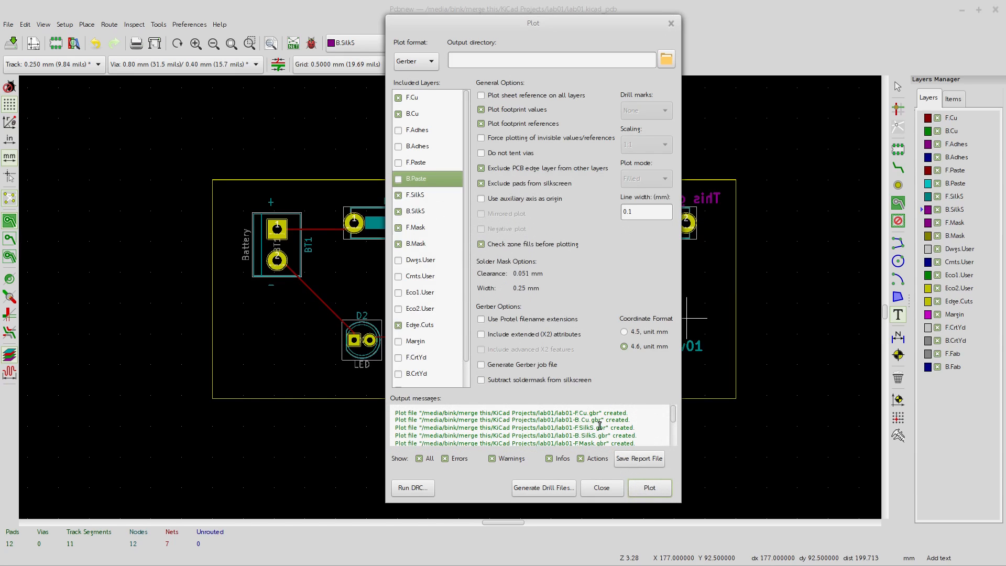
pyautogui.scroll(-3, 612, 440)
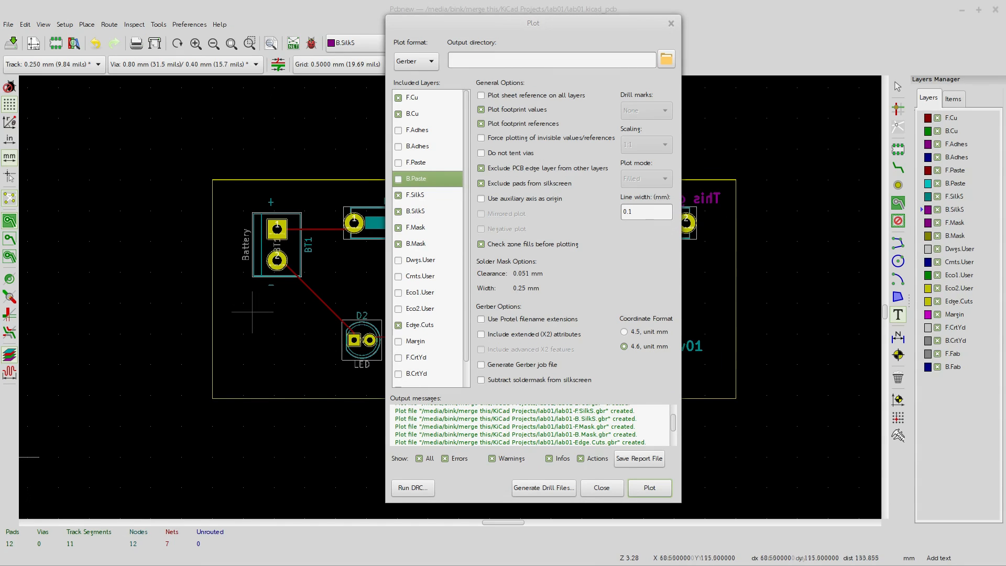
# Switch to the file manager, look through the plotted .gbr files in the lab01 folder, and minimize its window
pyautogui.moveTo(0, 214); pyautogui.dragTo(317, 165)
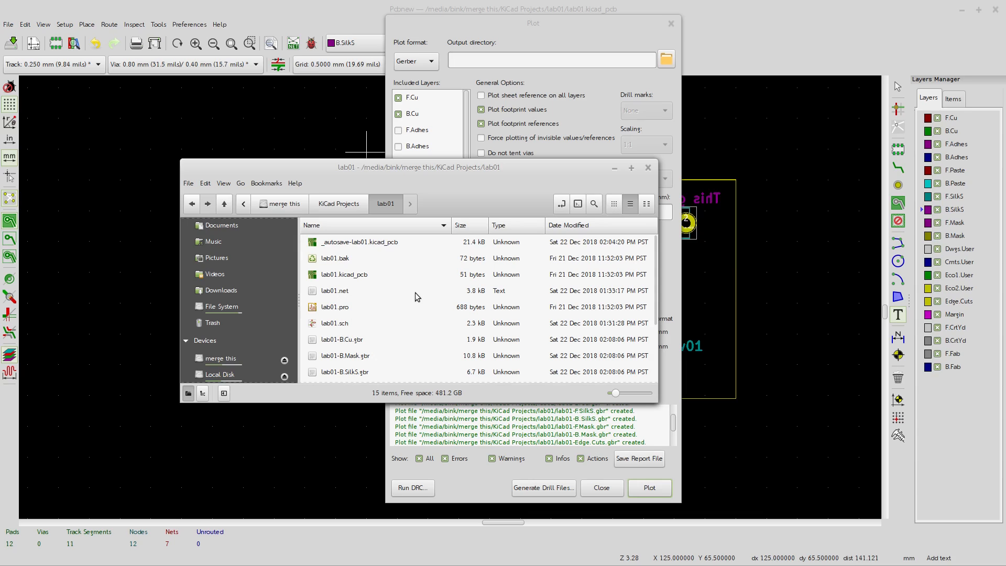
pyautogui.click(429, 308)
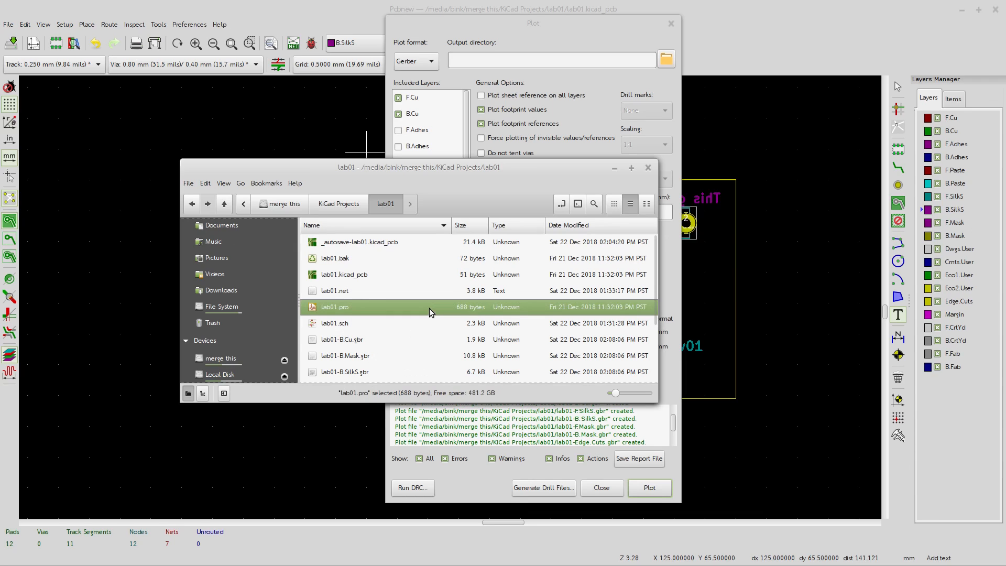
pyautogui.scroll(-1, 429, 308)
pyautogui.scroll(-1, 429, 309)
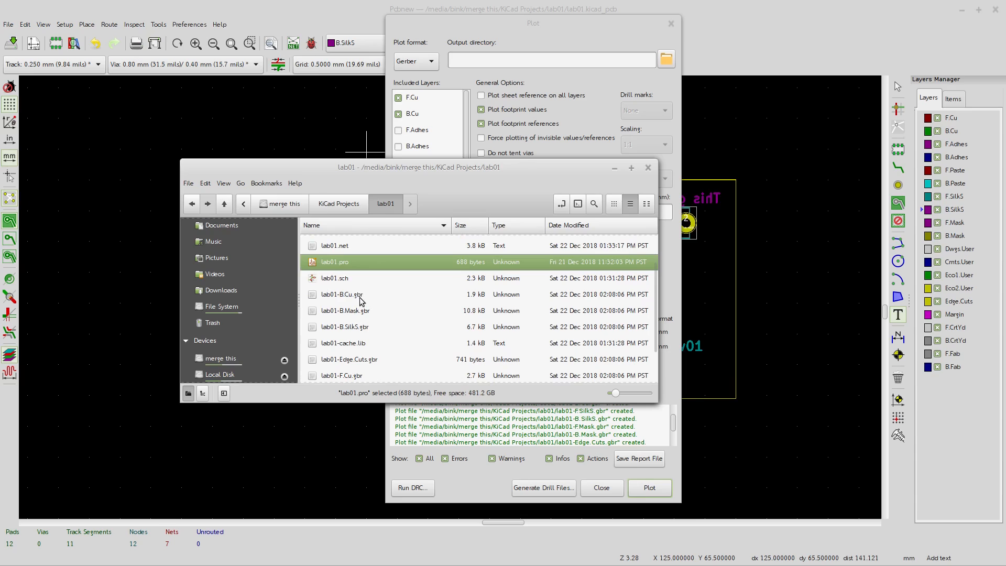
pyautogui.click(341, 295)
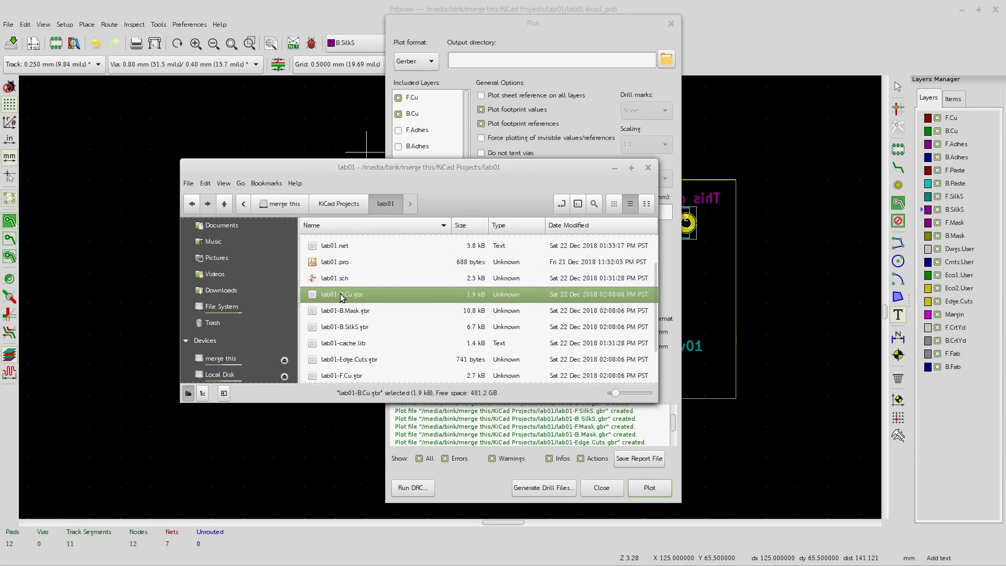
pyautogui.click(359, 311)
pyautogui.scroll(-2, 396, 309)
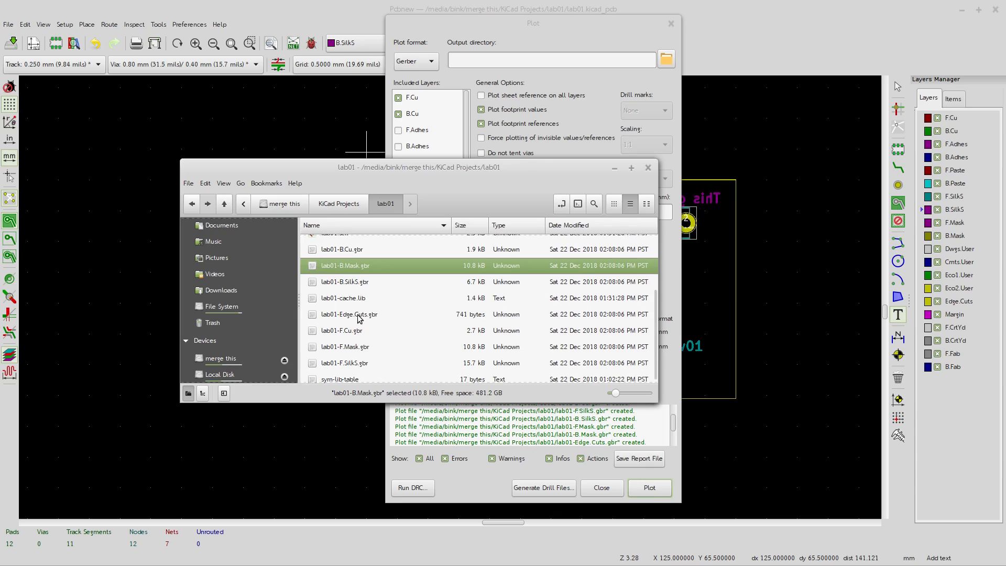
pyautogui.scroll(-1, 349, 343)
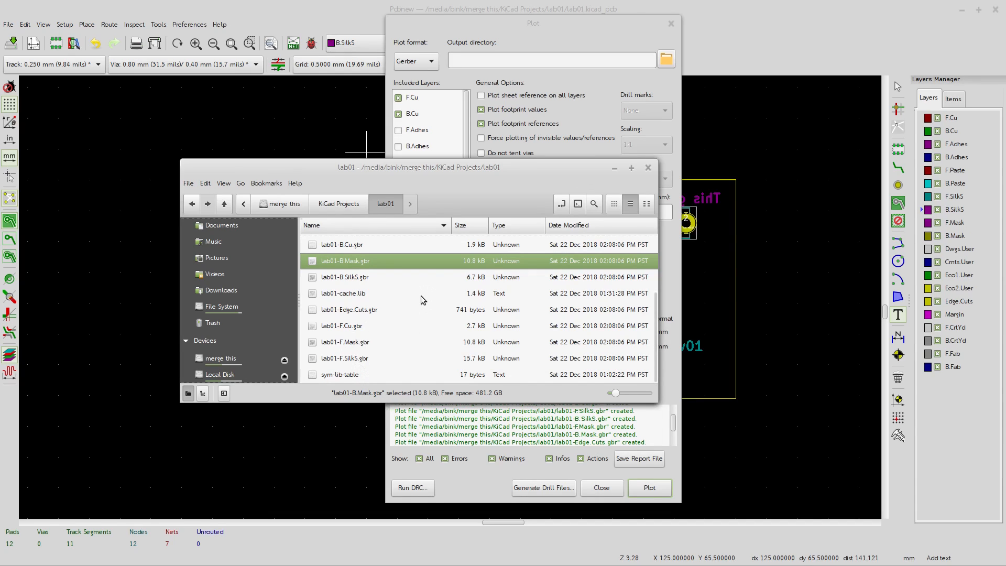
pyautogui.scroll(3, 421, 298)
pyautogui.scroll(1, 420, 297)
pyautogui.scroll(-3, 419, 298)
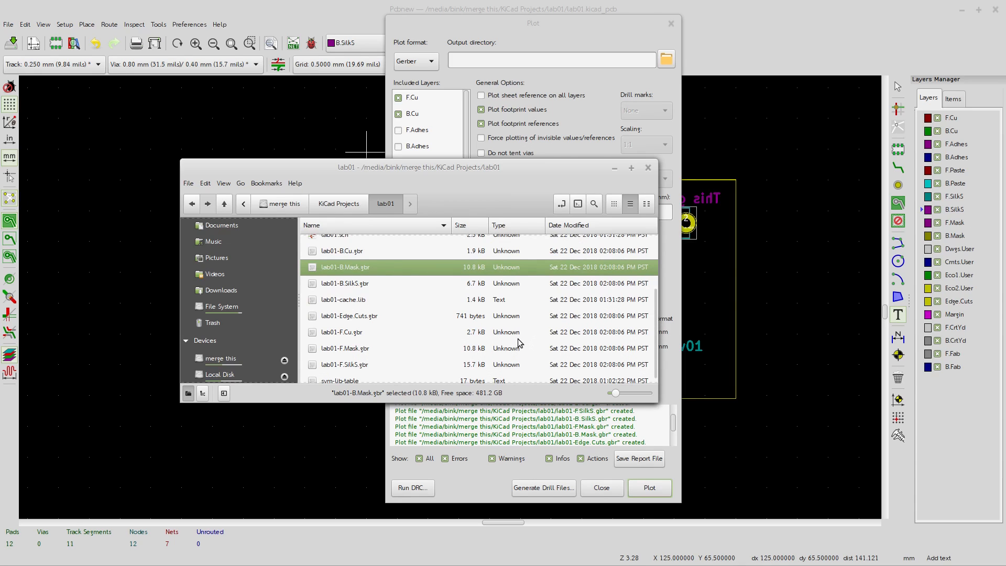
pyautogui.click(615, 168)
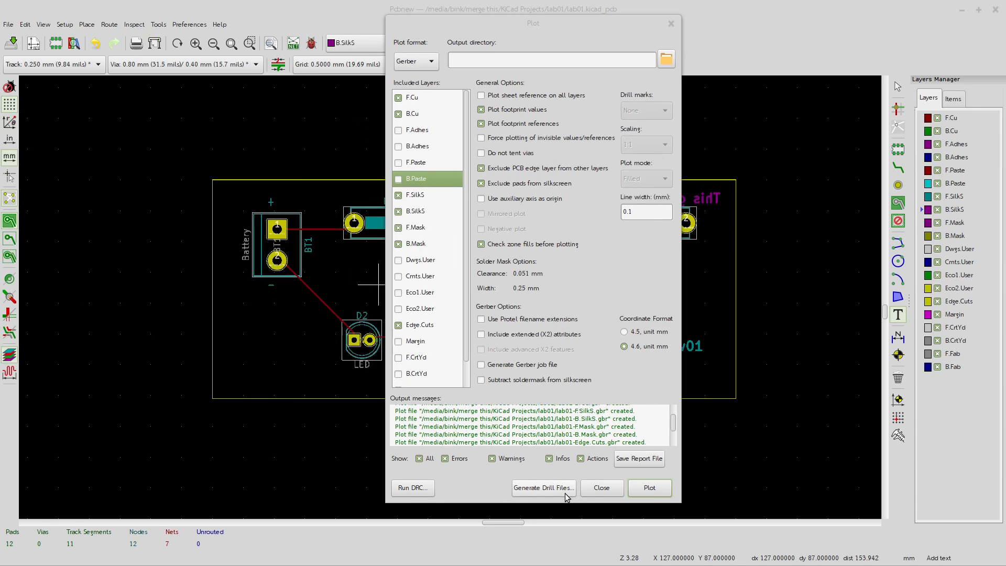
# Generate the board's drill files in the lab01 folder using a relative path, and close the drill and plot dialogs
pyautogui.click(537, 493)
pyautogui.moveTo(541, 132)
pyautogui.mouseDown()
pyautogui.moveTo(552, 111)
pyautogui.moveTo(555, 120)
pyautogui.mouseUp()
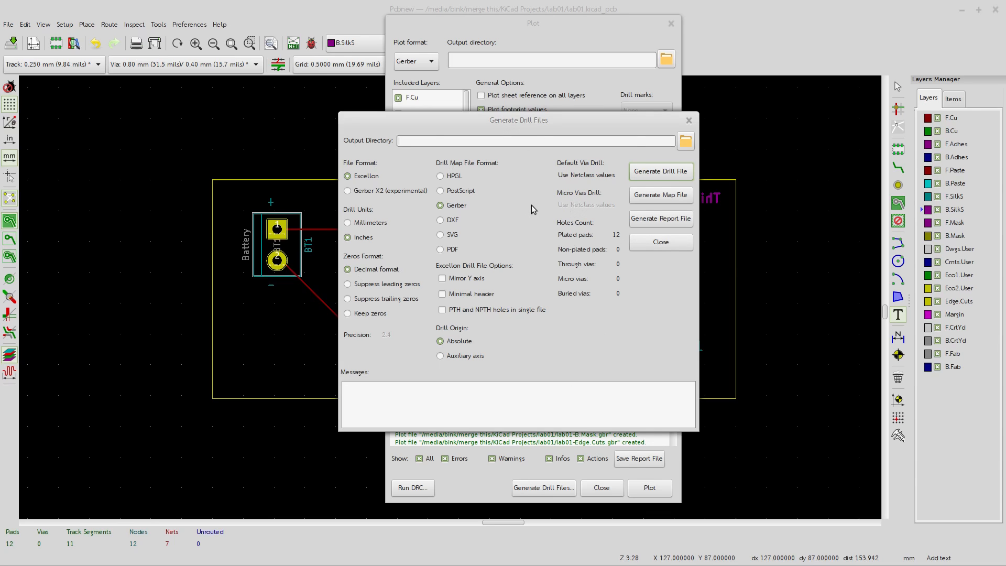
pyautogui.click(685, 142)
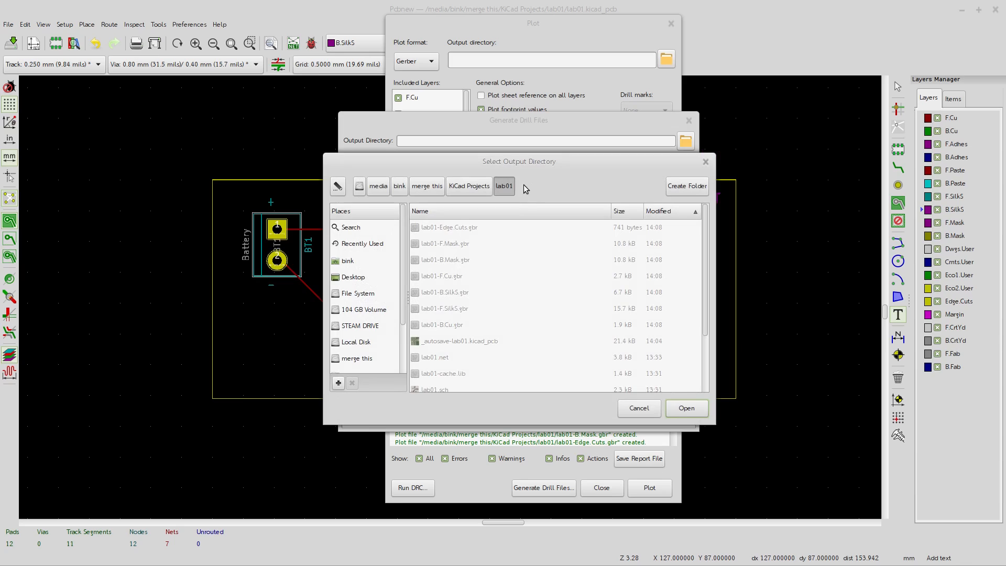
pyautogui.click(688, 410)
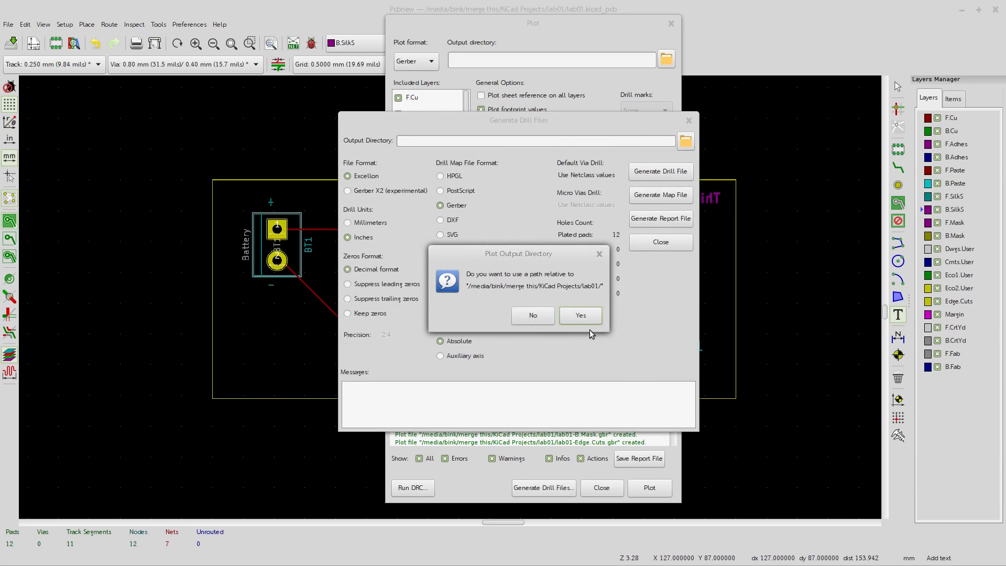
pyautogui.click(583, 313)
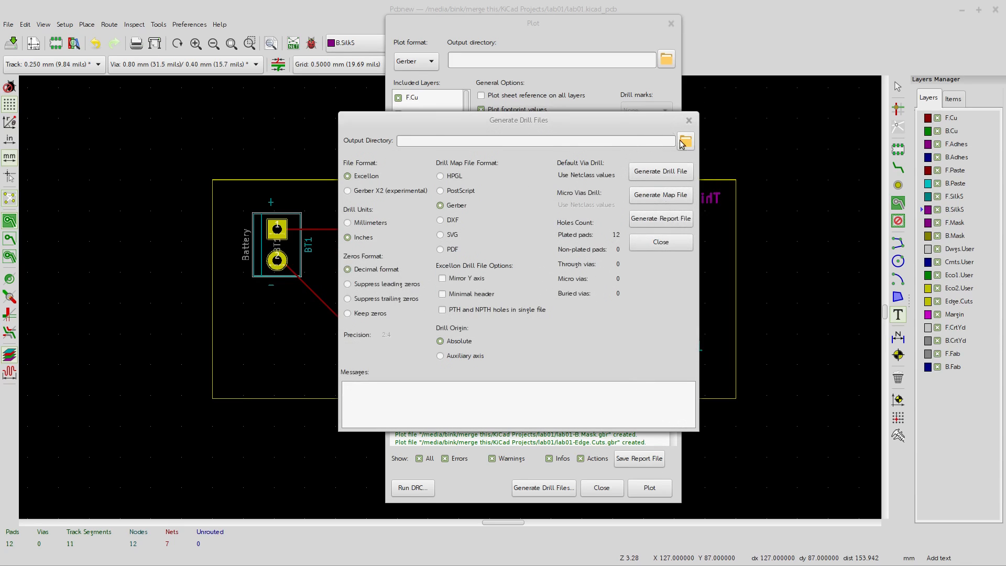
pyautogui.click(642, 175)
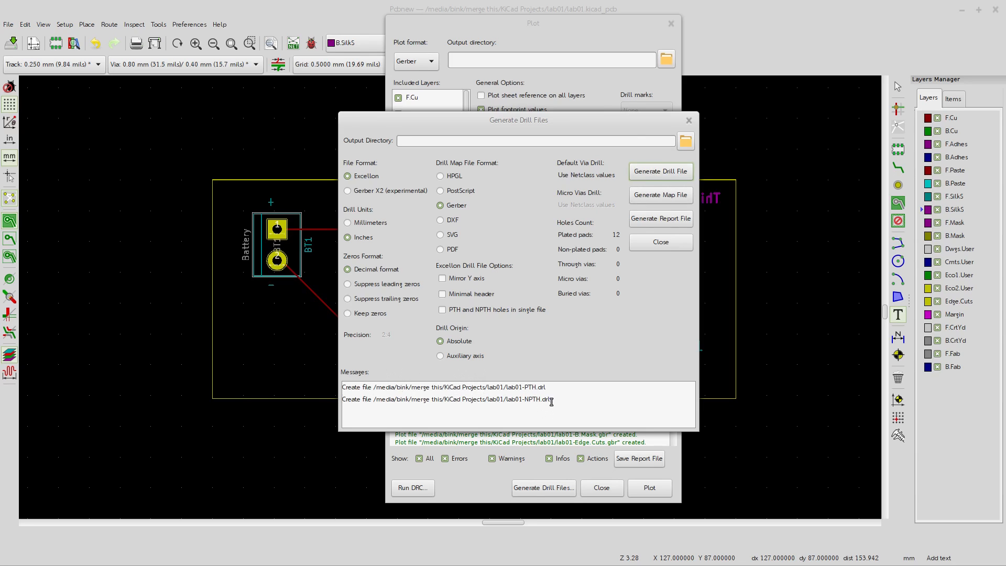
pyautogui.click(660, 244)
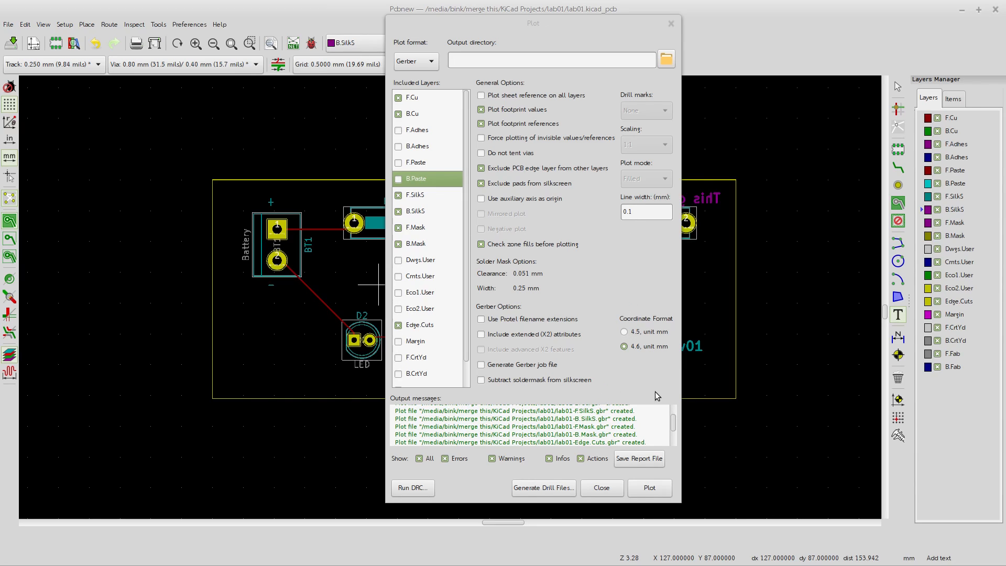
pyautogui.click(601, 489)
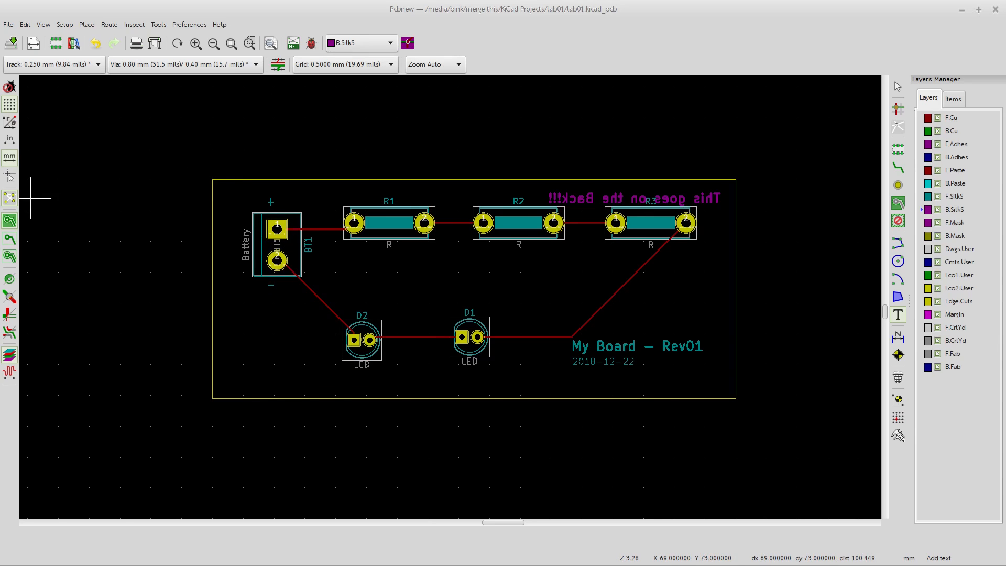
# Switch to the file manager and check the lab01 folder for the lab01-NPTH.drl and lab01-PTH.drl drill files
pyautogui.moveTo(0, 227); pyautogui.dragTo(567, 150)
pyautogui.scroll(-2, 502, 318)
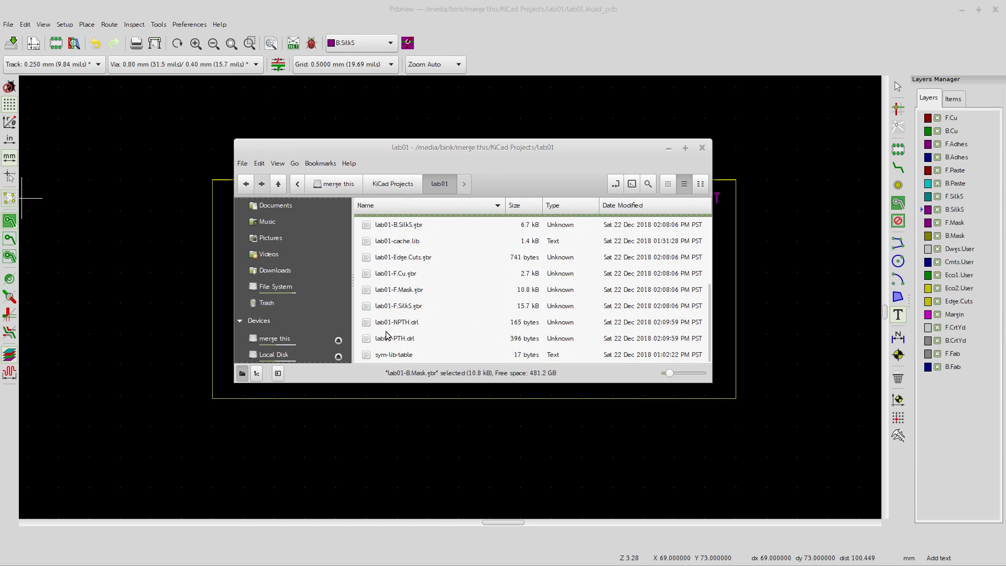
pyautogui.click(418, 322)
pyautogui.click(411, 340)
pyautogui.click(413, 322)
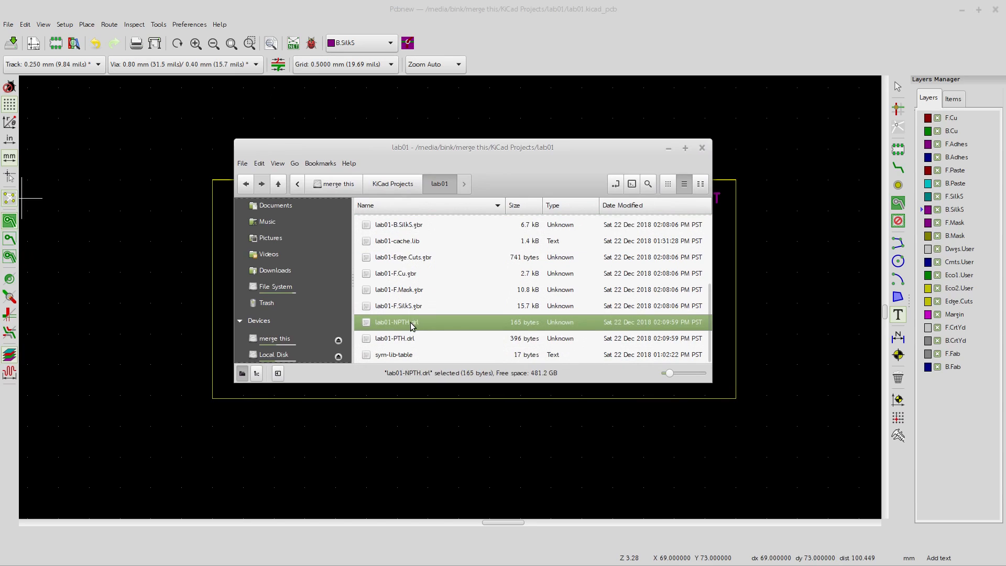
pyautogui.click(396, 337)
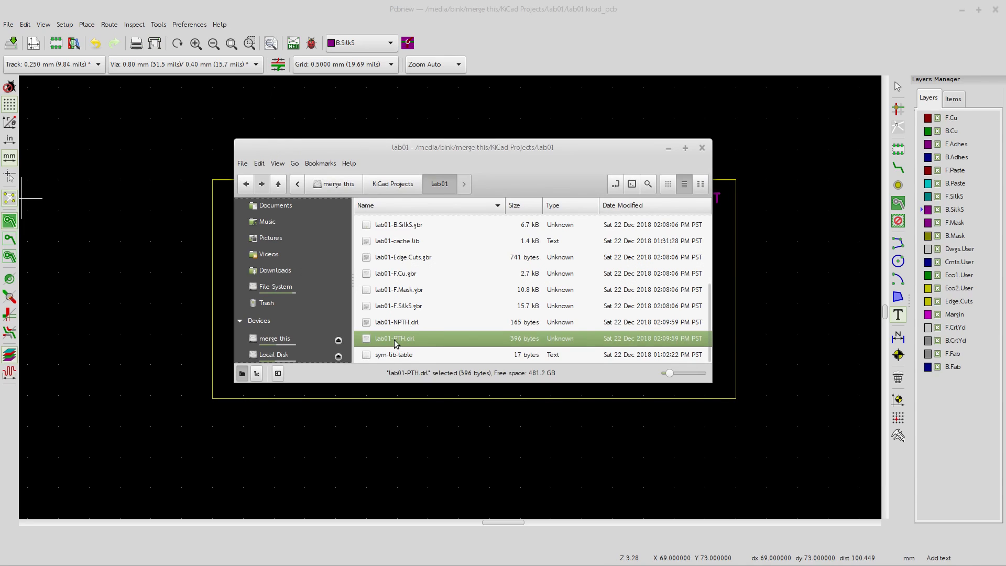
# Look through the plotted .gbr layer files and the .drl drill files in the lab01 folder
pyautogui.click(411, 273)
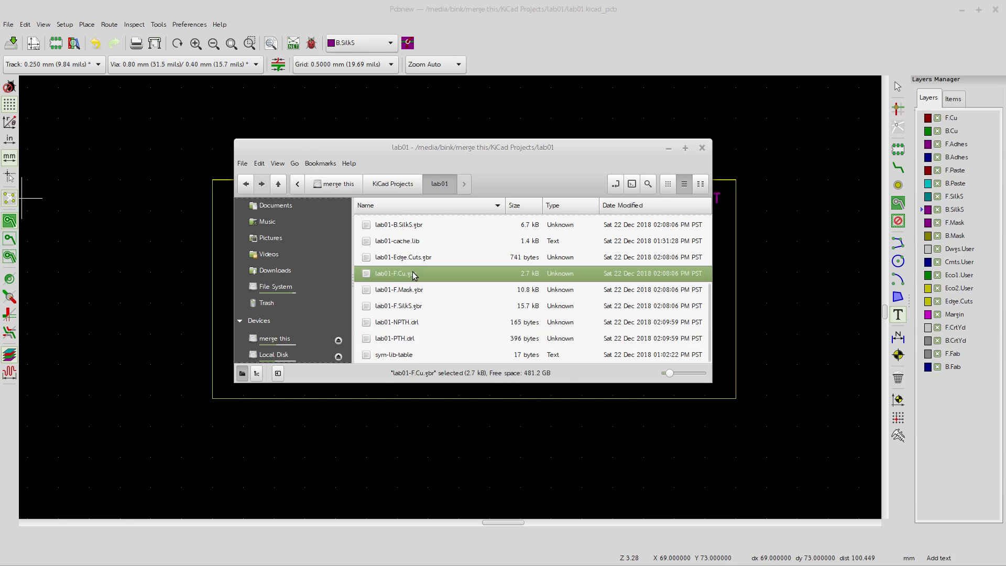
pyautogui.click(408, 309)
pyautogui.click(399, 294)
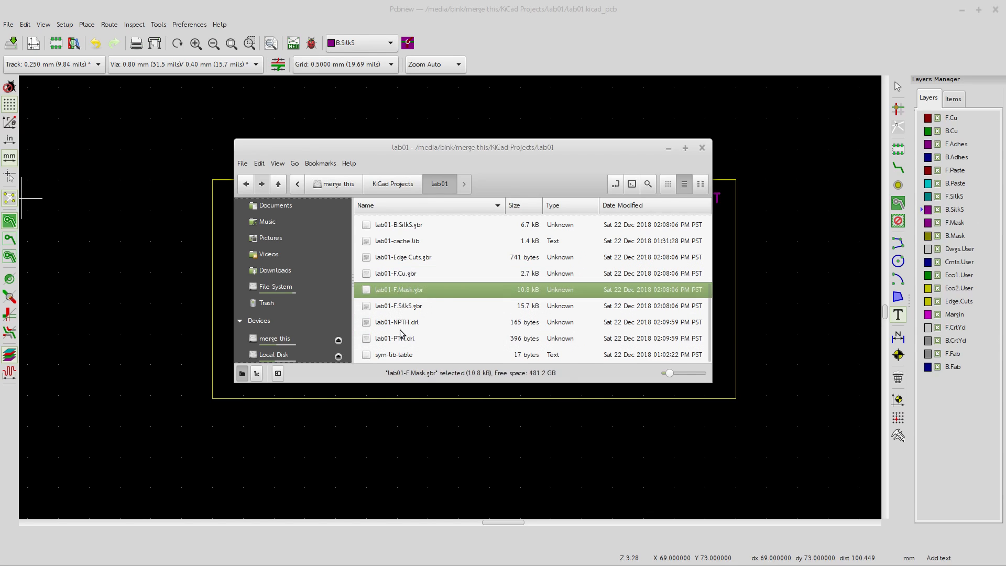
pyautogui.scroll(5, 400, 298)
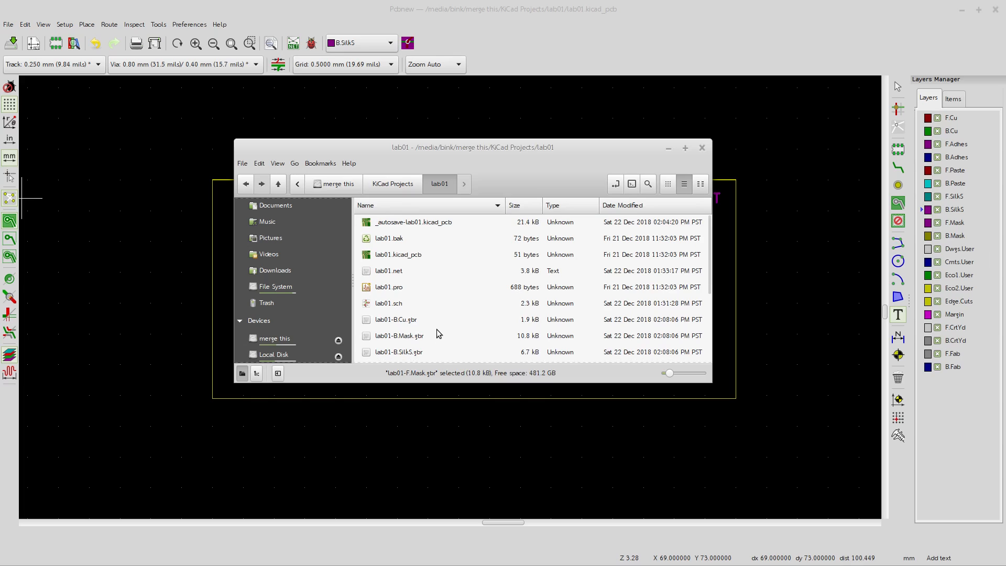
pyautogui.scroll(-1, 432, 322)
pyautogui.scroll(-5, 395, 297)
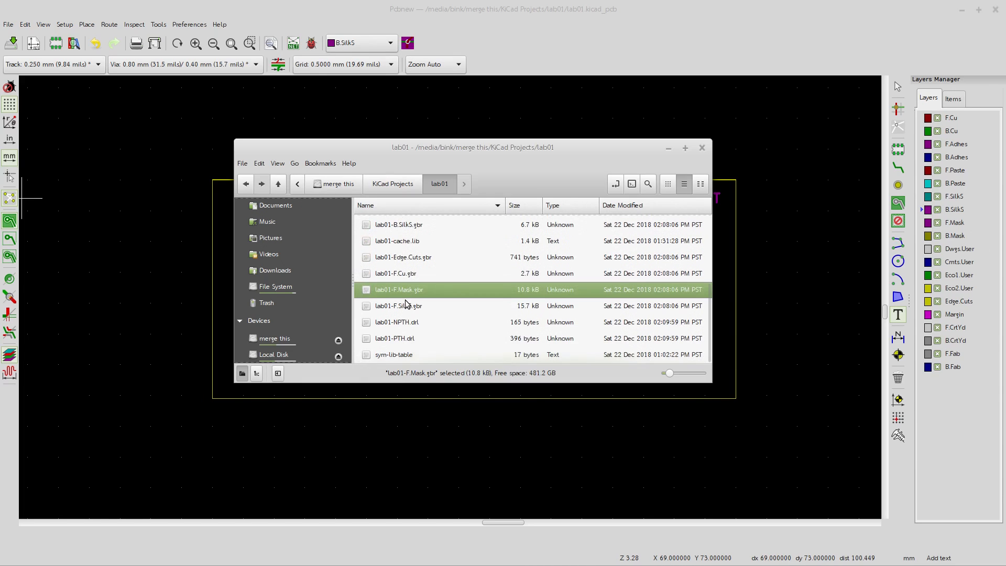
pyautogui.scroll(3, 418, 302)
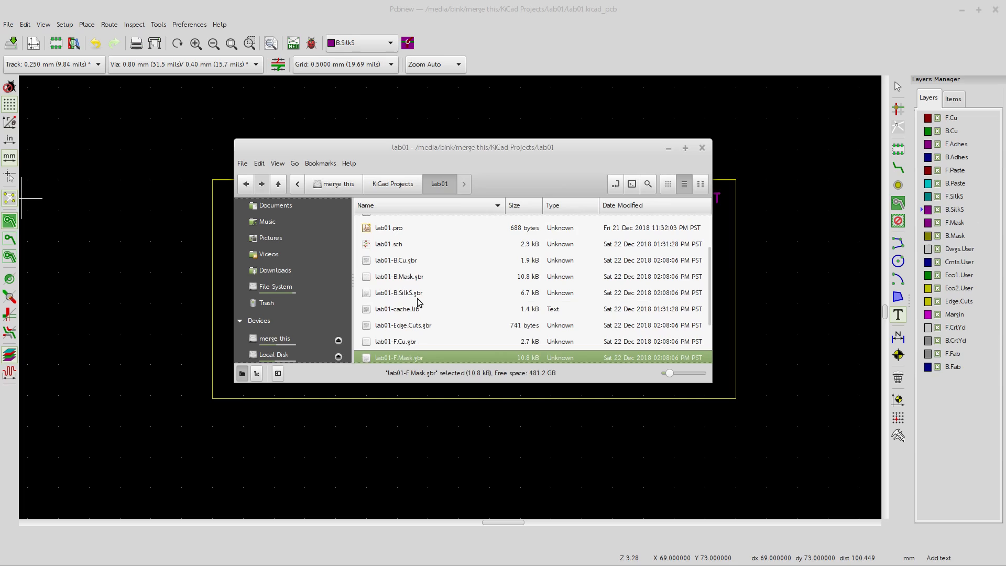
pyautogui.scroll(3, 450, 289)
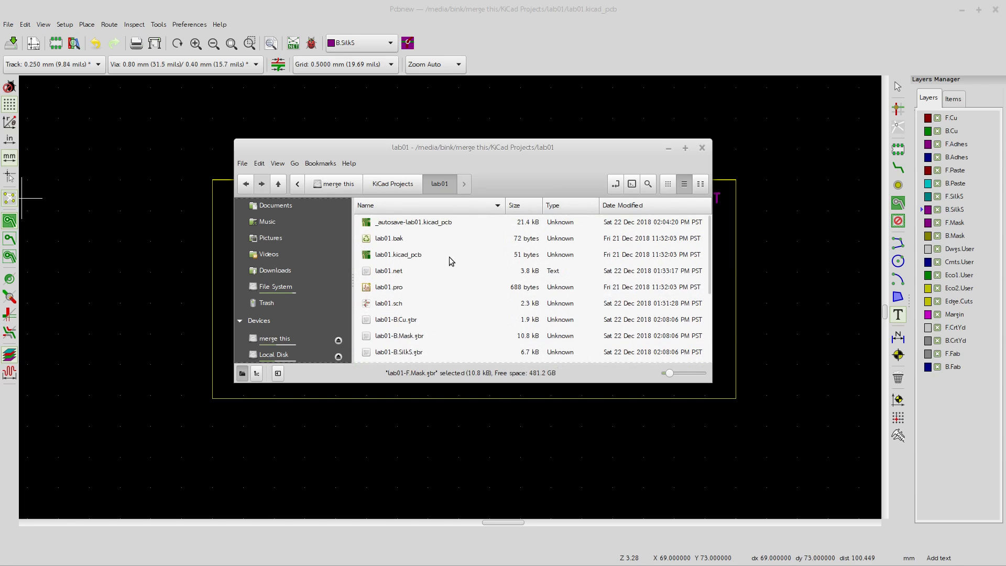
pyautogui.scroll(-2, 448, 263)
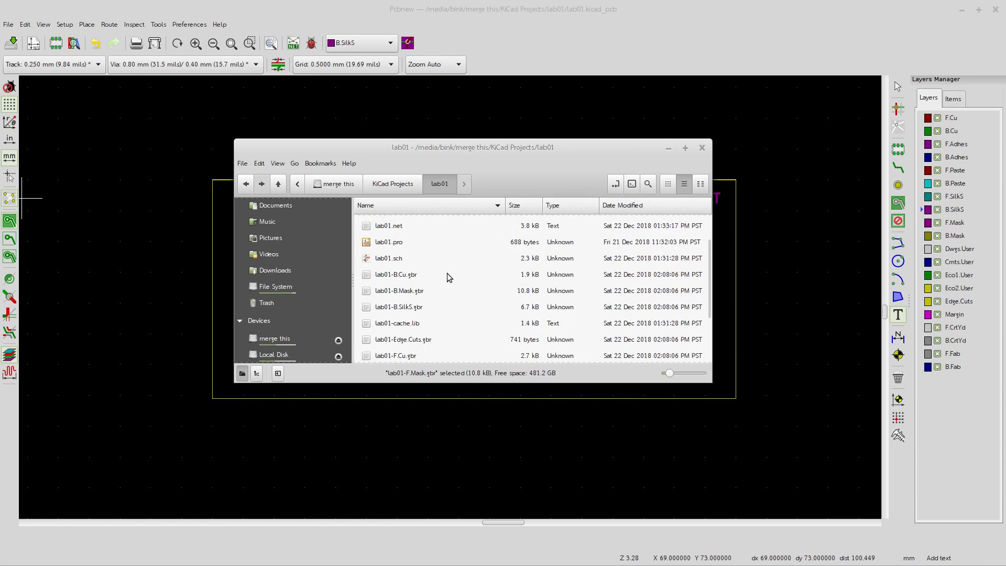
# Compress the seven lab01 .gbr files and the two .drl files into lab01.zip in the lab01 folder
pyautogui.click(412, 275)
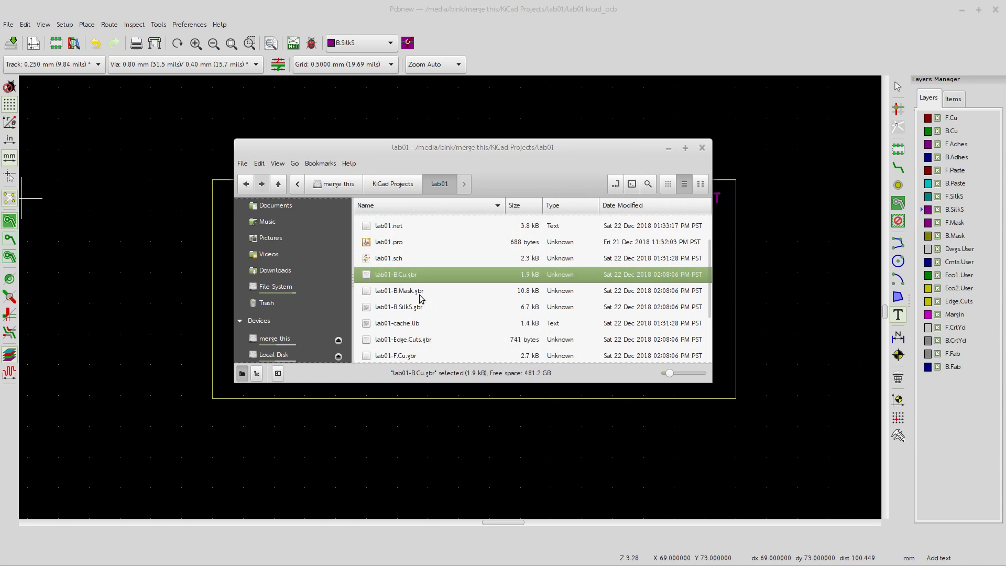
pyautogui.keyDown('ctrl'); pyautogui.click(417, 295); pyautogui.keyUp('ctrl')
pyautogui.keyDown('ctrl'); pyautogui.click(407, 310); pyautogui.keyUp('ctrl')
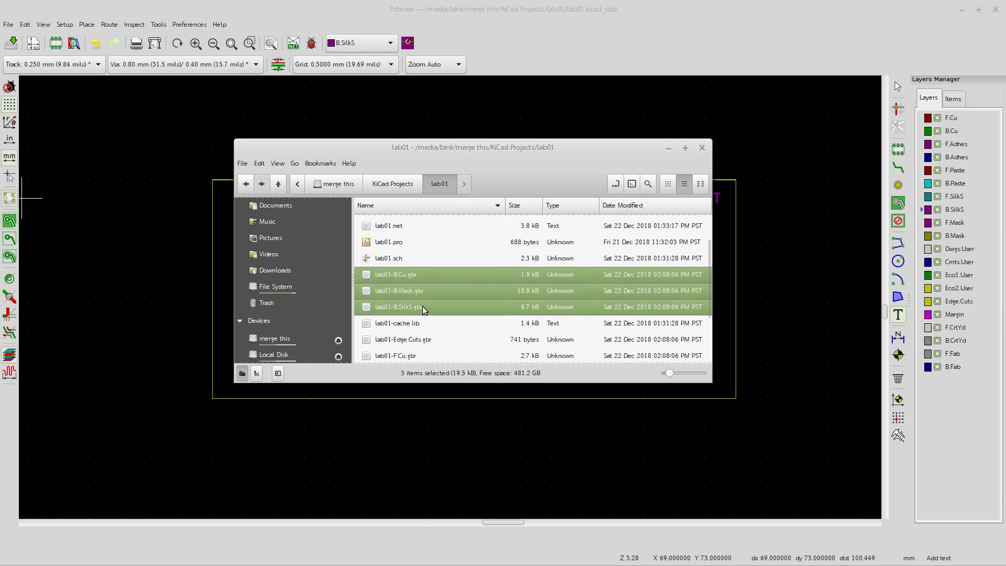
pyautogui.scroll(-2, 430, 307)
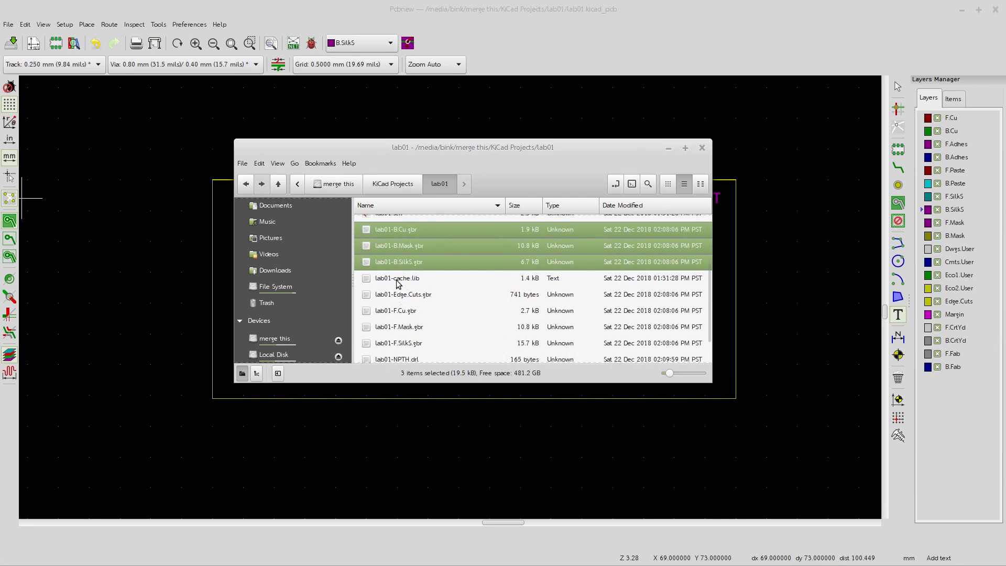
pyautogui.keyDown('ctrl'); pyautogui.click(427, 295); pyautogui.keyUp('ctrl')
pyautogui.keyDown('ctrl'); pyautogui.click(403, 314); pyautogui.keyUp('ctrl')
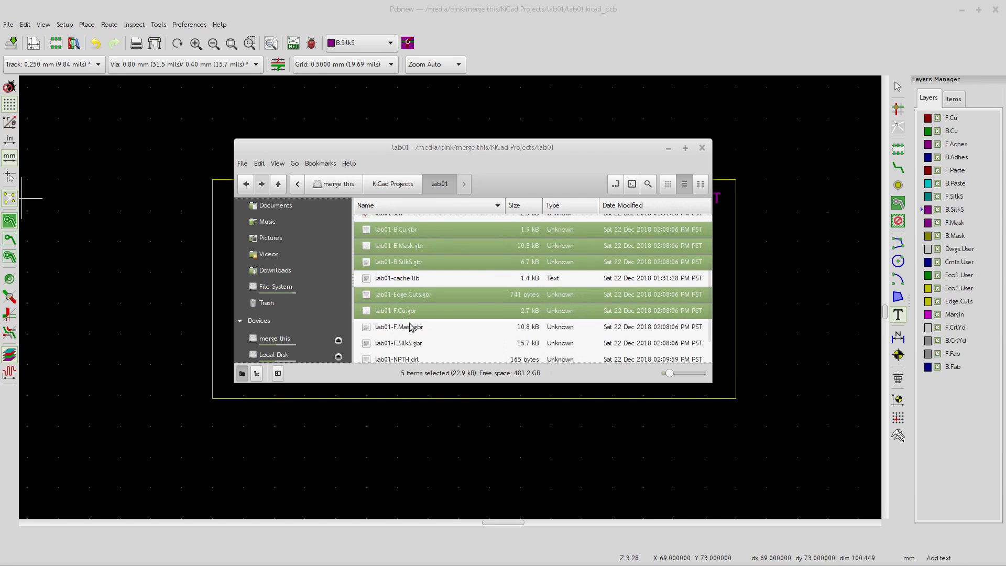
pyautogui.keyDown('ctrl'); pyautogui.click(410, 326); pyautogui.keyUp('ctrl')
pyautogui.keyDown('ctrl'); pyautogui.click(406, 344); pyautogui.keyUp('ctrl')
pyautogui.scroll(-2, 451, 300)
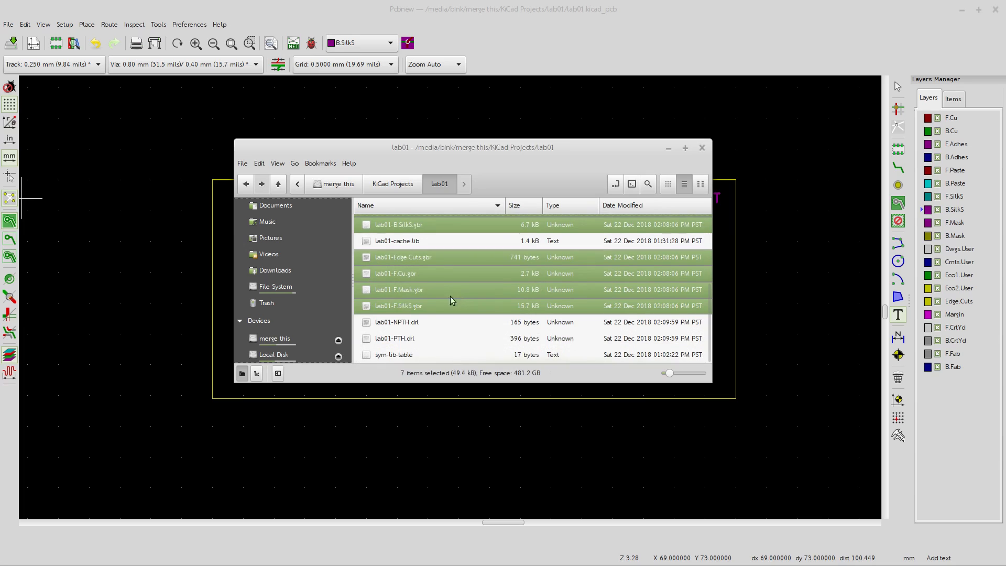
pyautogui.keyDown('ctrl'); pyautogui.click(406, 322); pyautogui.keyUp('ctrl')
pyautogui.keyDown('ctrl'); pyautogui.click(407, 338); pyautogui.keyUp('ctrl')
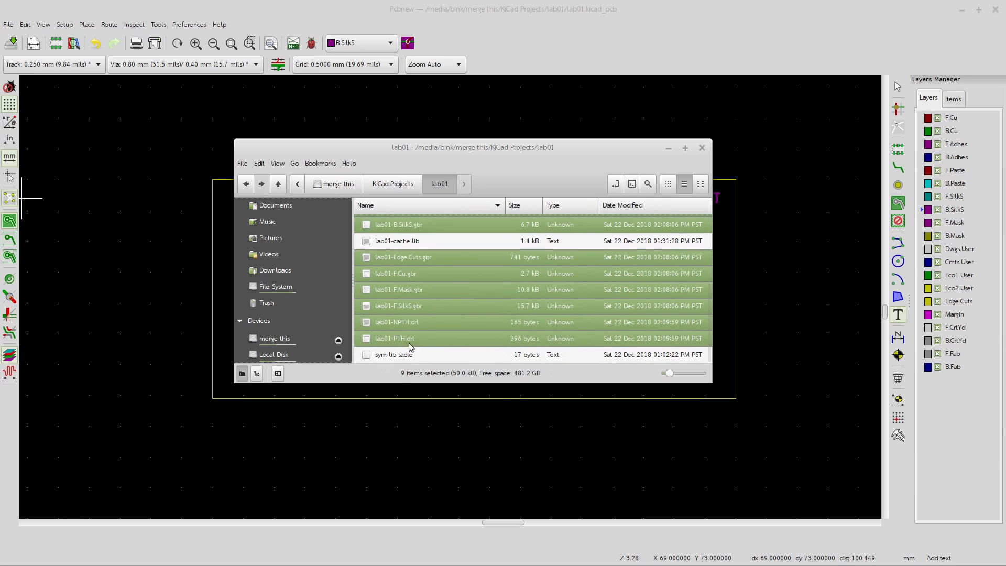
pyautogui.rightClick(415, 307)
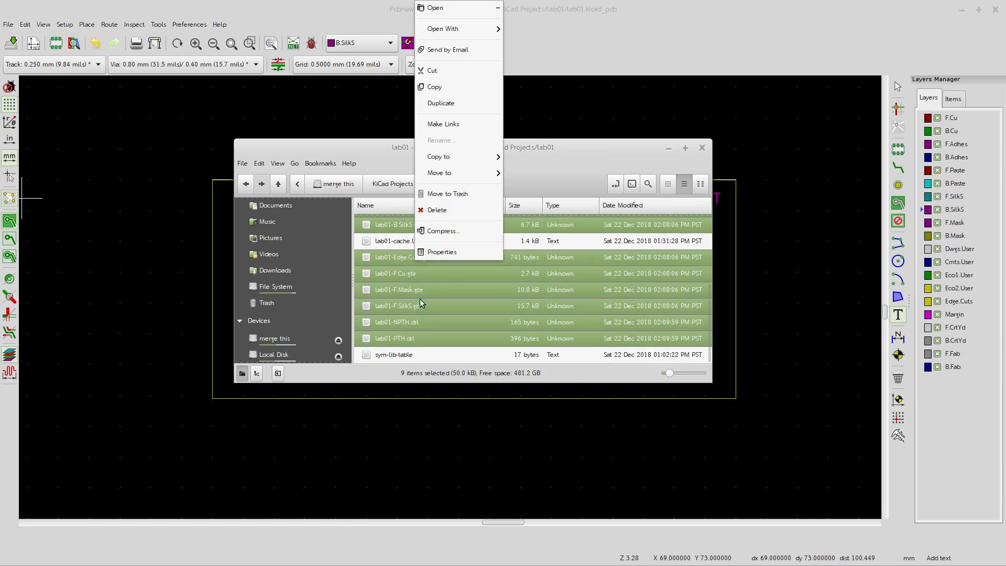
pyautogui.click(445, 231)
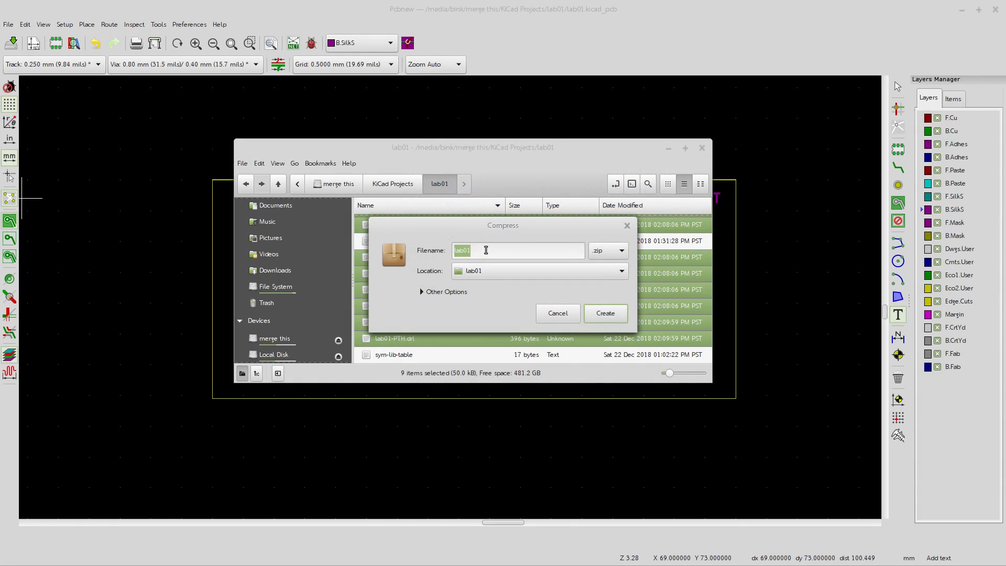
pyautogui.click(488, 250)
pyautogui.click(609, 314)
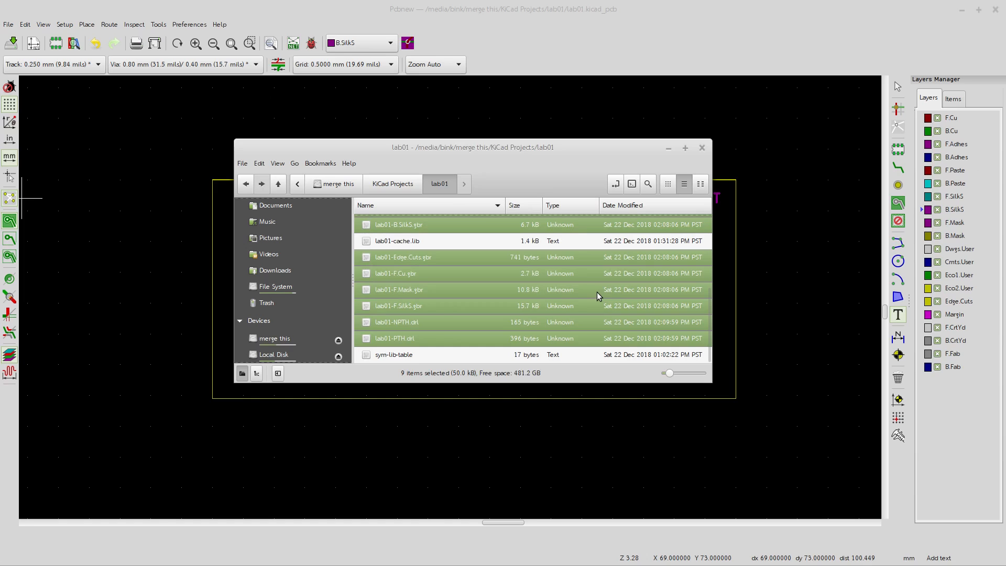
pyautogui.click(528, 291)
pyautogui.scroll(5, 530, 291)
pyautogui.click(388, 320)
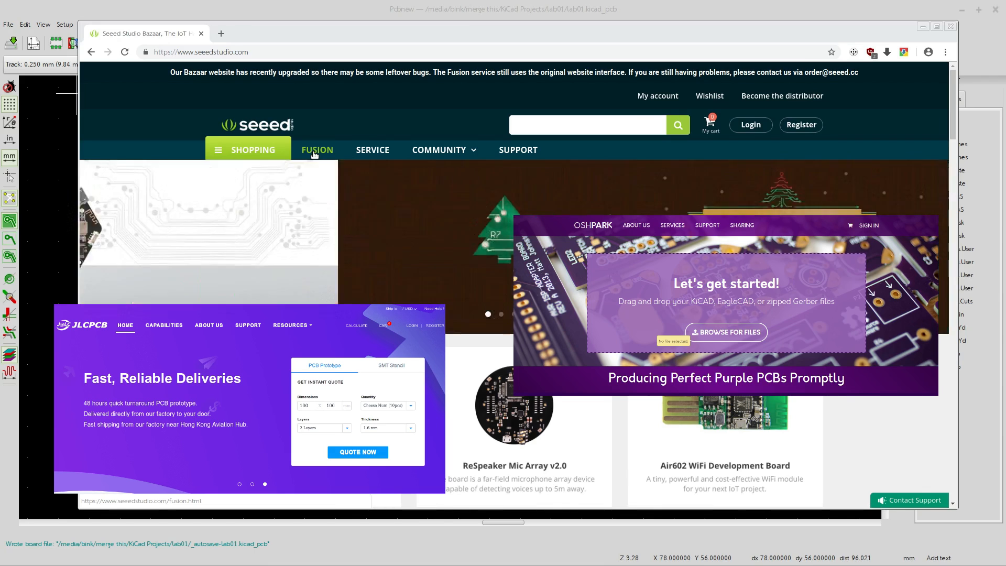
# Switch to the browser, open the Fusion PCB order form on seeedstudio.com, and review its board options
pyautogui.click(309, 151)
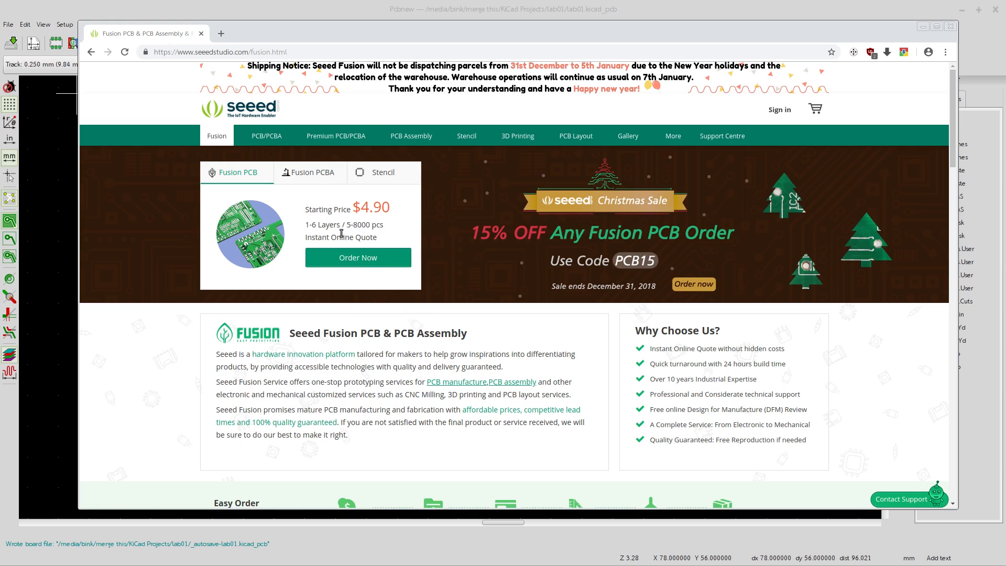
pyautogui.click(347, 261)
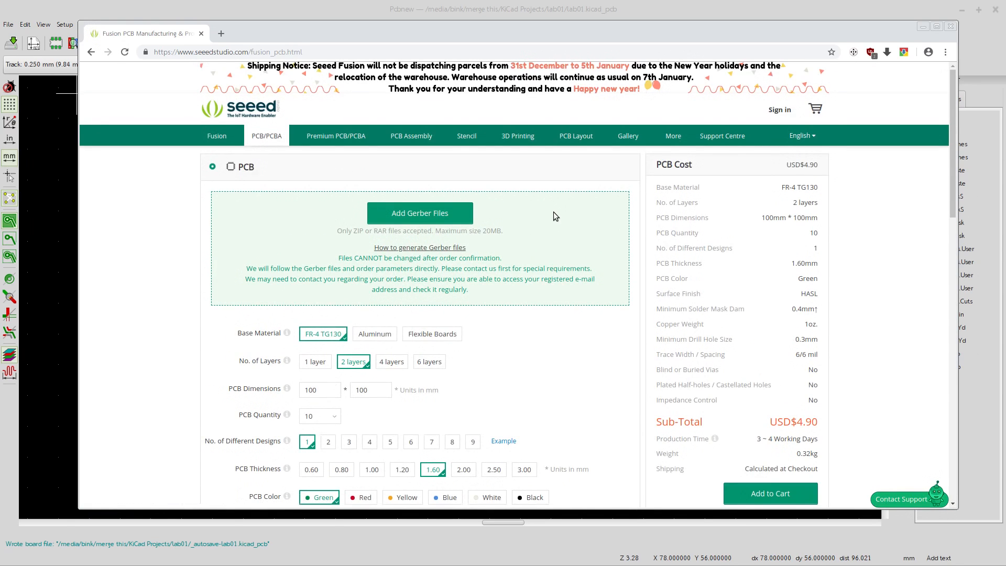
pyautogui.scroll(-3, 555, 218)
pyautogui.scroll(3, 555, 218)
pyautogui.scroll(-3, 568, 317)
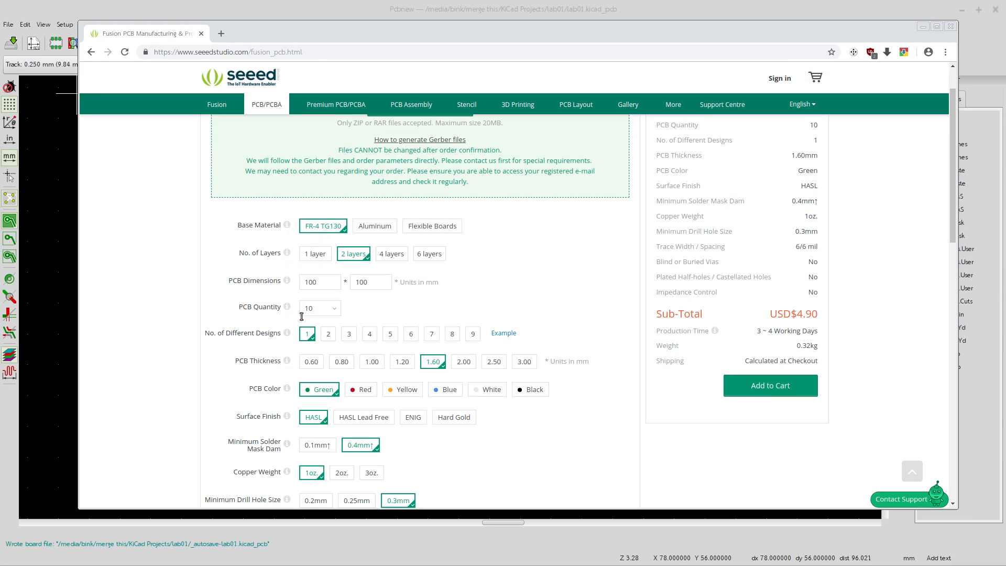
pyautogui.scroll(-1, 573, 332)
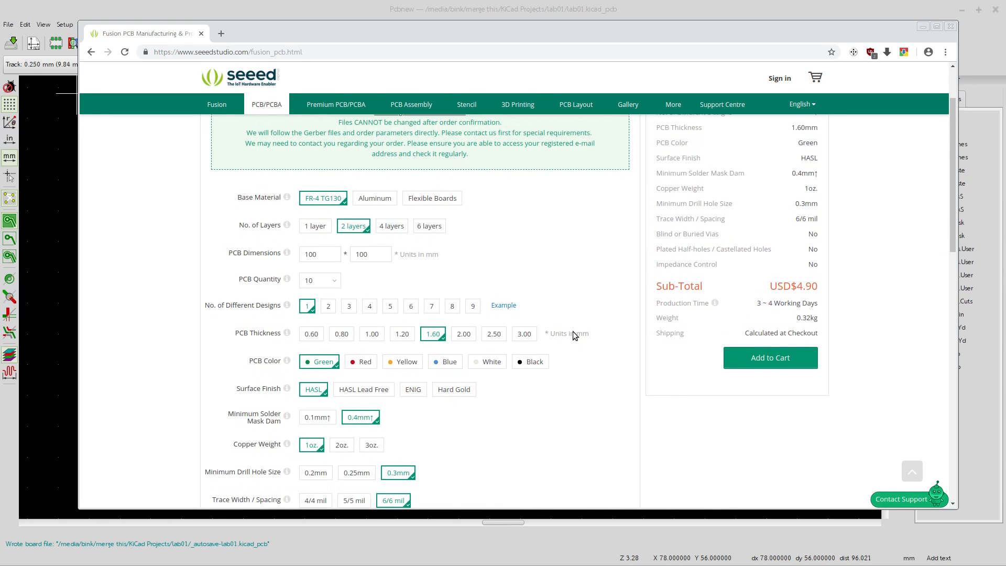
pyautogui.scroll(-5, 572, 326)
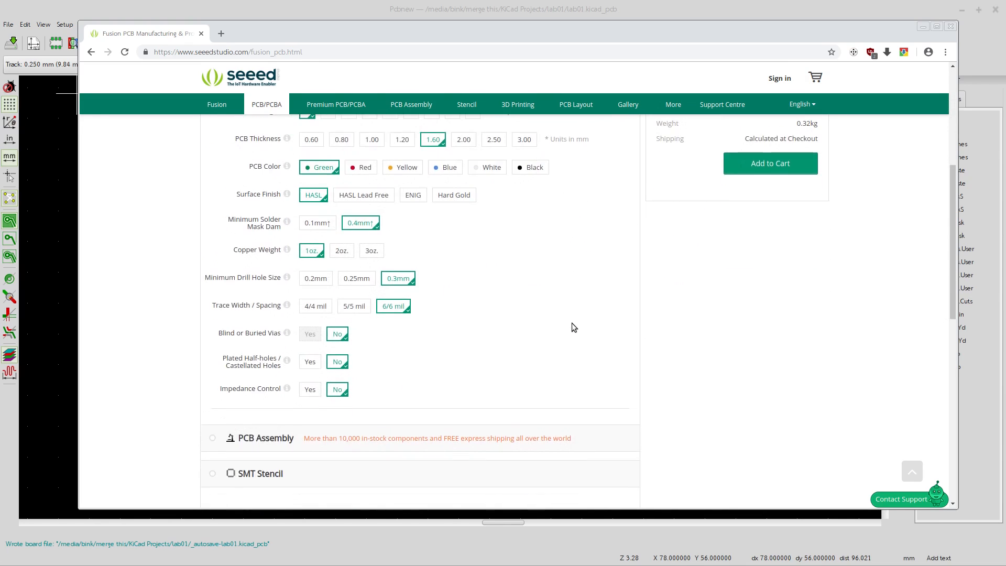
pyautogui.scroll(6, 548, 310)
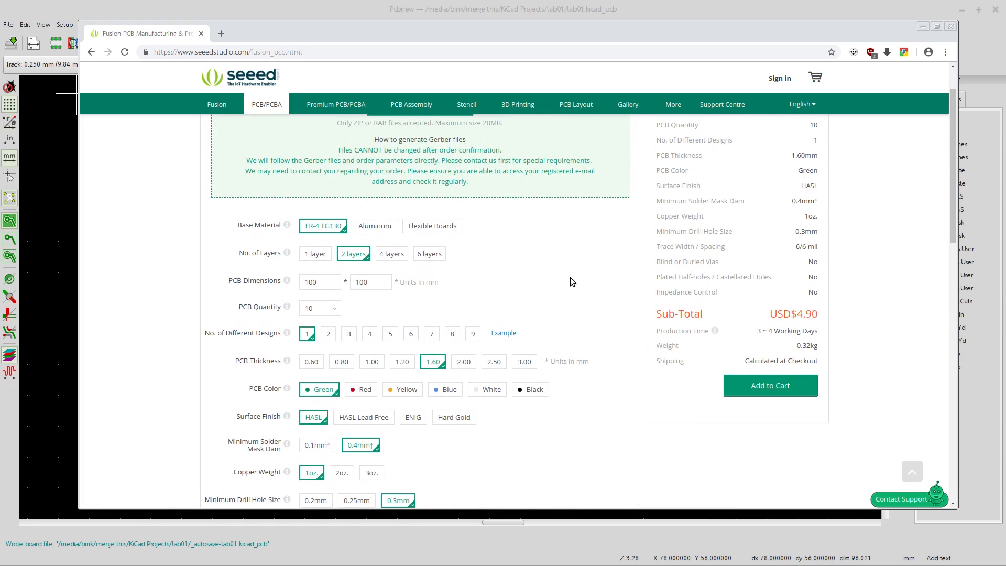
pyautogui.scroll(-2, 471, 314)
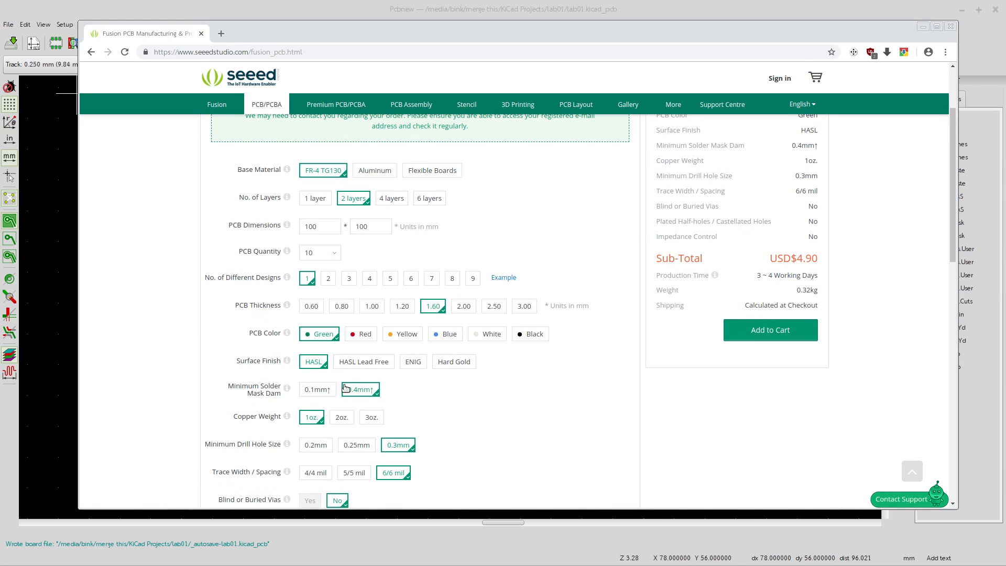
pyautogui.scroll(2, 580, 375)
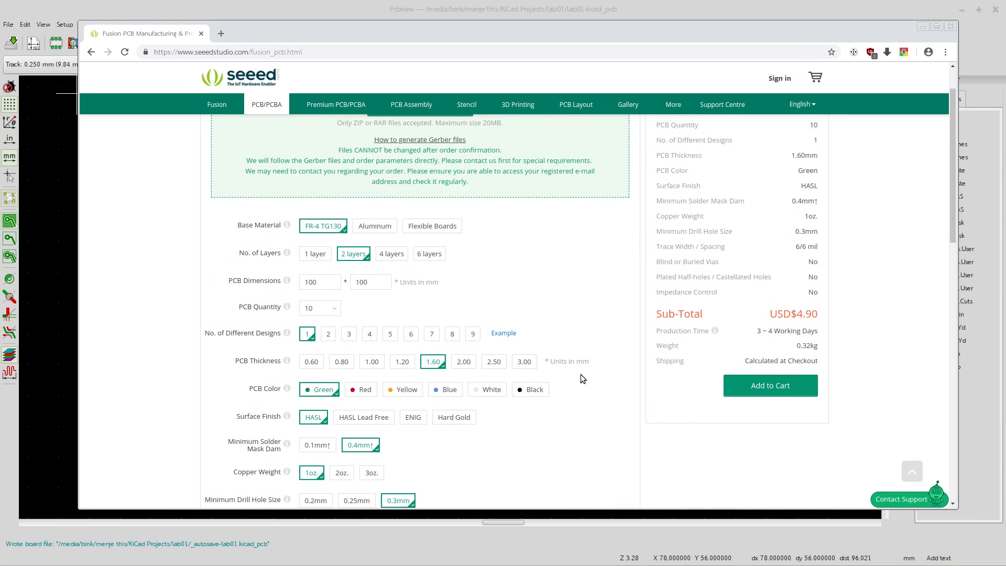
pyautogui.scroll(3, 523, 270)
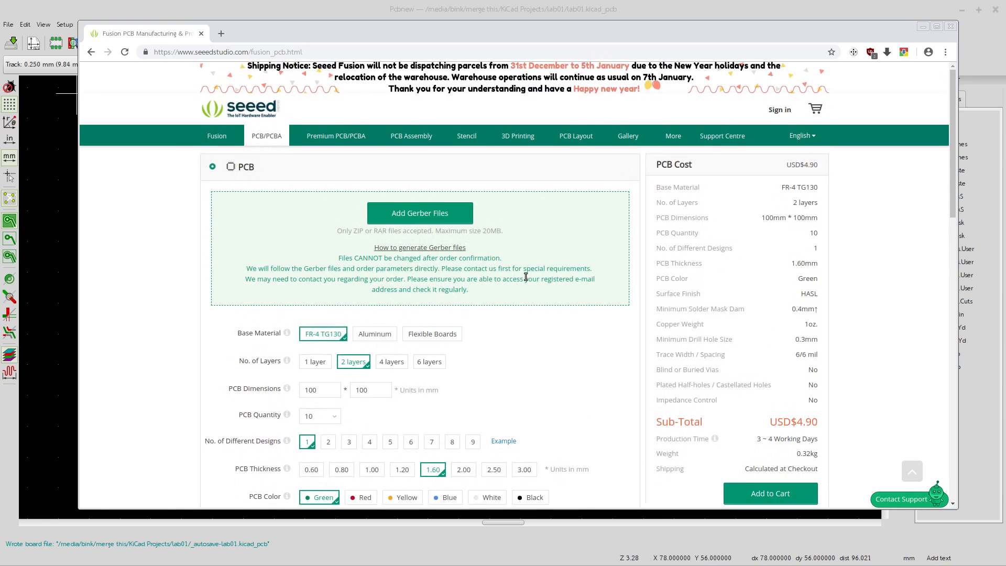
# Upload lab01.zip from the KiCad Projects lab01 folder as the order's Gerber files
pyautogui.click(418, 215)
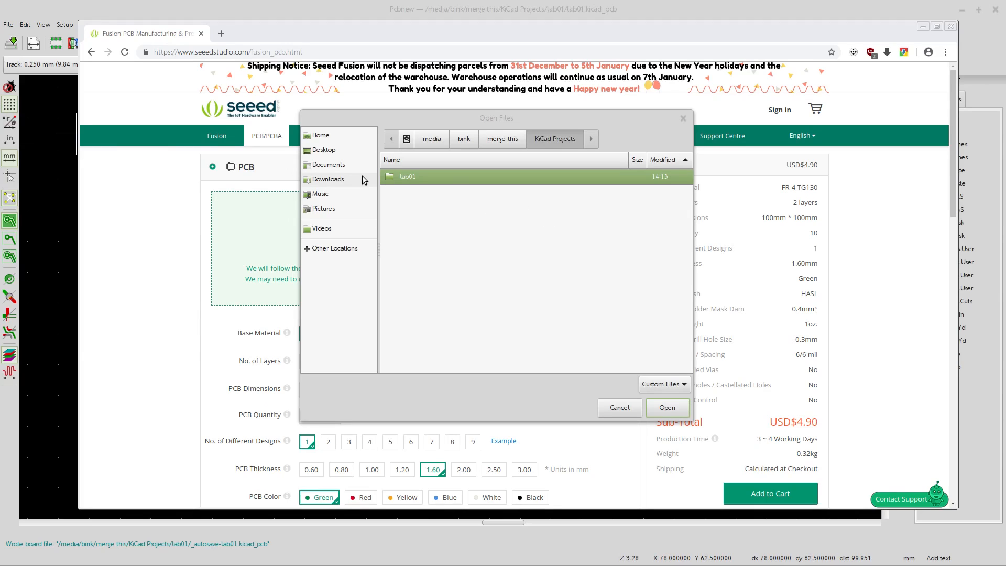
pyautogui.doubleClick(394, 177)
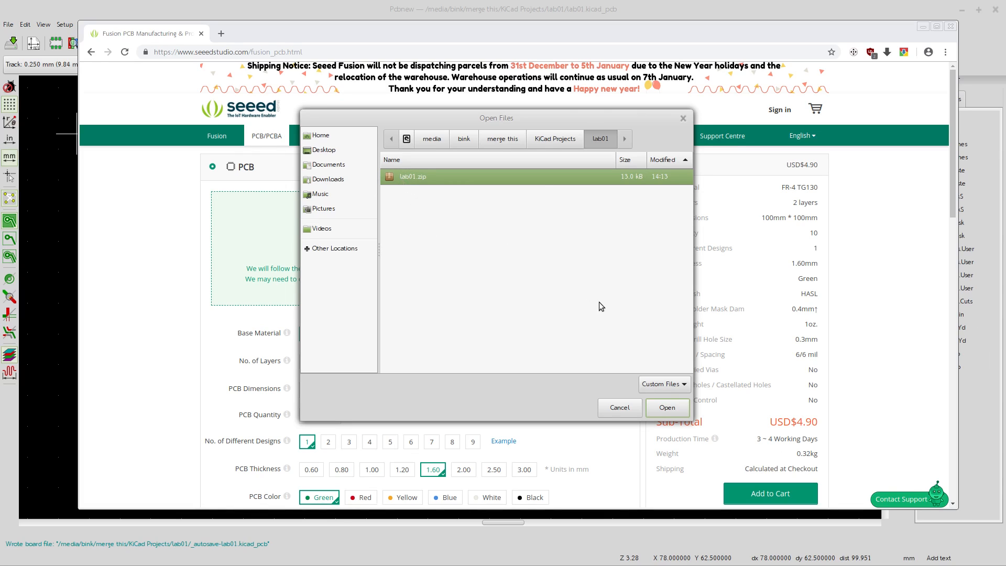
pyautogui.click(667, 407)
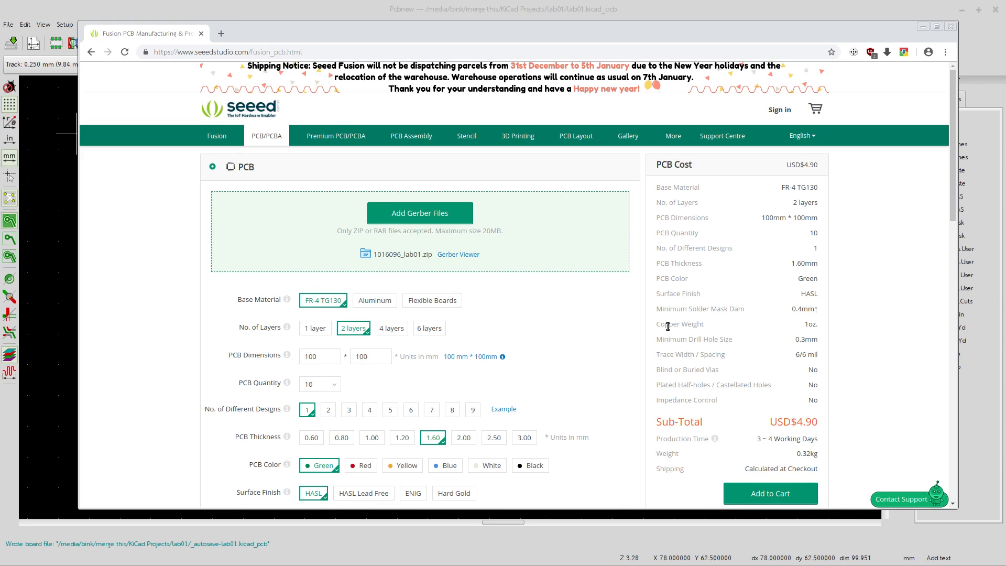
# Try the Red, Yellow and Blue PCB color options on the order form, and set the PCB color to White
pyautogui.scroll(-3, 599, 325)
pyautogui.scroll(3, 601, 322)
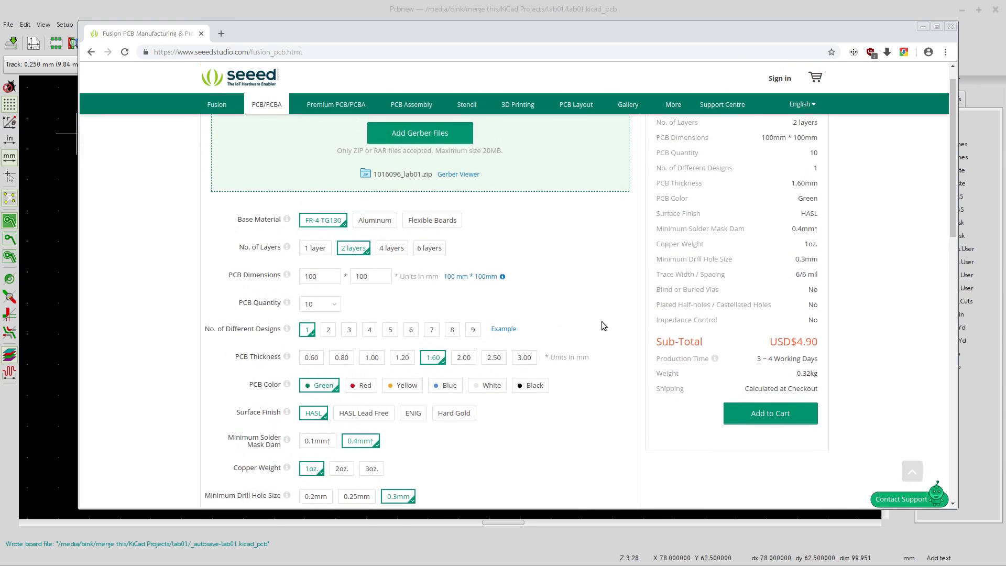
pyautogui.scroll(-4, 602, 320)
pyautogui.scroll(4, 602, 320)
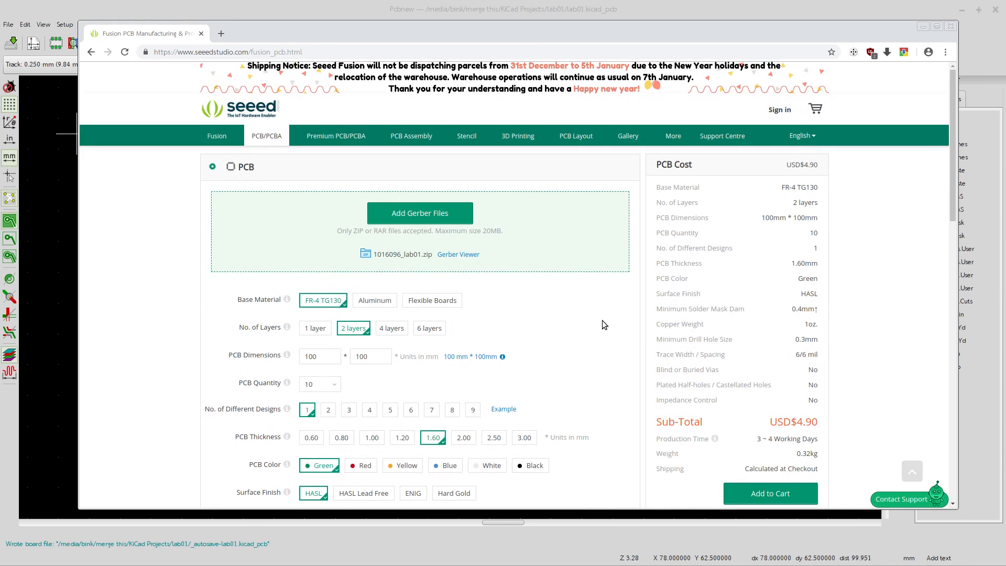
pyautogui.scroll(-2, 602, 319)
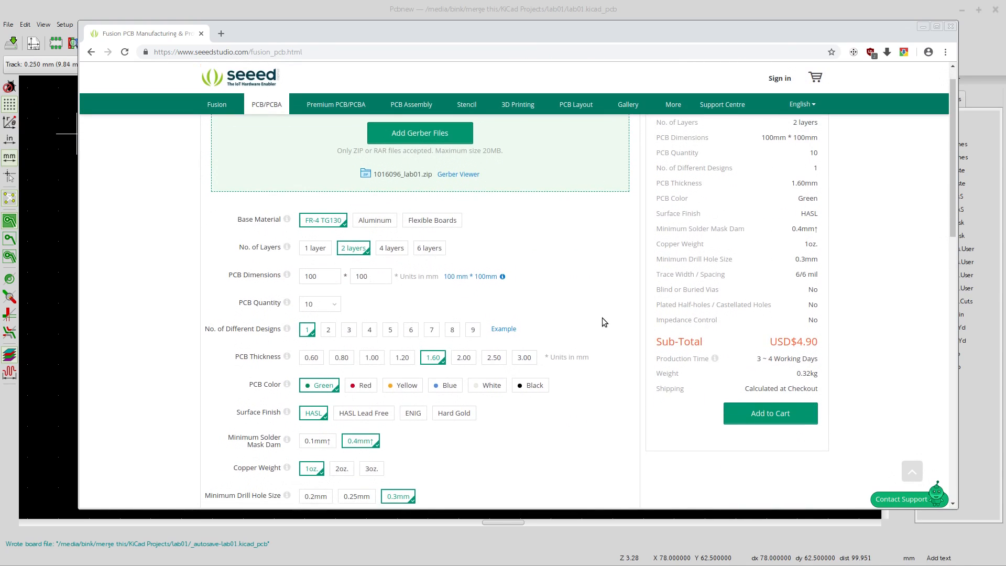
pyautogui.scroll(-2, 605, 313)
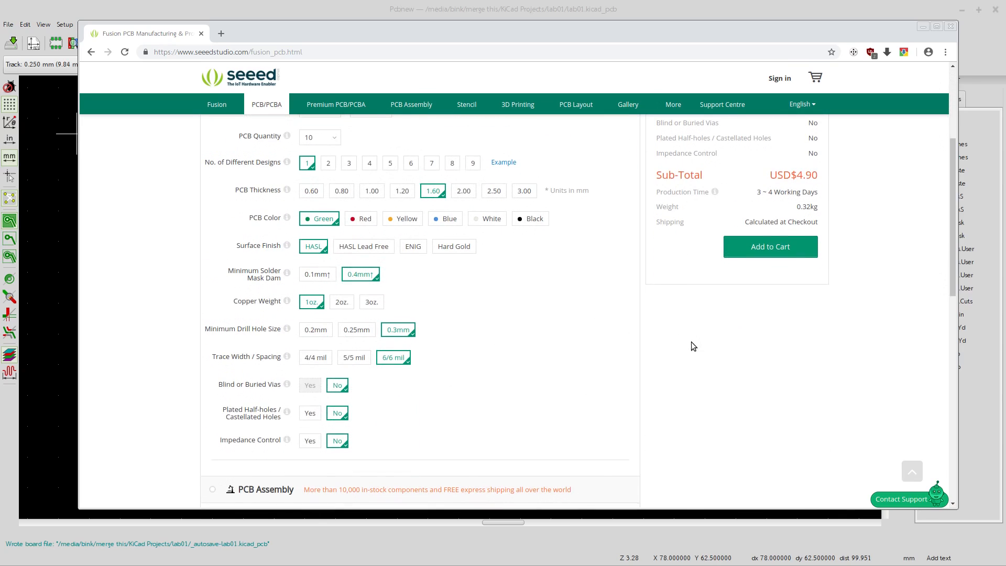
pyautogui.scroll(1, 535, 356)
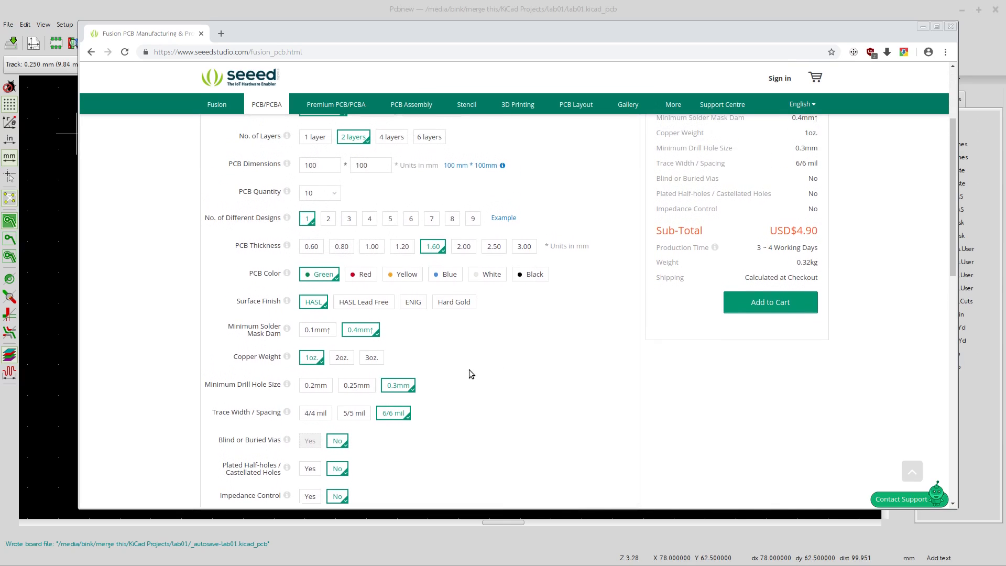
pyautogui.click(362, 274)
pyautogui.click(402, 278)
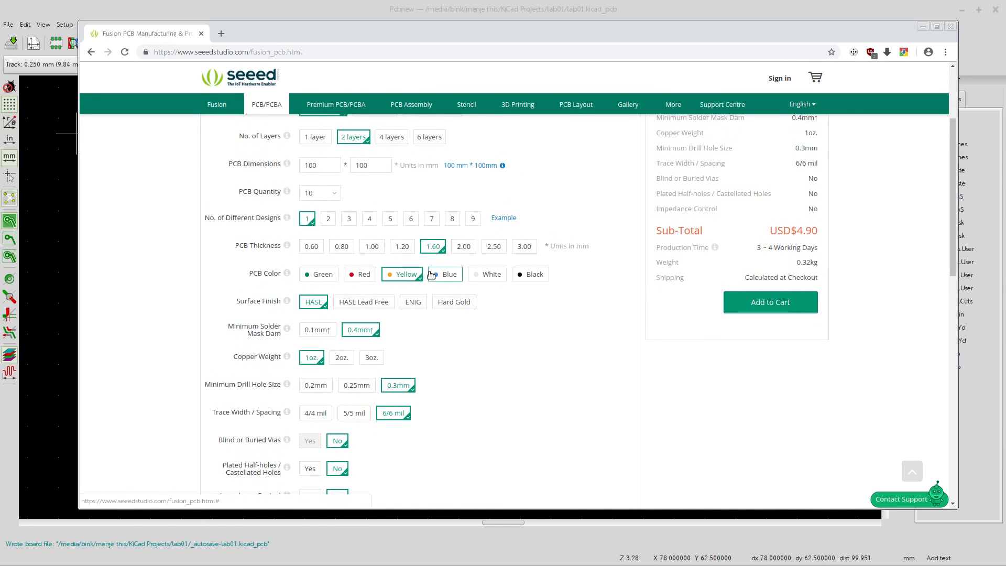
pyautogui.click(443, 274)
pyautogui.click(491, 274)
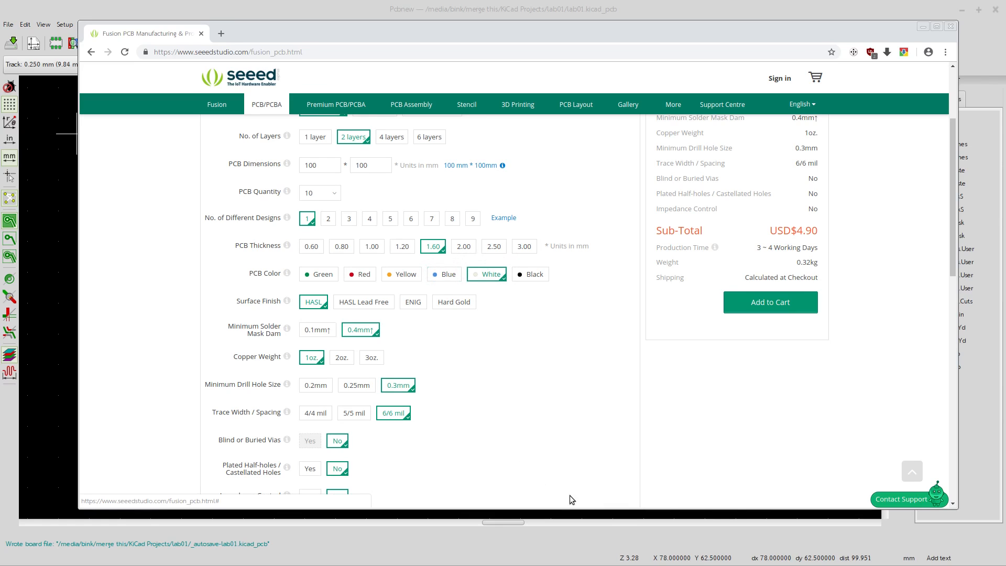
# Open the uploaded lab01 Gerber archive in the Gerber Viewer and inspect the board's top and bottom sides
pyautogui.scroll(4, 590, 453)
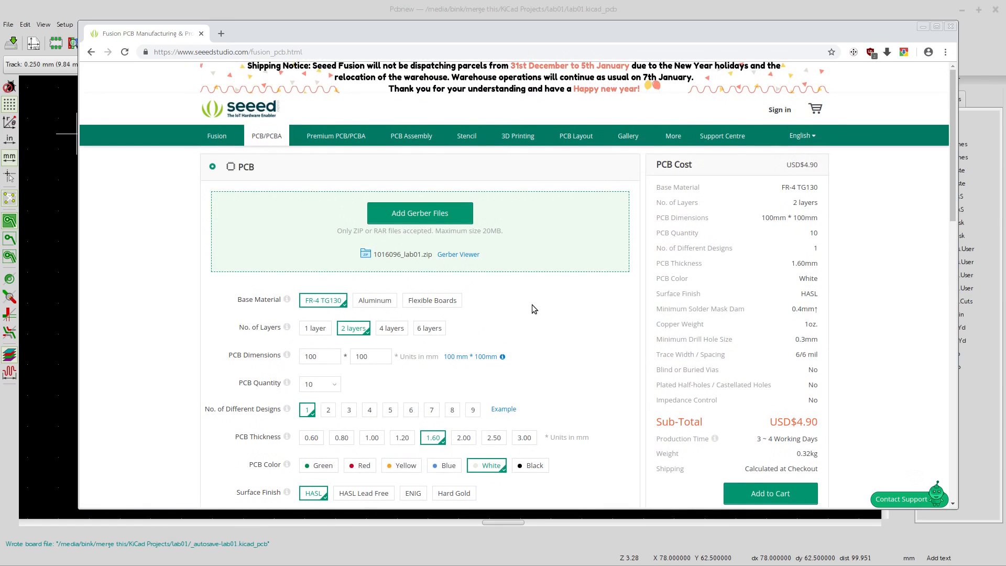
pyautogui.click(466, 255)
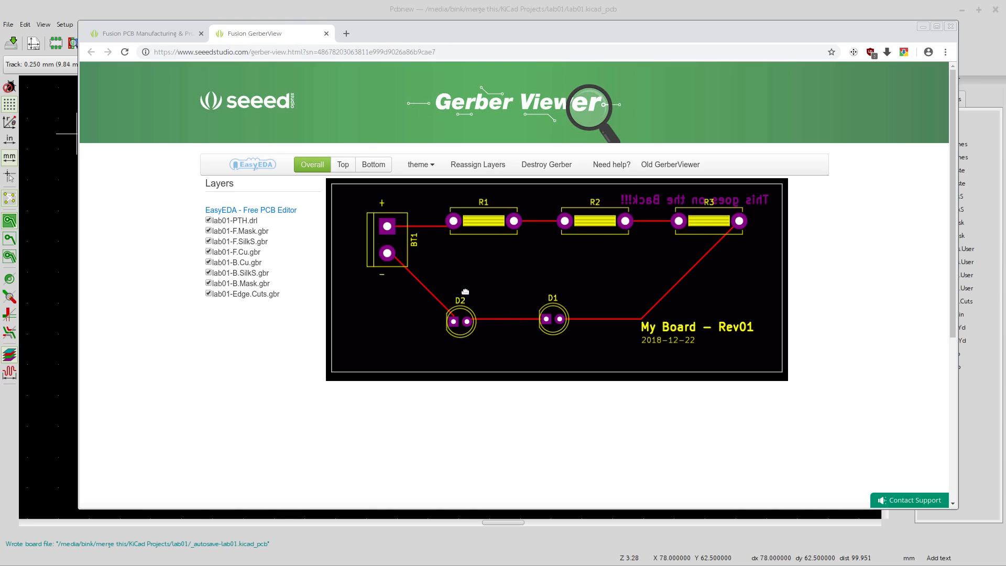
pyautogui.click(343, 164)
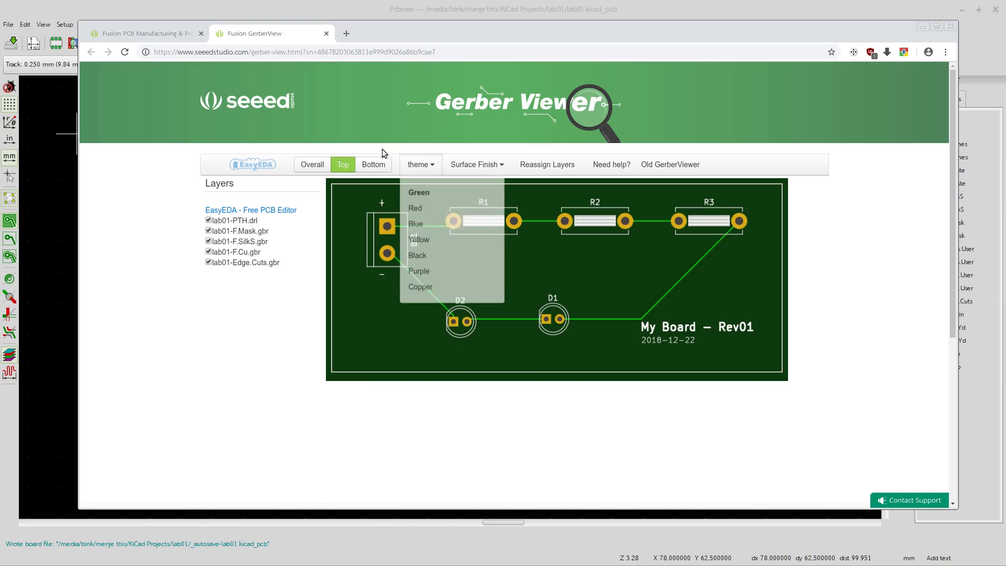
pyautogui.click(374, 164)
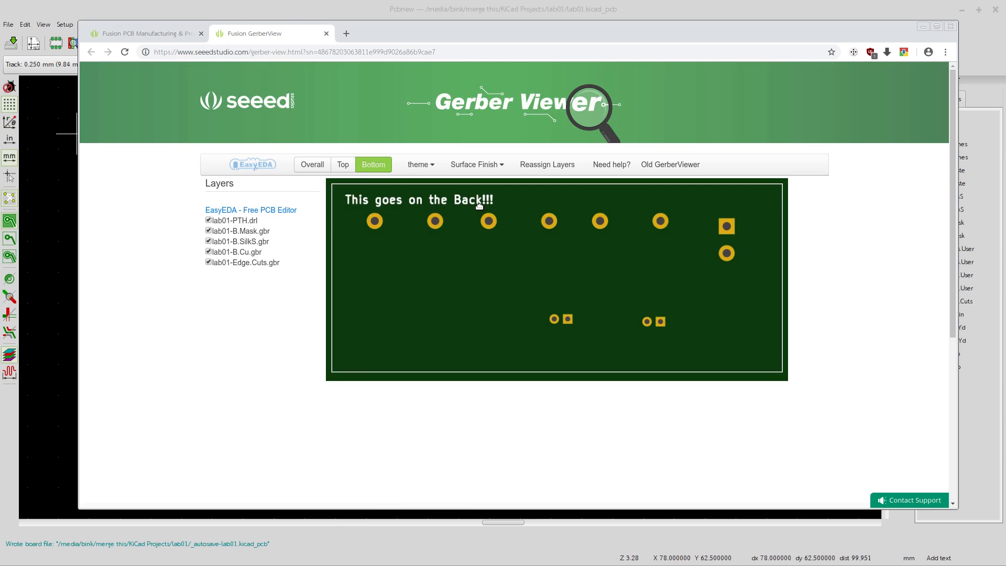
# Preview the board's bottom side in the Blue theme and return to the Overall view of all layers
pyautogui.click(418, 168)
pyautogui.click(418, 168)
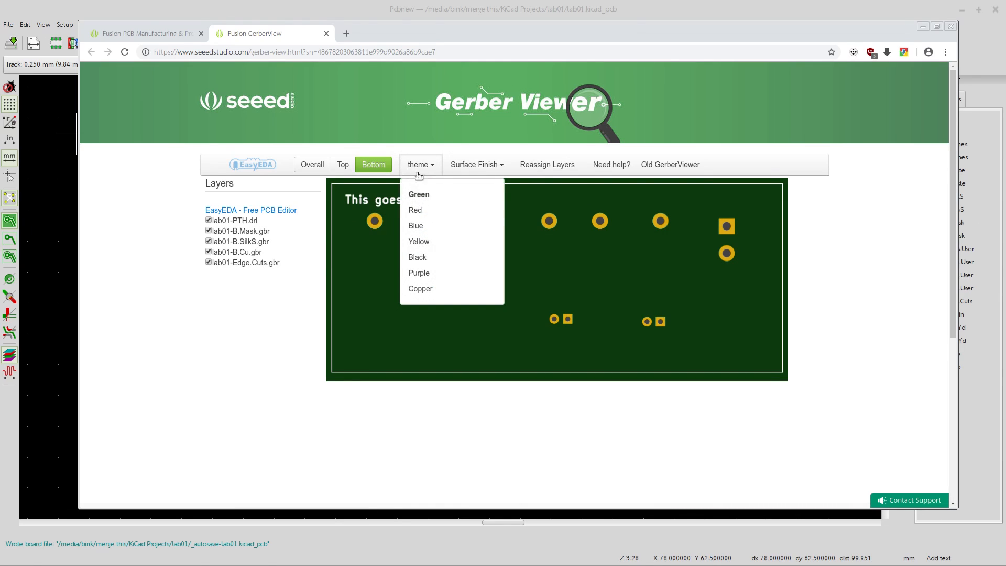
pyautogui.click(416, 225)
pyautogui.click(313, 162)
pyautogui.moveTo(430, 166)
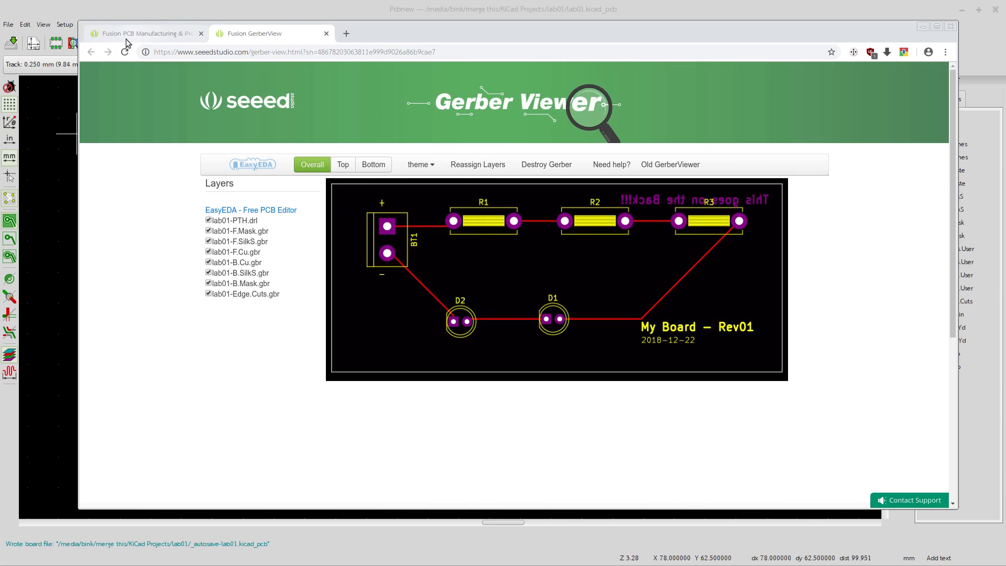
# Close the Gerber Viewer and review the board options and PCB cost summary on the order form
pyautogui.click(327, 33)
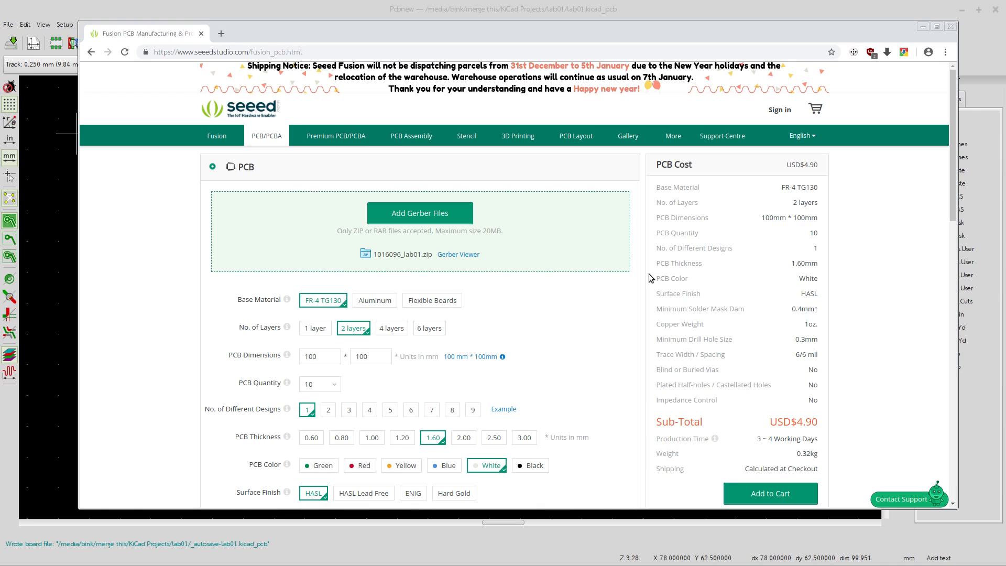
pyautogui.scroll(-3, 650, 277)
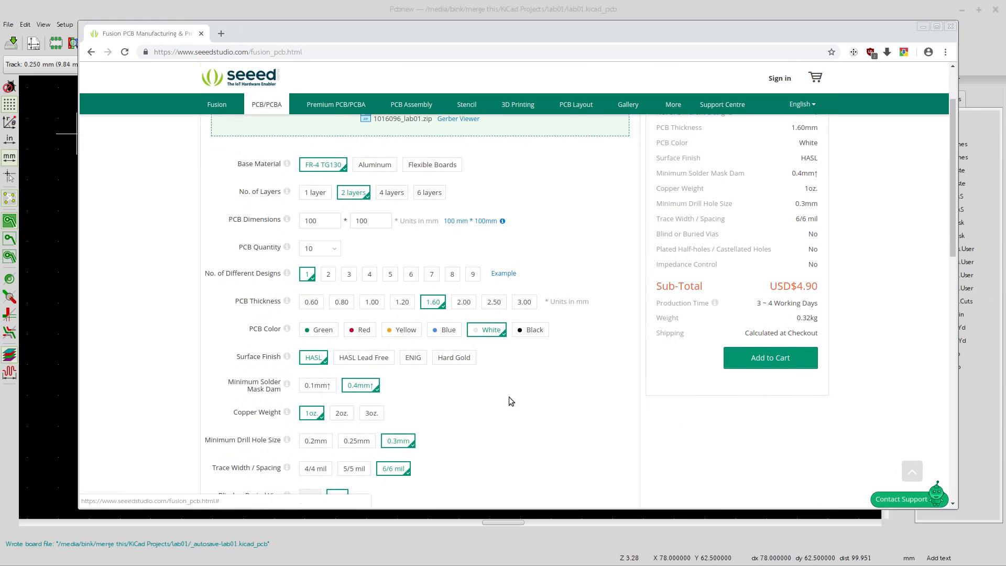
pyautogui.scroll(3, 635, 368)
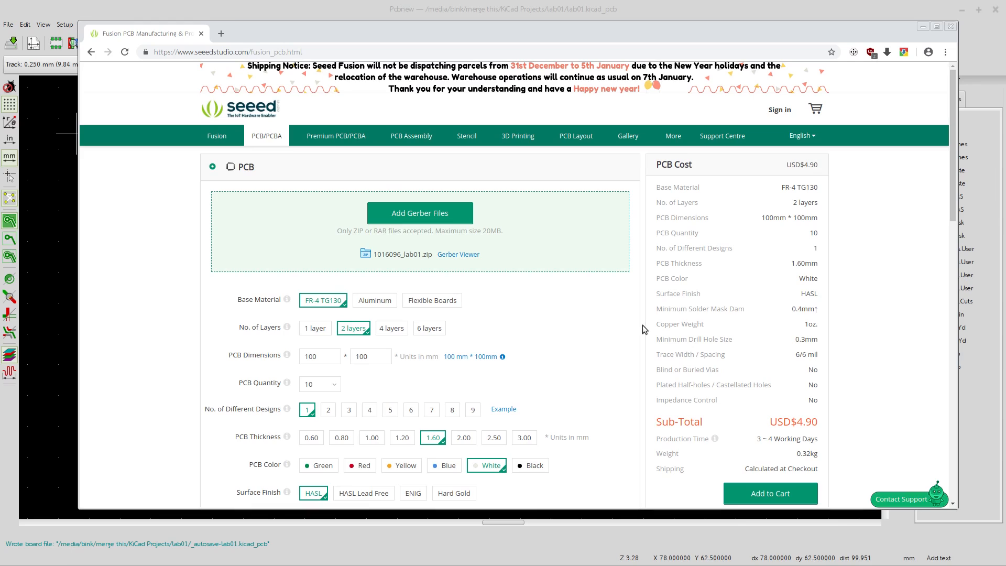
pyautogui.scroll(-2, 621, 331)
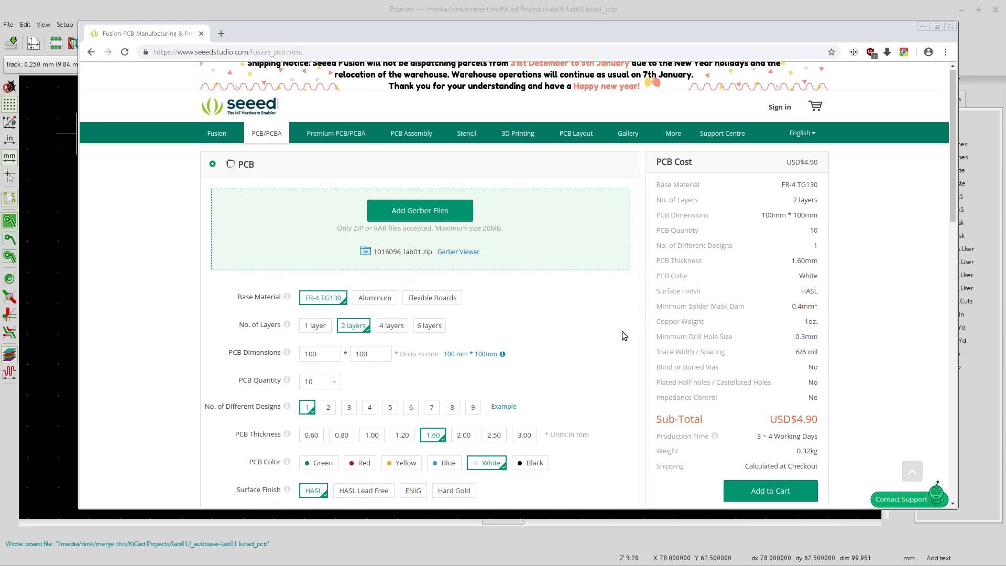
pyautogui.scroll(2, 618, 331)
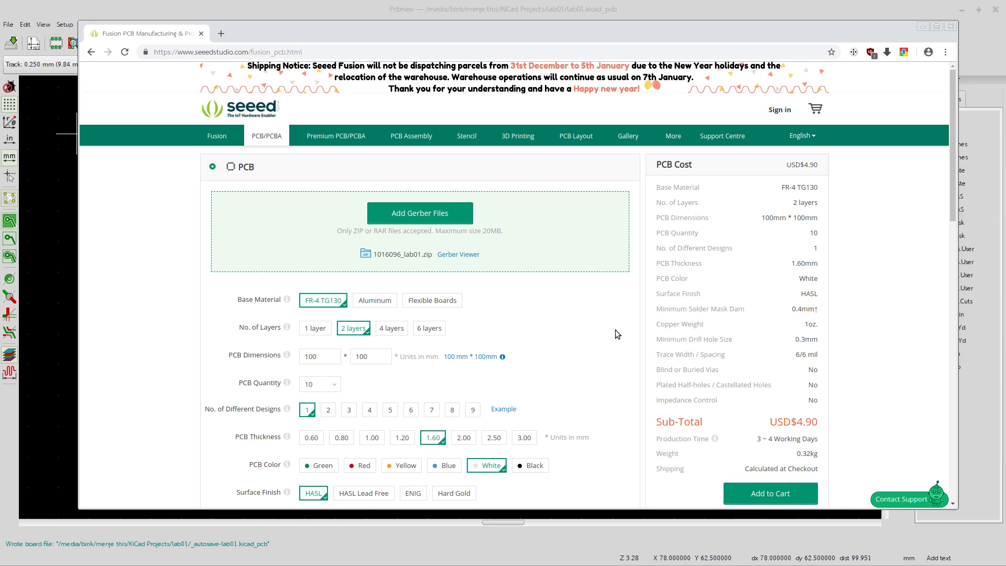